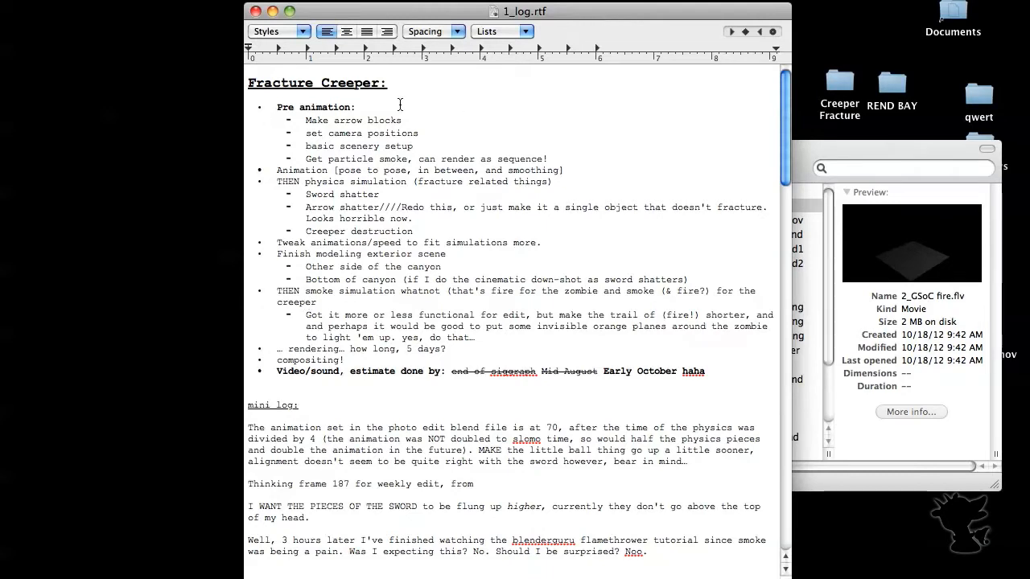
- Highlight the pre-animation list and the physics simulation item in the Fracture Creeper log
{"action": "left_click_drag", "start_coordinate": [371, 109], "coordinate": [243, 112]}
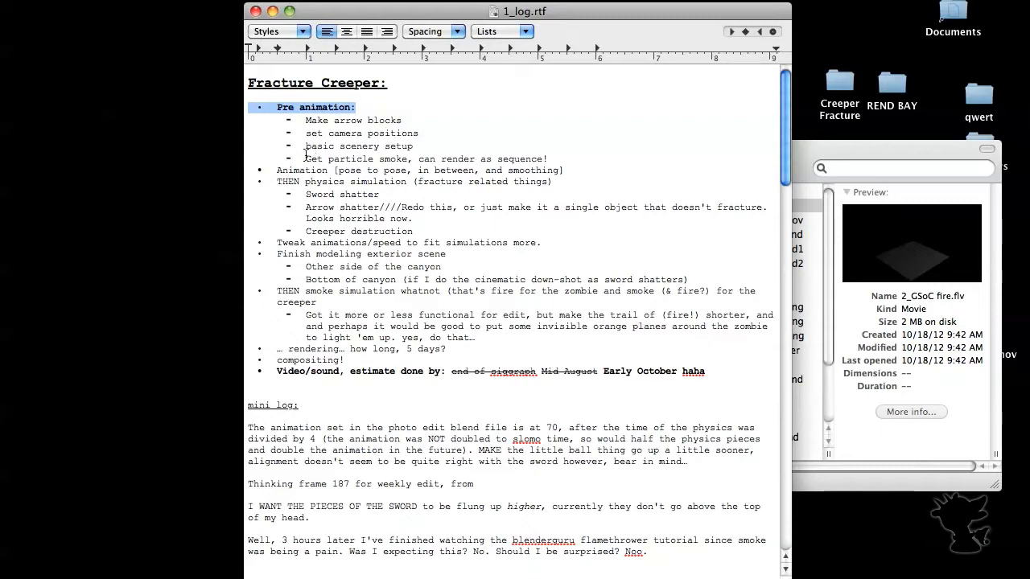
{"action": "left_click_drag", "start_coordinate": [306, 159], "coordinate": [557, 164]}
{"action": "left_click", "coordinate": [558, 161]}
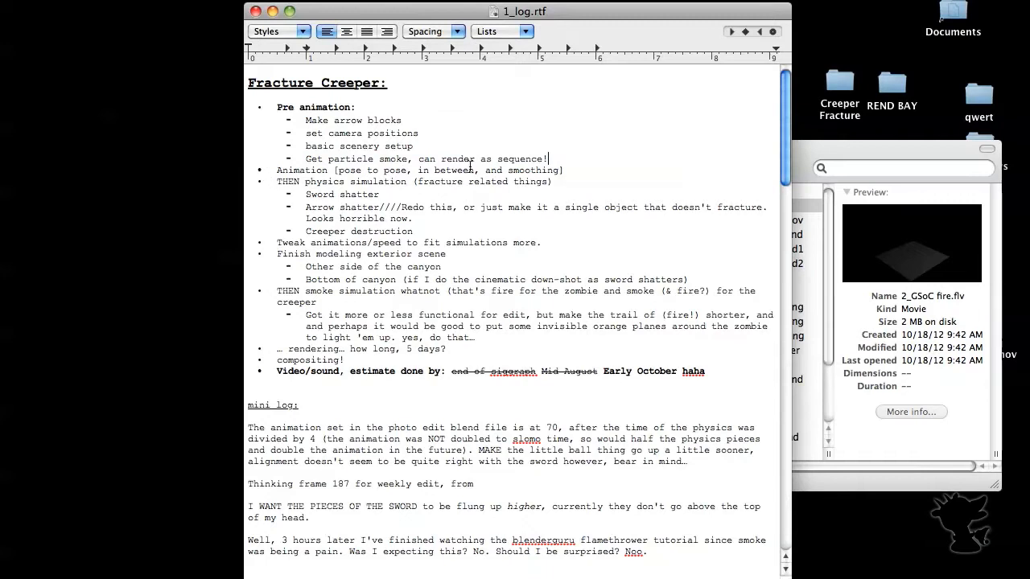
{"action": "left_click_drag", "start_coordinate": [276, 181], "coordinate": [597, 182]}
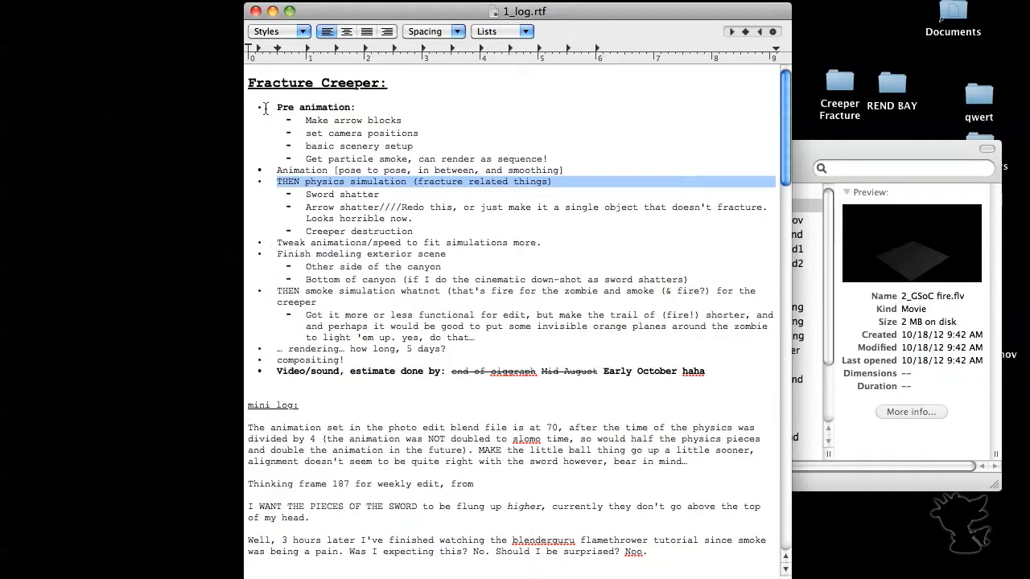
{"action": "left_click_drag", "start_coordinate": [274, 108], "coordinate": [556, 157]}
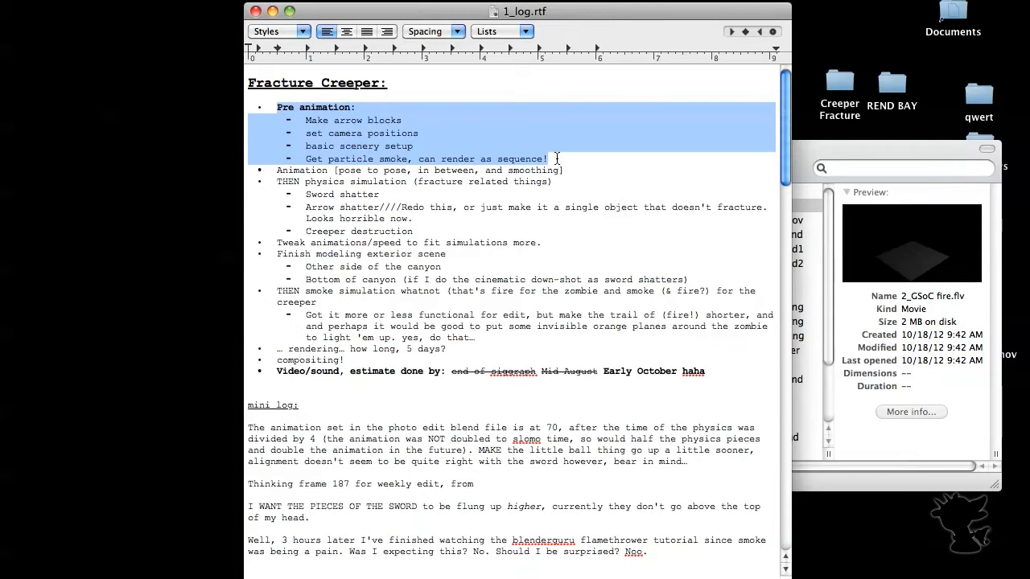
- Open "3_assets and animating.blend" from the Creeper WRKSHP folder with Blender 2.62
{"action": "left_click", "coordinate": [797, 161]}
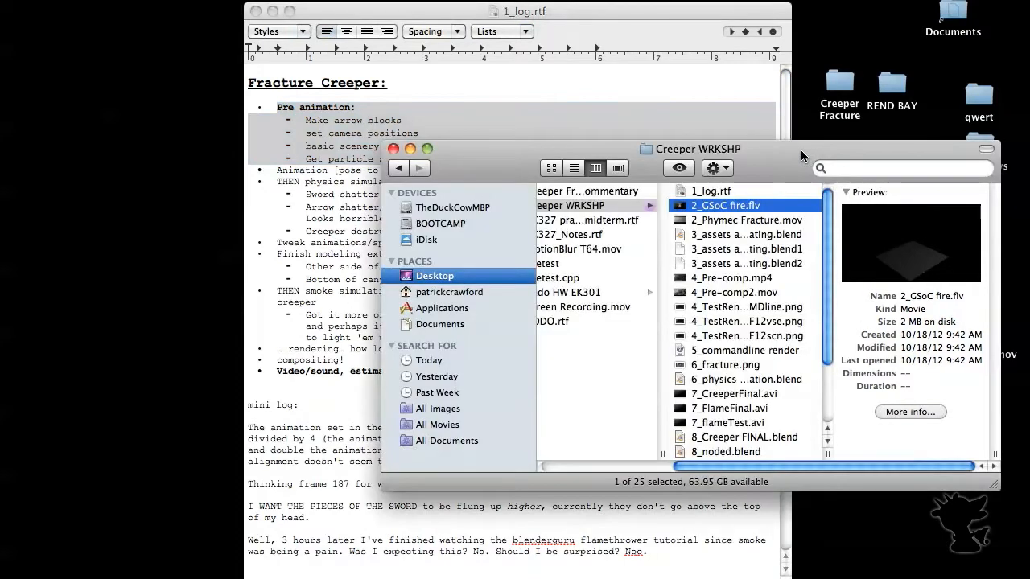
{"action": "right_click", "coordinate": [718, 231]}
{"action": "mouse_move", "coordinate": [761, 252]}
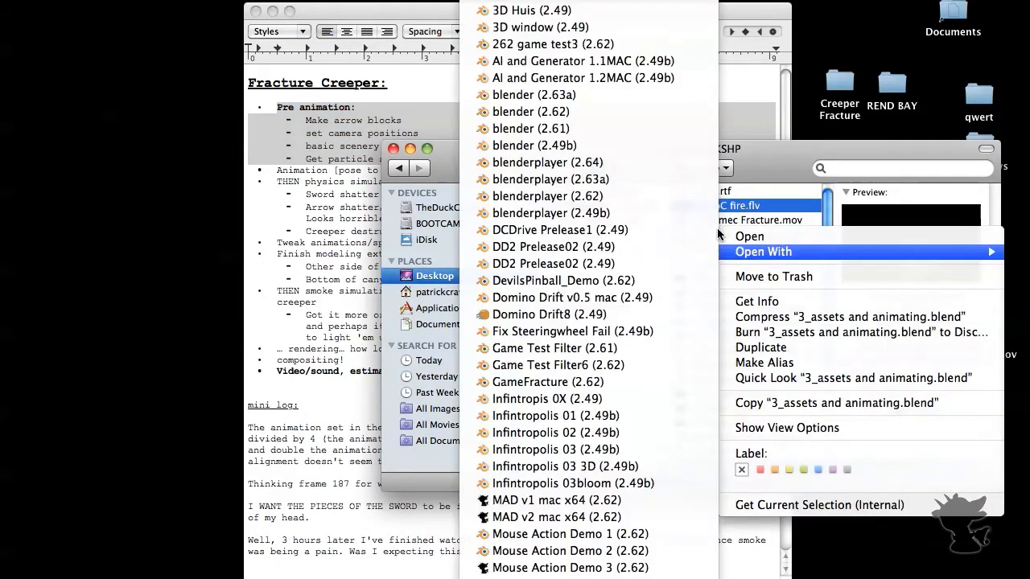
{"action": "key", "text": "Right"}
{"action": "key", "text": "Down"}
{"action": "key", "text": "Down"}
{"action": "key", "text": "Down"}
{"action": "key", "text": "Down"}
{"action": "key", "text": "Down"}
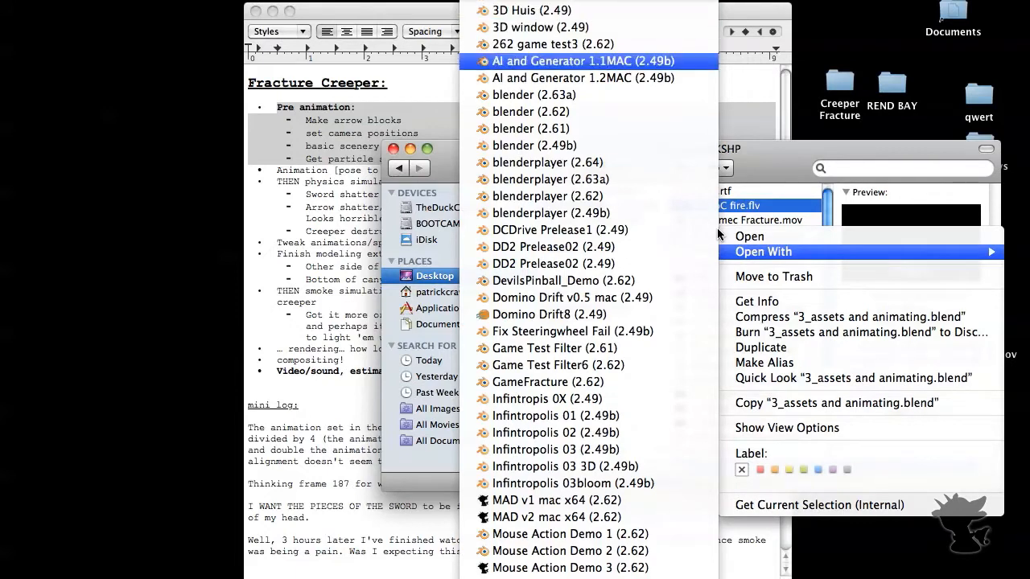
{"action": "key", "text": "Down"}
{"action": "key", "text": "Return"}
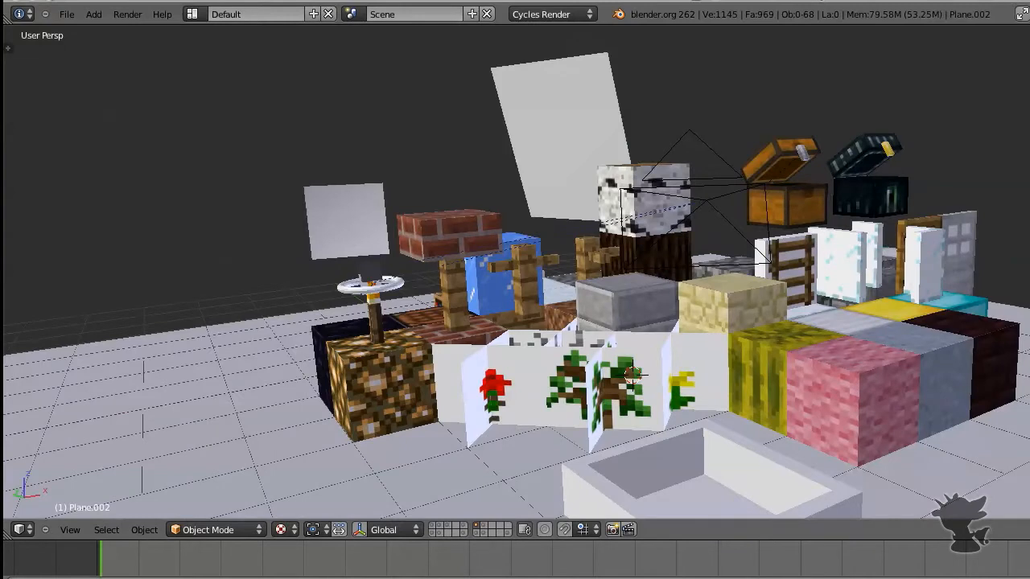
- Shrink the Blender window and move it down until its title bar is visible
{"action": "left_click", "coordinate": [49, 1]}
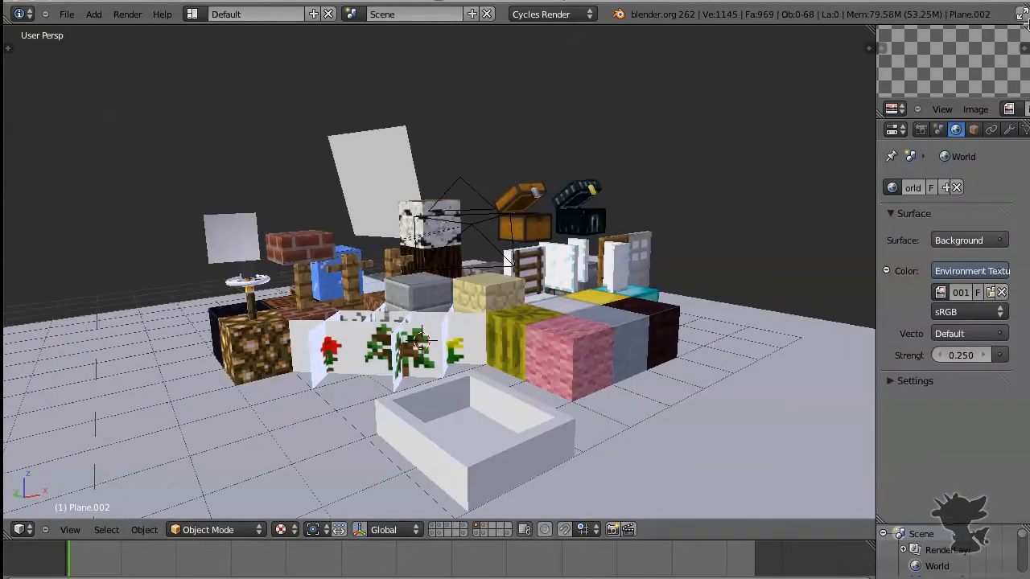
{"action": "left_click_drag", "start_coordinate": [1029, 578], "coordinate": [1029, 570]}
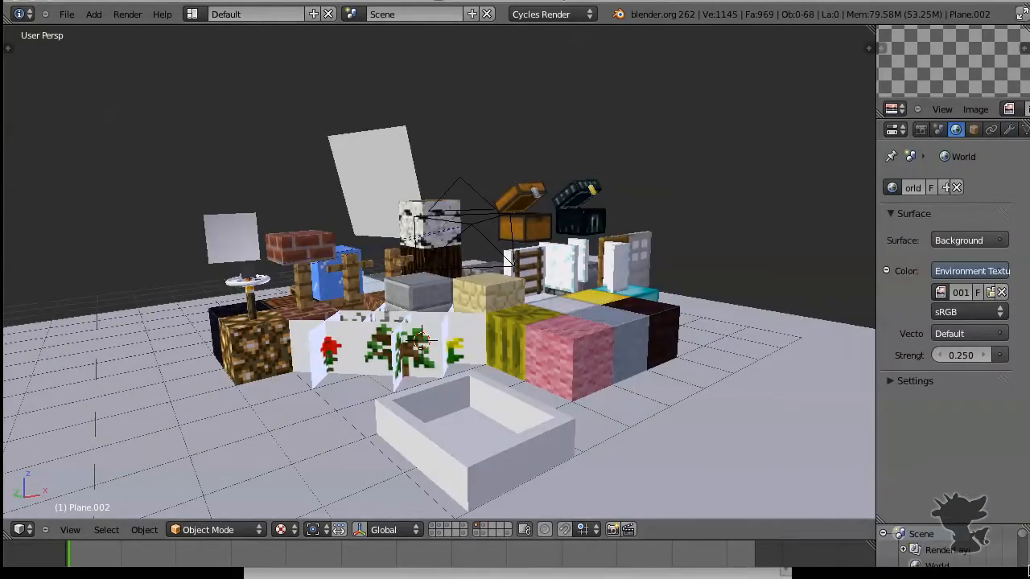
{"action": "left_click_drag", "start_coordinate": [865, 0], "coordinate": [866, 17]}
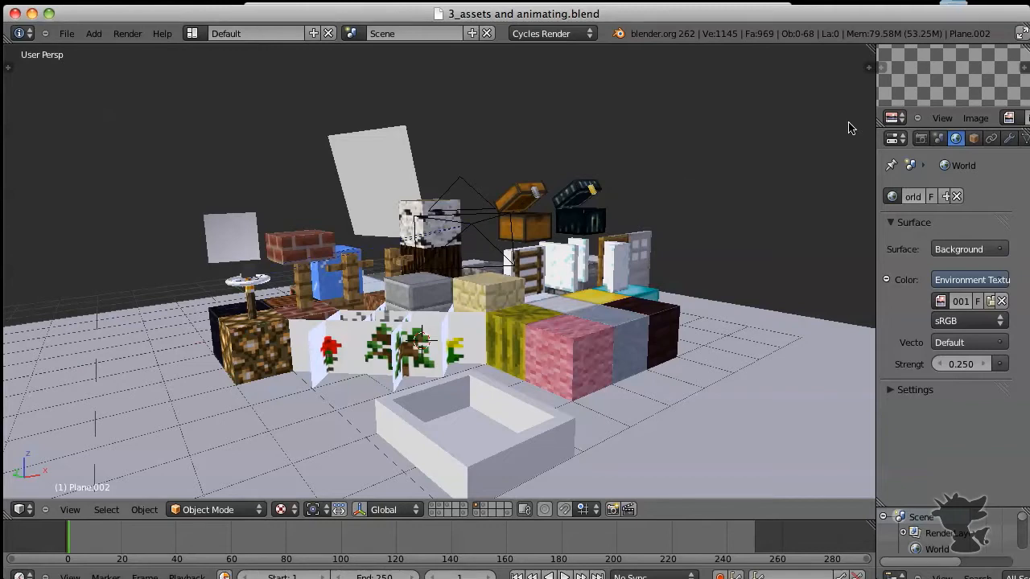
- Preview the block assets in rendered shading, then quit Blender 2.62
{"action": "key", "text": "shift+z"}
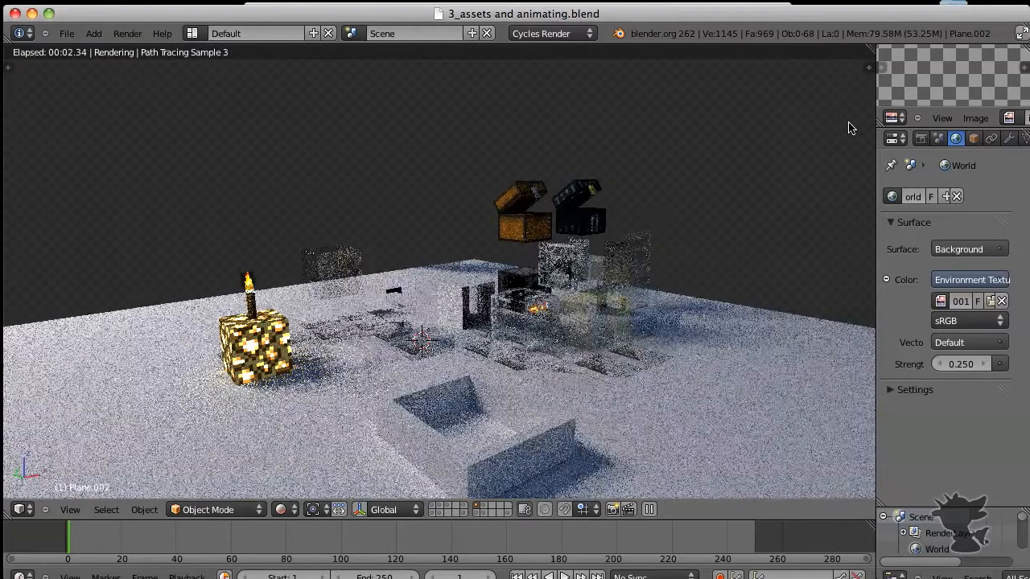
{"action": "key", "text": "z"}
{"action": "key", "text": "z"}
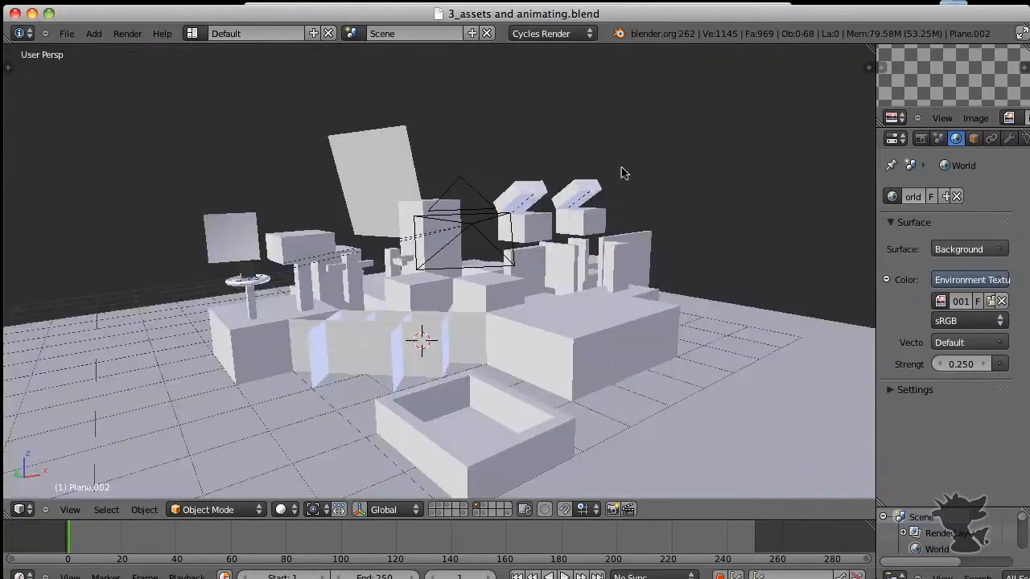
{"action": "key", "text": "ctrl+q"}
{"action": "left_click", "coordinate": [609, 172]}
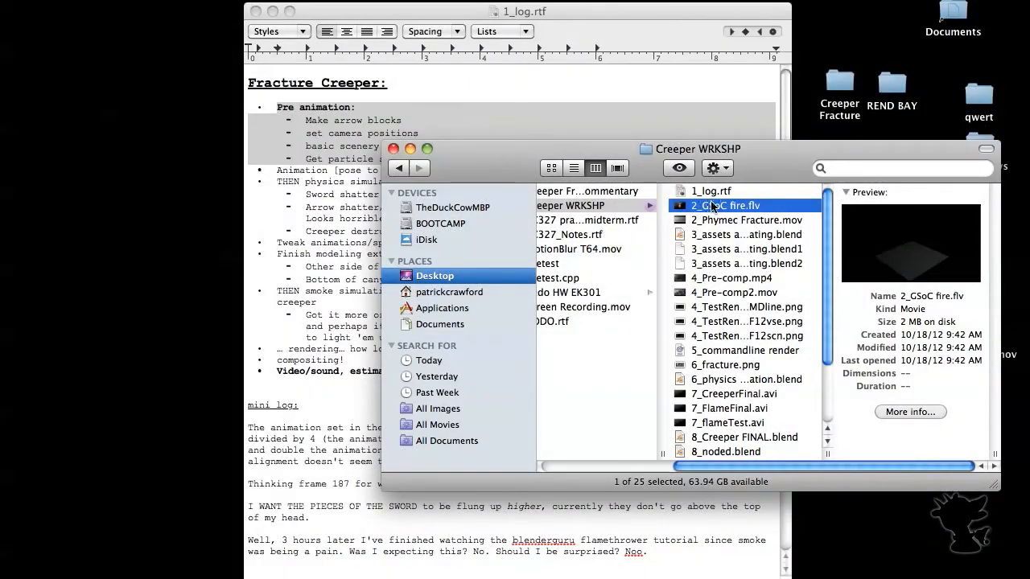
- Open "3_assets and animating.blend" with Blender 2.63a
{"action": "right_click", "coordinate": [710, 235]}
{"action": "key", "text": "Down"}
{"action": "key", "text": "Down"}
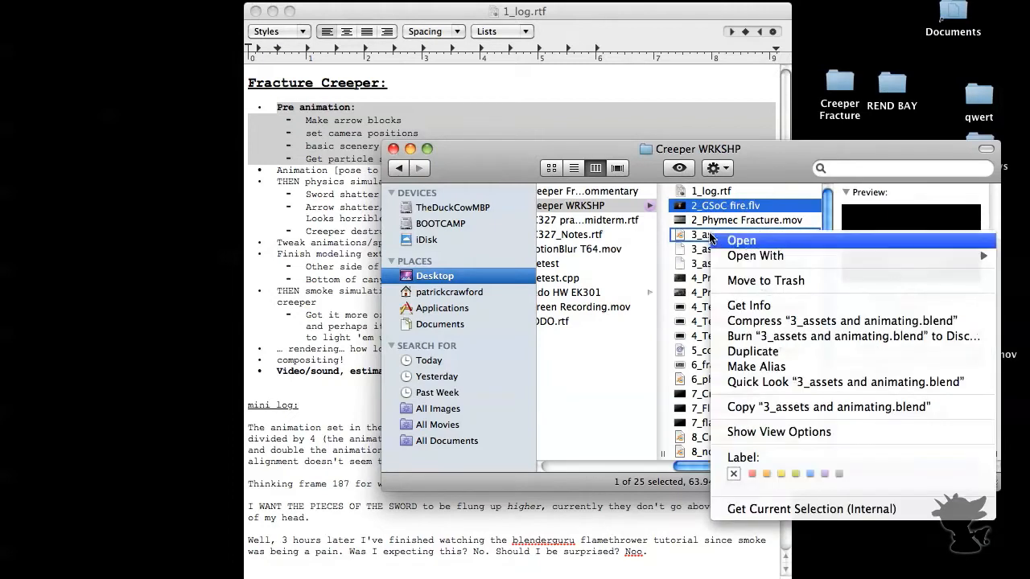
{"action": "key", "text": "Right"}
{"action": "key", "text": "Down"}
{"action": "key", "text": "Down"}
{"action": "key", "text": "Down"}
{"action": "key", "text": "Down"}
{"action": "key", "text": "Down"}
{"action": "key", "text": "Down"}
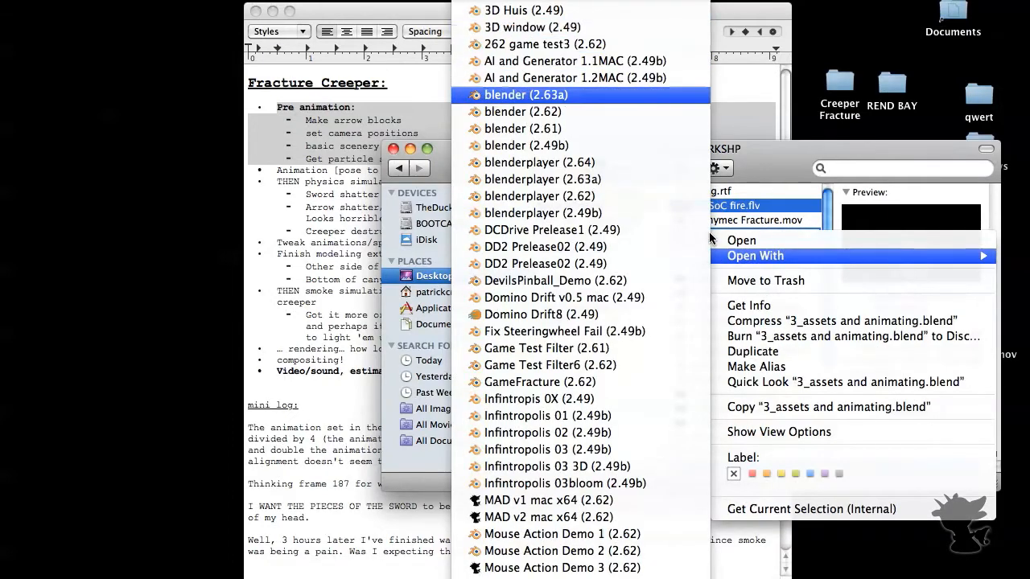
{"action": "key", "text": "Return"}
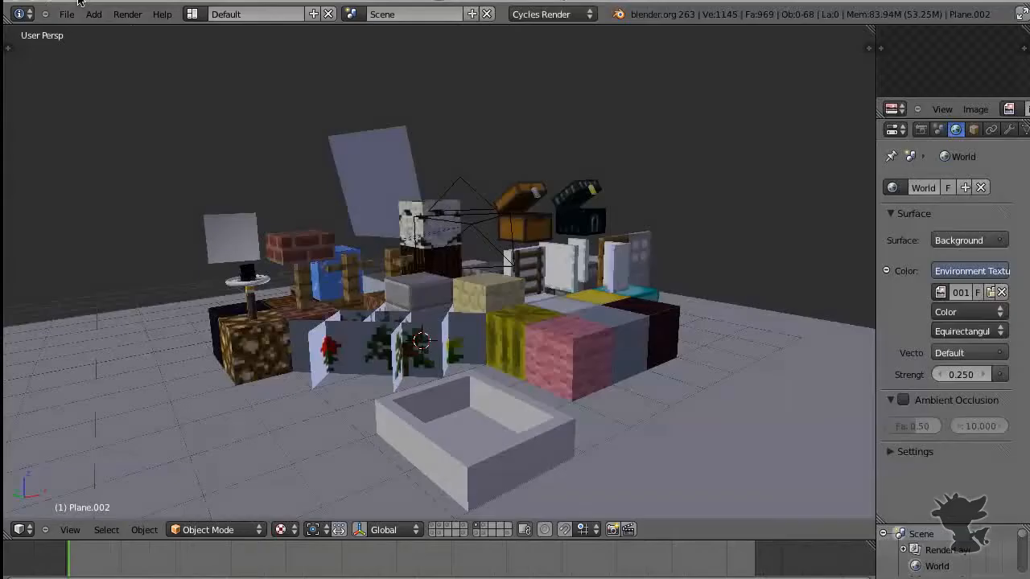
- Preview the block assets in rendered shading from several angles and select the glowstone block
{"action": "key", "text": "shift+z"}
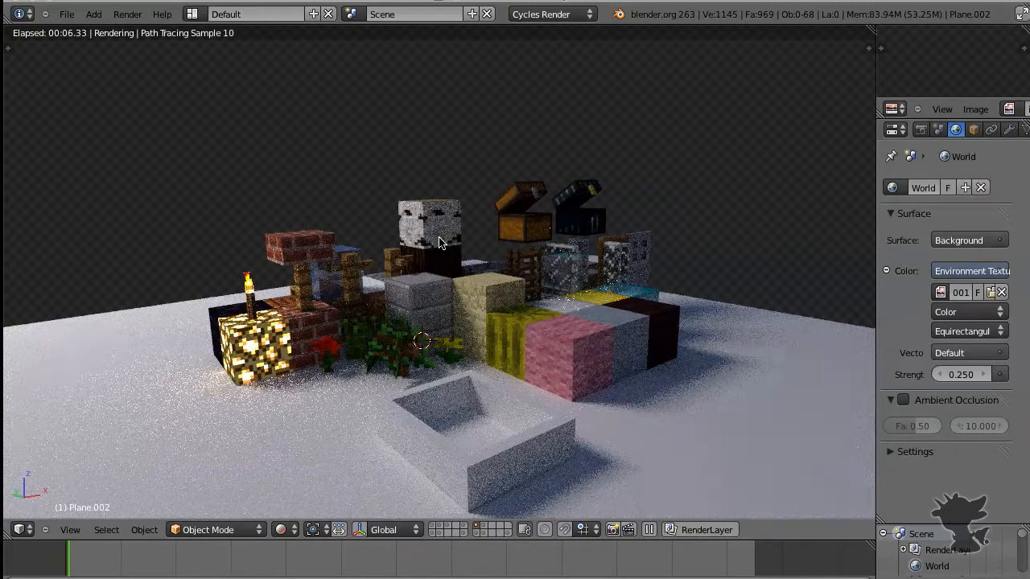
{"action": "middle_click_drag", "start_coordinate": [481, 246], "coordinate": [553, 301]}
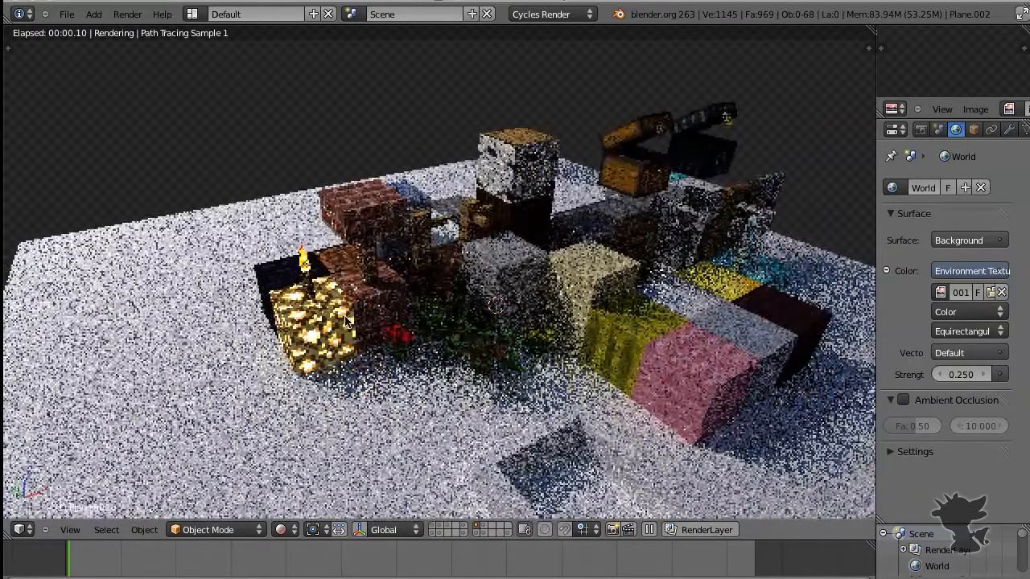
{"action": "scroll", "coordinate": [322, 322], "scroll_direction": "up", "scroll_amount": 3}
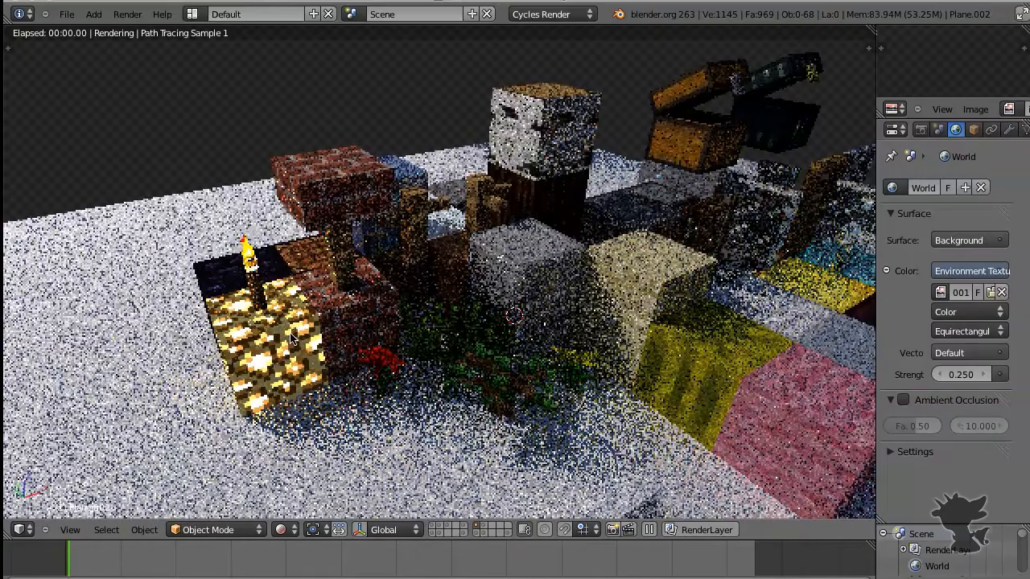
{"action": "right_click", "coordinate": [290, 337]}
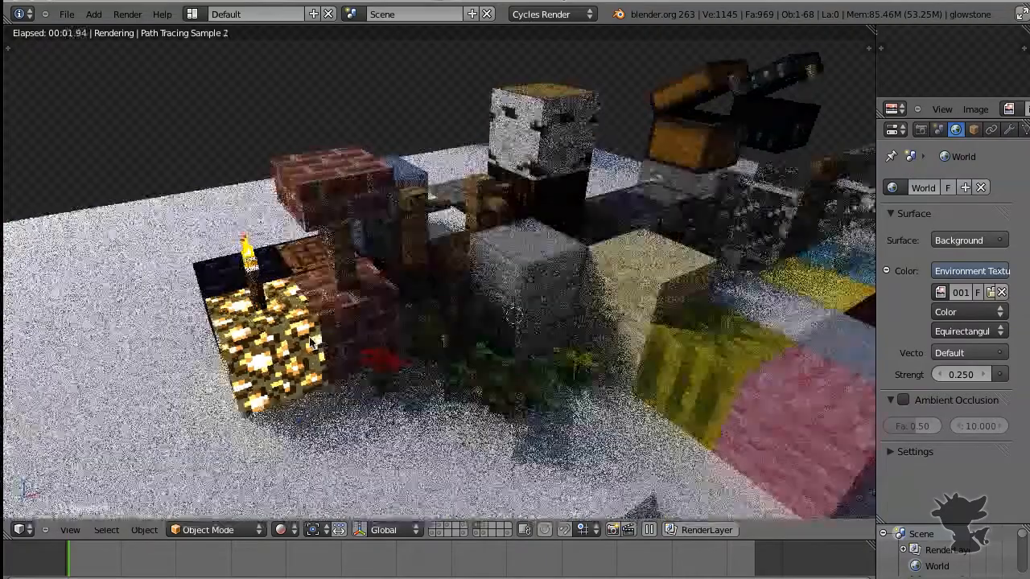
{"action": "scroll", "coordinate": [432, 346], "scroll_direction": "up", "scroll_amount": 6, "text": "ctrl"}
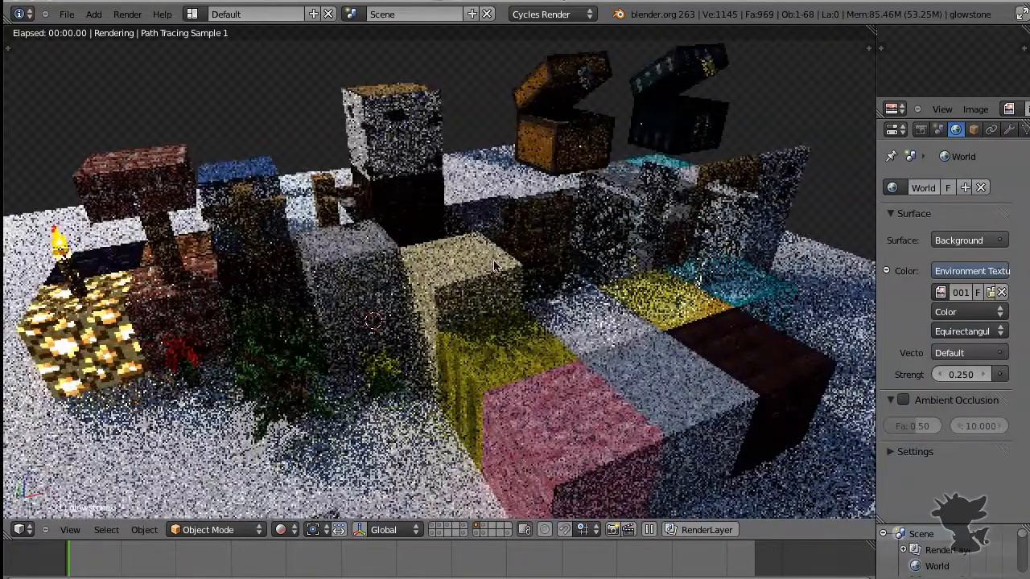
{"action": "scroll", "coordinate": [481, 267], "scroll_direction": "down", "scroll_amount": 3}
{"action": "scroll", "coordinate": [481, 267], "scroll_direction": "down", "scroll_amount": 2}
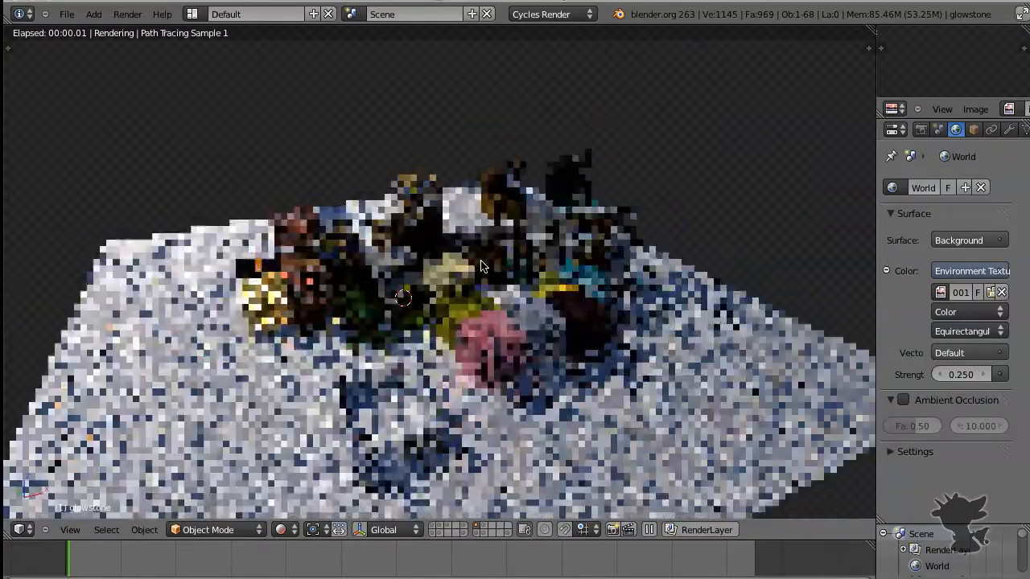
- Show the layers holding the tools and characters together with the blocks in the rendered view
{"action": "left_click", "coordinate": [483, 530], "text": "shift"}
{"action": "left_click", "coordinate": [491, 528], "text": "shift"}
{"action": "scroll", "coordinate": [395, 321], "scroll_direction": "up", "scroll_amount": 2}
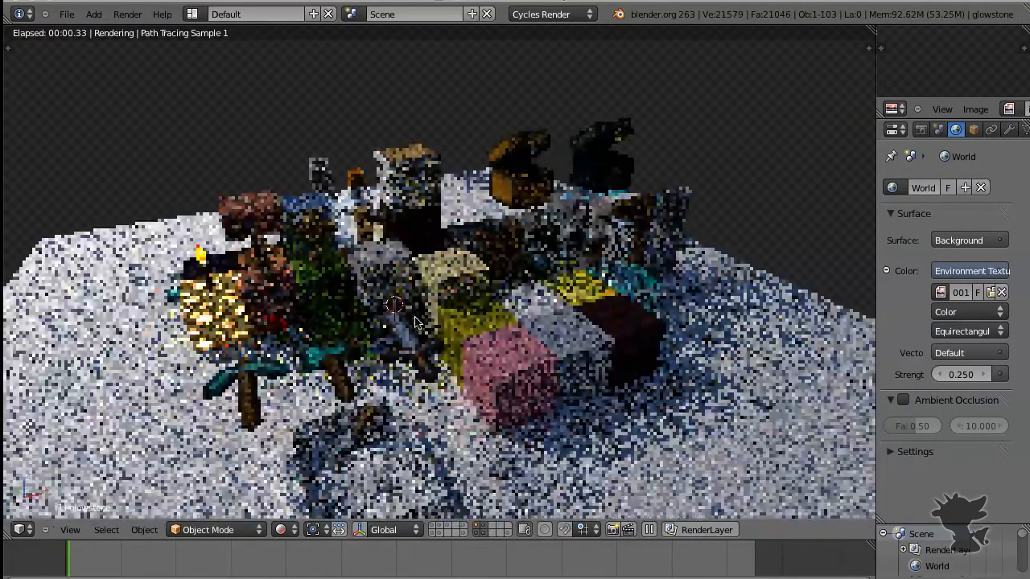
{"action": "middle_click_drag", "start_coordinate": [388, 317], "coordinate": [357, 333]}
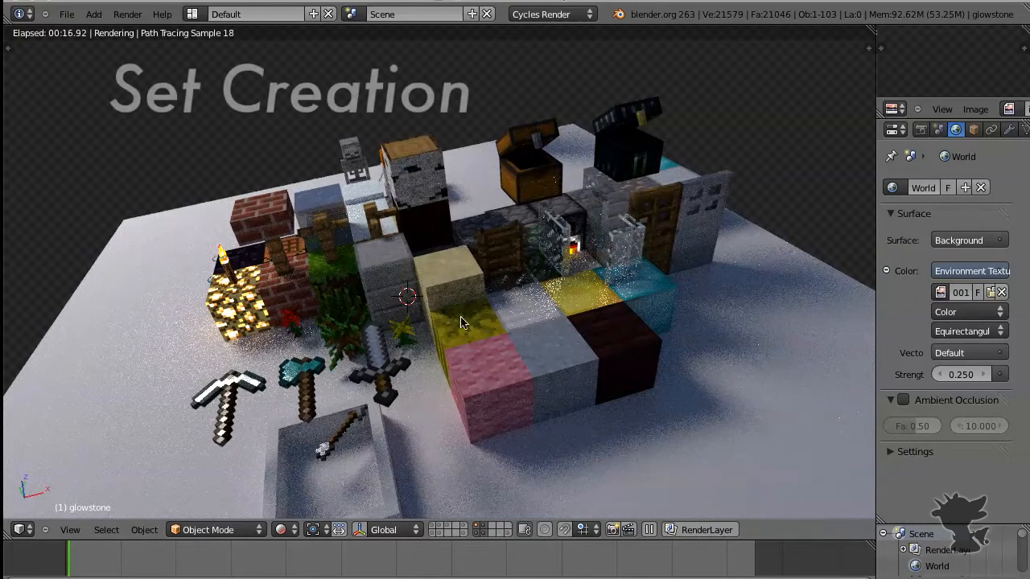
- Switch the viewport to solid shading and examine the full asset collection from several angles
{"action": "key", "text": "z"}
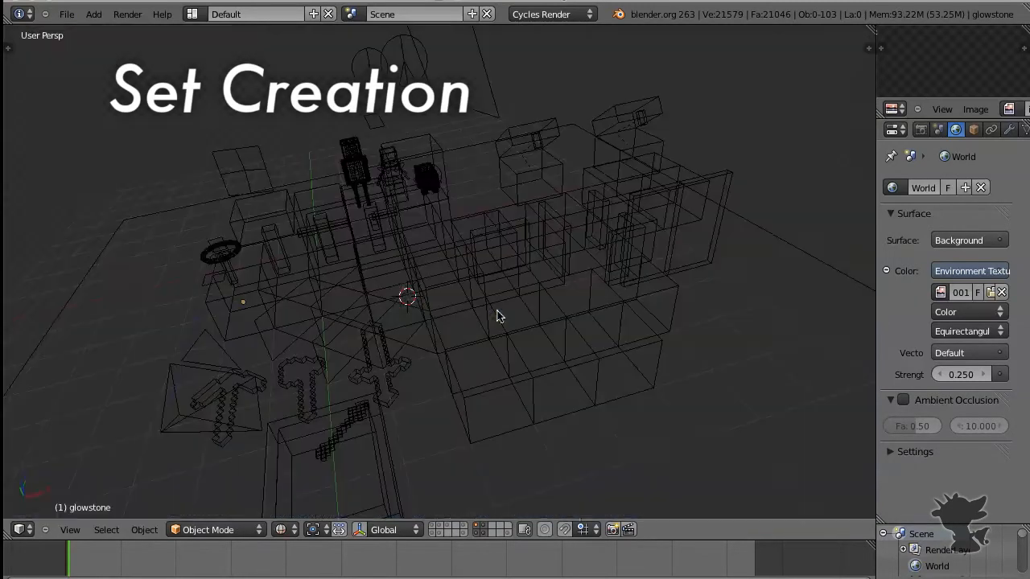
{"action": "key", "text": "z"}
{"action": "middle_click_drag", "start_coordinate": [496, 314], "coordinate": [375, 288]}
{"action": "middle_click_drag", "start_coordinate": [515, 216], "coordinate": [701, 211]}
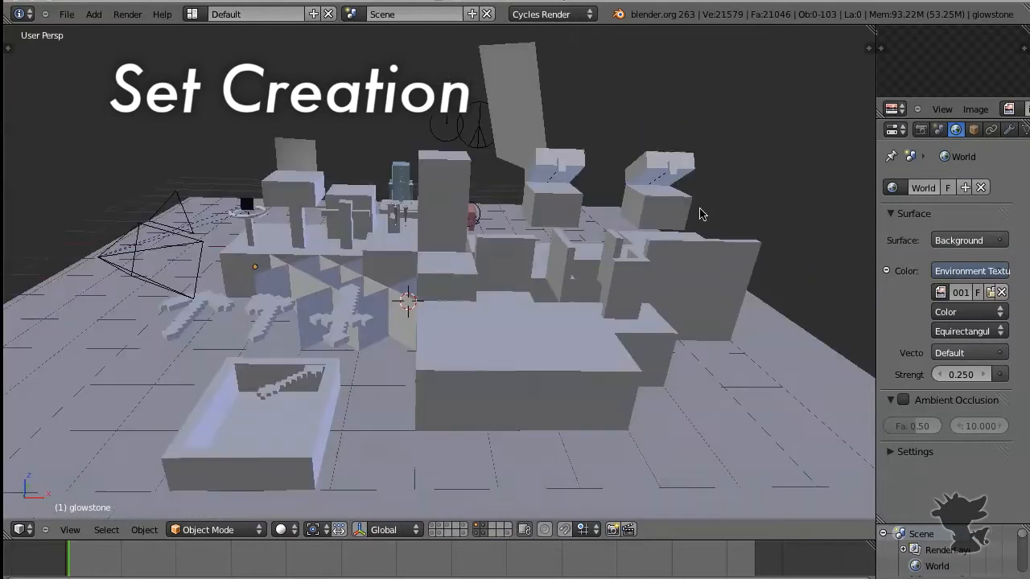
{"action": "mouse_move", "coordinate": [304, 226]}
{"action": "middle_mouse_down"}
{"action": "mouse_move", "coordinate": [296, 280]}
{"action": "mouse_move", "coordinate": [356, 361]}
{"action": "middle_mouse_up"}
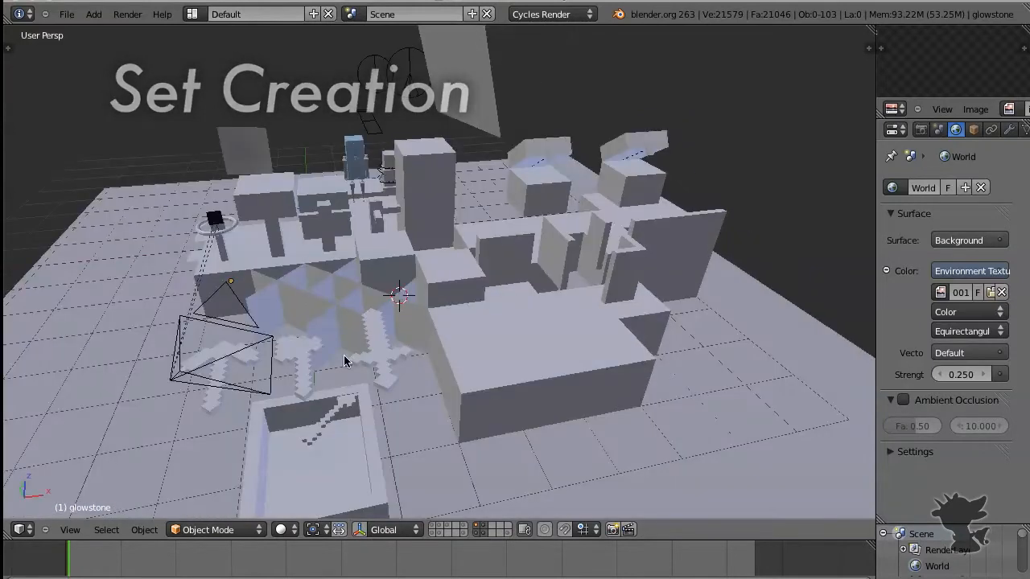
- Show only the canyon set's layer and display it in textured shading
{"action": "left_click", "coordinate": [440, 529]}
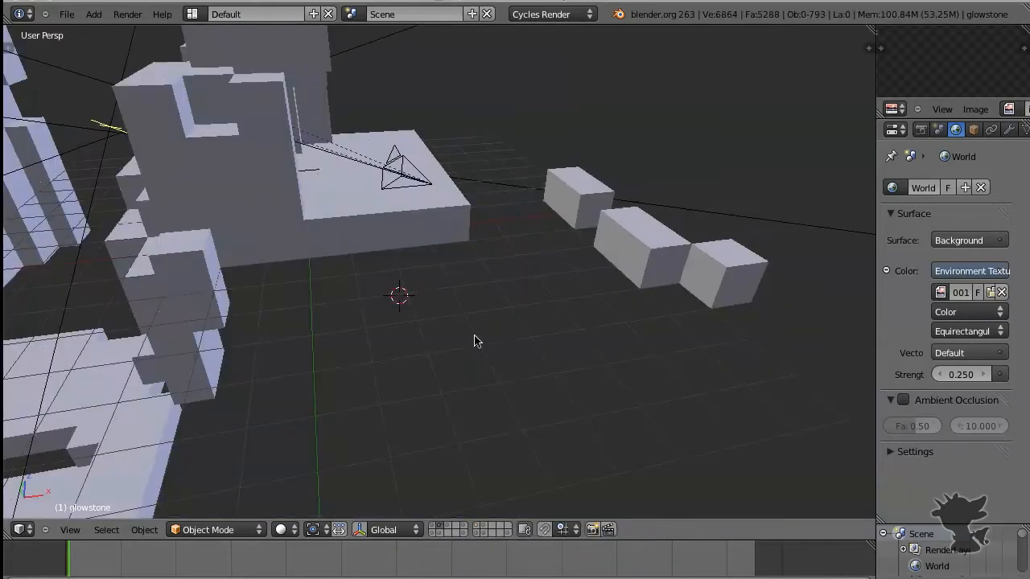
{"action": "key", "text": "alt+z"}
{"action": "mouse_move", "coordinate": [257, 170]}
{"action": "left_mouse_down", "text": "shift"}
{"action": "mouse_move", "coordinate": [357, 211]}
{"action": "mouse_move", "coordinate": [438, 225]}
{"action": "left_mouse_up", "text": "shift"}
{"action": "middle_click_drag", "start_coordinate": [452, 233], "coordinate": [419, 346]}
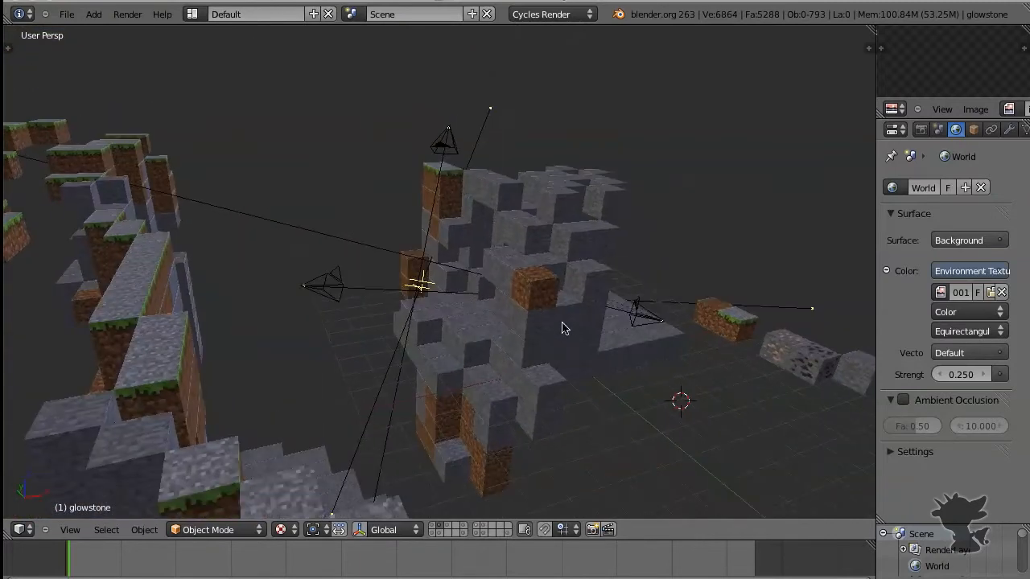
{"action": "middle_click_drag", "start_coordinate": [435, 428], "coordinate": [333, 346]}
{"action": "middle_click_drag", "start_coordinate": [261, 237], "coordinate": [555, 291]}
- Maximize the 3D view and examine the canyon set's cliffs, ledges and cameras from above and from the sides
{"action": "key", "text": "ctrl+Up"}
{"action": "scroll", "coordinate": [430, 306], "scroll_direction": "down", "scroll_amount": 6}
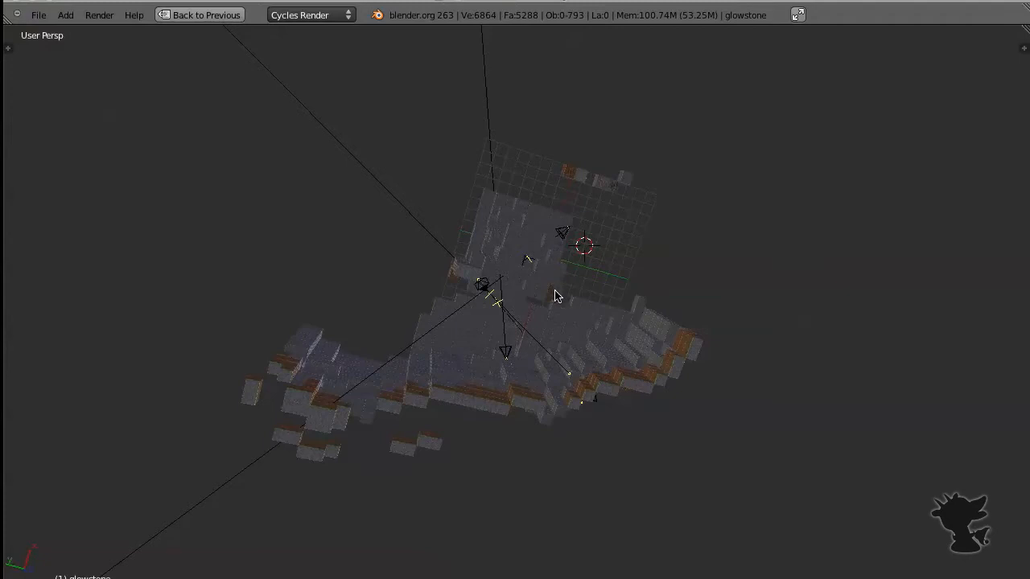
{"action": "middle_click_drag", "start_coordinate": [555, 296], "coordinate": [492, 439]}
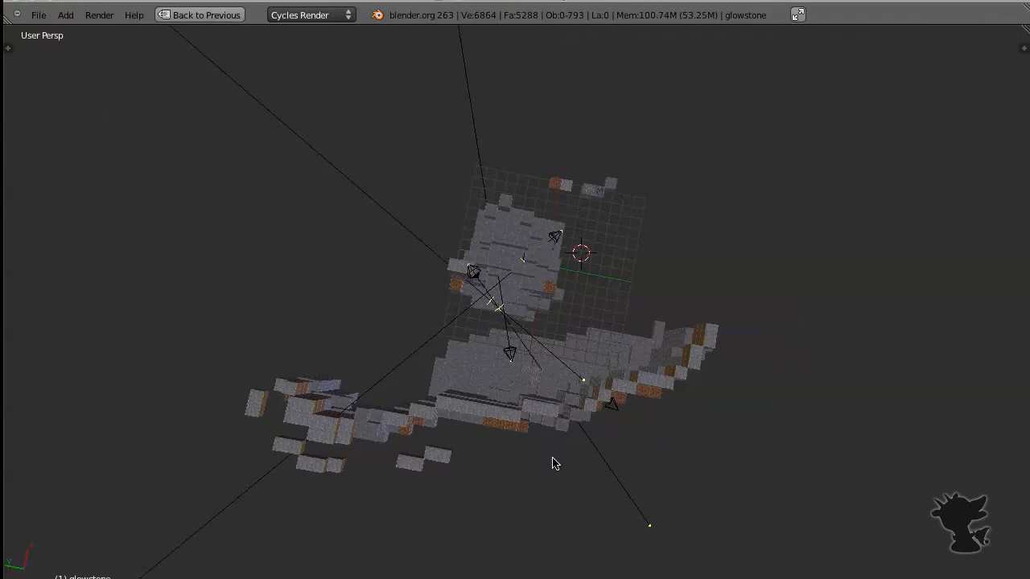
{"action": "middle_click_drag", "start_coordinate": [555, 464], "coordinate": [310, 390]}
{"action": "scroll", "coordinate": [684, 214], "scroll_direction": "up", "scroll_amount": 6}
{"action": "middle_click_drag", "start_coordinate": [902, 263], "coordinate": [668, 370]}
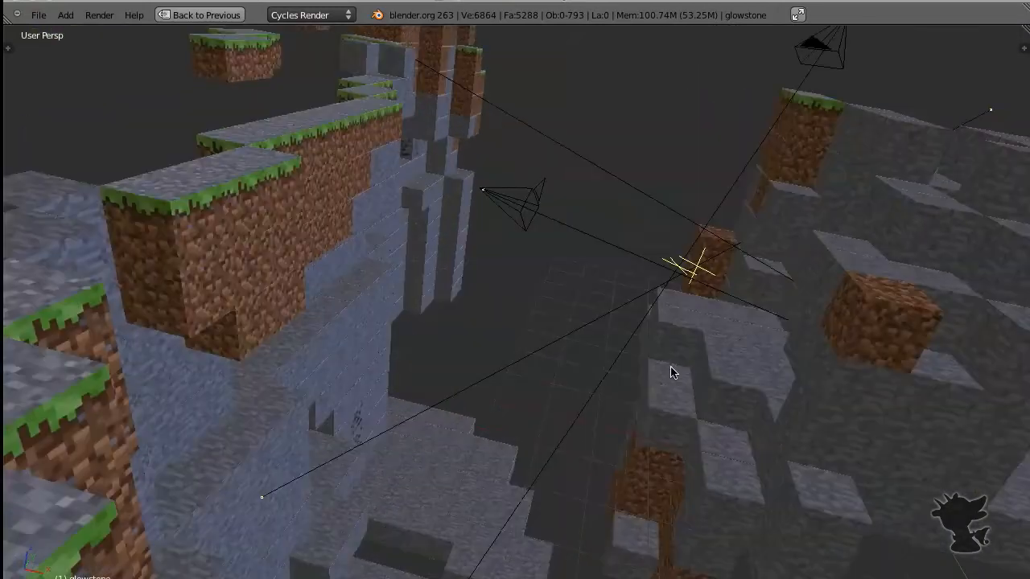
{"action": "middle_click_drag", "start_coordinate": [293, 320], "coordinate": [545, 487]}
{"action": "middle_click_drag", "start_coordinate": [579, 302], "coordinate": [539, 387]}
{"action": "scroll", "coordinate": [539, 390], "scroll_direction": "down", "scroll_amount": 4}
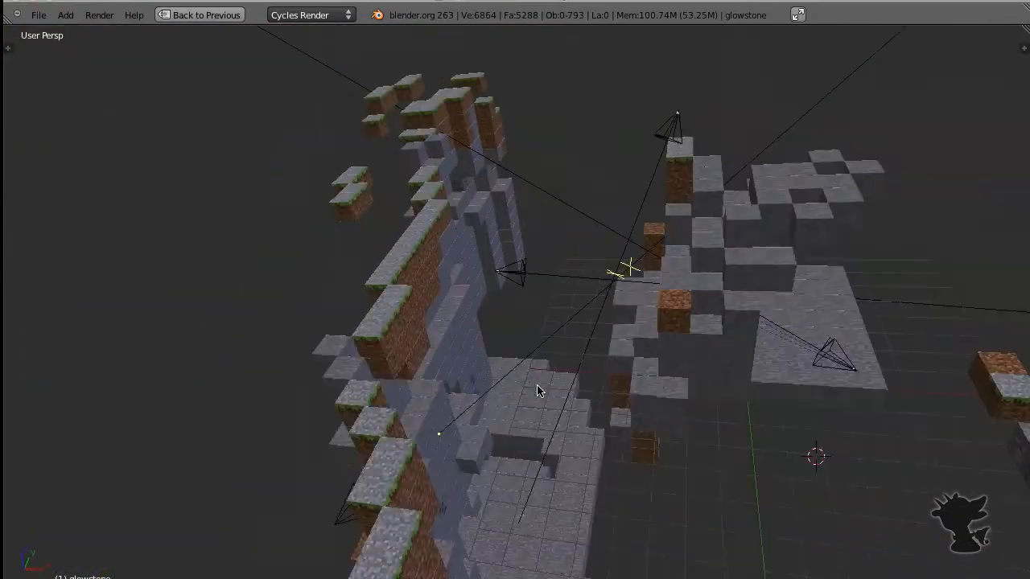
{"action": "middle_click_drag", "start_coordinate": [617, 375], "coordinate": [452, 346]}
{"action": "middle_click_drag", "start_coordinate": [855, 205], "coordinate": [822, 372]}
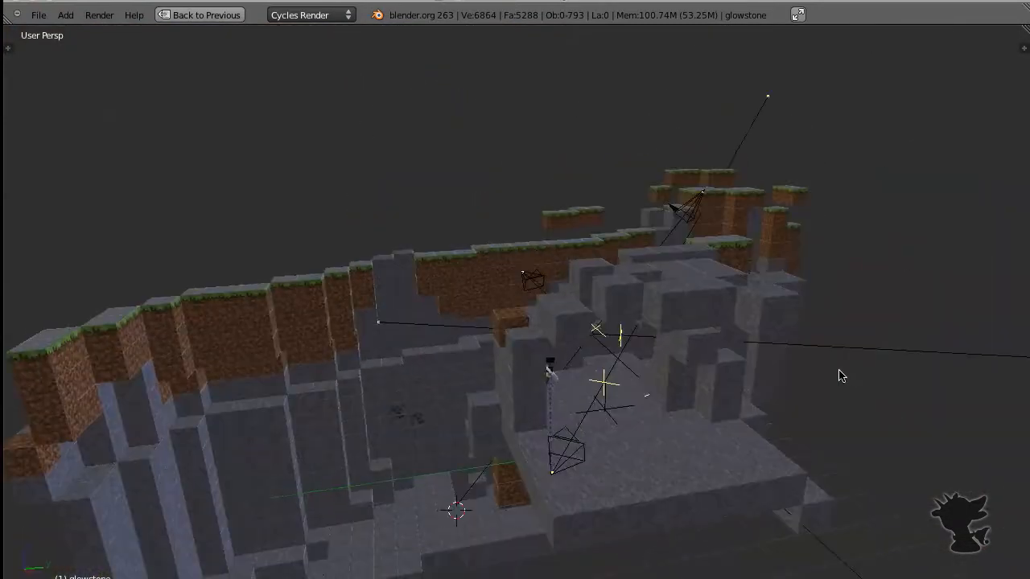
- Examine the canyon set's stone platform, cameras and torch from above and up close
{"action": "middle_click_drag", "start_coordinate": [606, 325], "coordinate": [531, 402]}
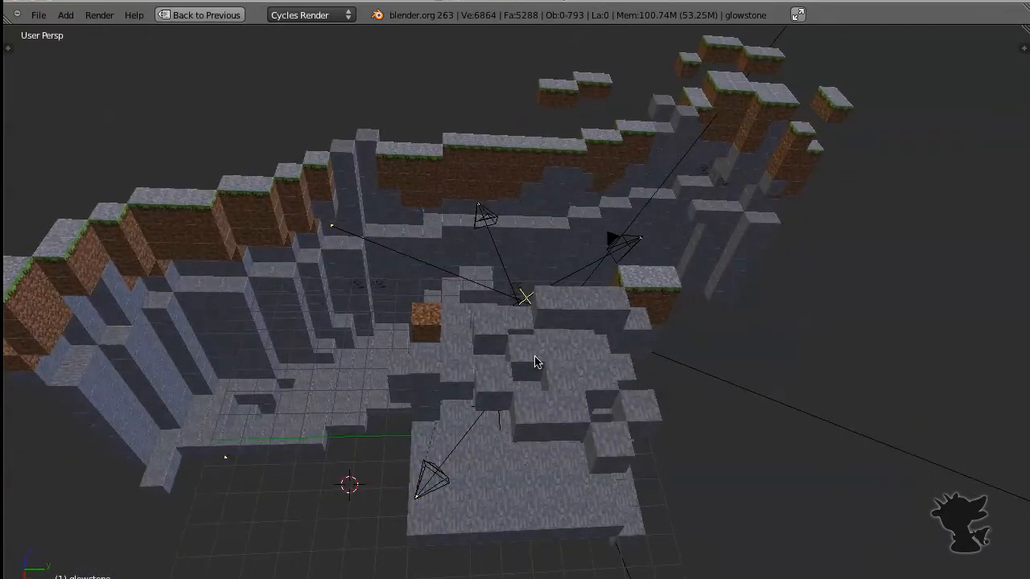
{"action": "middle_click_drag", "start_coordinate": [509, 455], "coordinate": [286, 336]}
{"action": "scroll", "coordinate": [532, 324], "scroll_direction": "up", "scroll_amount": 4}
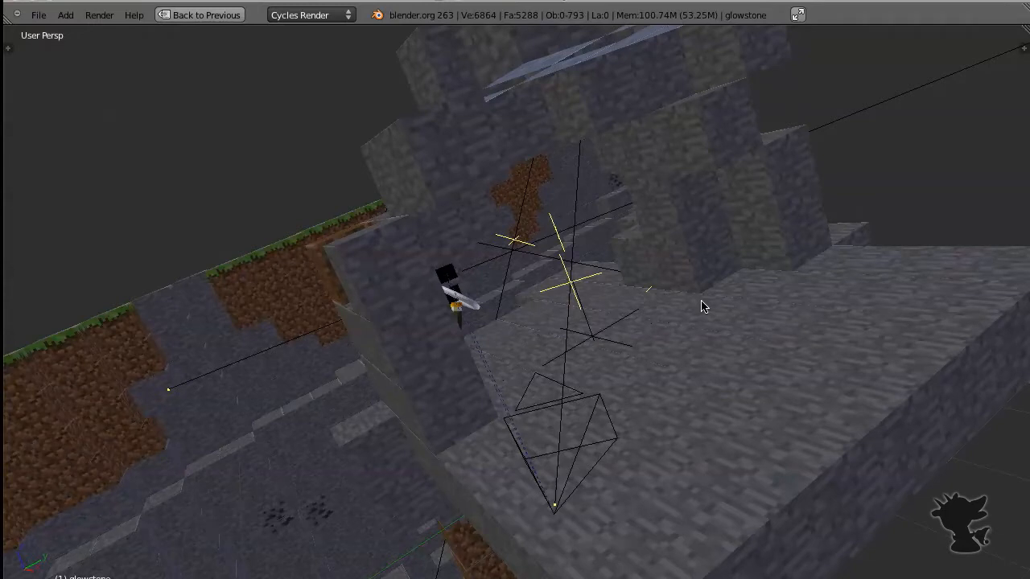
{"action": "middle_click_drag", "start_coordinate": [703, 301], "coordinate": [810, 317]}
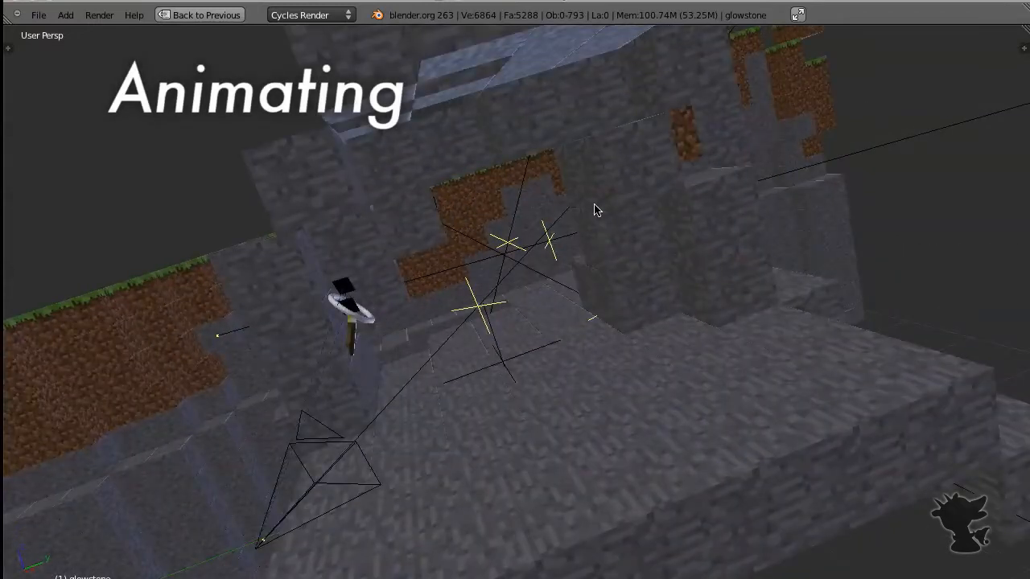
{"action": "middle_click_drag", "start_coordinate": [595, 209], "coordinate": [632, 218]}
- Quit Blender and open 8_Creeper FINAL.blend from the Creeper WRKSHP folder in Blender 2.63
{"action": "key", "text": "ctrl+q"}
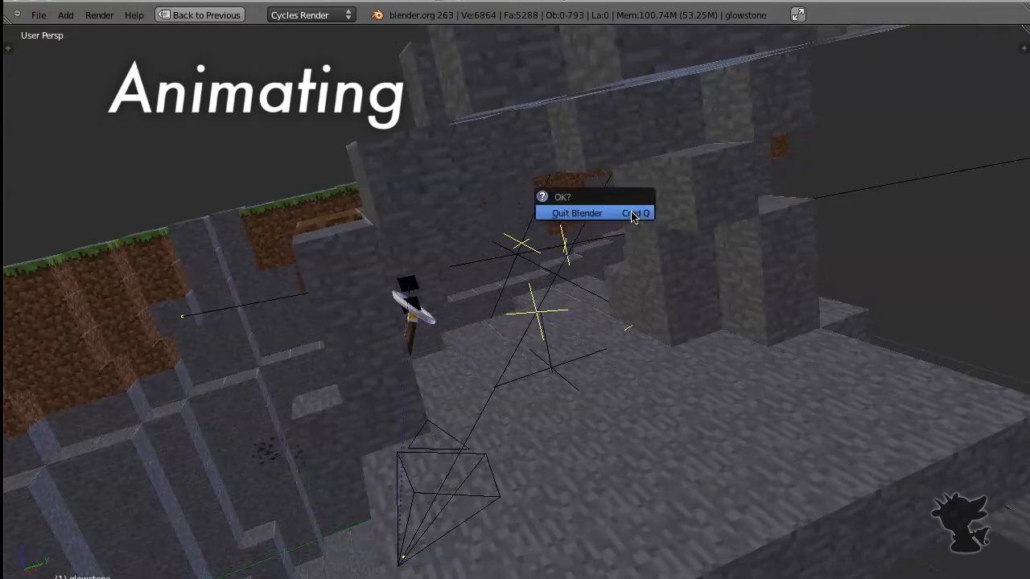
{"action": "left_click", "coordinate": [633, 215]}
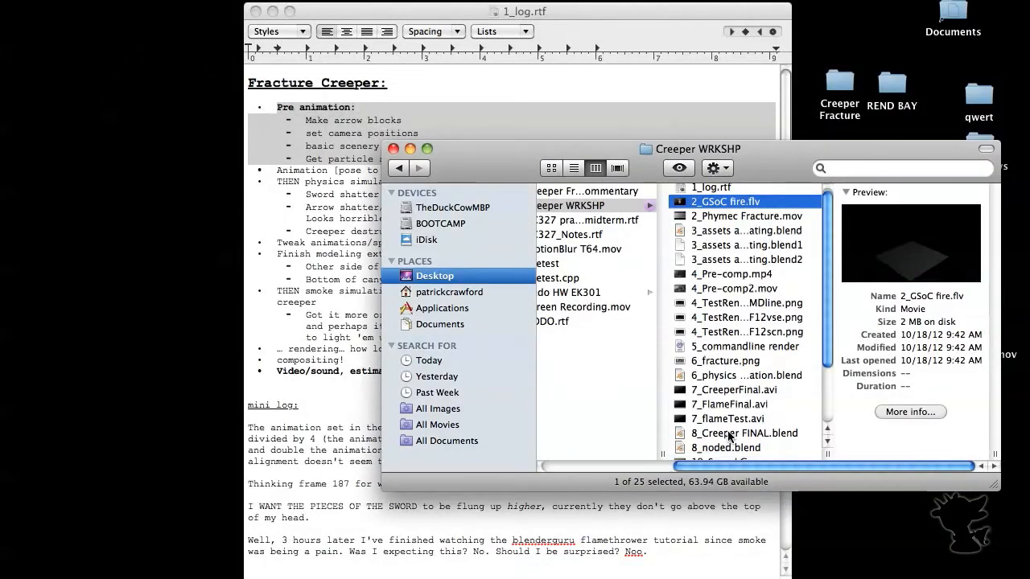
{"action": "scroll", "coordinate": [733, 426], "scroll_direction": "down", "scroll_amount": 3}
{"action": "right_click", "coordinate": [733, 406]}
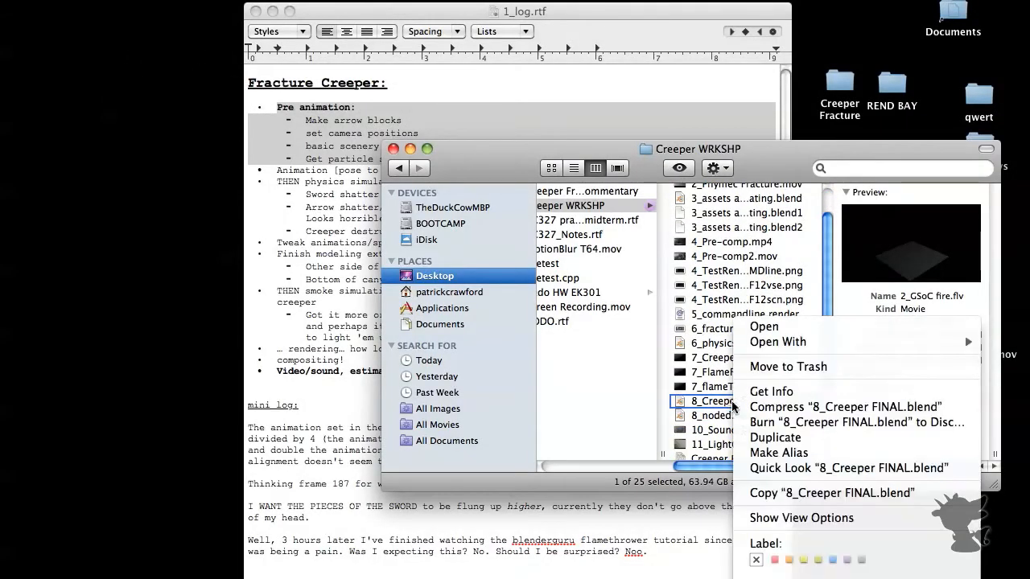
{"action": "key", "text": "Down"}
{"action": "key", "text": "Down"}
{"action": "key", "text": "Right"}
{"action": "key", "text": "Down"}
{"action": "key", "text": "Down"}
{"action": "key", "text": "Down"}
{"action": "key", "text": "Down"}
{"action": "key", "text": "Down"}
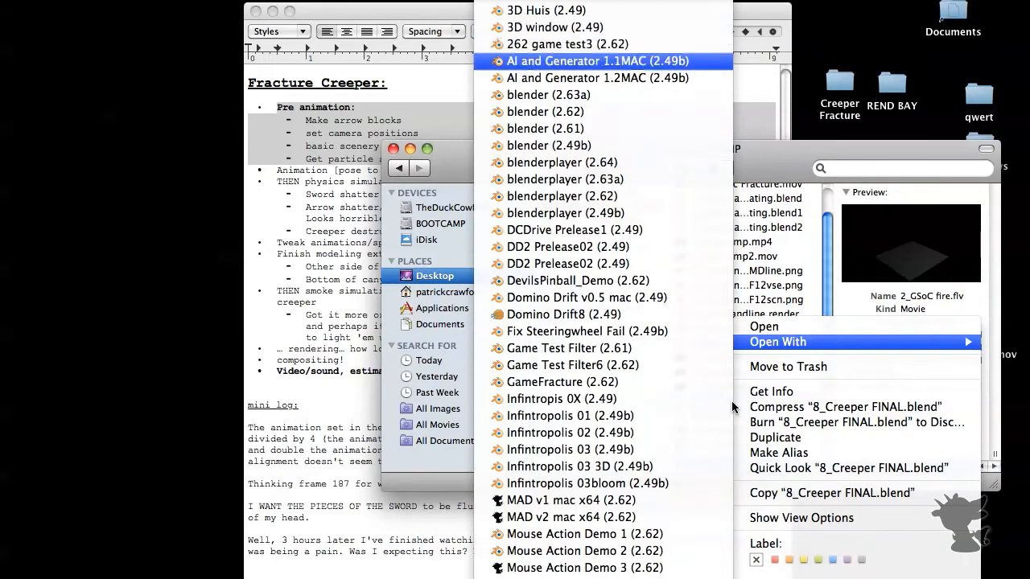
{"action": "key", "text": "Return"}
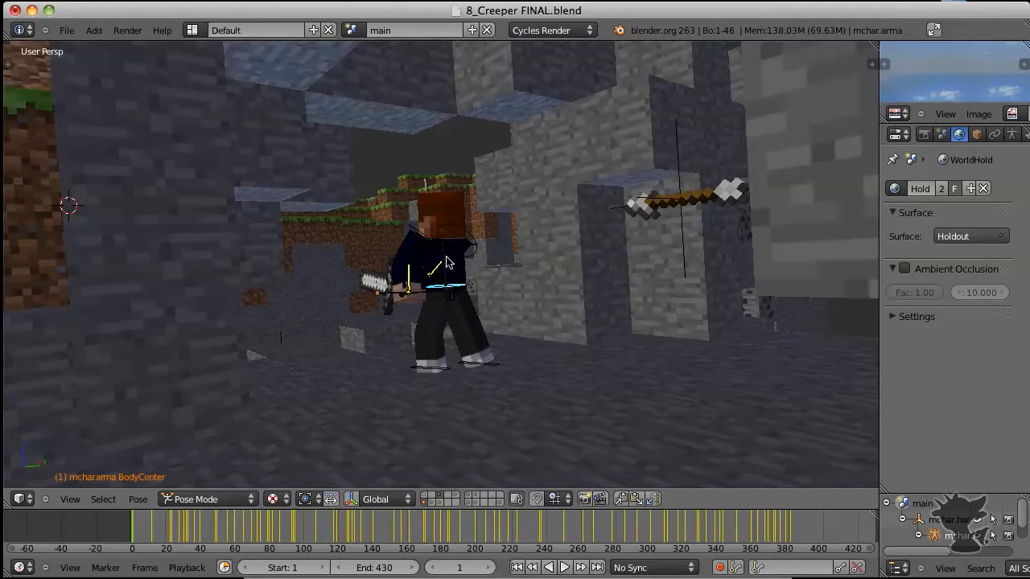
- Examine the posed sword-wielding character and the nearby arrow from behind, the side and the front
{"action": "middle_click_drag", "start_coordinate": [501, 188], "coordinate": [490, 288]}
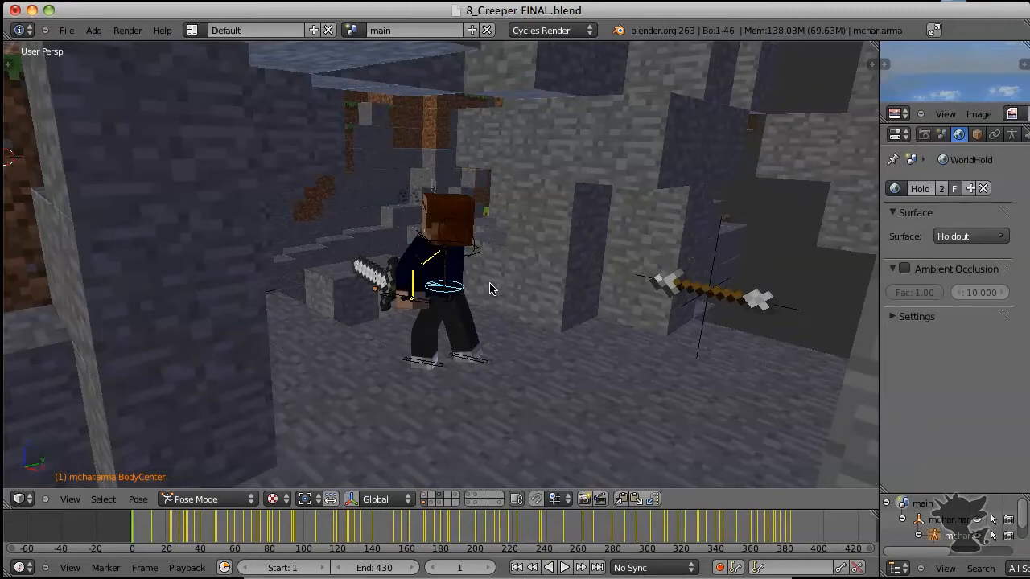
{"action": "scroll", "coordinate": [492, 288], "scroll_direction": "up", "scroll_amount": 1}
{"action": "middle_click_drag", "start_coordinate": [490, 287], "coordinate": [502, 255]}
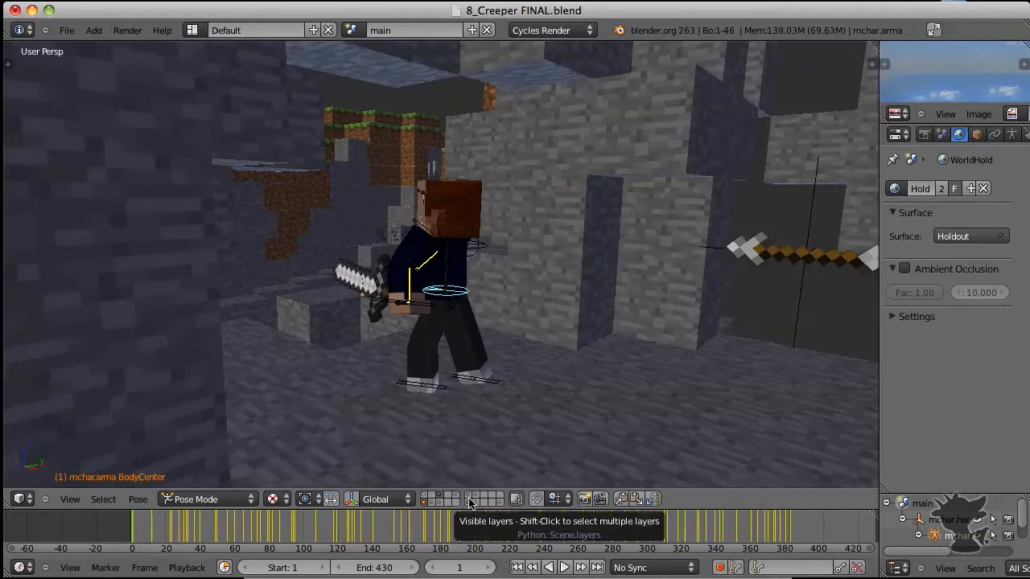
{"action": "middle_click_drag", "start_coordinate": [459, 336], "coordinate": [519, 358]}
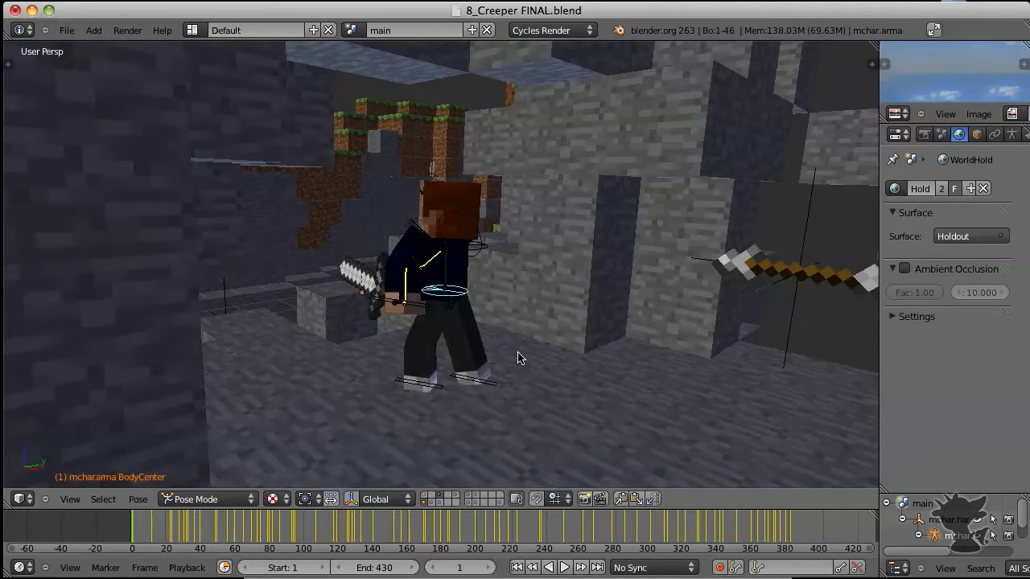
{"action": "middle_click_drag", "start_coordinate": [607, 338], "coordinate": [611, 371]}
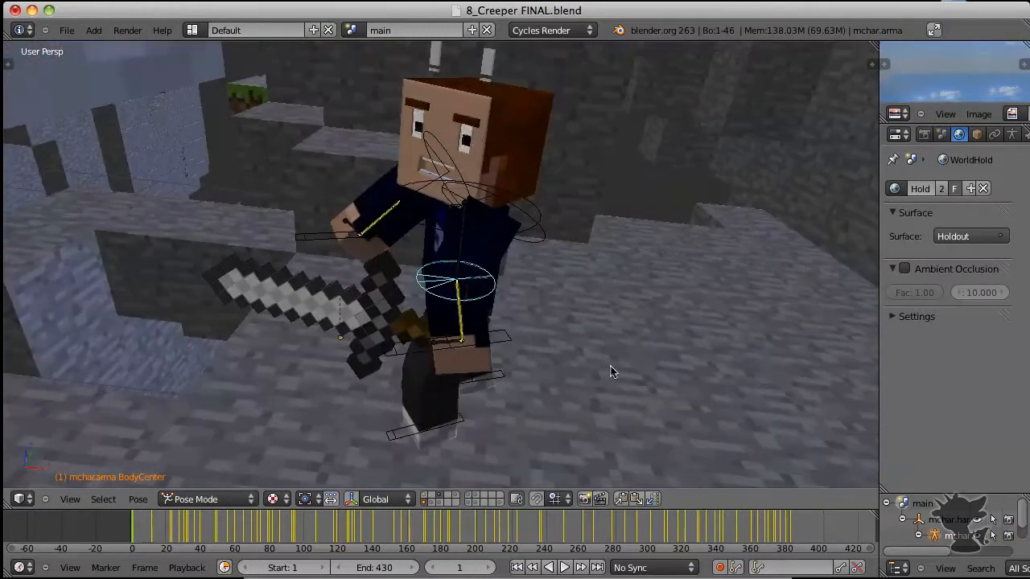
- Try moving the character rig's right-hand IK control and left-foot IK control
{"action": "right_click", "coordinate": [308, 247]}
{"action": "key", "text": "g"}
{"action": "right_click", "coordinate": [340, 245]}
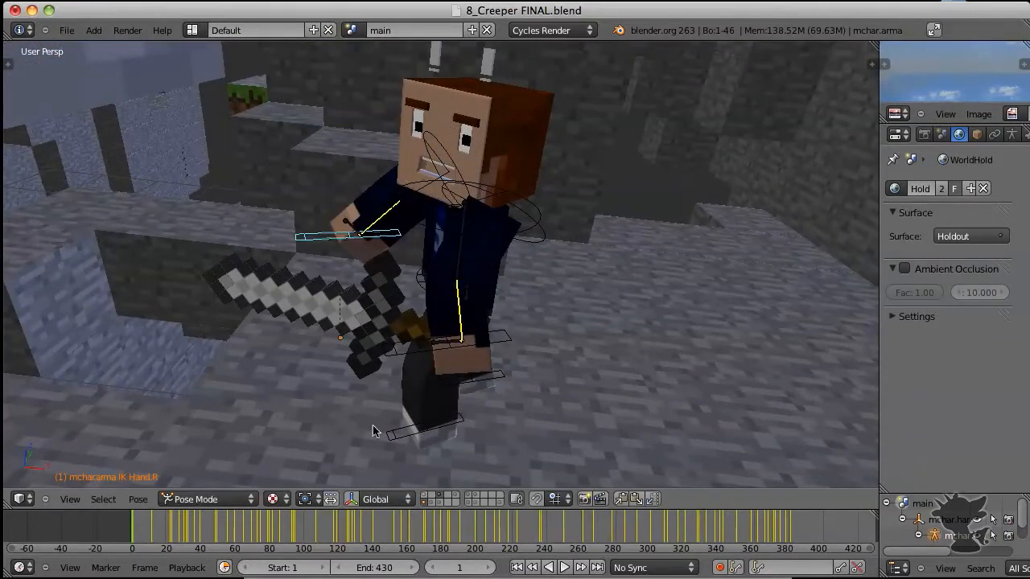
{"action": "right_click", "coordinate": [403, 437]}
{"action": "key", "text": "g"}
{"action": "right_click", "coordinate": [406, 427]}
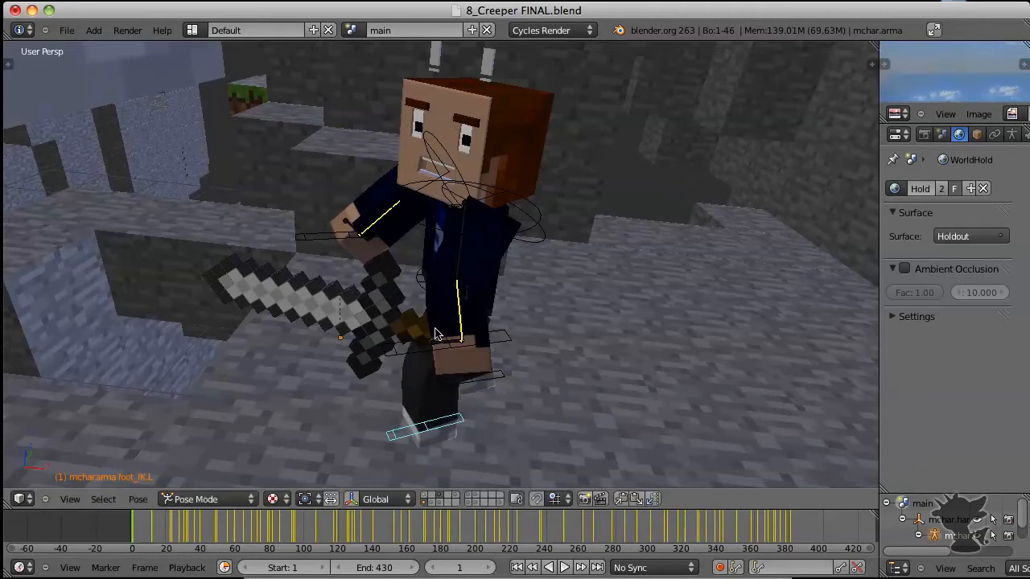
- Try moving the whole character with the rig's BodyCenter control
{"action": "right_click", "coordinate": [429, 288]}
{"action": "middle_click_drag", "start_coordinate": [429, 288], "coordinate": [433, 266]}
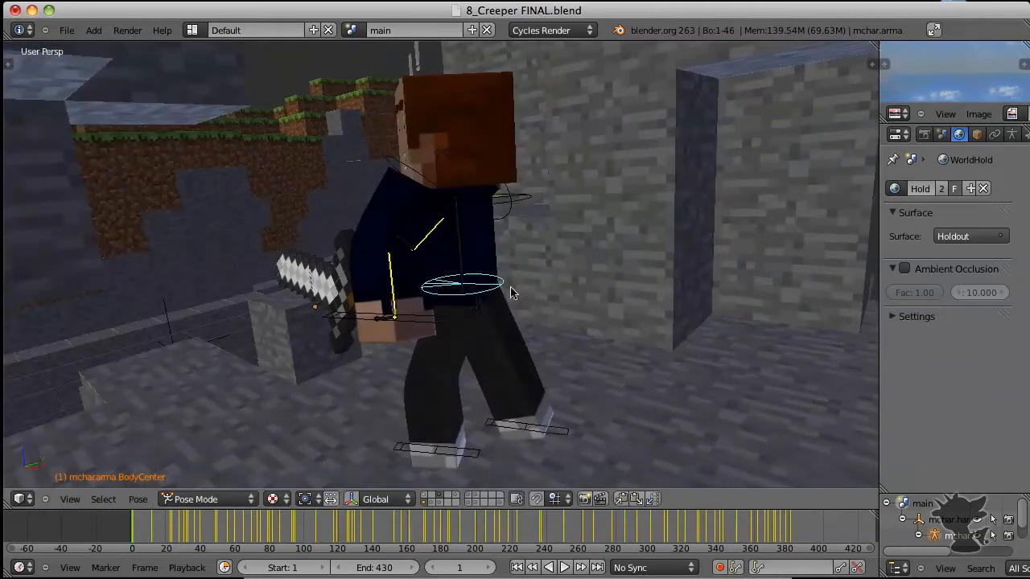
{"action": "key", "text": "g"}
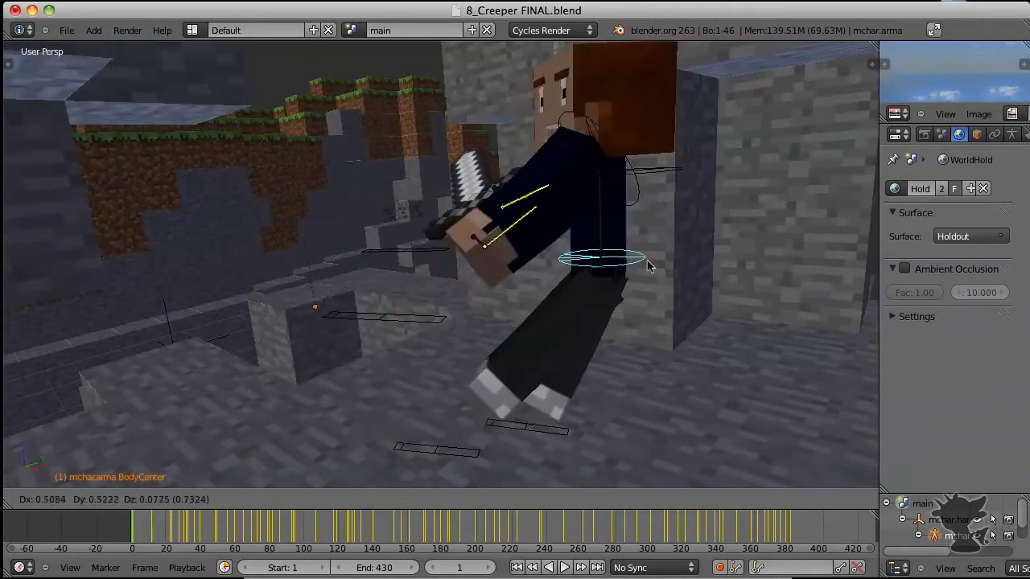
{"action": "right_click", "coordinate": [491, 273]}
{"action": "middle_click_drag", "start_coordinate": [484, 267], "coordinate": [515, 323]}
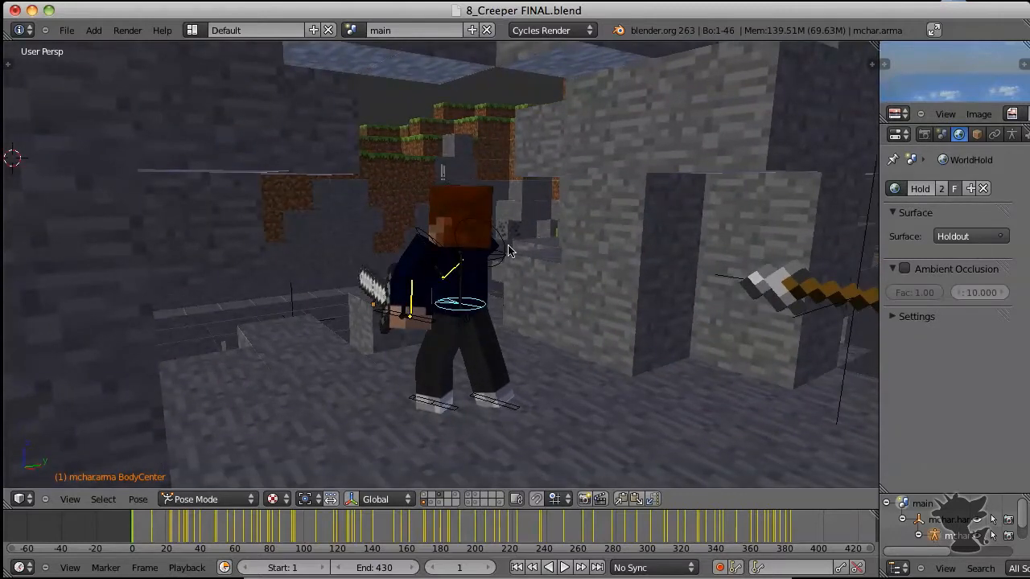
- Select the upper-left eyelid scale control, switch to the left-hand IK control, and examine the character's pose from several angles
{"action": "right_click", "coordinate": [442, 166]}
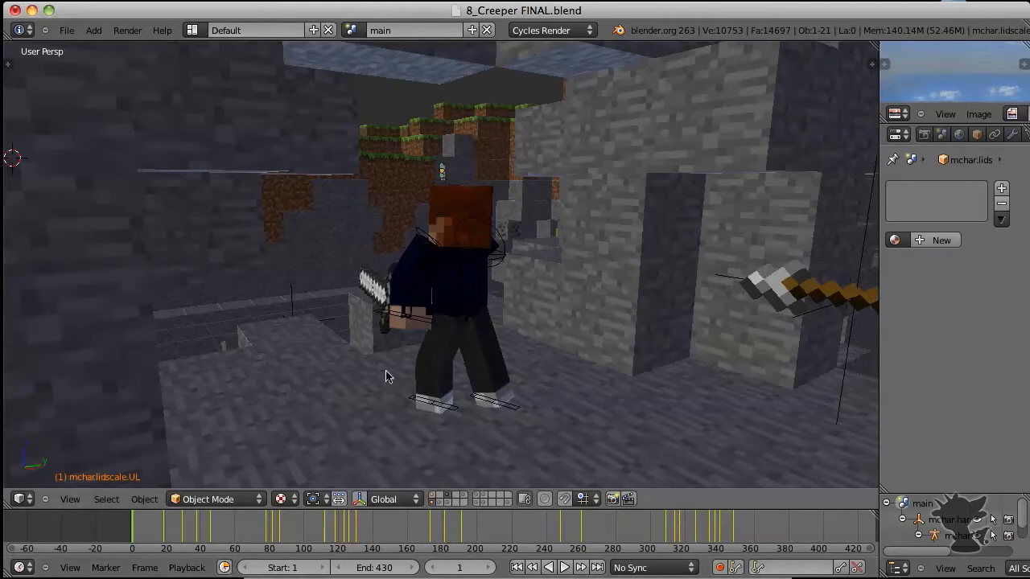
{"action": "middle_click_drag", "start_coordinate": [424, 303], "coordinate": [569, 285]}
{"action": "right_click", "coordinate": [434, 324]}
{"action": "scroll", "coordinate": [569, 284], "scroll_direction": "down", "scroll_amount": 1}
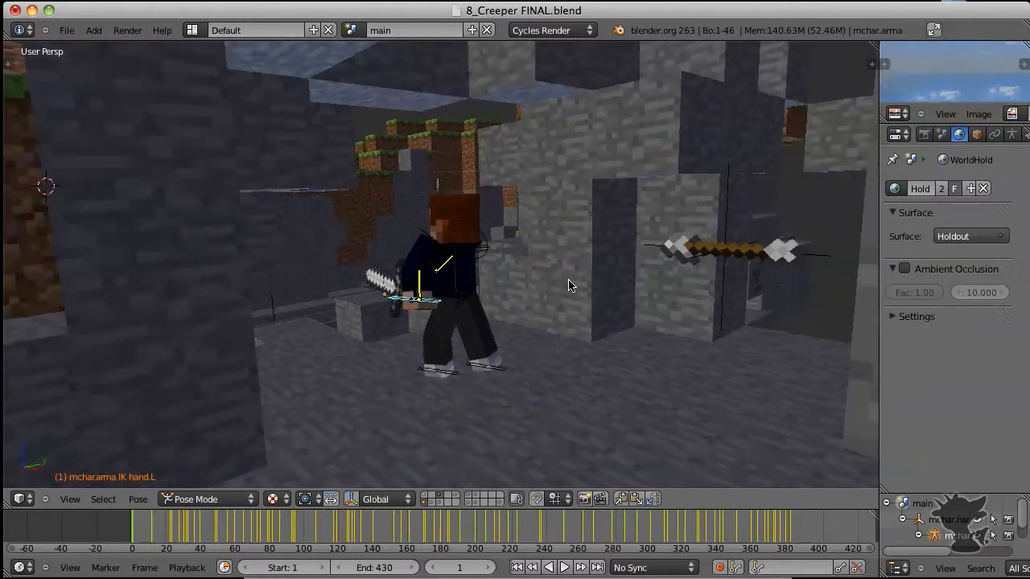
{"action": "scroll", "coordinate": [569, 285], "scroll_direction": "up", "scroll_amount": 1}
{"action": "middle_click_drag", "start_coordinate": [504, 323], "coordinate": [483, 307]}
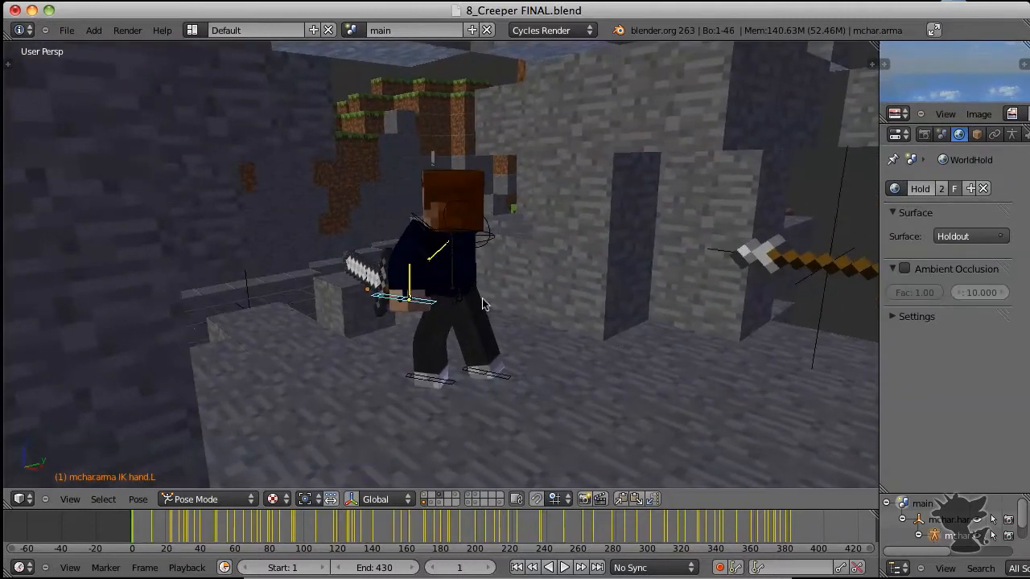
{"action": "scroll", "coordinate": [483, 304], "scroll_direction": "up", "scroll_amount": 2}
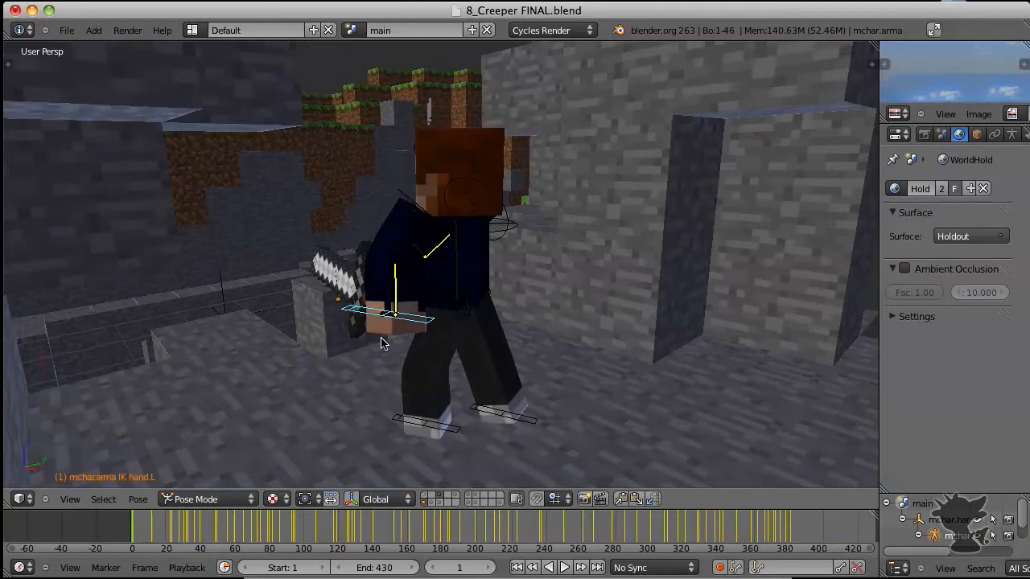
{"action": "middle_click_drag", "start_coordinate": [301, 343], "coordinate": [471, 300]}
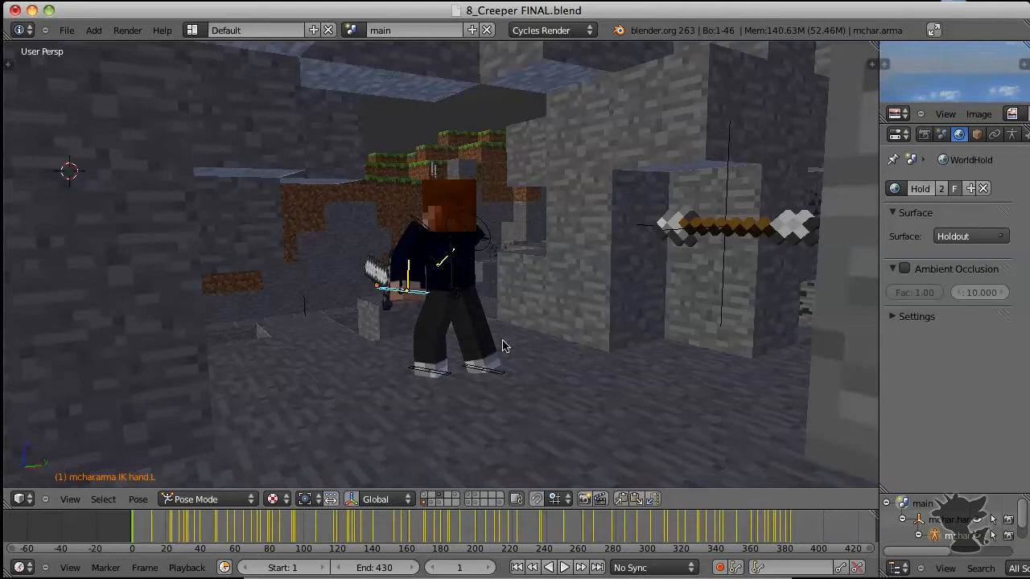
{"action": "middle_click_drag", "start_coordinate": [449, 248], "coordinate": [454, 313]}
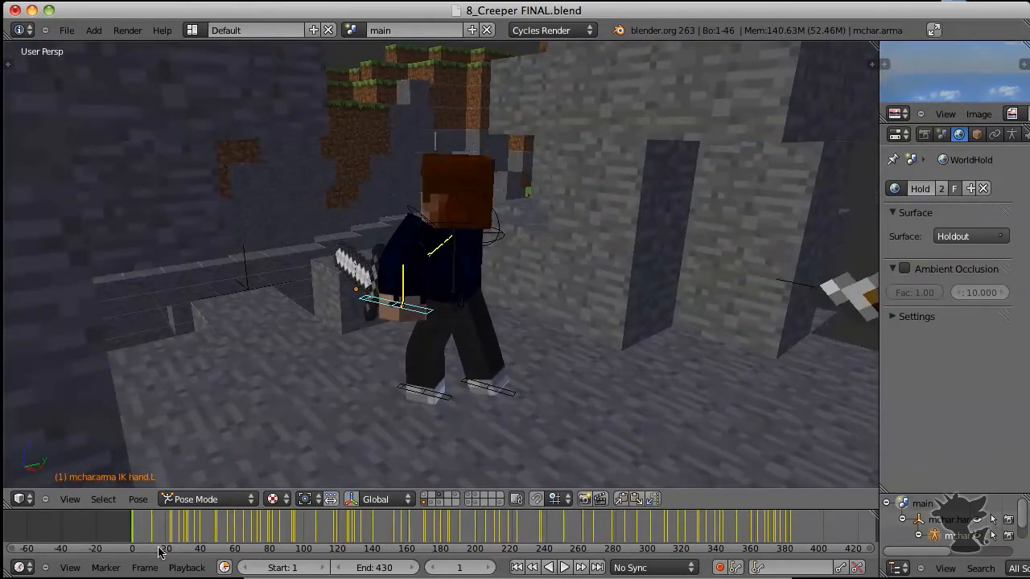
- Scrub the character's animation to frame 34, back to frame 27, and on to frame 182
{"action": "left_click_drag", "start_coordinate": [134, 529], "coordinate": [190, 539]}
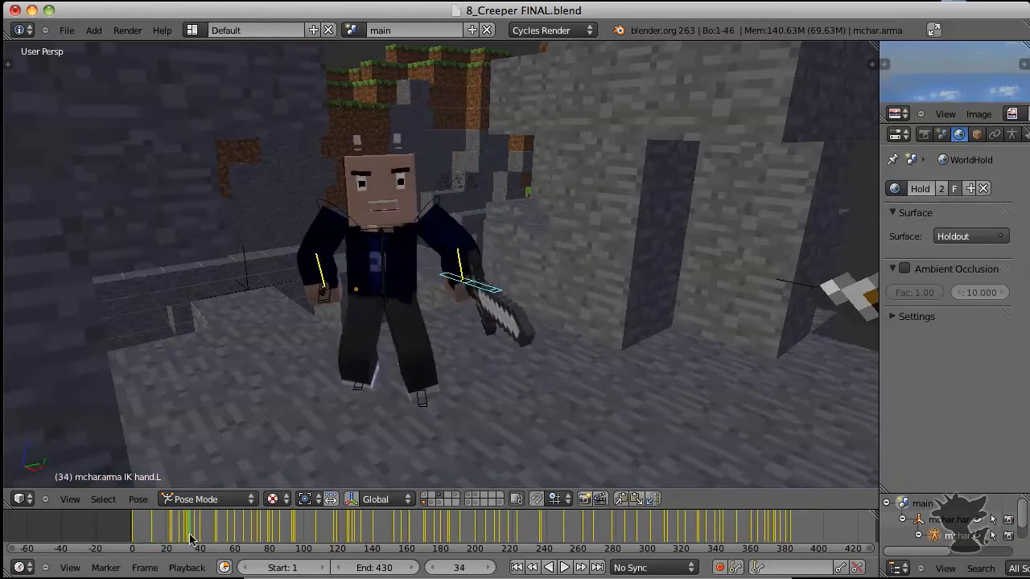
{"action": "mouse_move", "coordinate": [190, 539]}
{"action": "left_mouse_down"}
{"action": "mouse_move", "coordinate": [205, 541]}
{"action": "mouse_move", "coordinate": [178, 533]}
{"action": "left_mouse_up"}
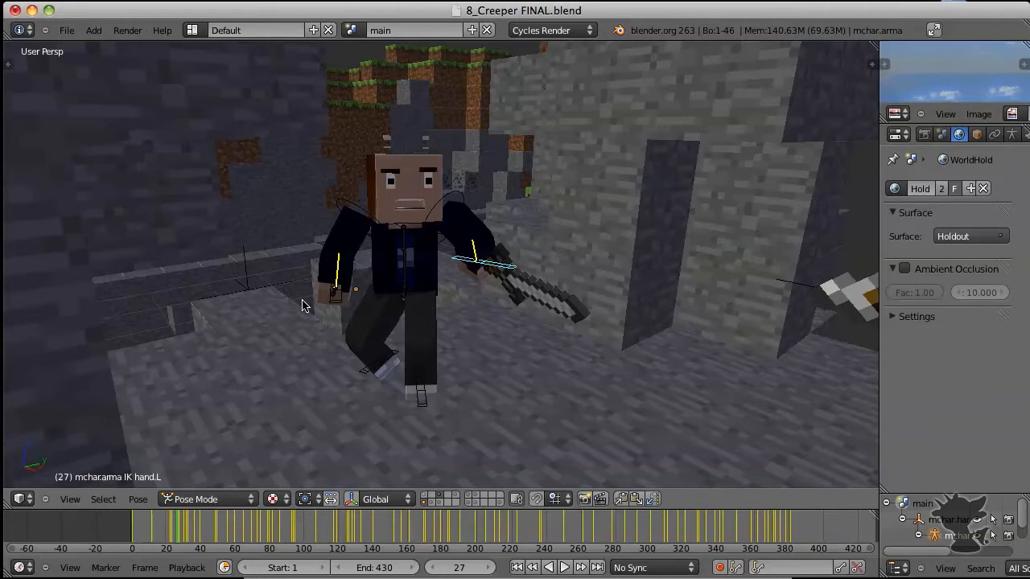
{"action": "middle_click_drag", "start_coordinate": [481, 312], "coordinate": [470, 272]}
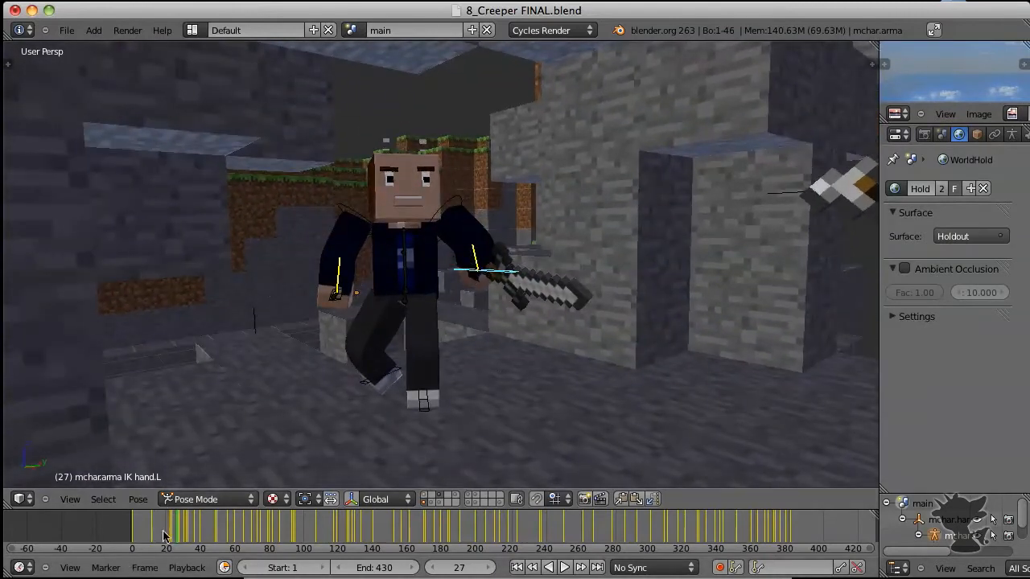
{"action": "left_click_drag", "start_coordinate": [152, 531], "coordinate": [449, 535]}
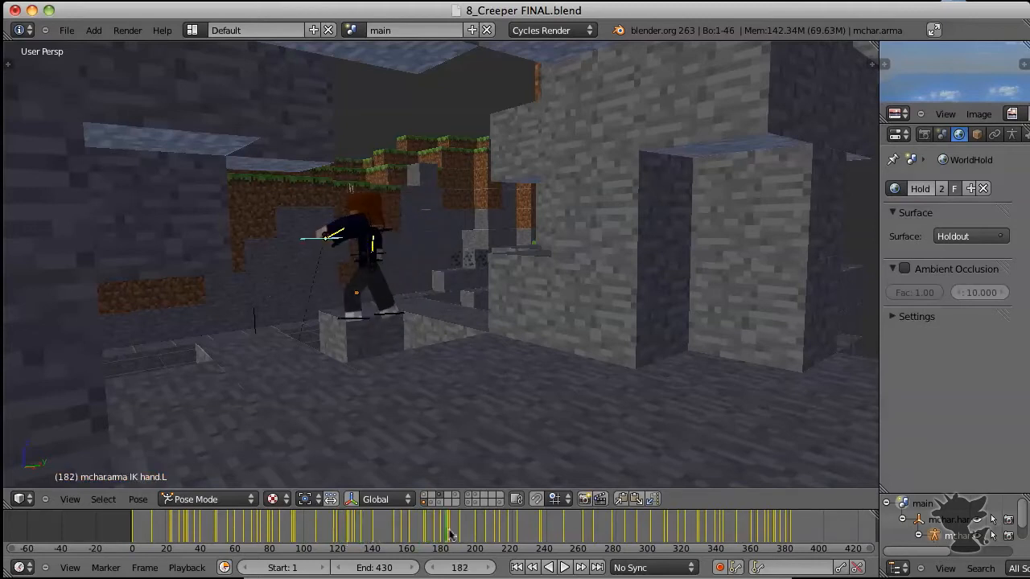
- Show the layers holding the creeper, cameras, lights, torch and arrow, and scrub through the animation to frame 24
{"action": "left_click", "coordinate": [424, 496], "text": "shift"}
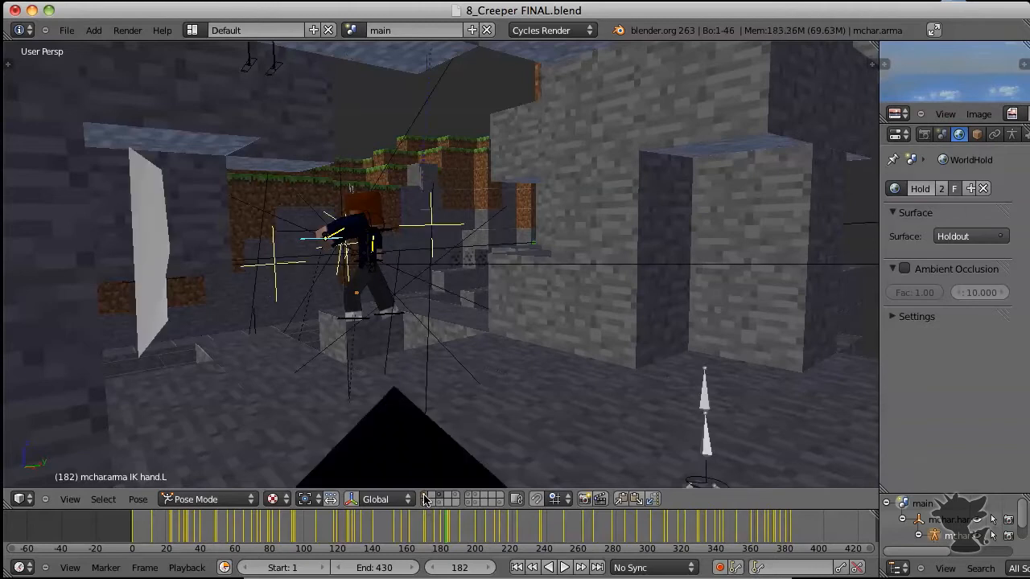
{"action": "left_click", "coordinate": [439, 505], "text": "shift"}
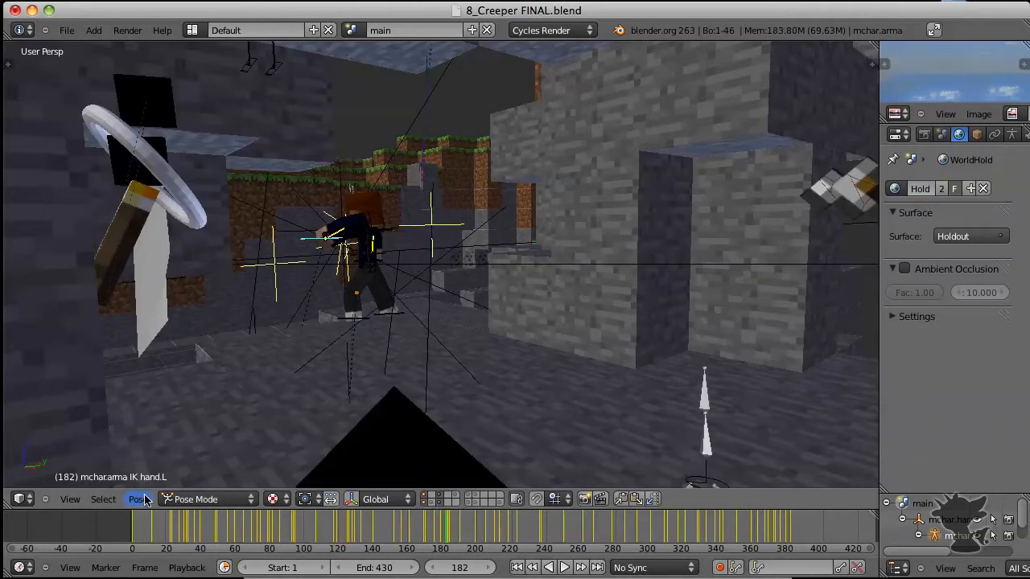
{"action": "left_click", "coordinate": [145, 523]}
{"action": "left_click_drag", "start_coordinate": [144, 523], "coordinate": [632, 541]}
{"action": "left_click_drag", "start_coordinate": [150, 535], "coordinate": [170, 531]}
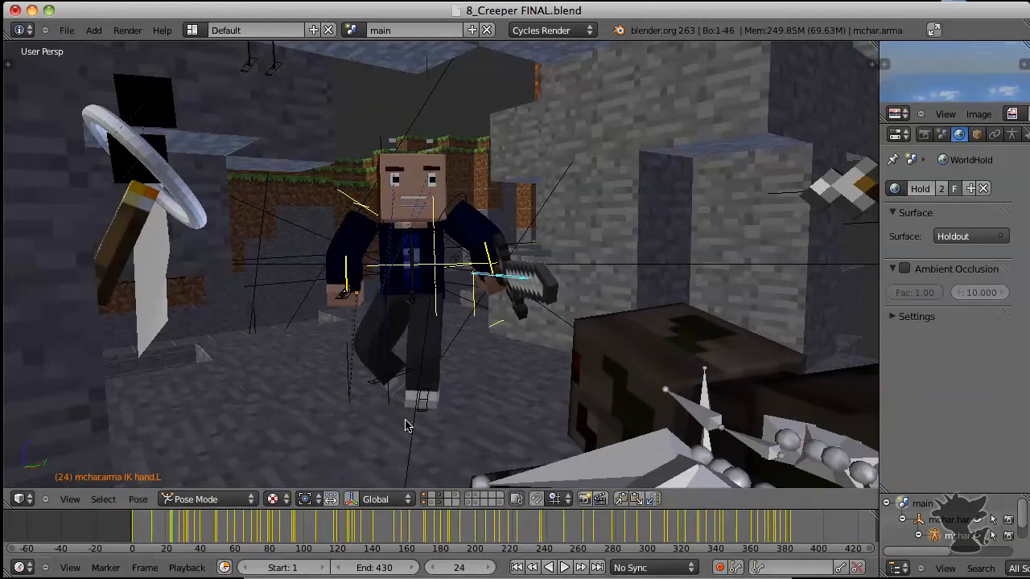
- Select the right-foot IK control and scrub through the first frames of the walk to frame 23
{"action": "right_click", "coordinate": [370, 385]}
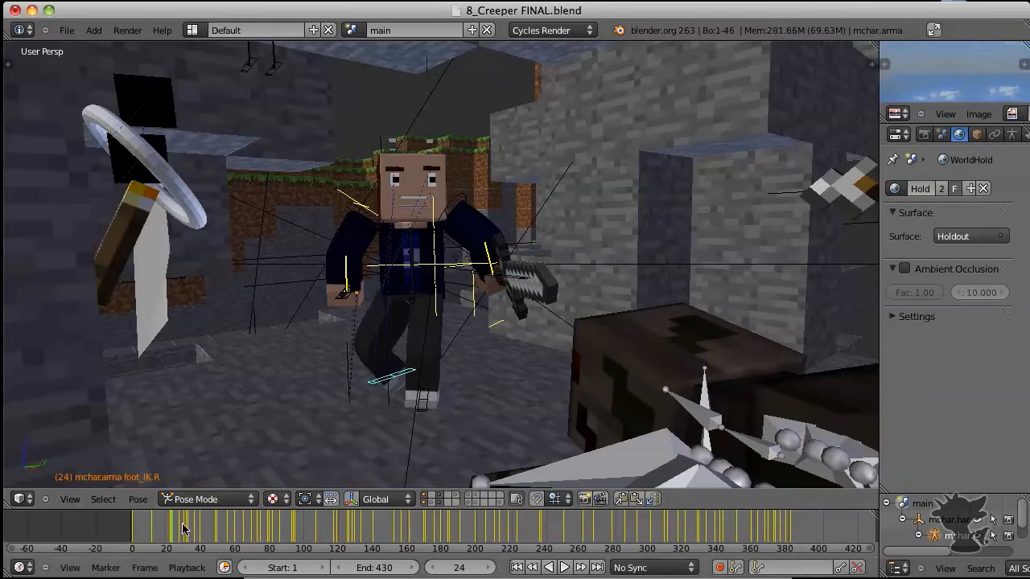
{"action": "left_click", "coordinate": [155, 527]}
{"action": "left_click_drag", "start_coordinate": [155, 528], "coordinate": [171, 528]}
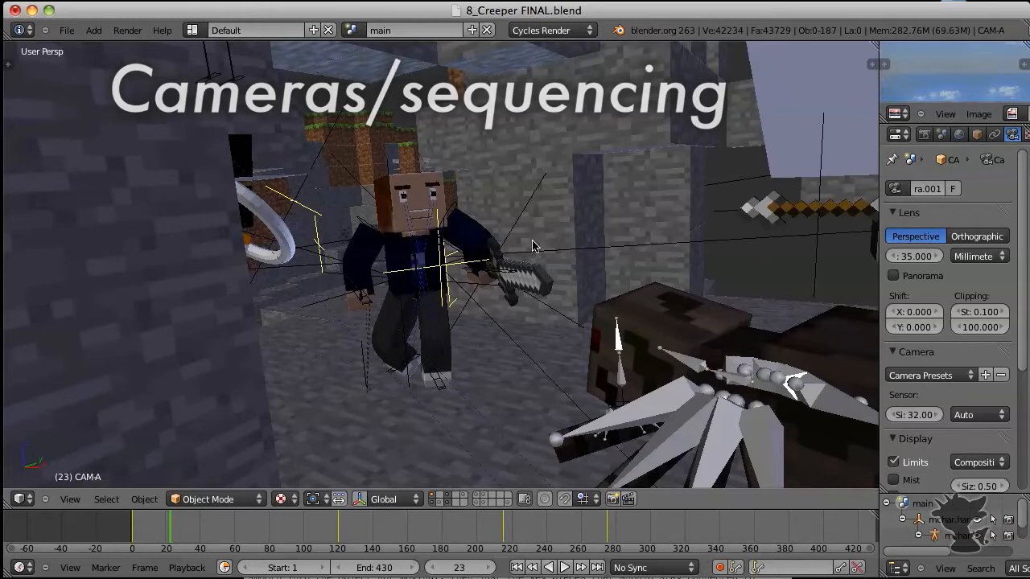
- Examine the camera layout across the whole canyon, selecting cameras such as CAM-E, CAM-G and CAM-B, and return to the characters
{"action": "scroll", "coordinate": [436, 303], "scroll_direction": "down", "scroll_amount": 10}
{"action": "middle_click_drag", "start_coordinate": [532, 246], "coordinate": [360, 206]}
{"action": "scroll", "coordinate": [338, 204], "scroll_direction": "up", "scroll_amount": 3}
{"action": "right_click", "coordinate": [336, 200]}
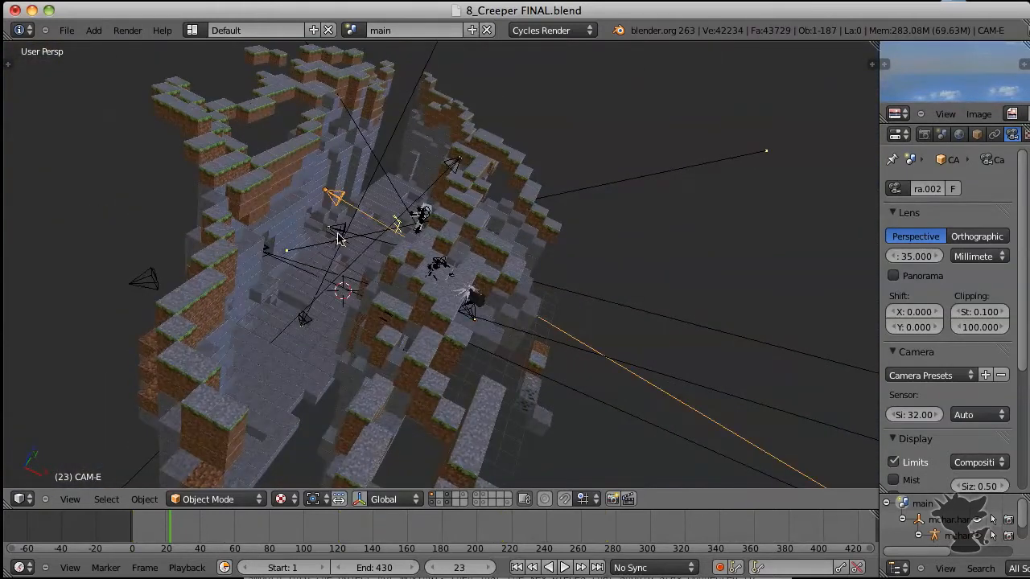
{"action": "right_click", "coordinate": [338, 234]}
{"action": "right_click", "coordinate": [304, 321]}
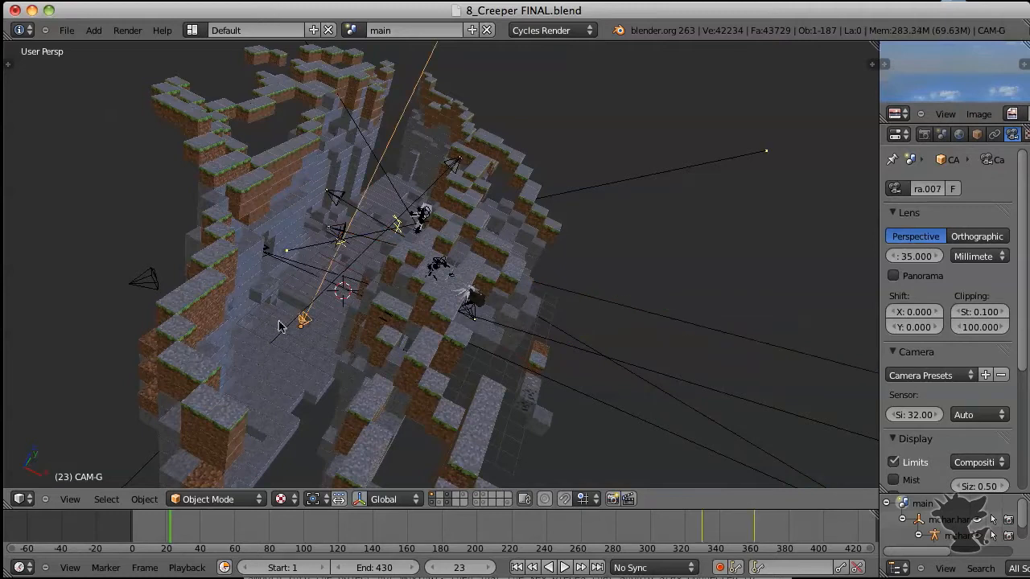
{"action": "right_click", "coordinate": [152, 280]}
{"action": "middle_click_drag", "start_coordinate": [510, 282], "coordinate": [417, 194]}
{"action": "scroll", "coordinate": [433, 246], "scroll_direction": "up", "scroll_amount": 12}
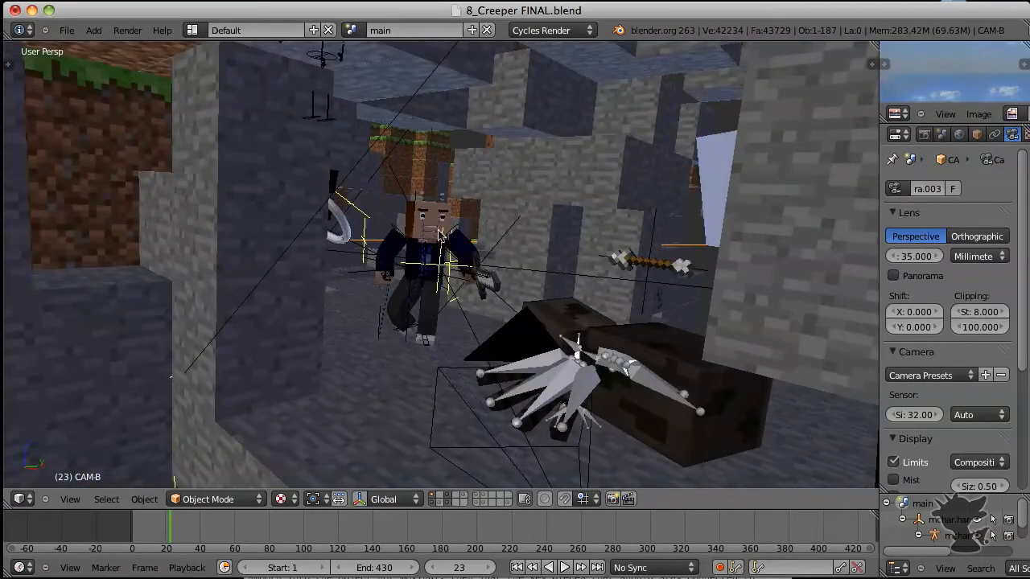
- Select cameras CAM-A, CAM-E and CAM-D one after another and examine their placement around the canyon and characters
{"action": "right_click", "coordinate": [441, 377]}
{"action": "scroll", "coordinate": [562, 340], "scroll_direction": "down", "scroll_amount": 4}
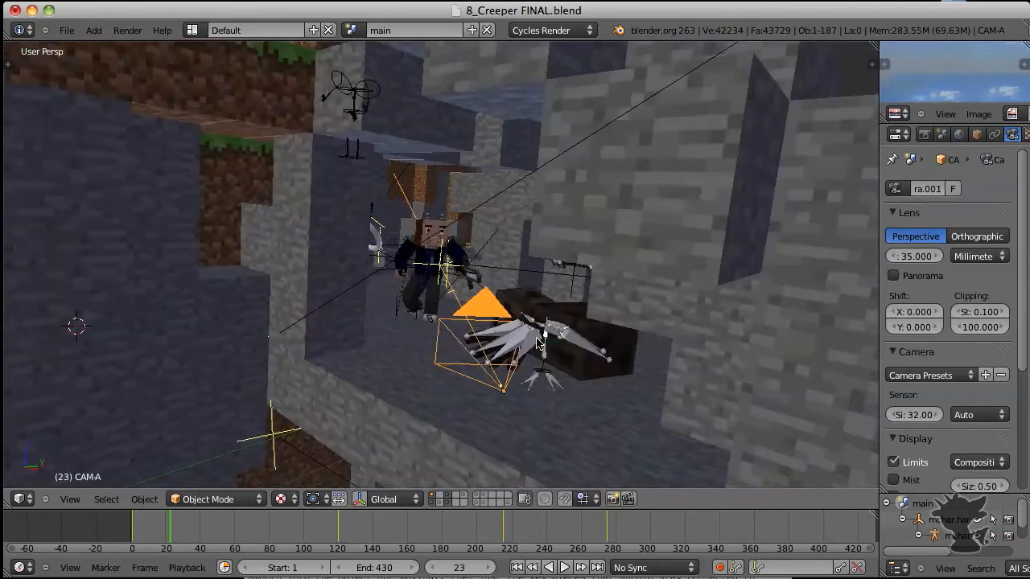
{"action": "middle_click_drag", "start_coordinate": [562, 340], "coordinate": [515, 291]}
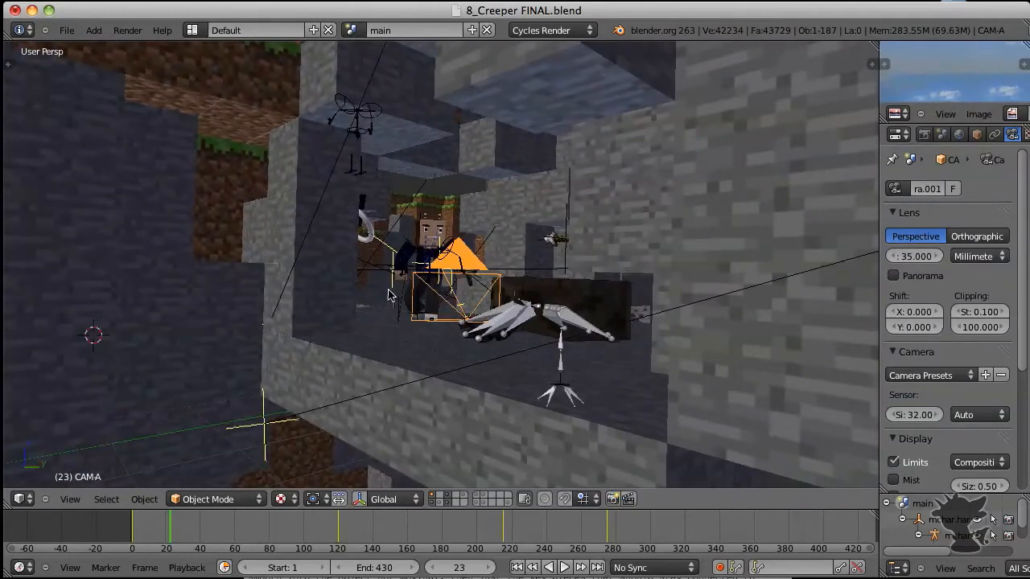
{"action": "scroll", "coordinate": [432, 311], "scroll_direction": "down", "scroll_amount": 6}
{"action": "middle_click_drag", "start_coordinate": [356, 259], "coordinate": [403, 272]}
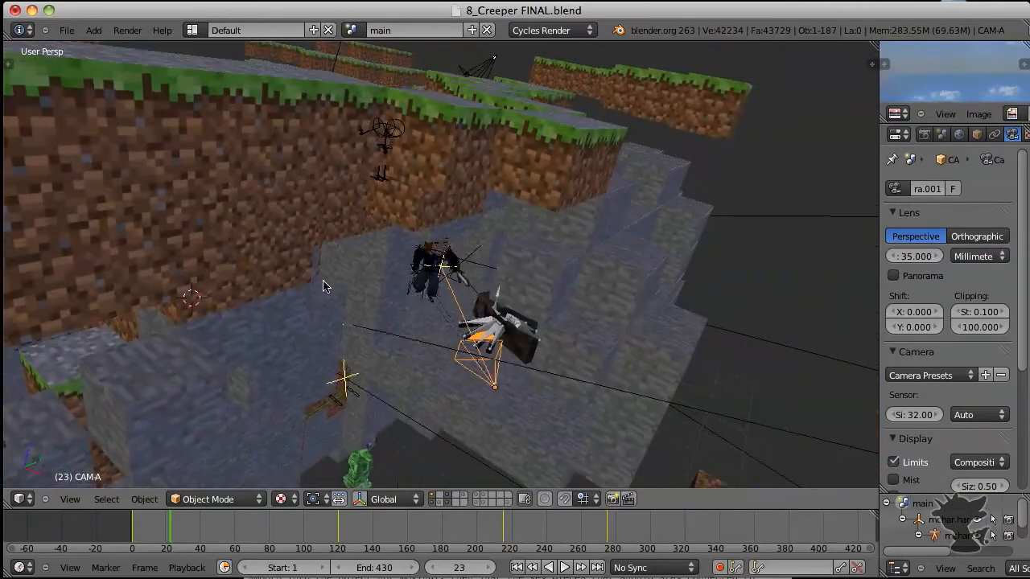
{"action": "middle_click_drag", "start_coordinate": [222, 264], "coordinate": [244, 310]}
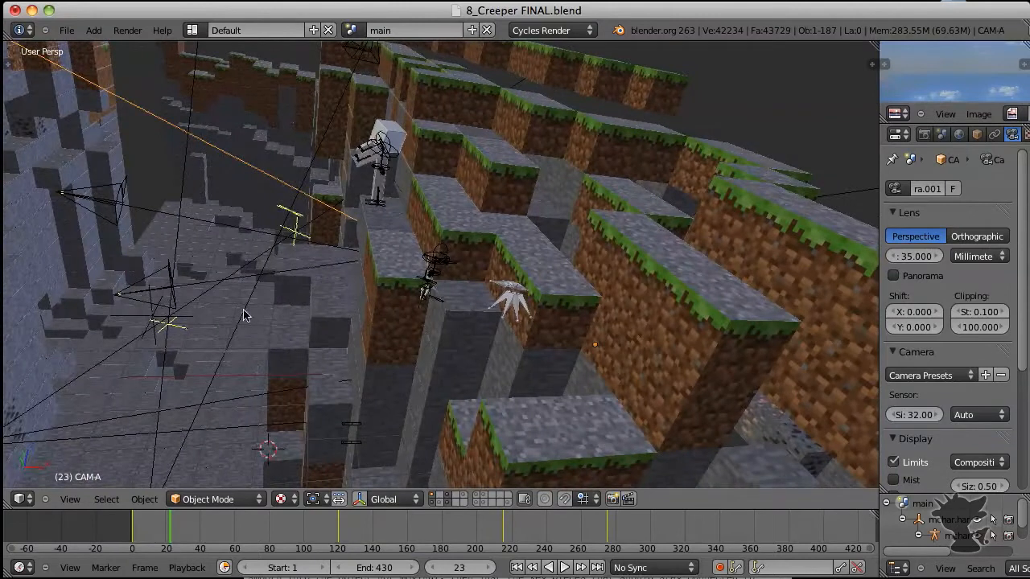
{"action": "right_click", "coordinate": [120, 198]}
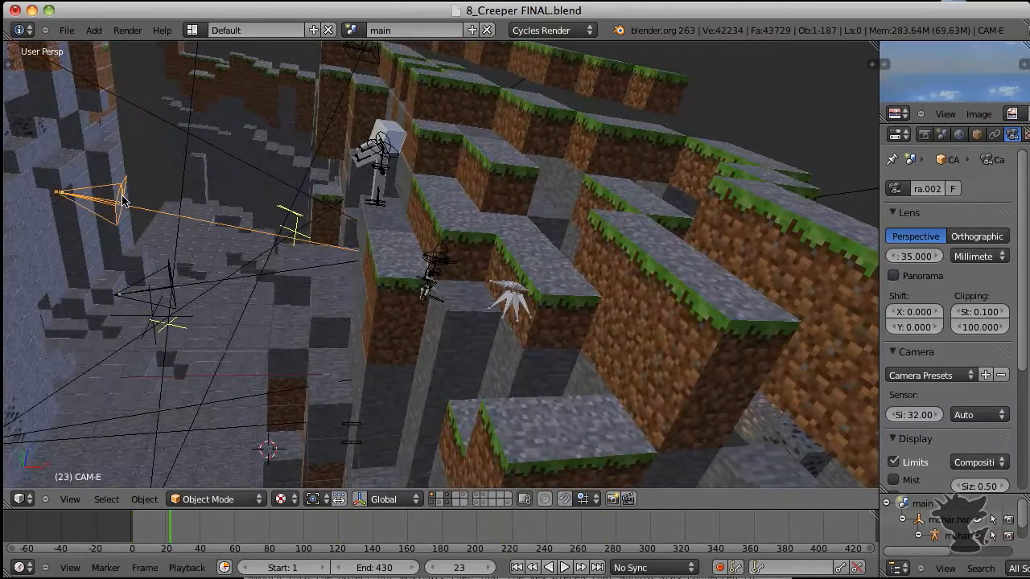
{"action": "right_click", "coordinate": [150, 297]}
{"action": "middle_click_drag", "start_coordinate": [371, 331], "coordinate": [700, 338]}
{"action": "middle_click_drag", "start_coordinate": [517, 314], "coordinate": [521, 317]}
- Switch to the Video Editing screen layout with the VSE scene active
{"action": "key", "text": "F3"}
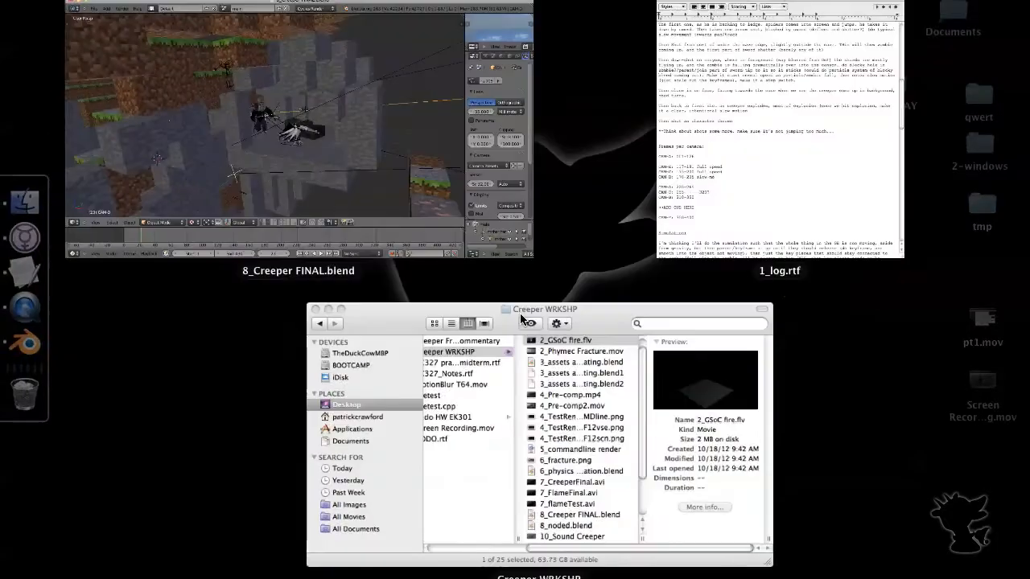
{"action": "left_click", "coordinate": [463, 253]}
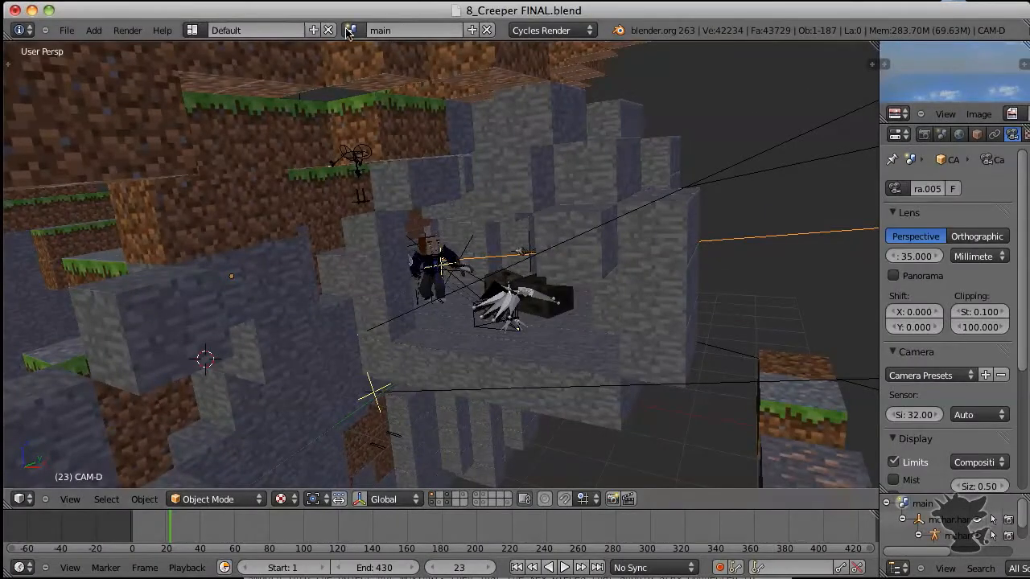
{"action": "left_click", "coordinate": [193, 30]}
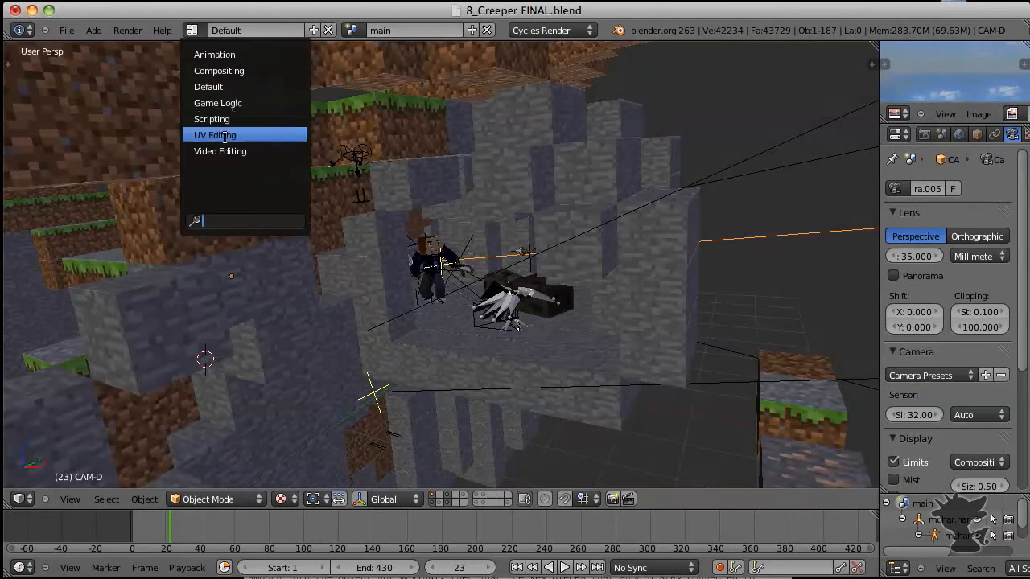
{"action": "left_click", "coordinate": [229, 151]}
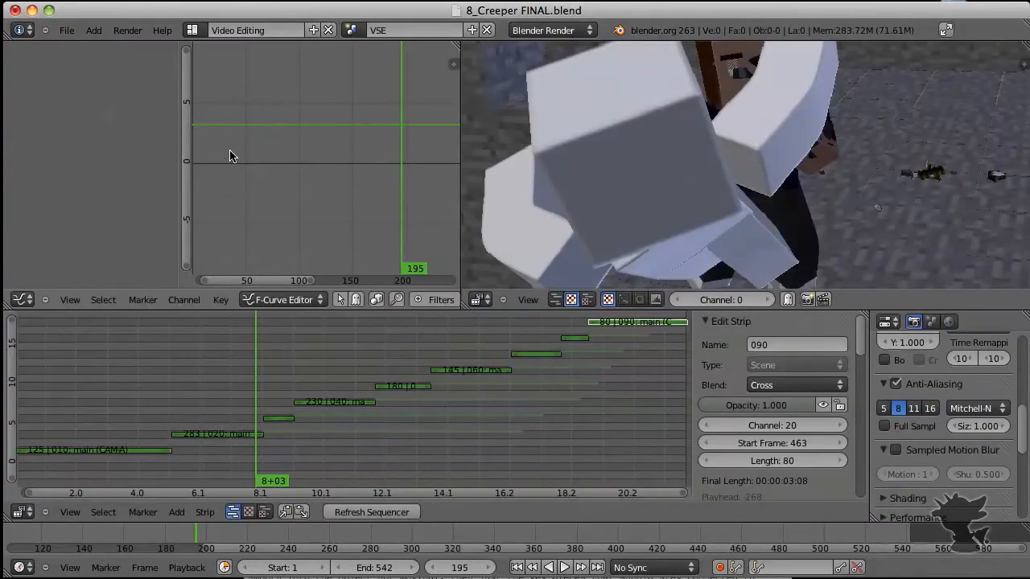
{"action": "left_click", "coordinate": [352, 29]}
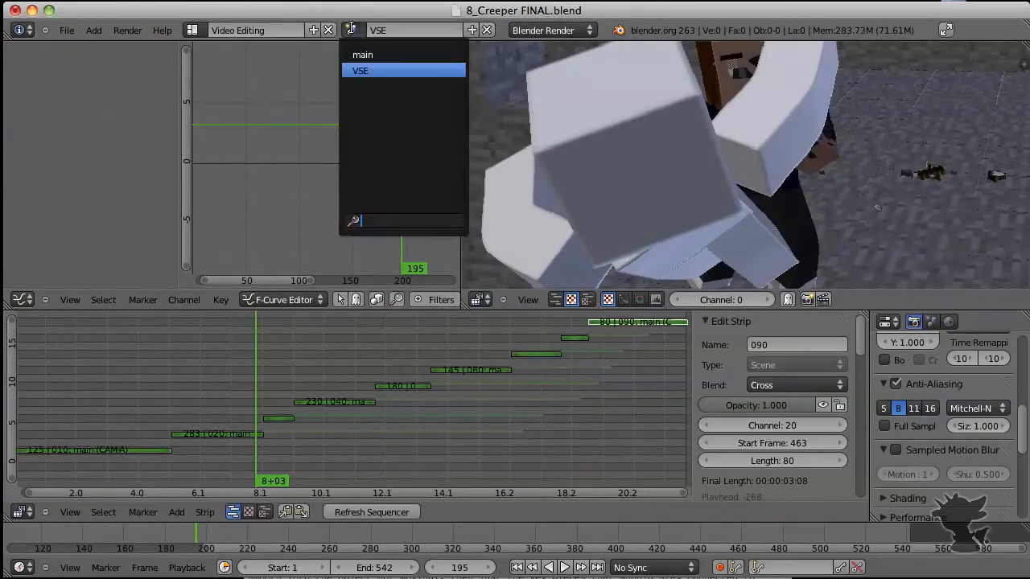
{"action": "left_click", "coordinate": [359, 69]}
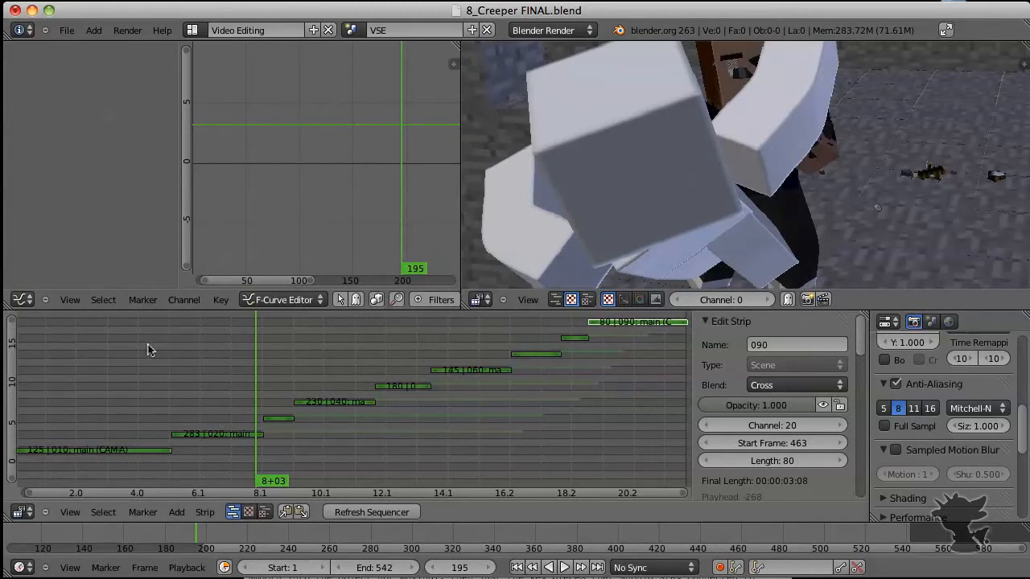
{"action": "key", "text": "shift+a"}
{"action": "mouse_move", "coordinate": [147, 346]}
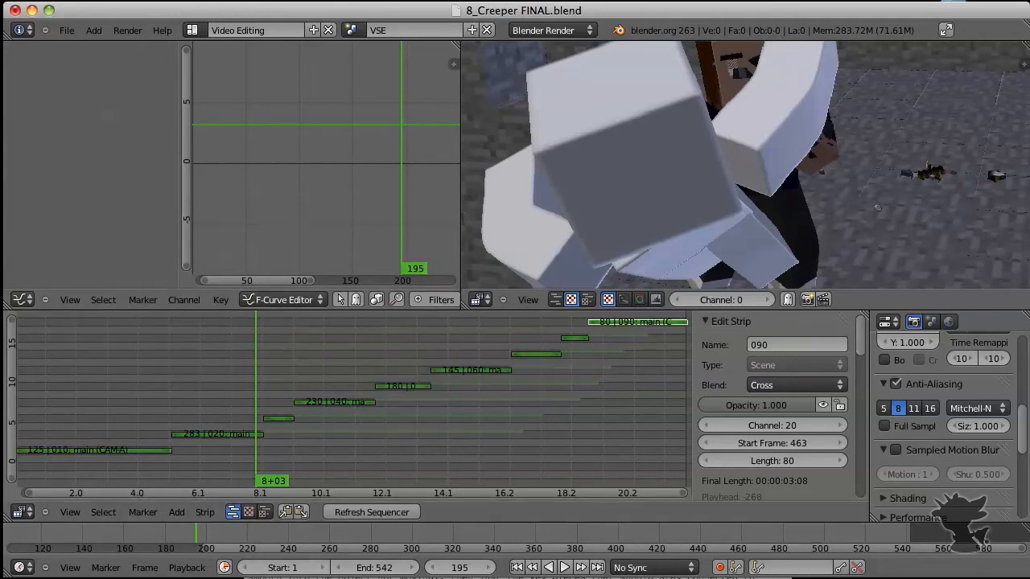
{"action": "left_click", "coordinate": [352, 30]}
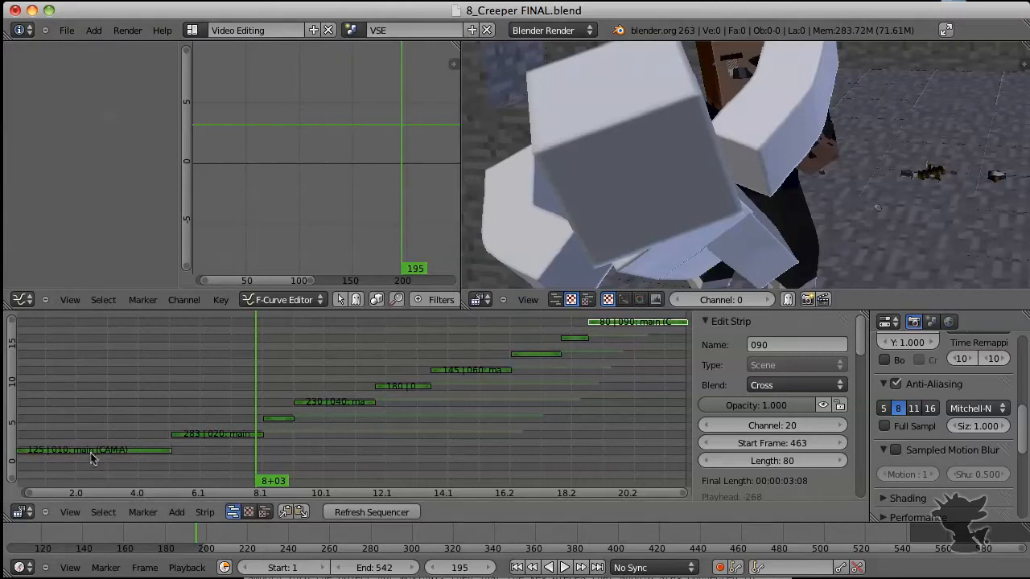
- Select strip 040 in the sequencer and examine its scene and camera override choices, keeping main and CAM-B
{"action": "scroll", "coordinate": [264, 358], "scroll_direction": "up", "scroll_amount": 1}
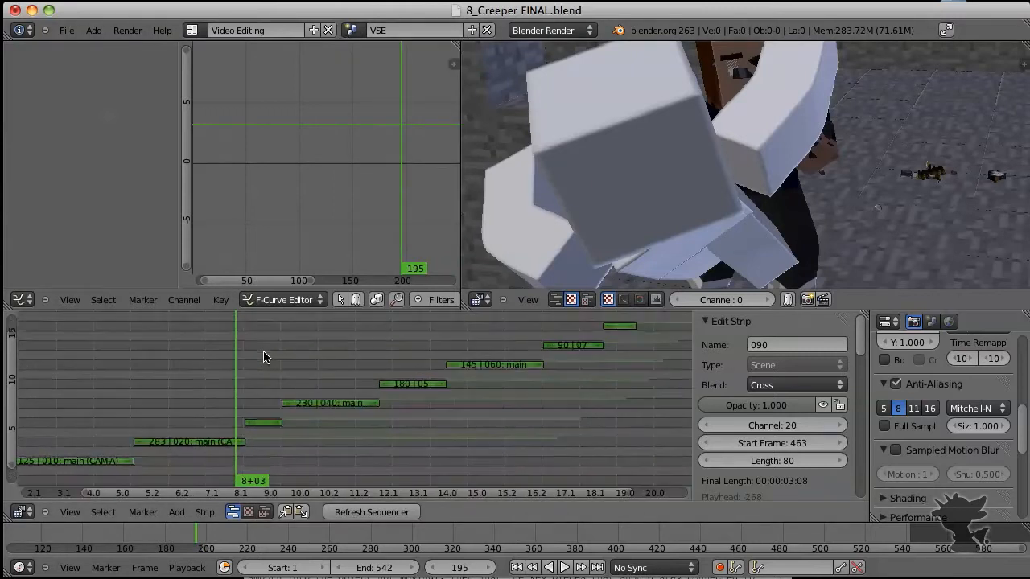
{"action": "right_click", "coordinate": [318, 408]}
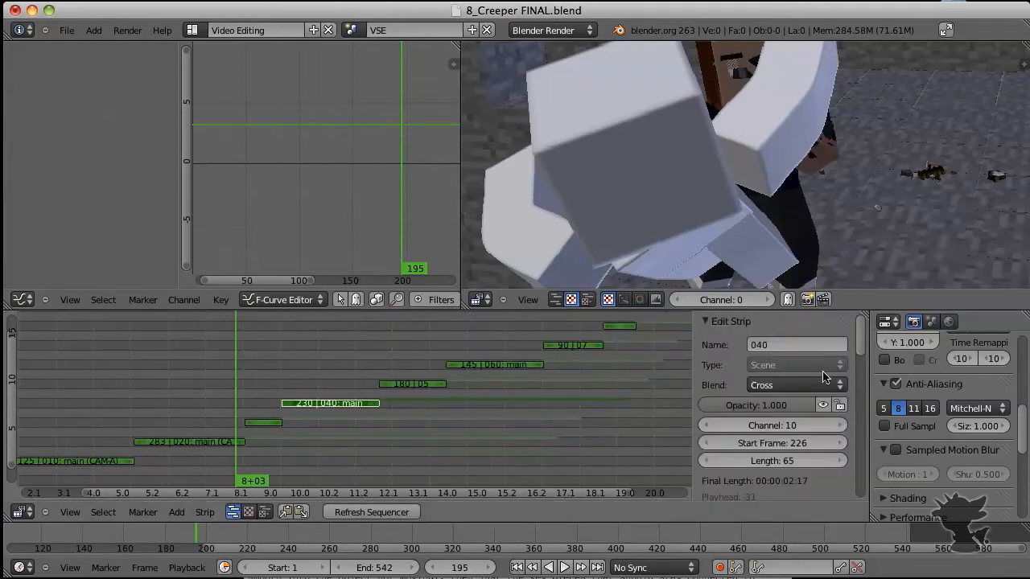
{"action": "scroll", "coordinate": [777, 380], "scroll_direction": "down", "scroll_amount": 10}
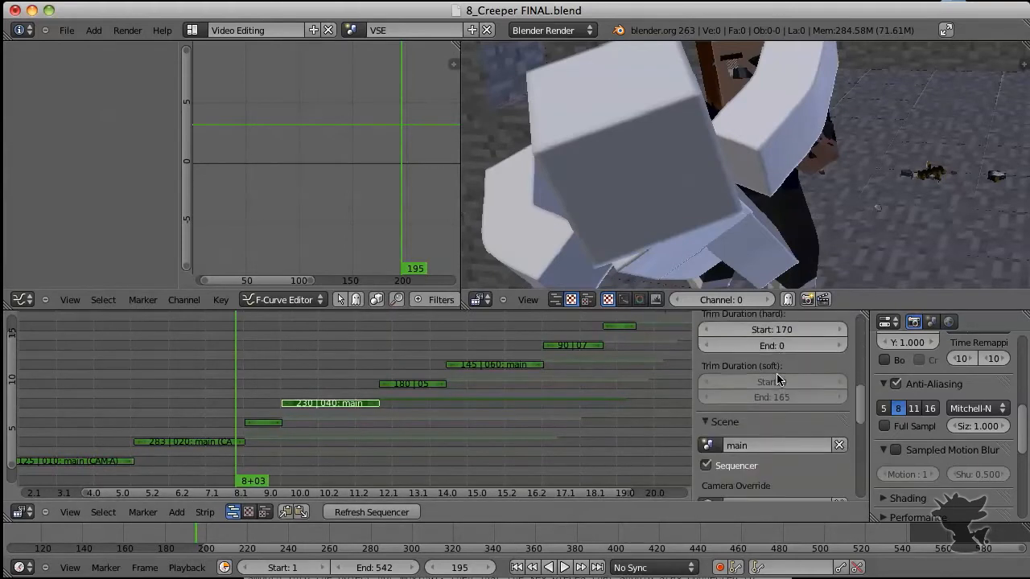
{"action": "scroll", "coordinate": [777, 380], "scroll_direction": "up", "scroll_amount": 1}
{"action": "left_click", "coordinate": [710, 358]}
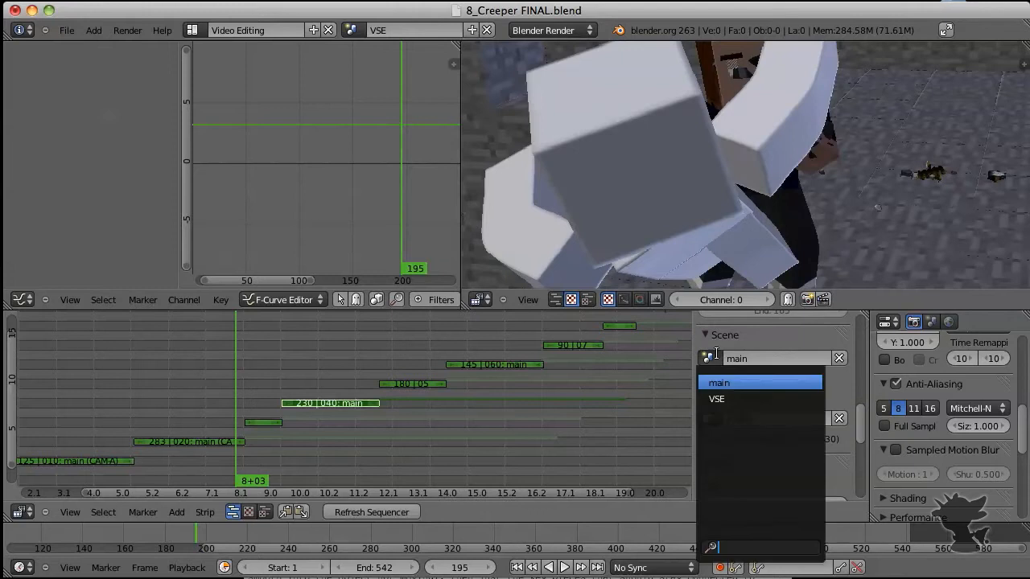
{"action": "key", "text": "Escape"}
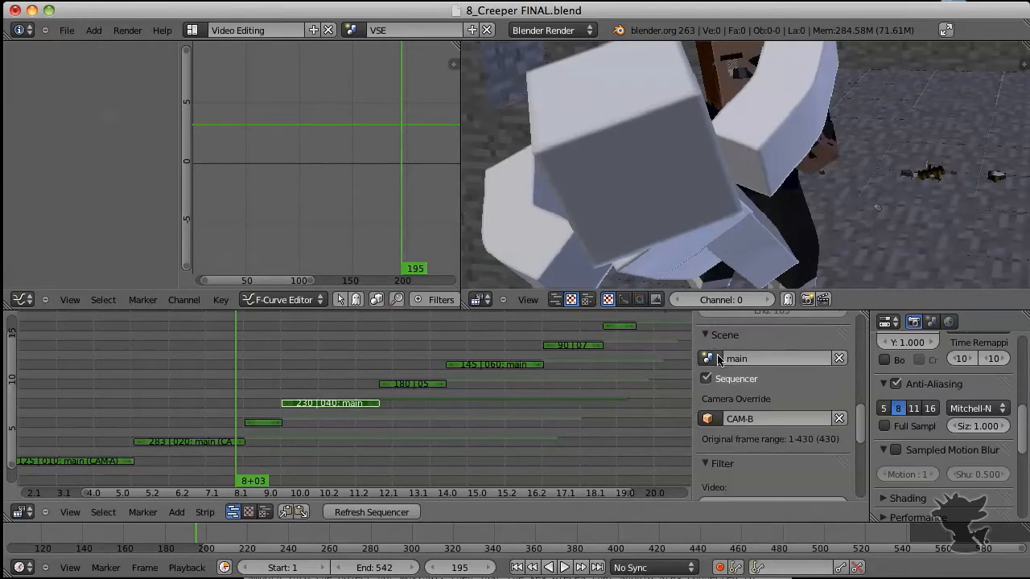
{"action": "left_click", "coordinate": [708, 418]}
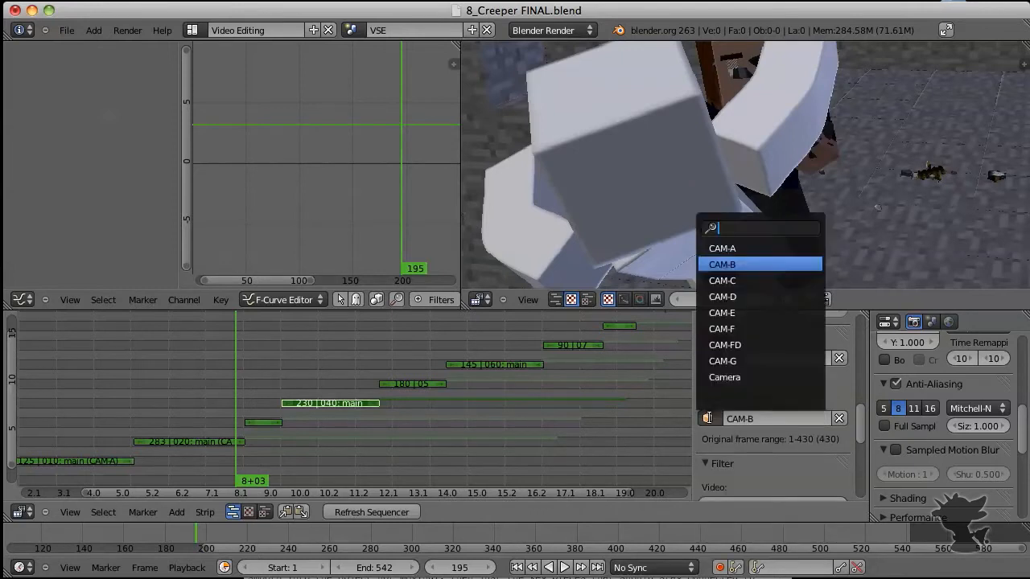
{"action": "left_click", "coordinate": [732, 264]}
{"action": "scroll", "coordinate": [716, 411], "scroll_direction": "up", "scroll_amount": 2}
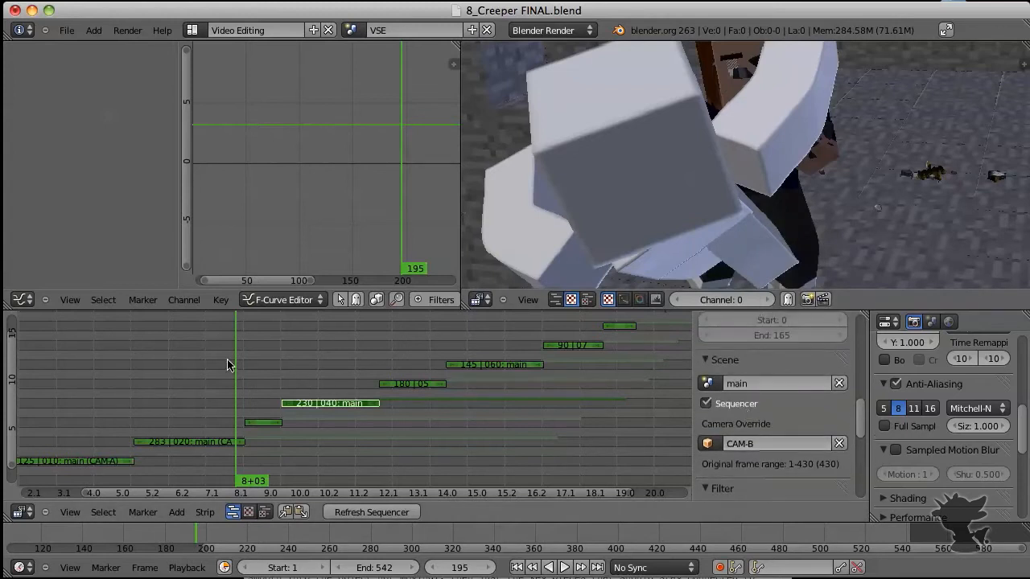
- Scrub the sequence to frame 232 and examine strip 040's hard trim duration and the full strip layout
{"action": "left_click_drag", "start_coordinate": [276, 364], "coordinate": [292, 364]}
{"action": "scroll", "coordinate": [841, 451], "scroll_direction": "up", "scroll_amount": 5}
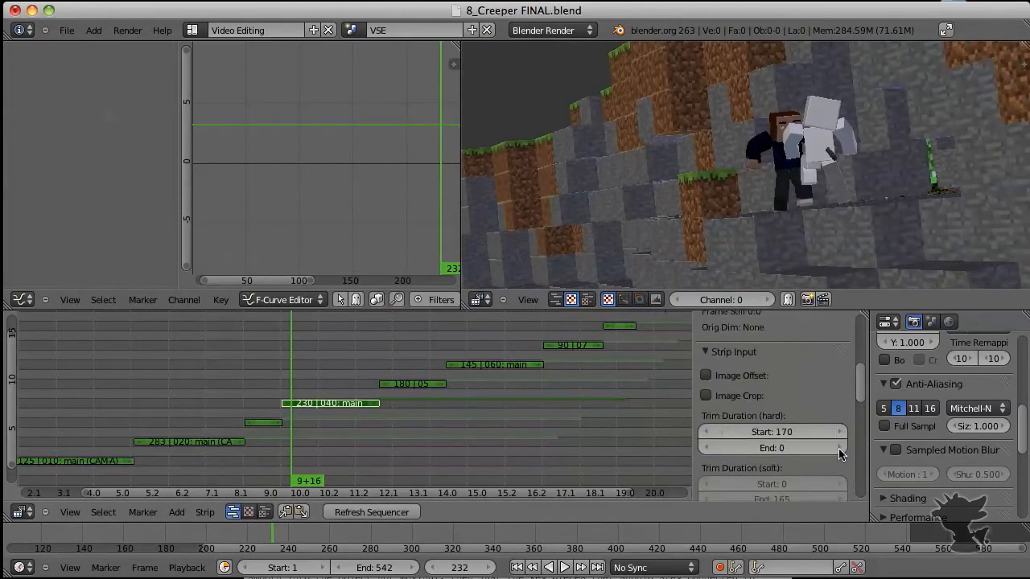
{"action": "scroll", "coordinate": [838, 455], "scroll_direction": "down", "scroll_amount": 1}
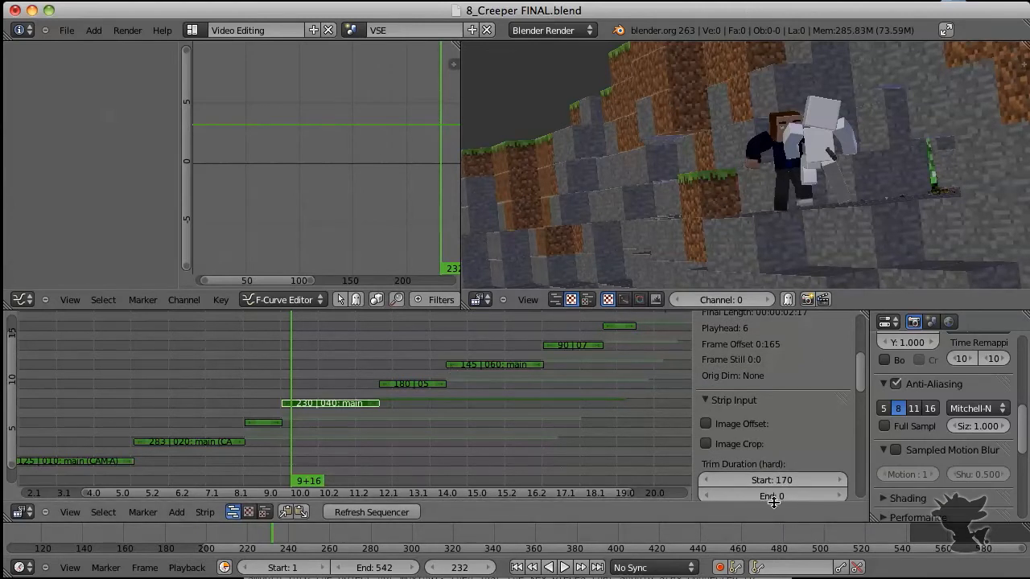
{"action": "scroll", "coordinate": [367, 378], "scroll_direction": "down", "scroll_amount": 5}
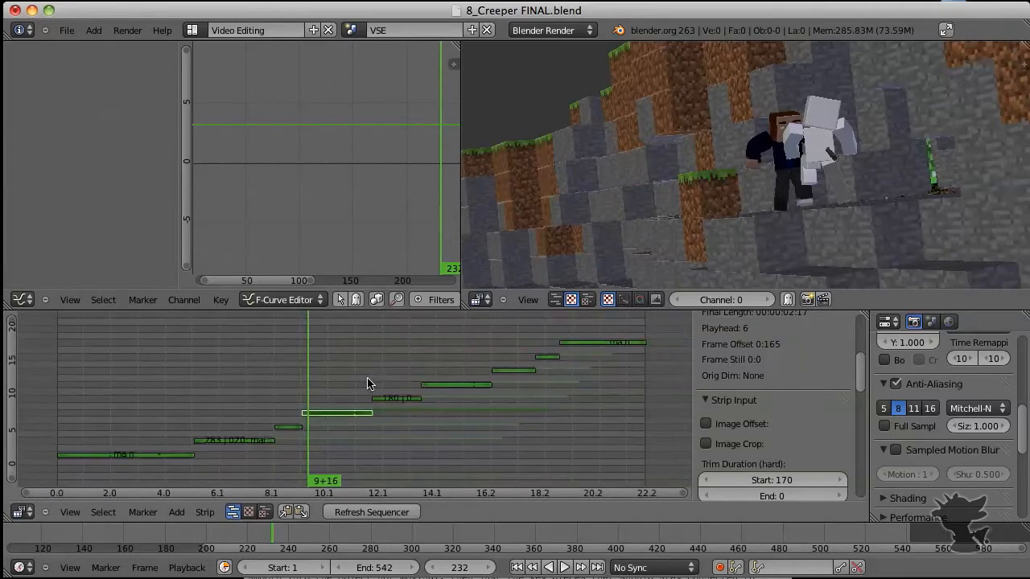
- Move the playhead to frame 9 and compare the trim settings of strips 010, 020 and 040
{"action": "left_click", "coordinate": [67, 400]}
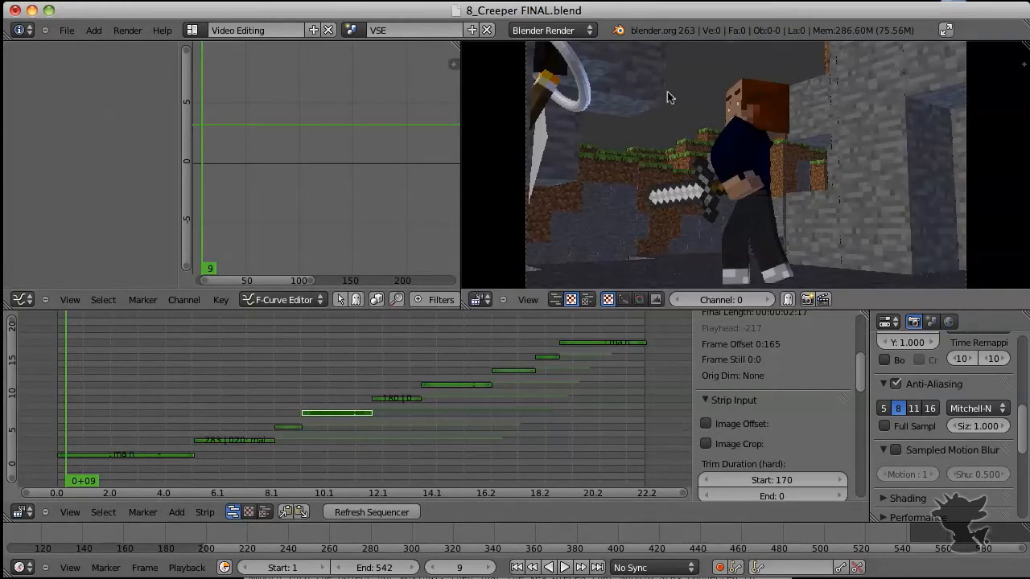
{"action": "right_click", "coordinate": [118, 457]}
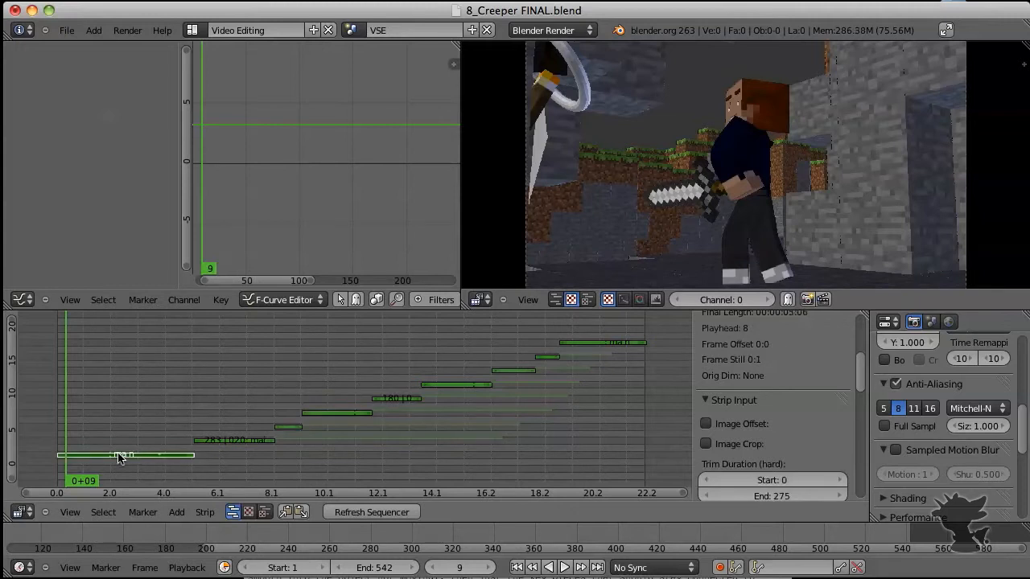
{"action": "right_click", "coordinate": [231, 442]}
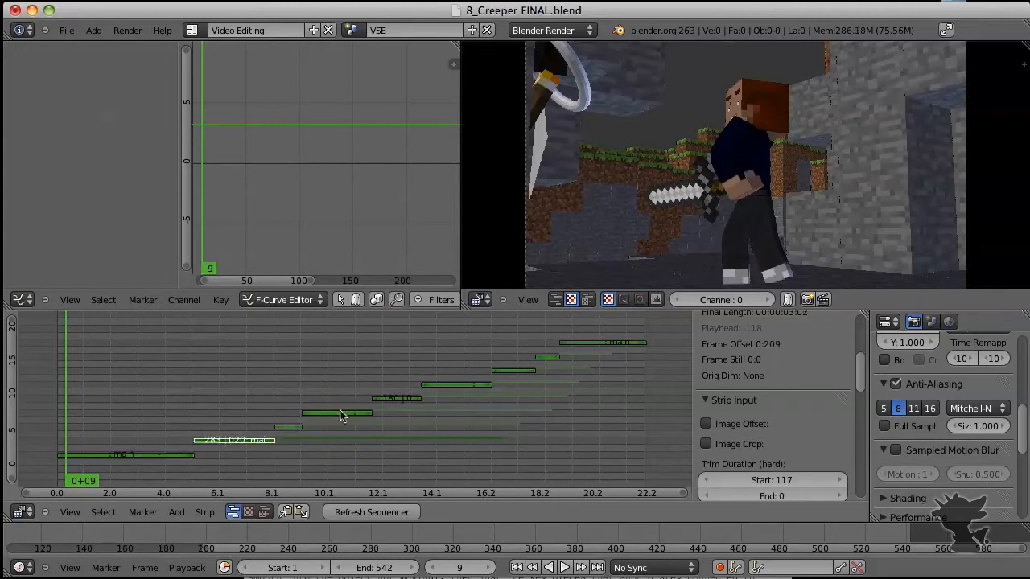
{"action": "right_click", "coordinate": [342, 413]}
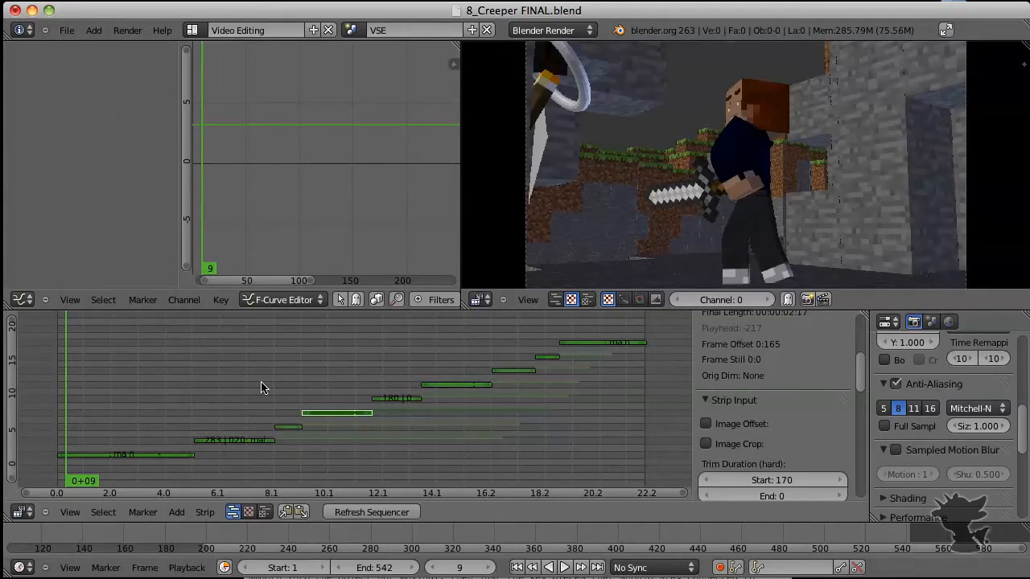
- Compare the end frames of the main scene and the VSE scene by switching to the Default layout and back to Video Editing
{"action": "key", "text": "ctrl+Right"}
{"action": "key", "text": "ctrl+Right"}
{"action": "key", "text": "ctrl+Right"}
{"action": "key", "text": "ctrl+Right"}
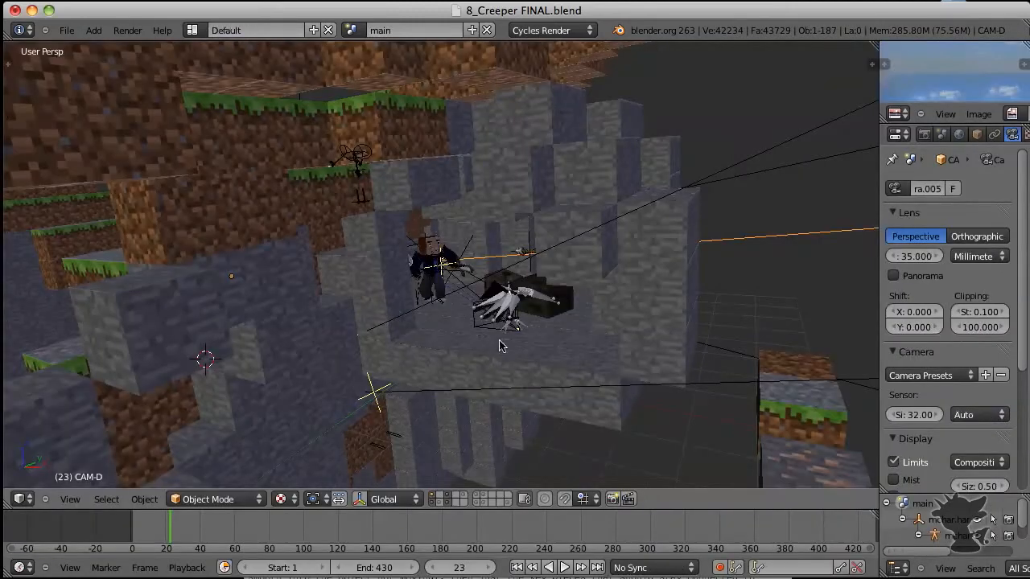
{"action": "left_click", "coordinate": [376, 567]}
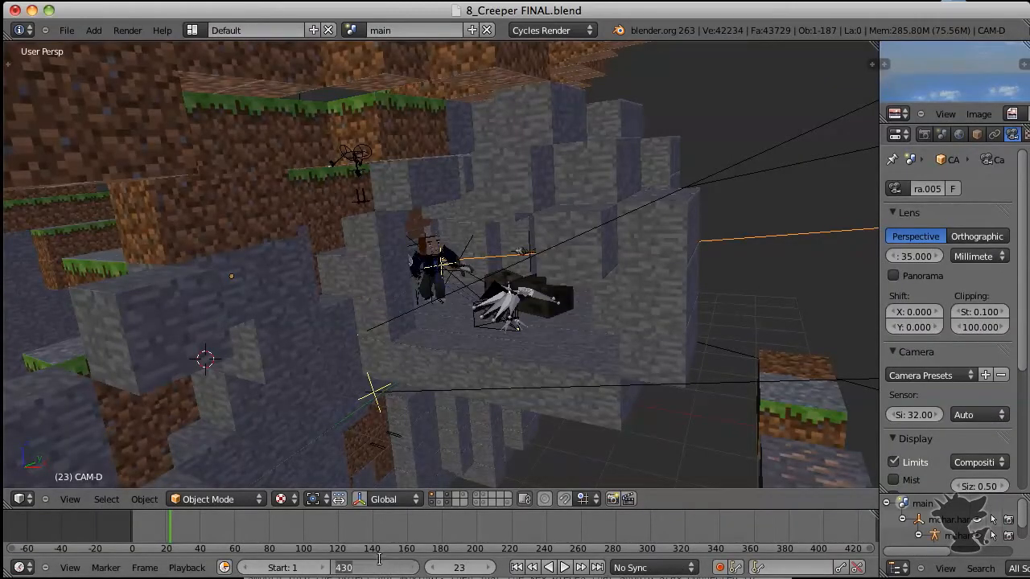
{"action": "key", "text": "Return"}
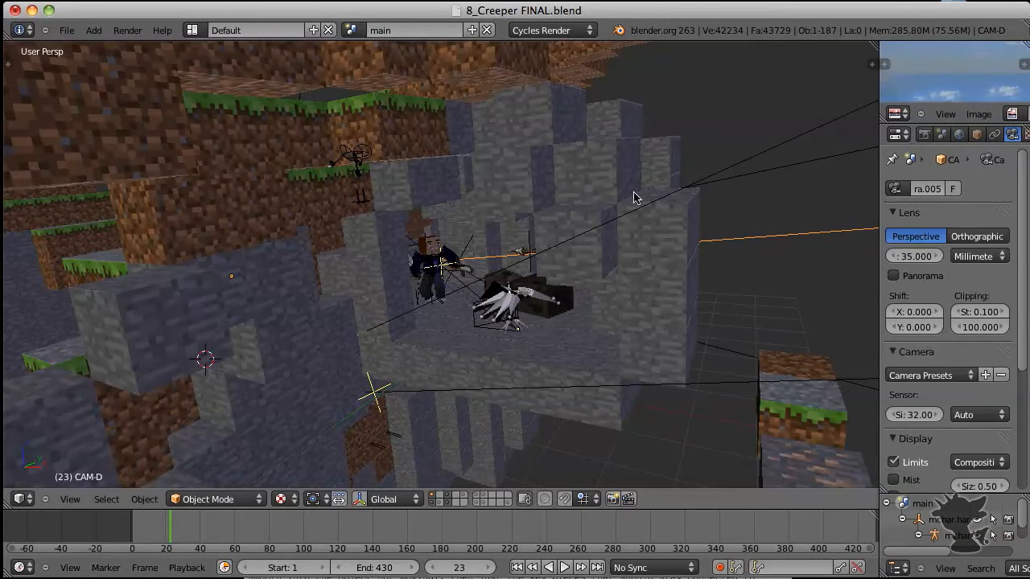
{"action": "key", "text": "ctrl+Left"}
{"action": "key", "text": "ctrl+Left"}
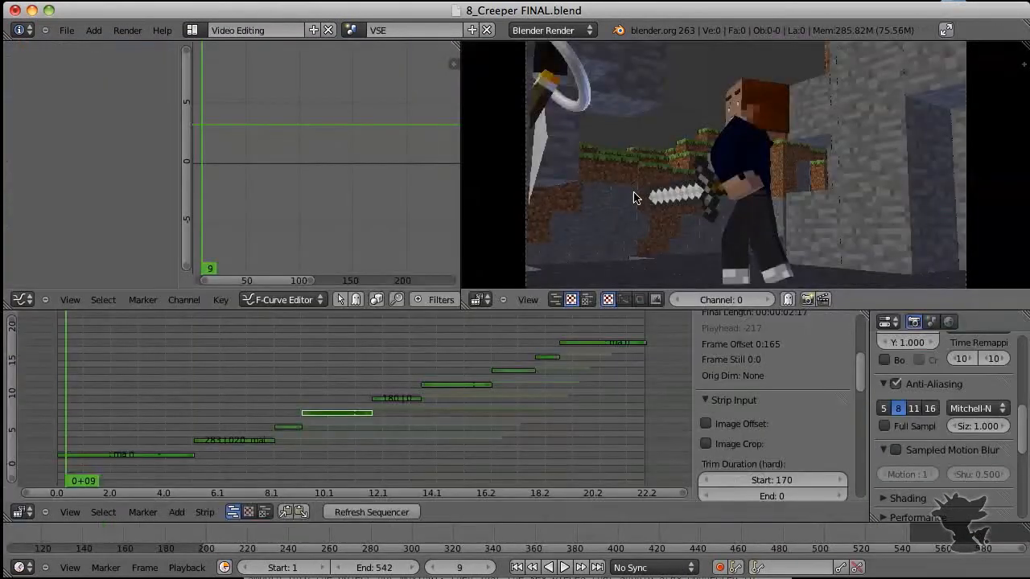
{"action": "left_click", "coordinate": [371, 565]}
{"action": "key", "text": "Return"}
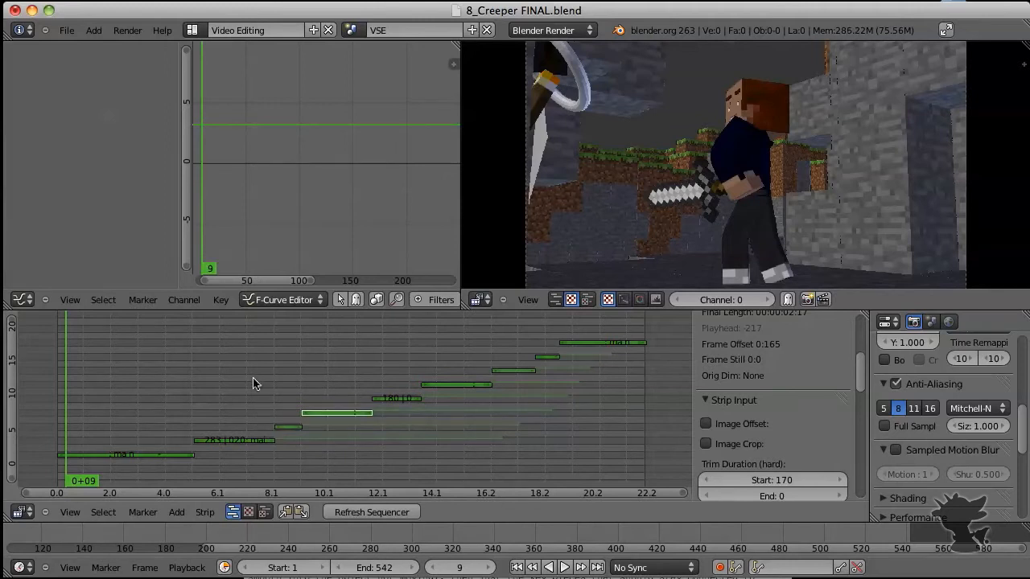
- Scrub the sequence to frame 211, select the short strip after 020 and strip 020 itself, and scrub back to frame 206
{"action": "left_click_drag", "start_coordinate": [244, 383], "coordinate": [287, 405]}
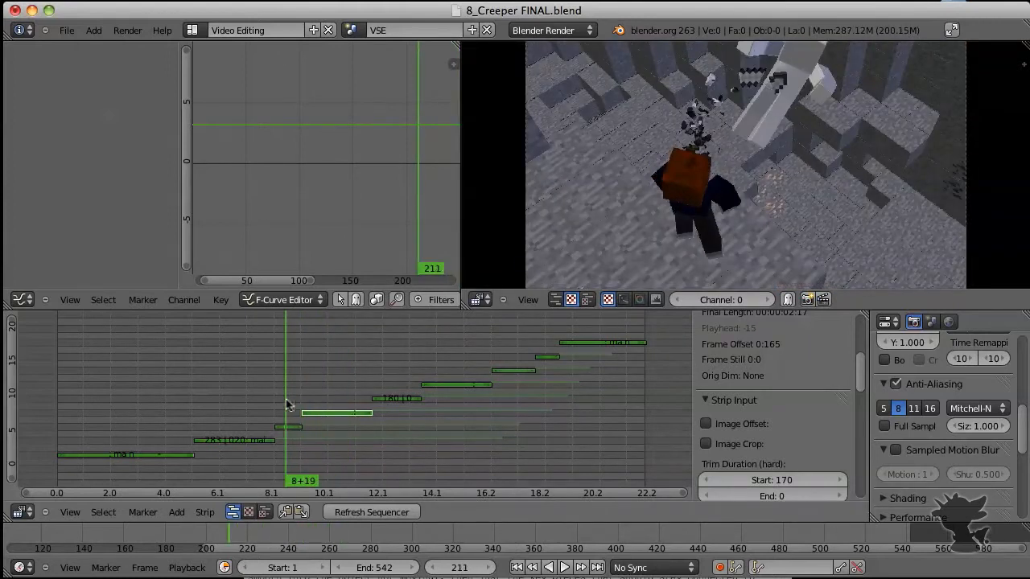
{"action": "right_click", "coordinate": [286, 428]}
{"action": "right_click", "coordinate": [242, 442]}
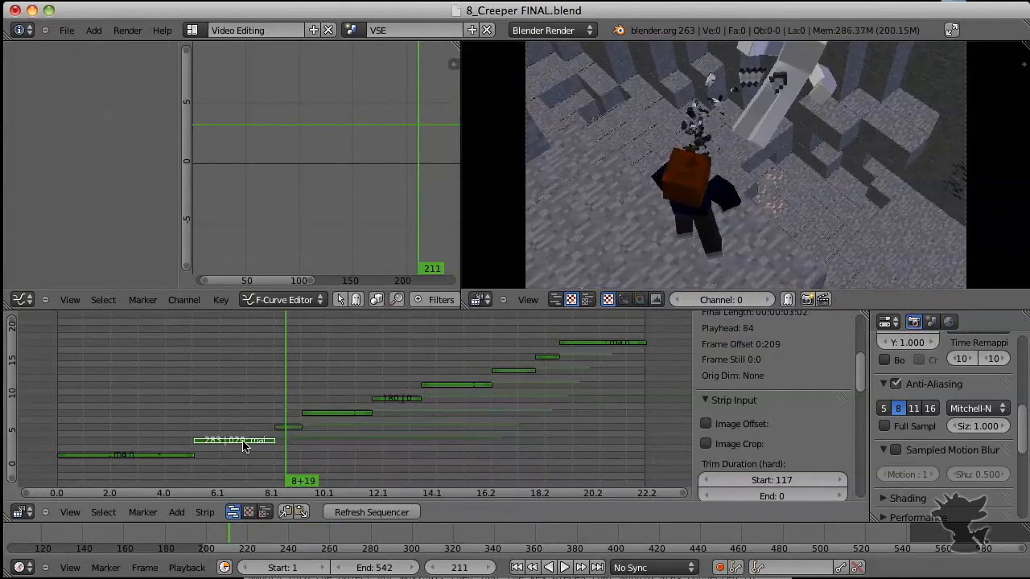
{"action": "left_click", "coordinate": [271, 391]}
{"action": "left_click_drag", "start_coordinate": [270, 390], "coordinate": [280, 391]}
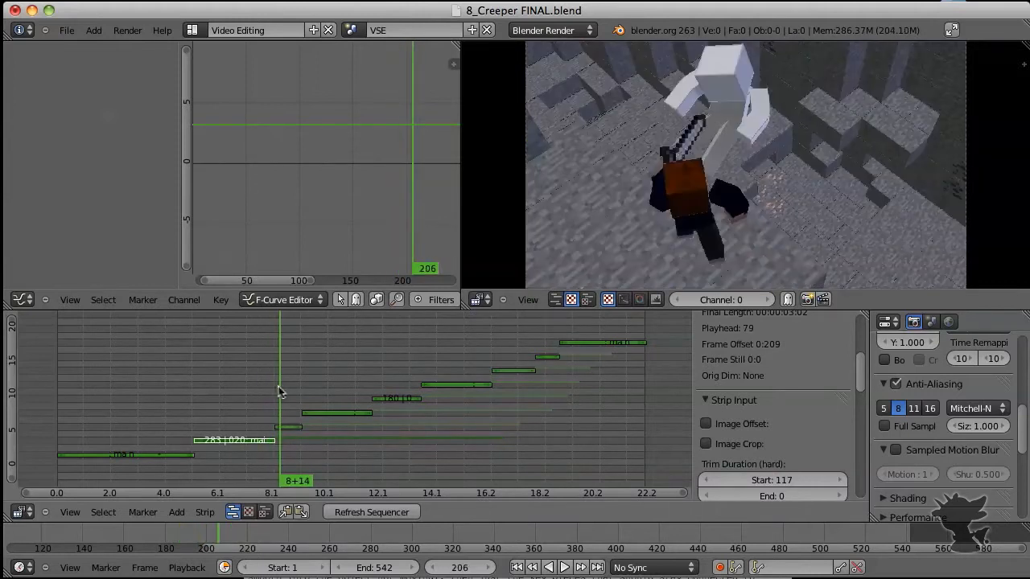
- Try to extend the end of the short strip after 020 by 7 frames, over the start of strip 040
{"action": "right_click", "coordinate": [298, 428]}
{"action": "scroll", "coordinate": [299, 428], "scroll_direction": "up", "scroll_amount": 5}
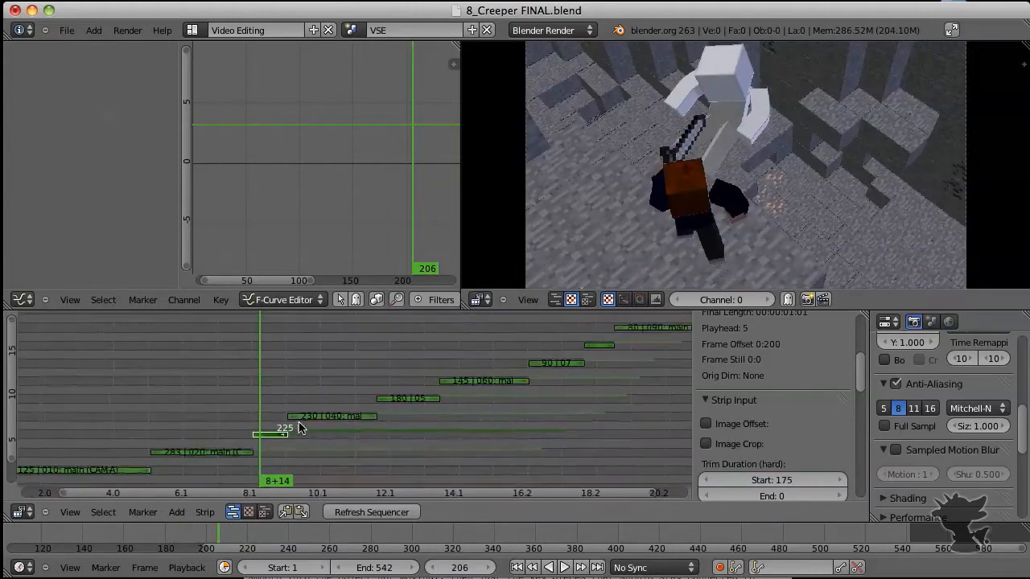
{"action": "key", "text": "g"}
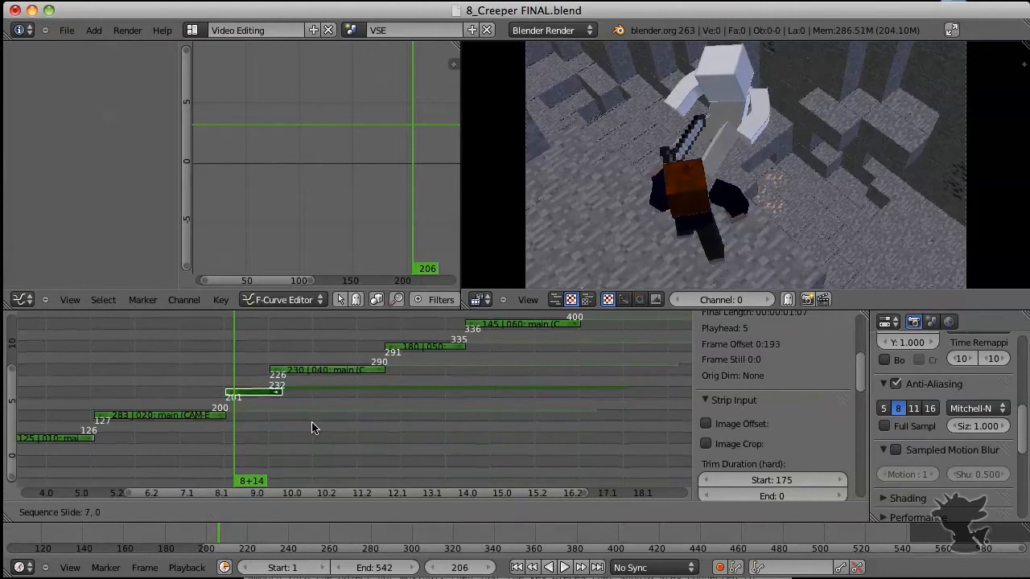
{"action": "right_click", "coordinate": [299, 424]}
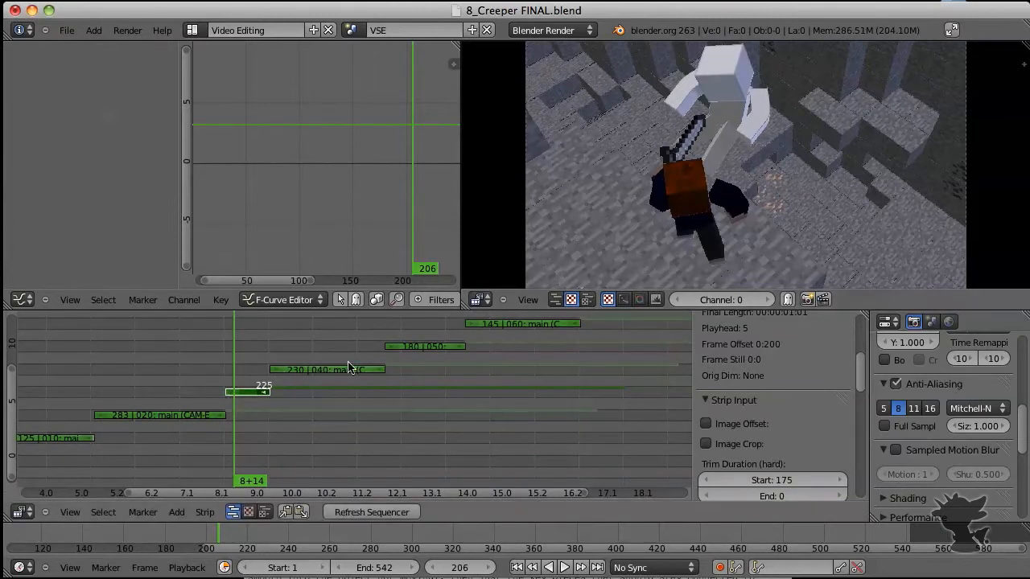
{"action": "scroll", "coordinate": [271, 368], "scroll_direction": "down", "scroll_amount": 5}
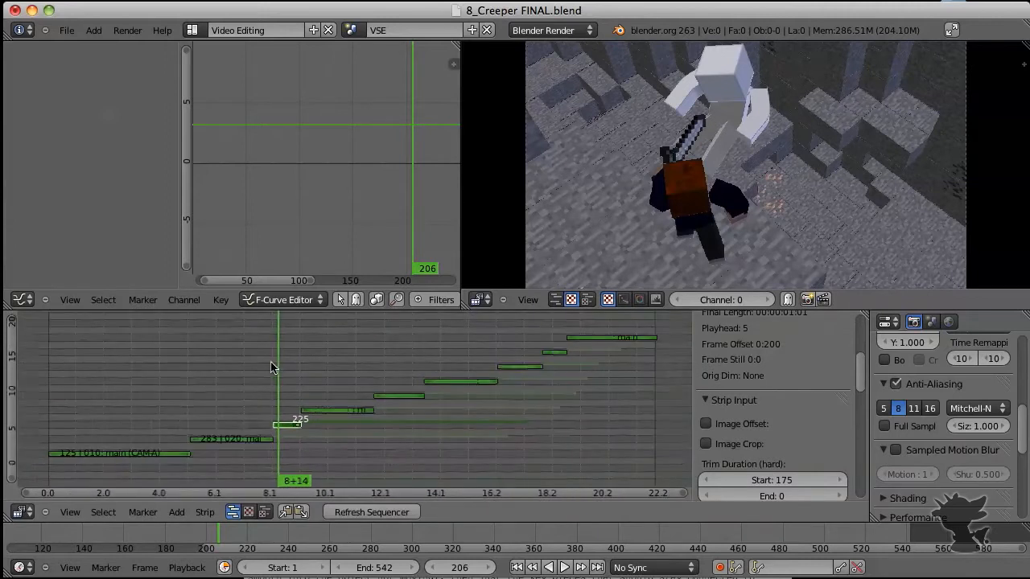
- Scrub the sequence to frame 189, switch to 1_log.rtf and highlight the whole frames-per-camera list
{"action": "mouse_move", "coordinate": [271, 379]}
{"action": "left_mouse_down"}
{"action": "mouse_move", "coordinate": [253, 379]}
{"action": "mouse_move", "coordinate": [324, 389]}
{"action": "mouse_move", "coordinate": [260, 393]}
{"action": "left_mouse_up"}
{"action": "key", "text": "F3"}
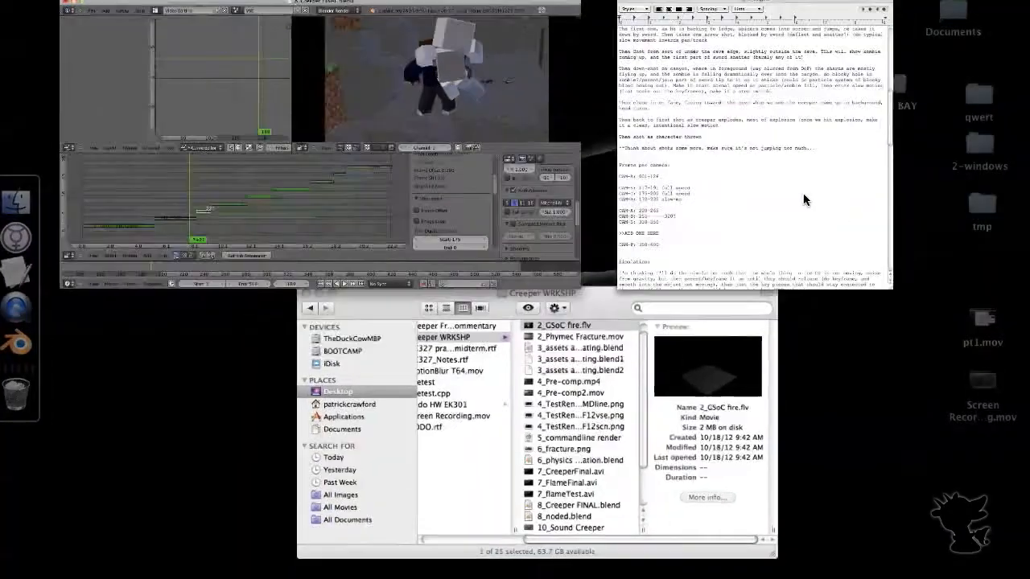
{"action": "left_click", "coordinate": [802, 201]}
{"action": "scroll", "coordinate": [496, 230], "scroll_direction": "down", "scroll_amount": 3}
{"action": "left_click", "coordinate": [332, 362]}
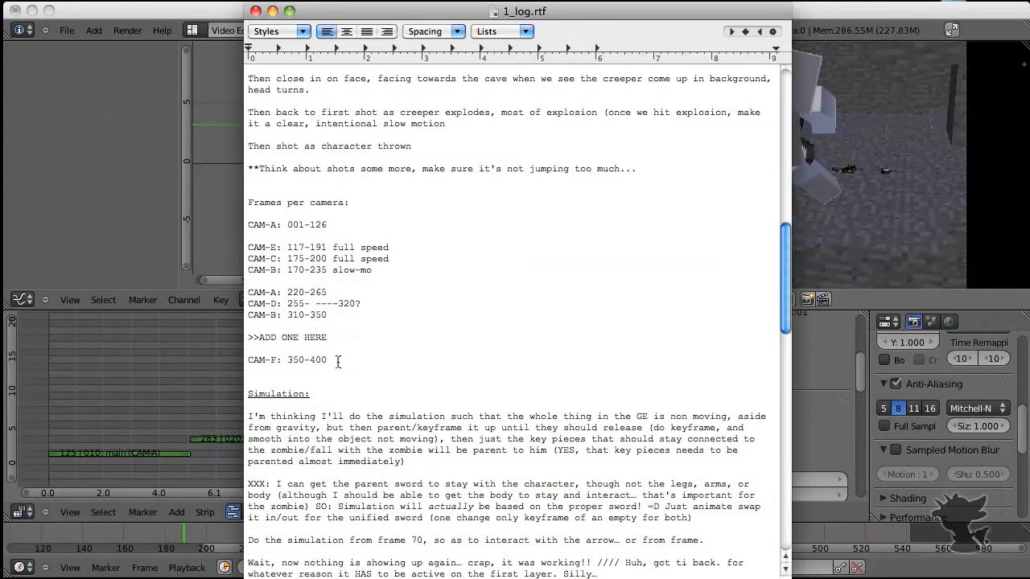
{"action": "left_click_drag", "start_coordinate": [338, 362], "coordinate": [245, 204]}
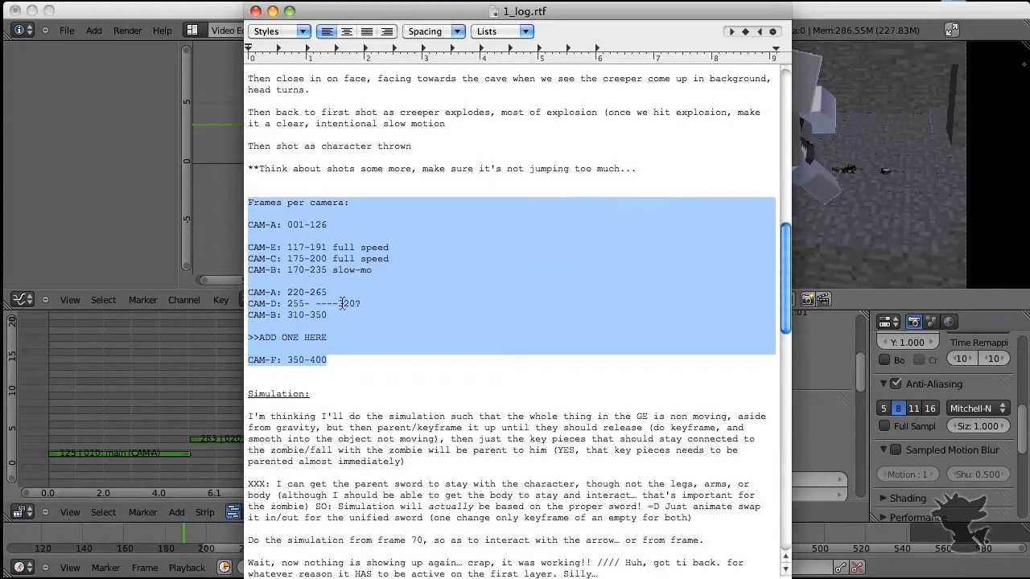
{"action": "left_click", "coordinate": [357, 359]}
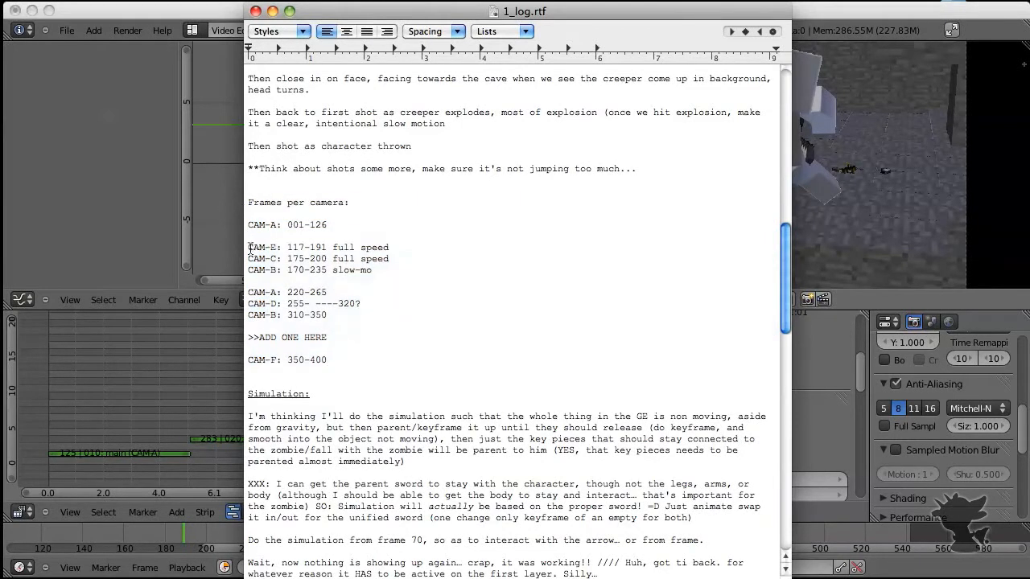
- Highlight the CAM-E full-speed entry and the first CAM-A label in the camera frame list
{"action": "left_click_drag", "start_coordinate": [249, 250], "coordinate": [411, 251]}
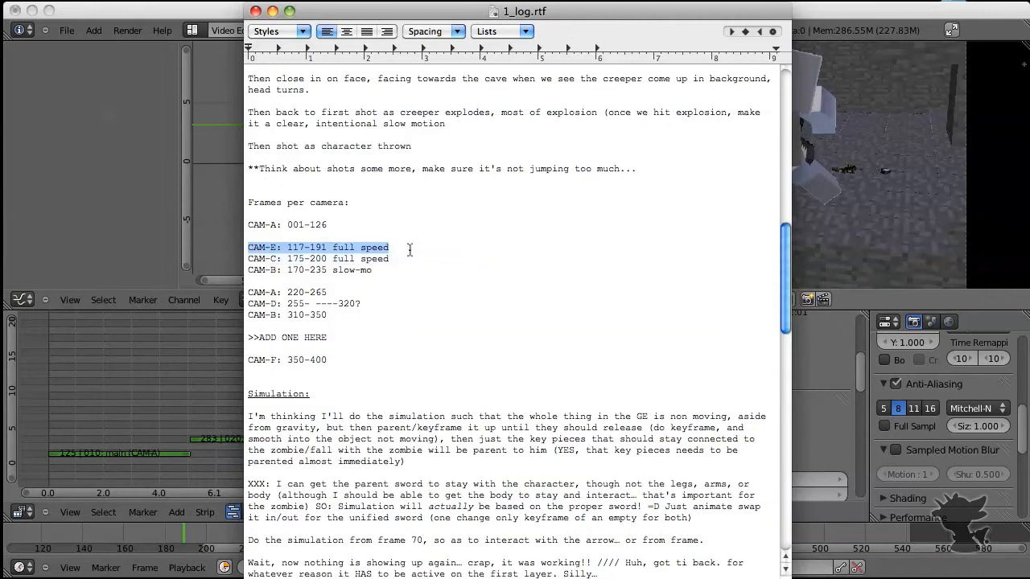
{"action": "left_click", "coordinate": [410, 251]}
{"action": "left_click_drag", "start_coordinate": [248, 225], "coordinate": [275, 227]}
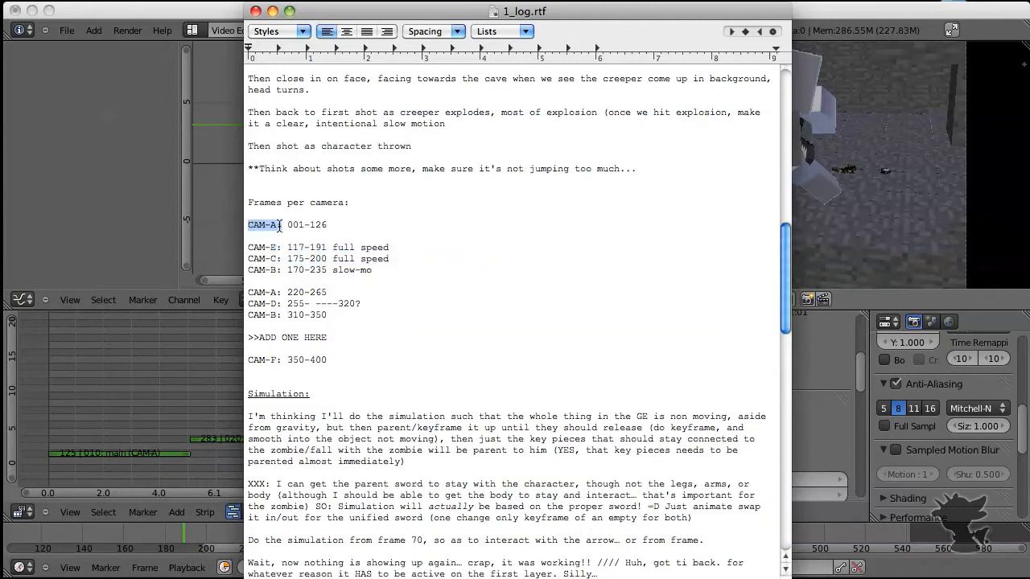
{"action": "left_click", "coordinate": [290, 283]}
- Switch back to Blender, scrub the sequence to frame 241 and refresh the sequencer
{"action": "left_click", "coordinate": [184, 391]}
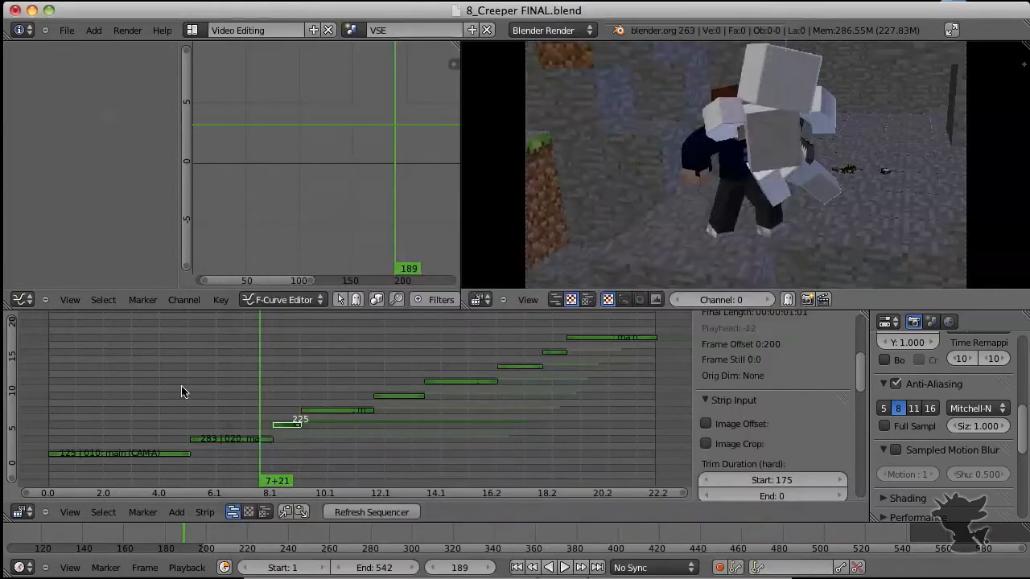
{"action": "left_click_drag", "start_coordinate": [185, 391], "coordinate": [317, 372]}
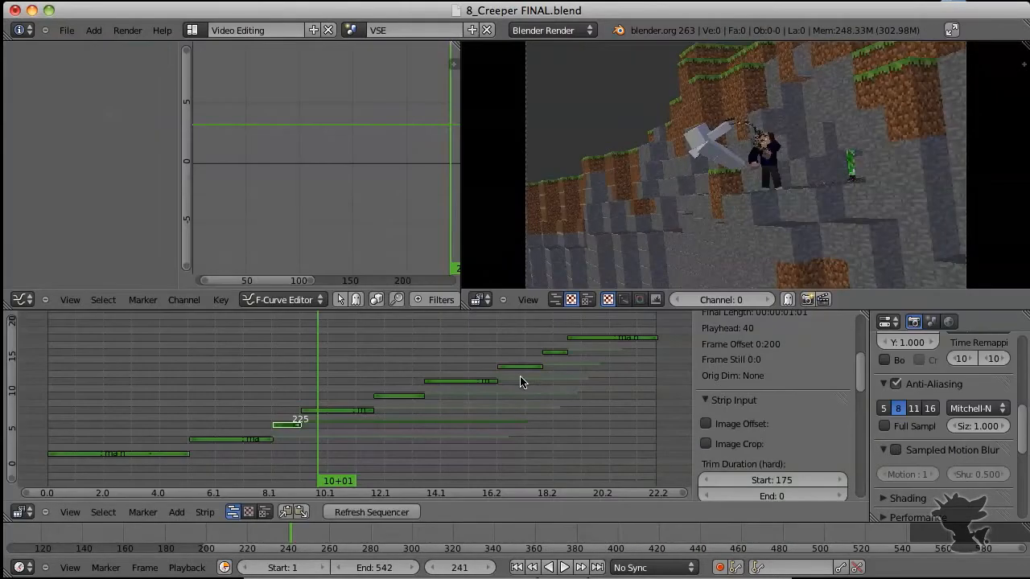
{"action": "left_click", "coordinate": [369, 513]}
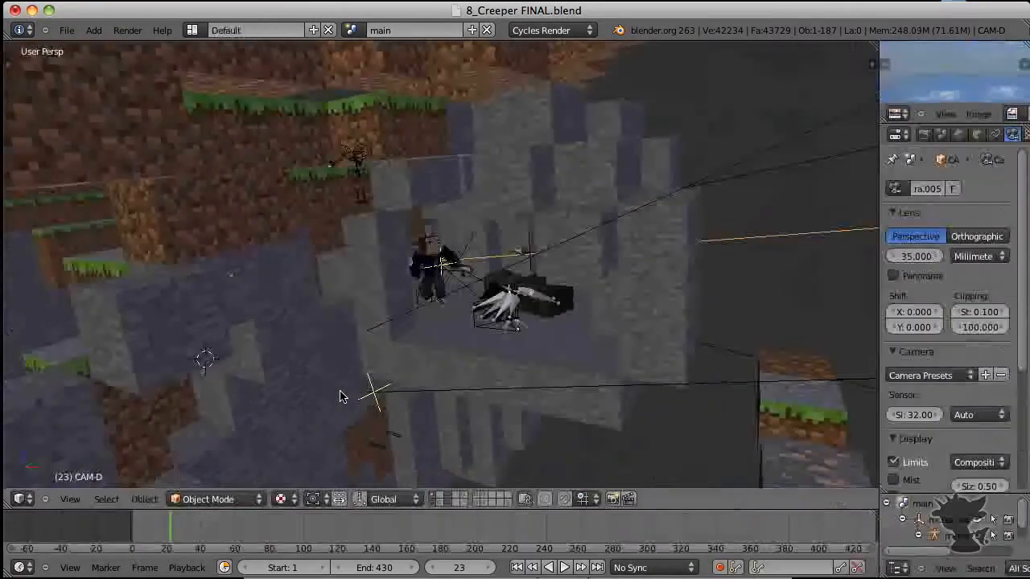
- Examine the cave and its cameras in the main scene, scrub to frame 375, and return to the Video Editing layout
{"action": "middle_click_drag", "start_coordinate": [506, 324], "coordinate": [511, 299]}
{"action": "scroll", "coordinate": [513, 277], "scroll_direction": "up", "scroll_amount": 3}
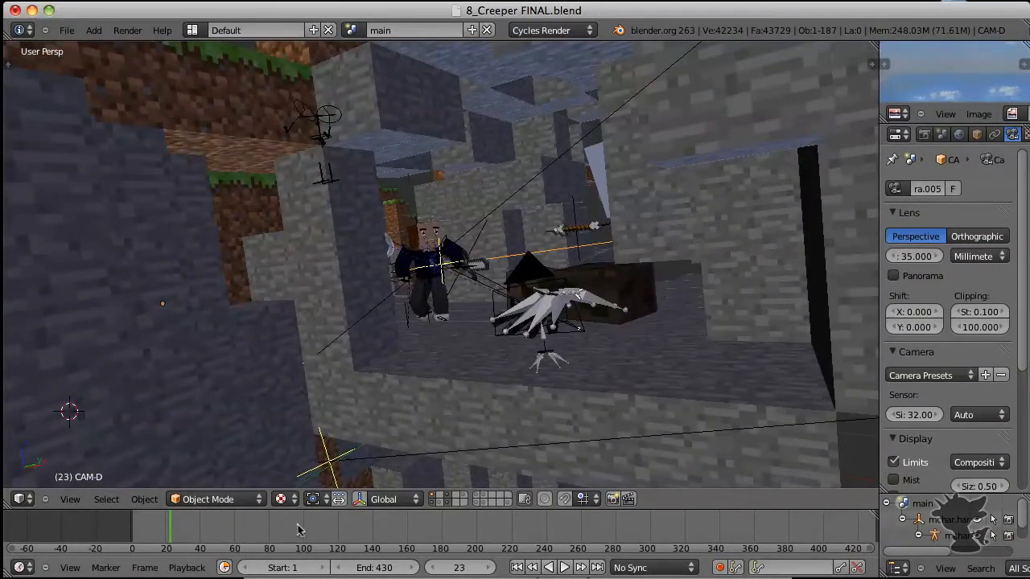
{"action": "left_click_drag", "start_coordinate": [361, 527], "coordinate": [776, 535]}
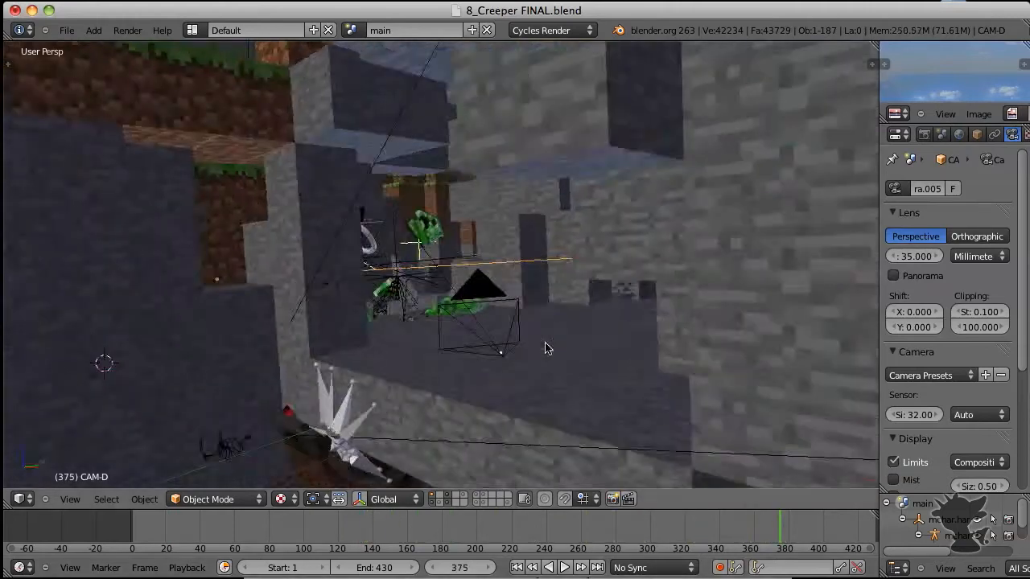
{"action": "middle_click_drag", "start_coordinate": [546, 347], "coordinate": [375, 313]}
{"action": "scroll", "coordinate": [552, 301], "scroll_direction": "down", "scroll_amount": 3}
{"action": "key", "text": "ctrl+Left"}
{"action": "key", "text": "ctrl+Left"}
{"action": "key", "text": "ctrl+Left"}
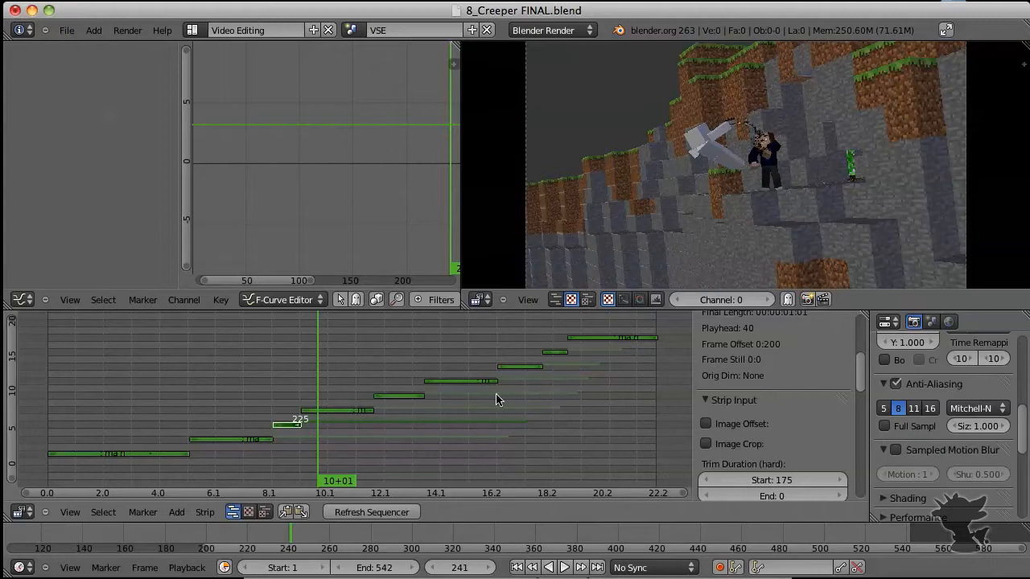
- Set the VSE scene's render resolution scale to 25%
{"action": "scroll", "coordinate": [970, 434], "scroll_direction": "up", "scroll_amount": 5}
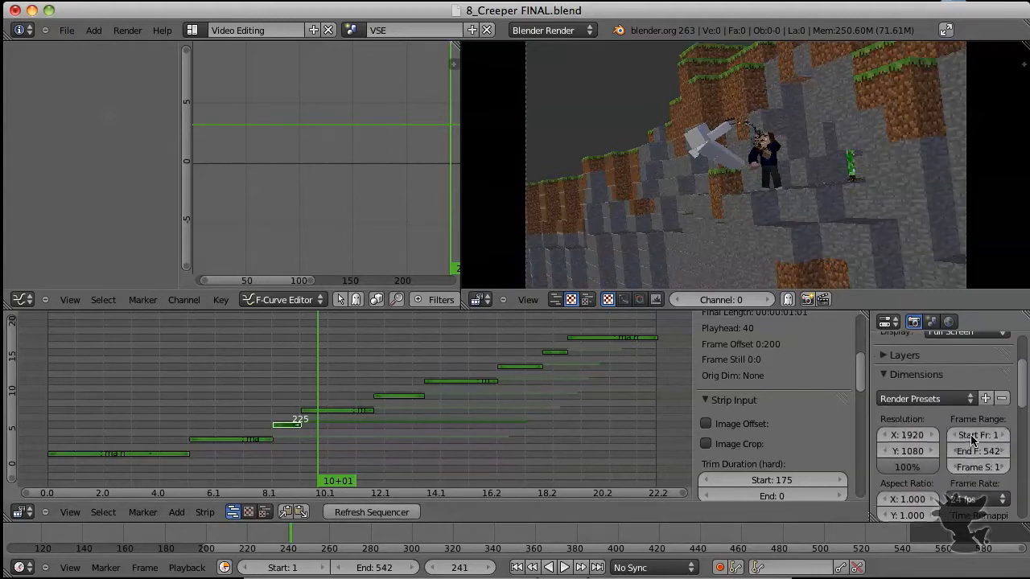
{"action": "scroll", "coordinate": [971, 439], "scroll_direction": "up", "scroll_amount": 3}
{"action": "scroll", "coordinate": [957, 448], "scroll_direction": "down", "scroll_amount": 3}
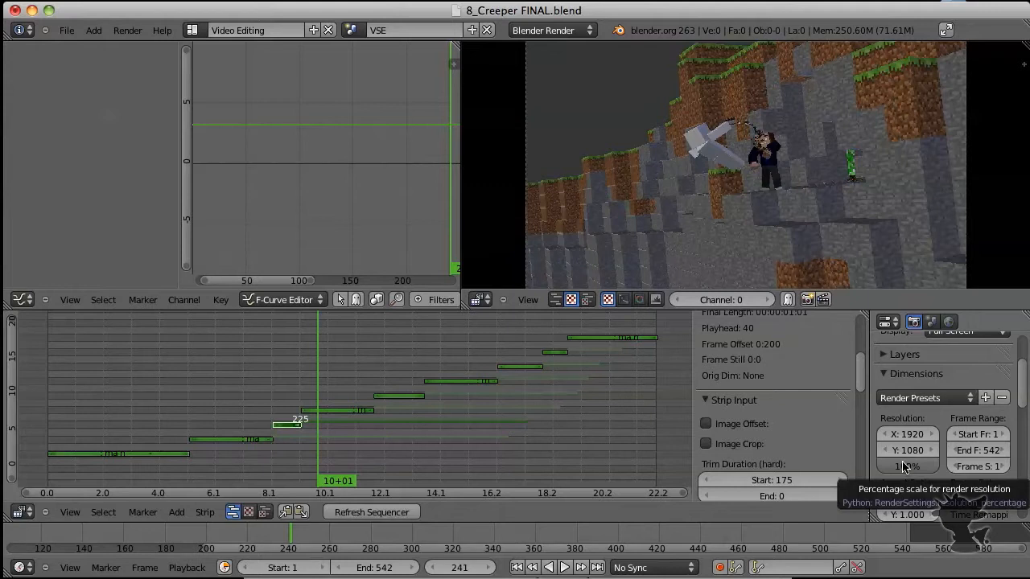
{"action": "scroll", "coordinate": [905, 465], "scroll_direction": "down", "scroll_amount": 1}
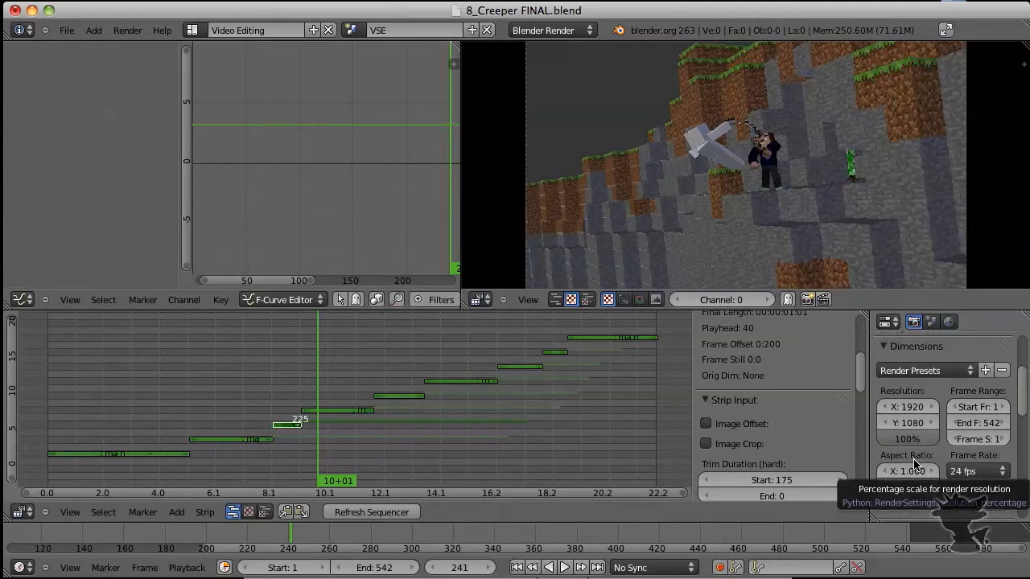
{"action": "left_click", "coordinate": [906, 440]}
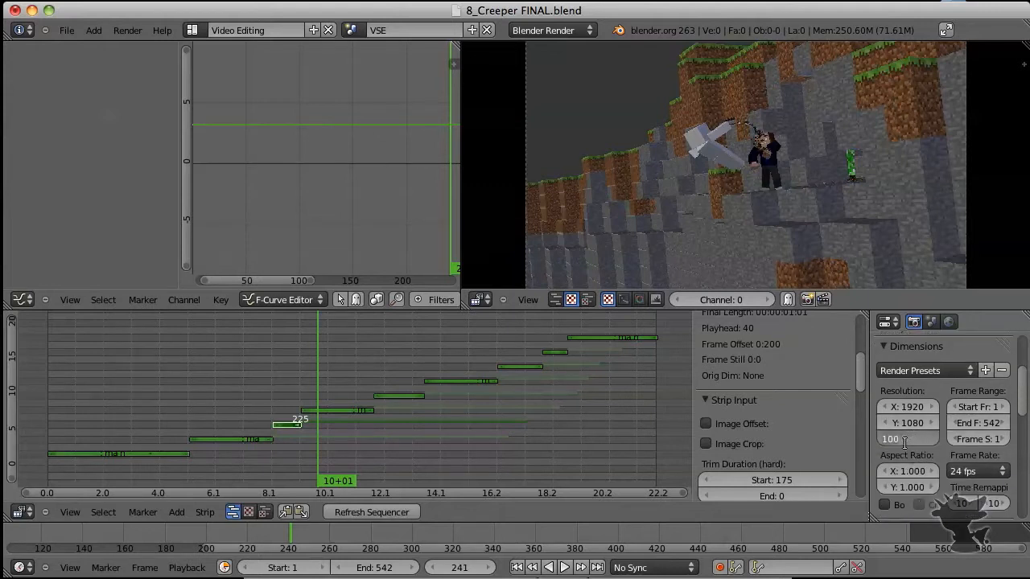
{"action": "key", "text": "Return"}
- Examine the render output path and PNG format settings, and return to the render dimensions
{"action": "scroll", "coordinate": [917, 442], "scroll_direction": "down", "scroll_amount": 7}
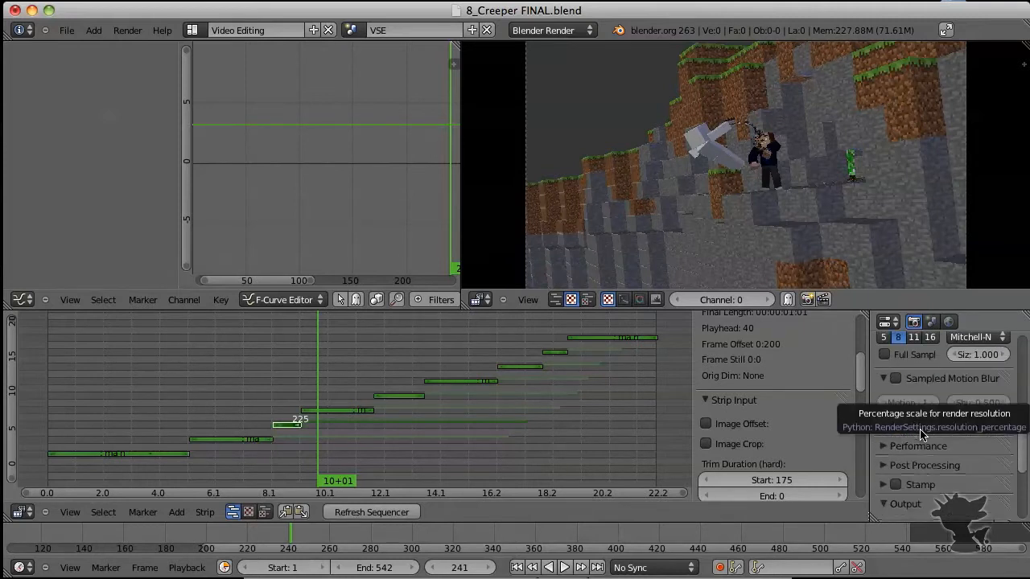
{"action": "scroll", "coordinate": [921, 434], "scroll_direction": "down", "scroll_amount": 6}
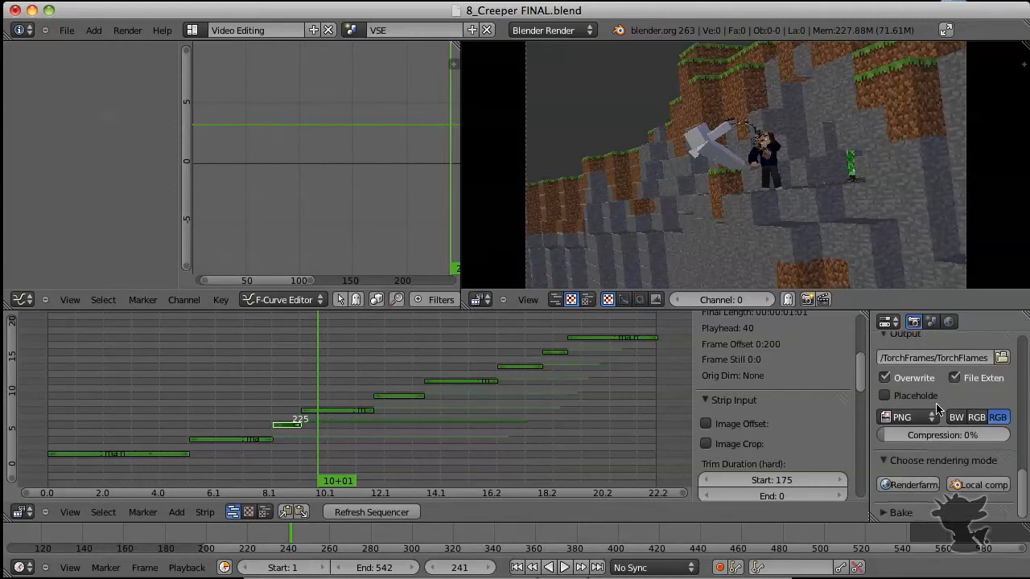
{"action": "scroll", "coordinate": [937, 410], "scroll_direction": "up", "scroll_amount": 12}
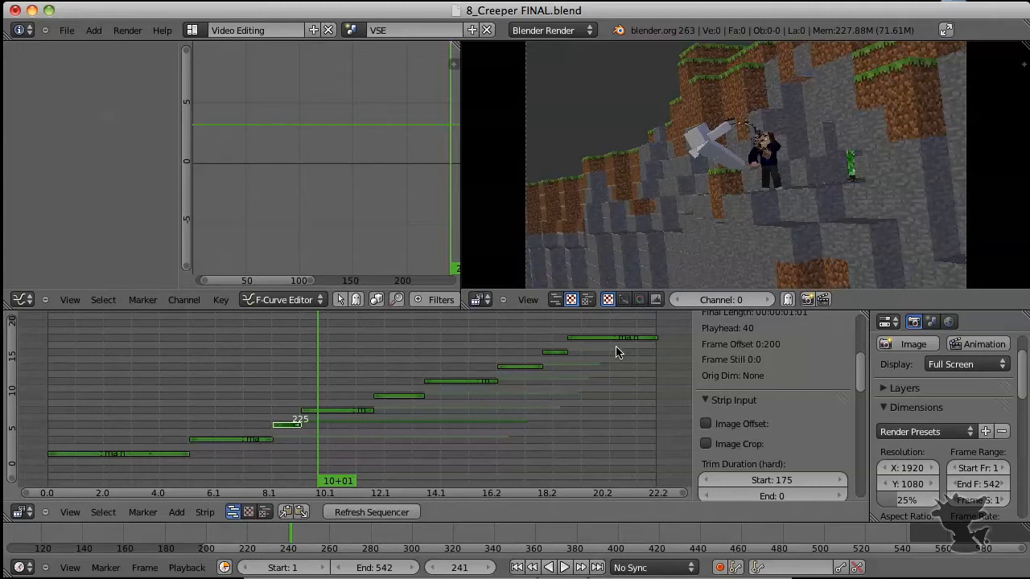
- Switch to the Creeper WRKSHP folder in Finder and open 4_Pre-comp.mp4 in a video player
{"action": "key", "text": "F3"}
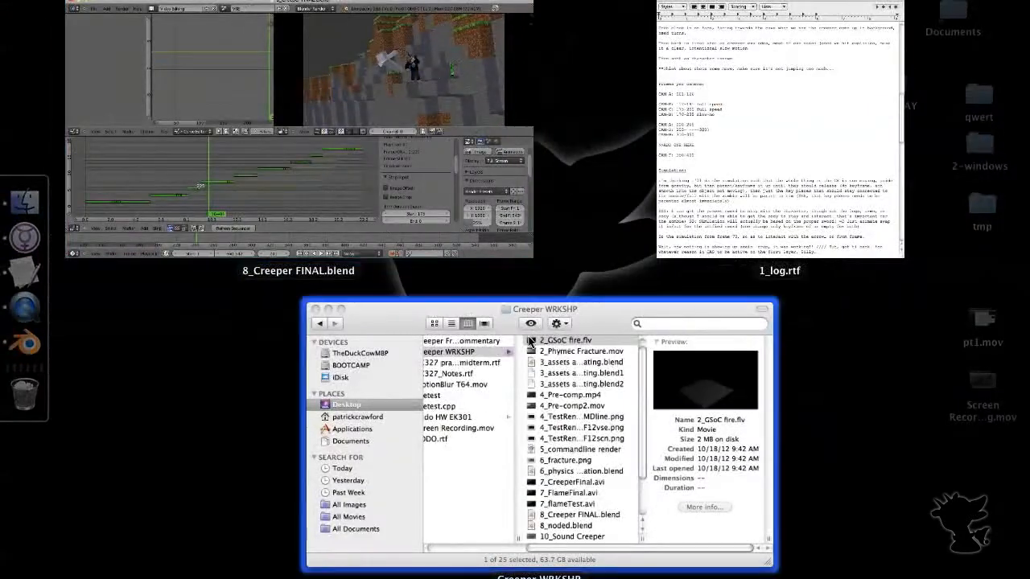
{"action": "left_click", "coordinate": [596, 331]}
{"action": "right_click", "coordinate": [561, 255]}
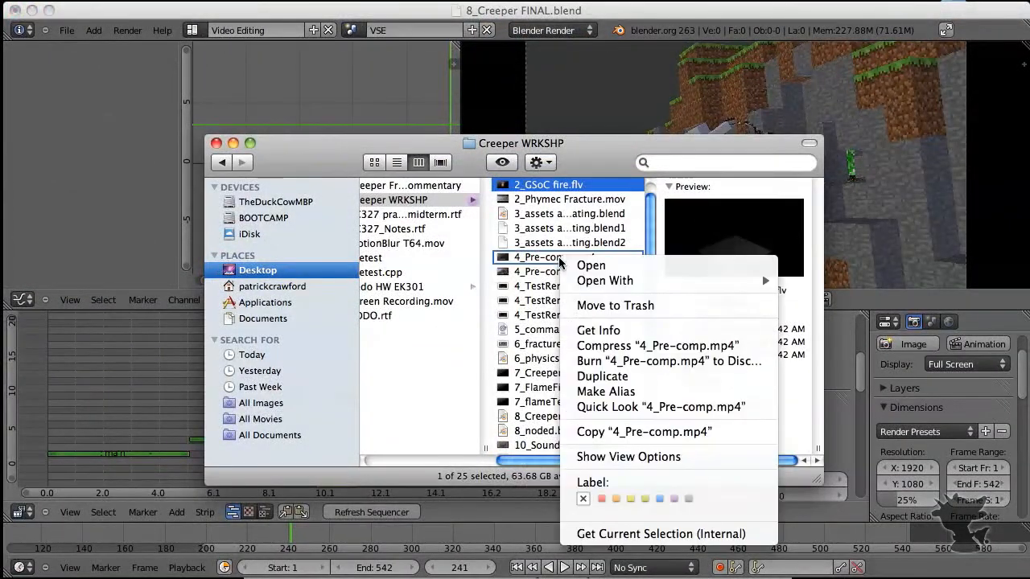
{"action": "key", "text": "Down"}
{"action": "key", "text": "Down"}
{"action": "key", "text": "Right"}
{"action": "left_click", "coordinate": [857, 128]}
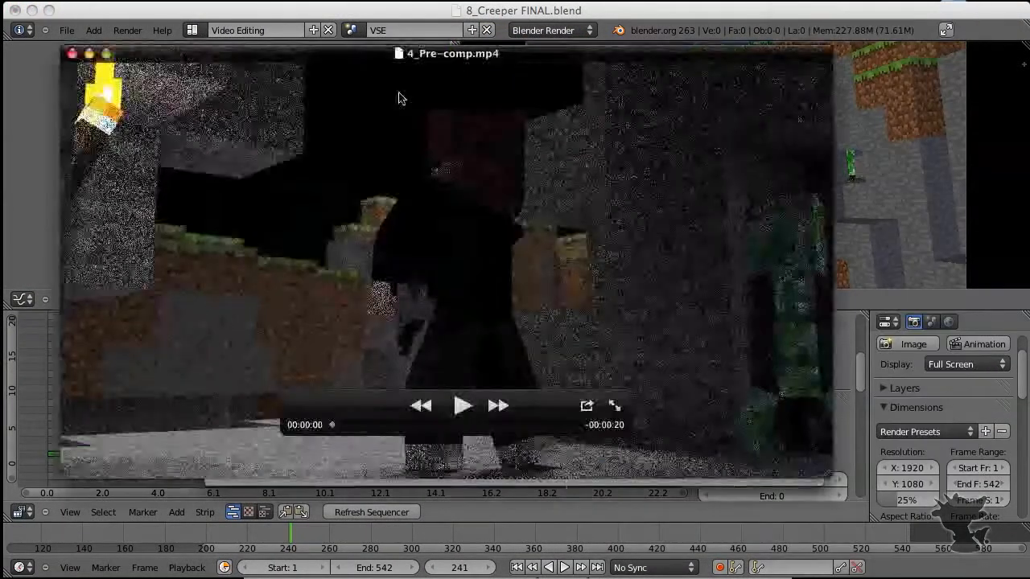
- Play the 4_Pre-comp.mp4 test render and pause it after watching
{"action": "key", "text": "space"}
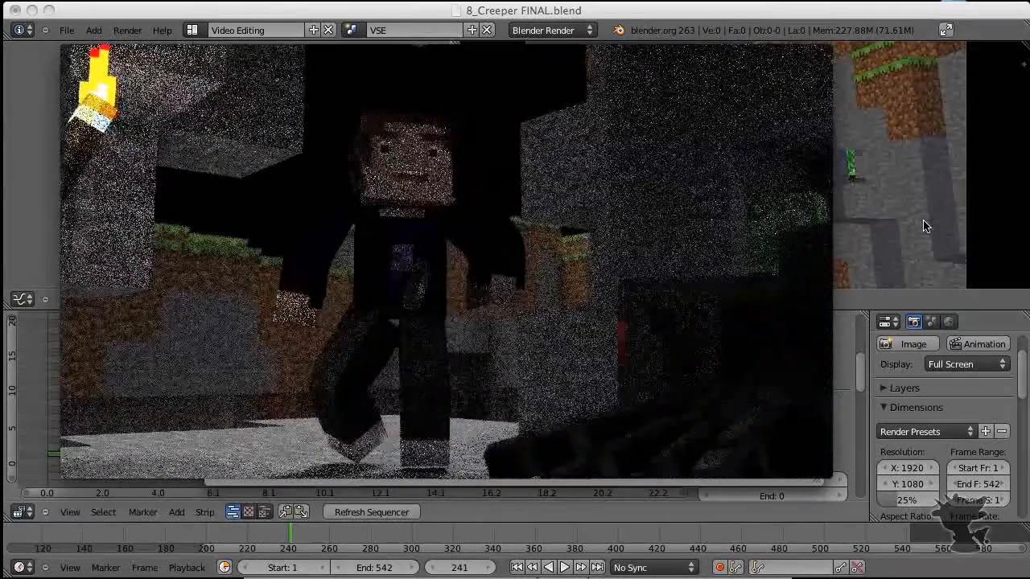
{"action": "mouse_move", "coordinate": [431, 301]}
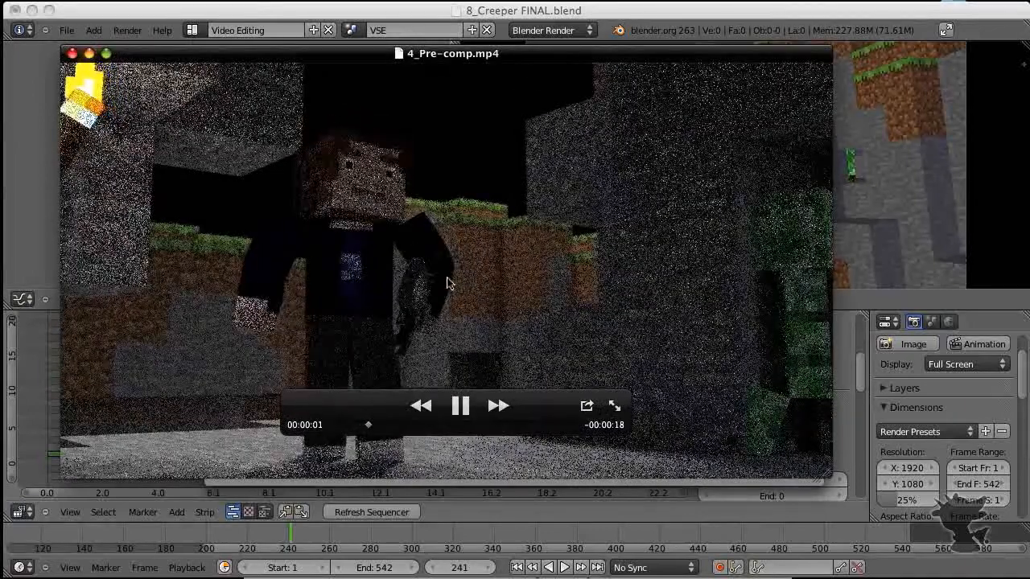
{"action": "key", "text": "space"}
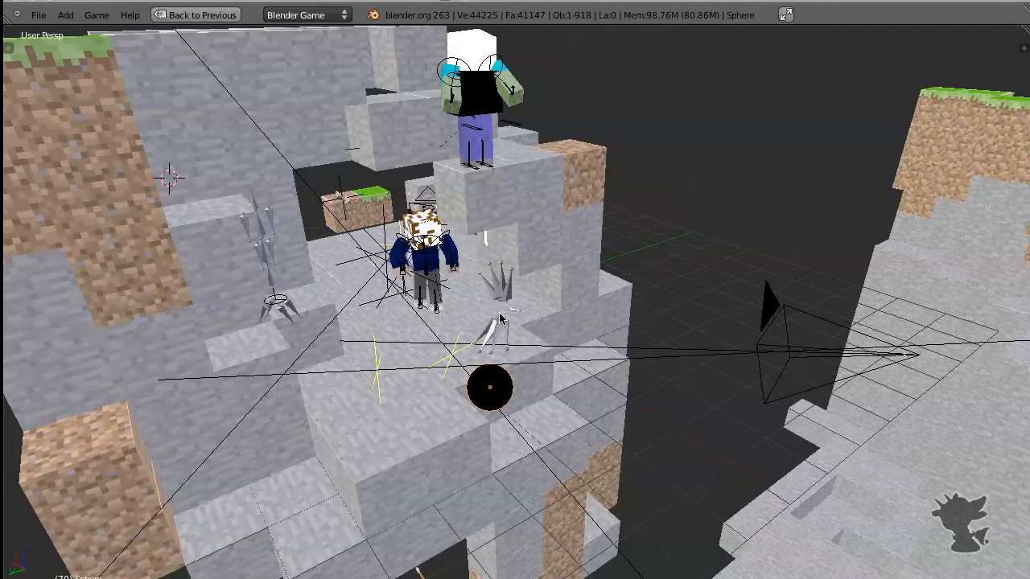
- Switch to 1_log.rtf, find the Simulation section, and highlight its heading and the notes below it
{"action": "key", "text": "F3"}
{"action": "left_click", "coordinate": [749, 135]}
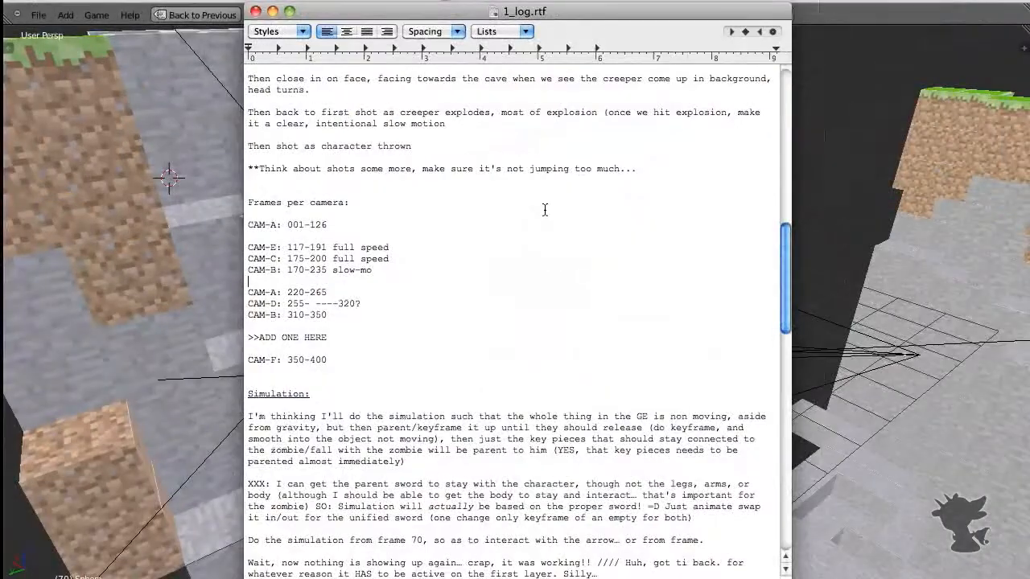
{"action": "scroll", "coordinate": [545, 210], "scroll_direction": "down", "scroll_amount": 4}
{"action": "scroll", "coordinate": [545, 210], "scroll_direction": "down", "scroll_amount": 5}
{"action": "scroll", "coordinate": [545, 210], "scroll_direction": "up", "scroll_amount": 3}
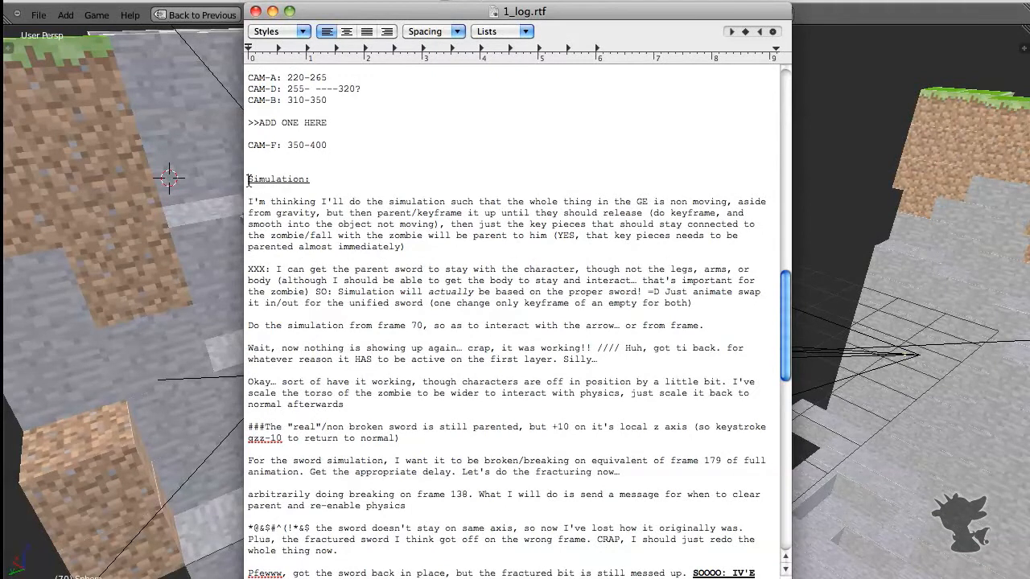
{"action": "left_click_drag", "start_coordinate": [250, 180], "coordinate": [333, 181]}
{"action": "left_click", "coordinate": [330, 180]}
{"action": "left_click_drag", "start_coordinate": [248, 202], "coordinate": [615, 457]}
{"action": "left_click", "coordinate": [615, 457]}
- Switch back to Blender and examine the Blender Game scene with its characters, sphere and cave from several angles
{"action": "left_click", "coordinate": [84, 291]}
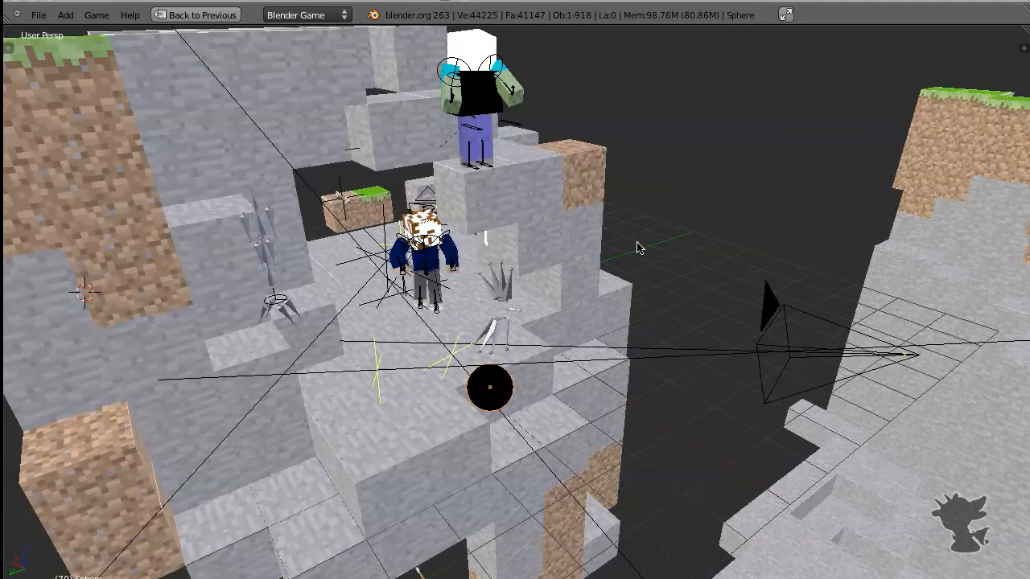
{"action": "scroll", "coordinate": [527, 229], "scroll_direction": "up", "scroll_amount": 2}
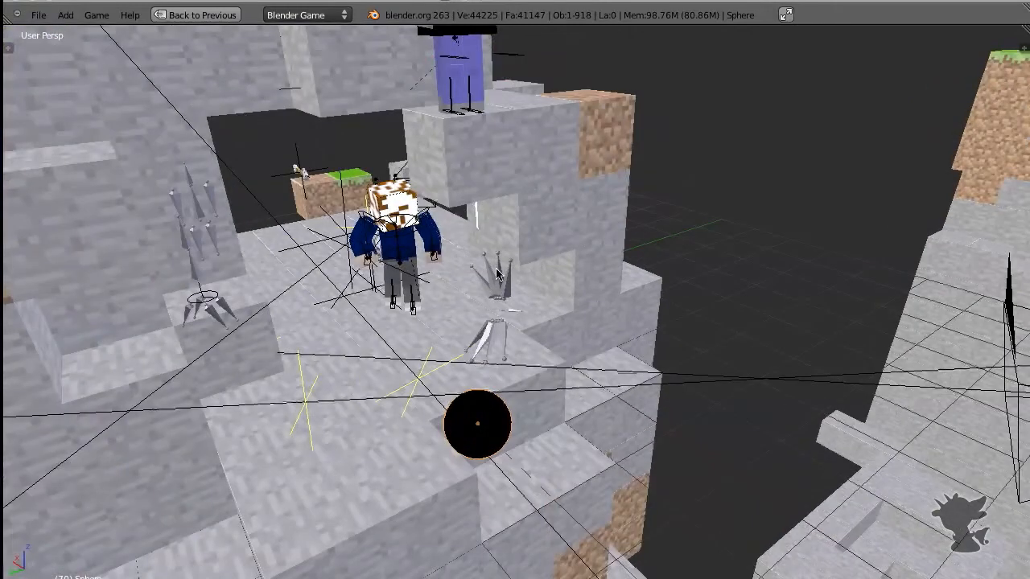
{"action": "middle_click_drag", "start_coordinate": [497, 272], "coordinate": [569, 221]}
{"action": "middle_click_drag", "start_coordinate": [403, 290], "coordinate": [417, 235]}
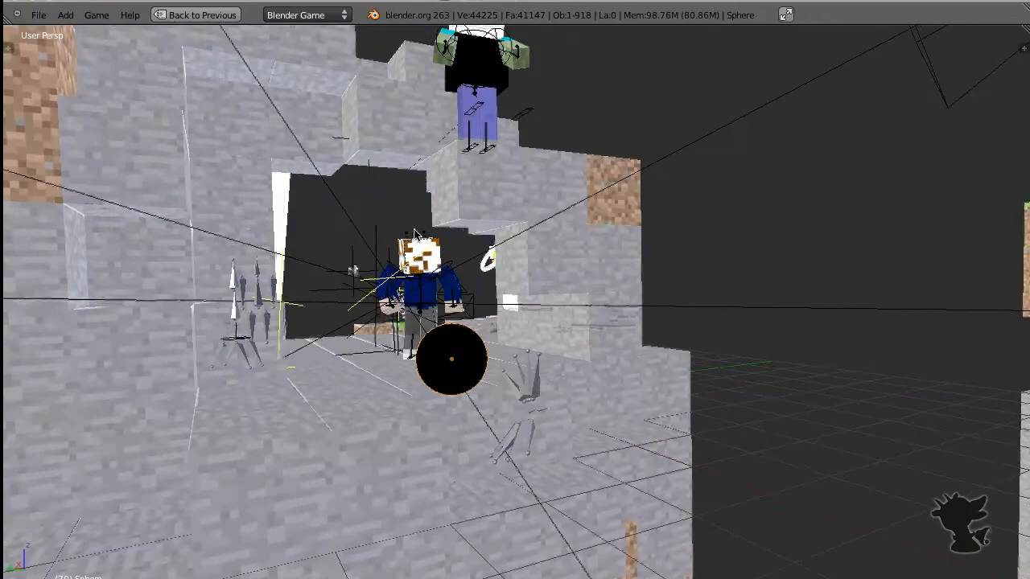
{"action": "middle_click_drag", "start_coordinate": [444, 317], "coordinate": [255, 349]}
{"action": "middle_click_drag", "start_coordinate": [786, 283], "coordinate": [535, 338]}
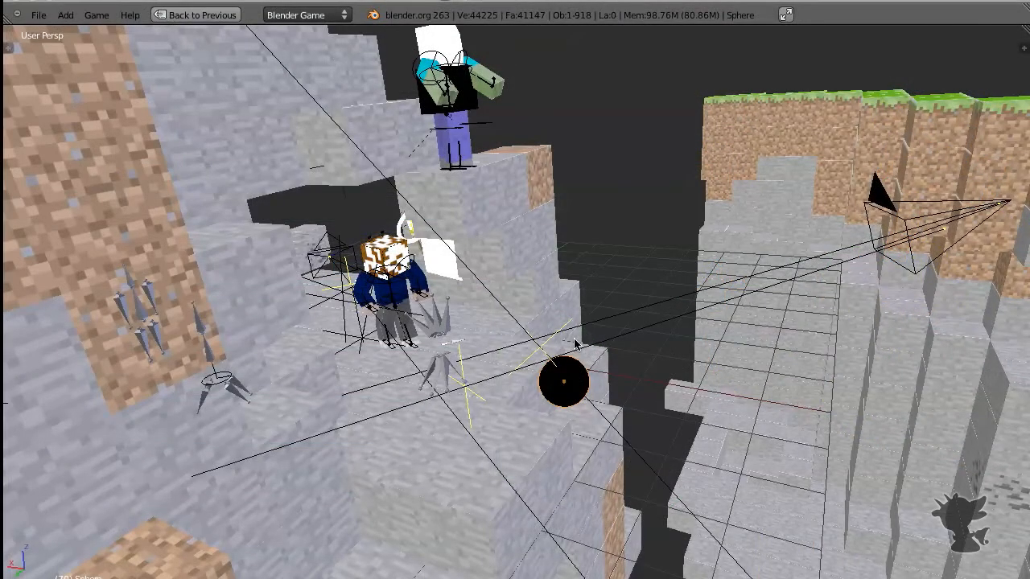
- Examine the cave scene around the sphere and characters, and restore the maximized 3D view to the full Default layout
{"action": "middle_click_drag", "start_coordinate": [544, 363], "coordinate": [457, 315]}
{"action": "middle_click_drag", "start_coordinate": [616, 235], "coordinate": [632, 257]}
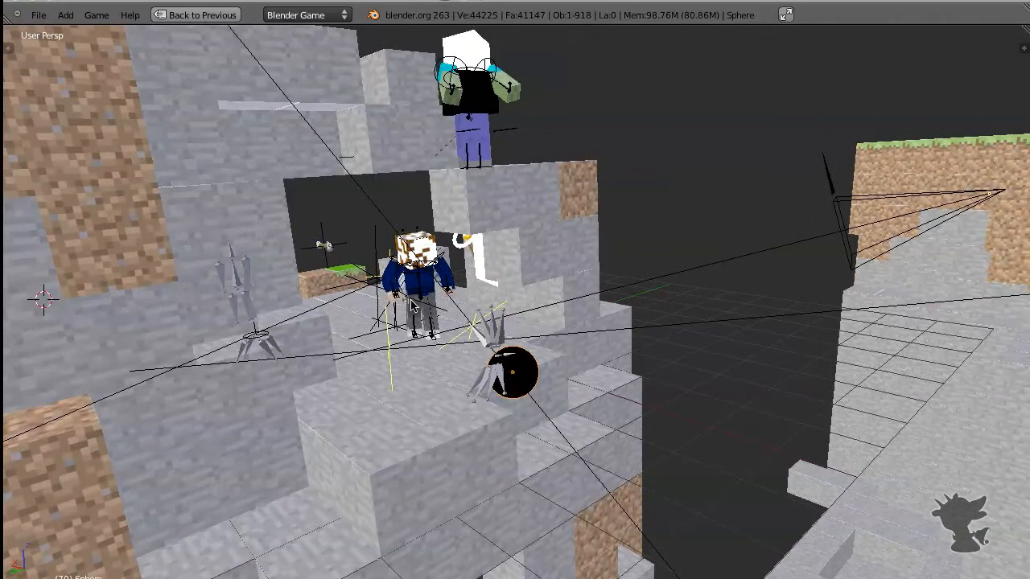
{"action": "scroll", "coordinate": [412, 304], "scroll_direction": "up", "scroll_amount": 6}
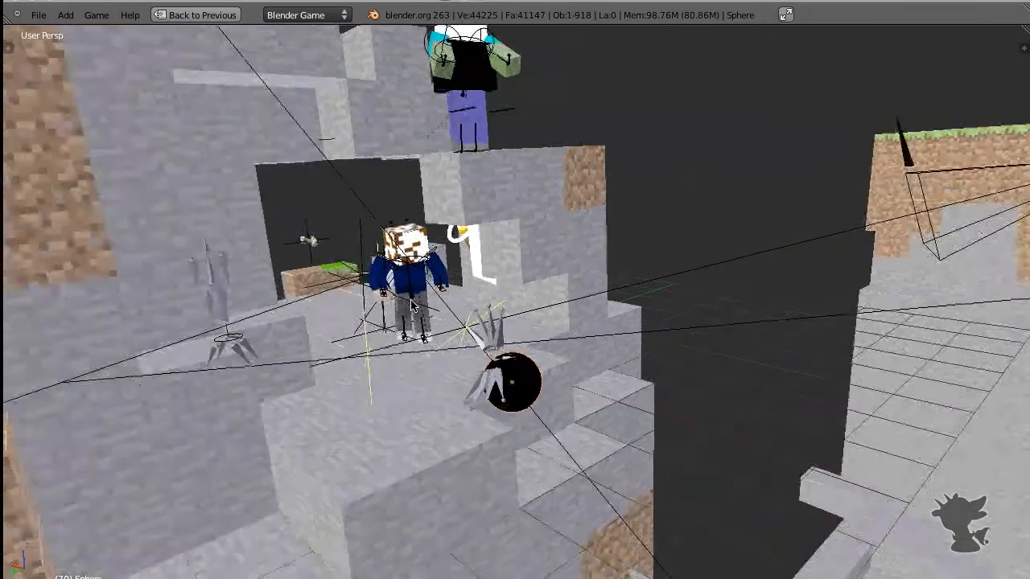
{"action": "scroll", "coordinate": [442, 305], "scroll_direction": "down", "scroll_amount": 5}
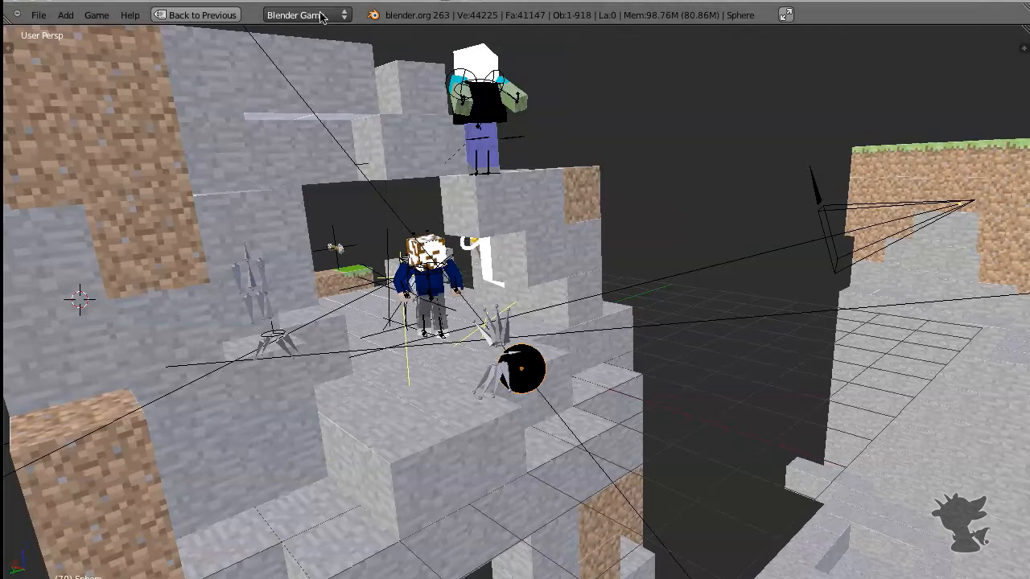
{"action": "key", "text": "ctrl+Up"}
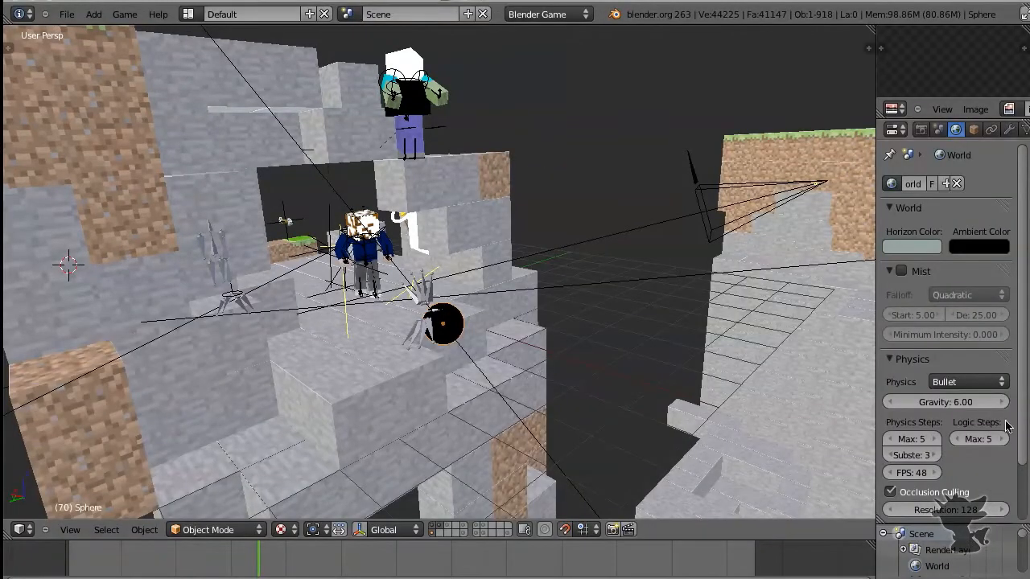
- Inspect the physics FPS setting in the World properties and look through the Game menu options
{"action": "scroll", "coordinate": [980, 381], "scroll_direction": "down", "scroll_amount": 3}
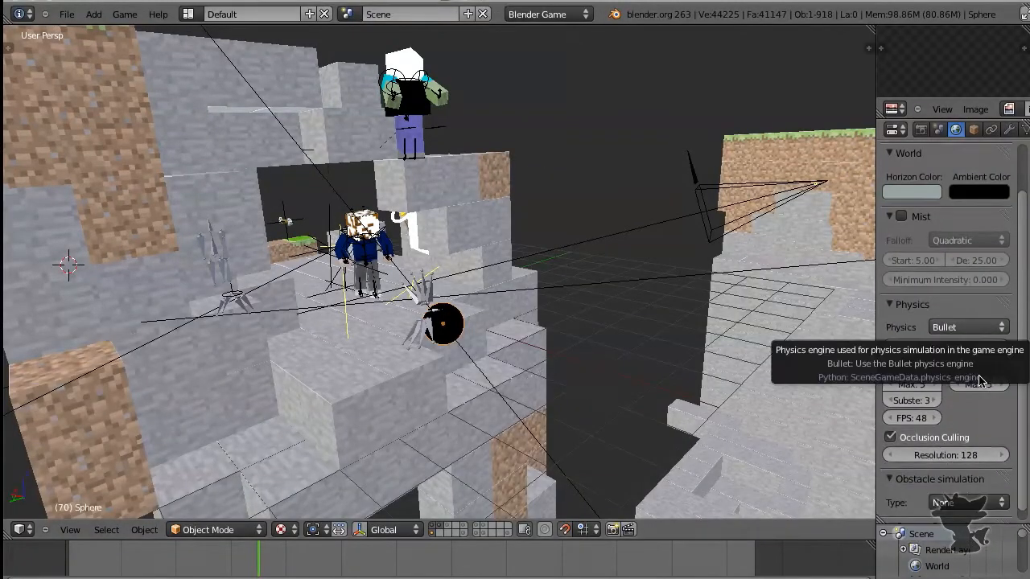
{"action": "left_click", "coordinate": [912, 418]}
{"action": "key", "text": "Return"}
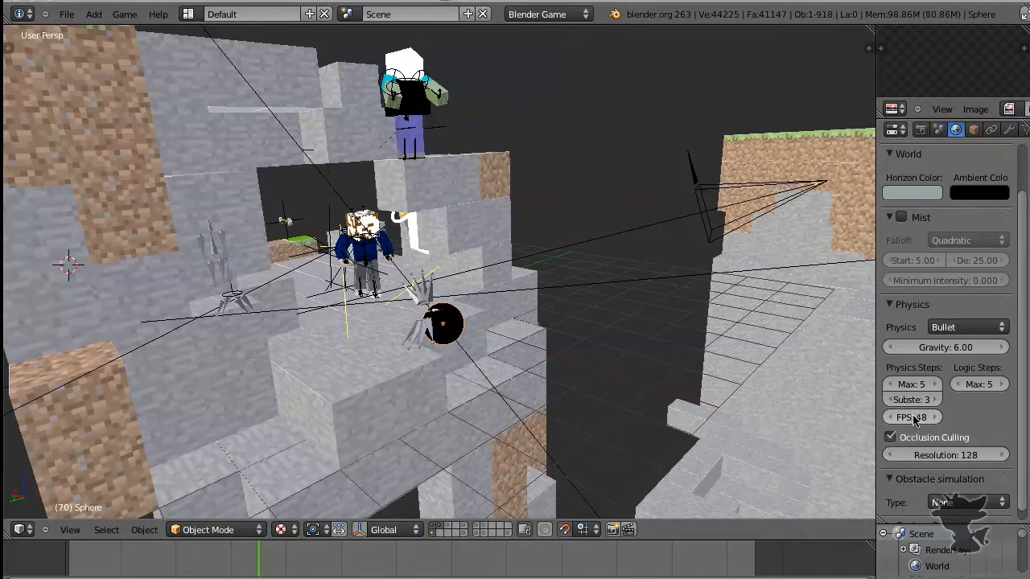
{"action": "left_click", "coordinate": [121, 18]}
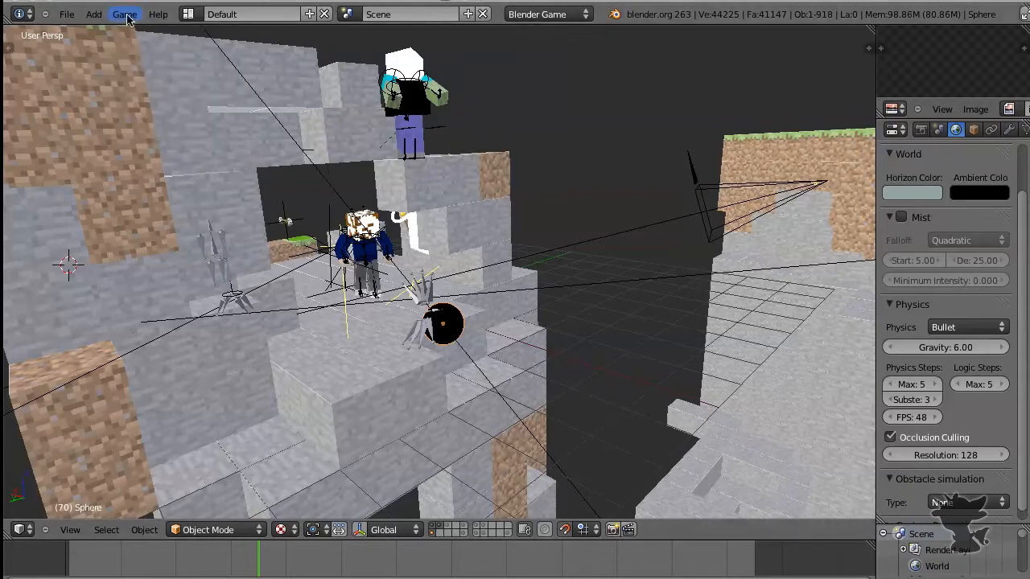
{"action": "left_click", "coordinate": [125, 15]}
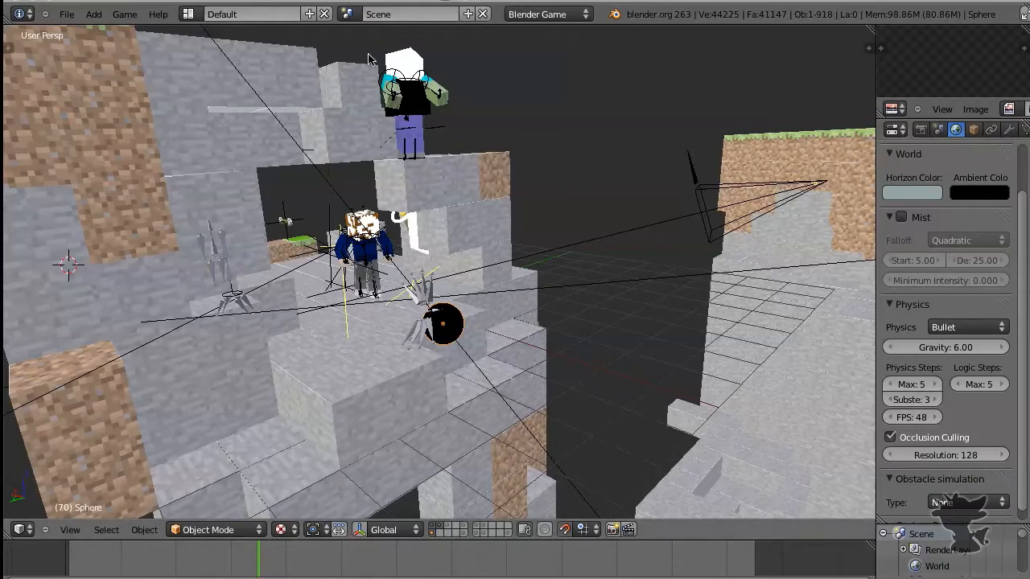
- Set the world's physics substeps to 5, run the game simulation in the 3D view, and stop it after watching
{"action": "left_click", "coordinate": [888, 384]}
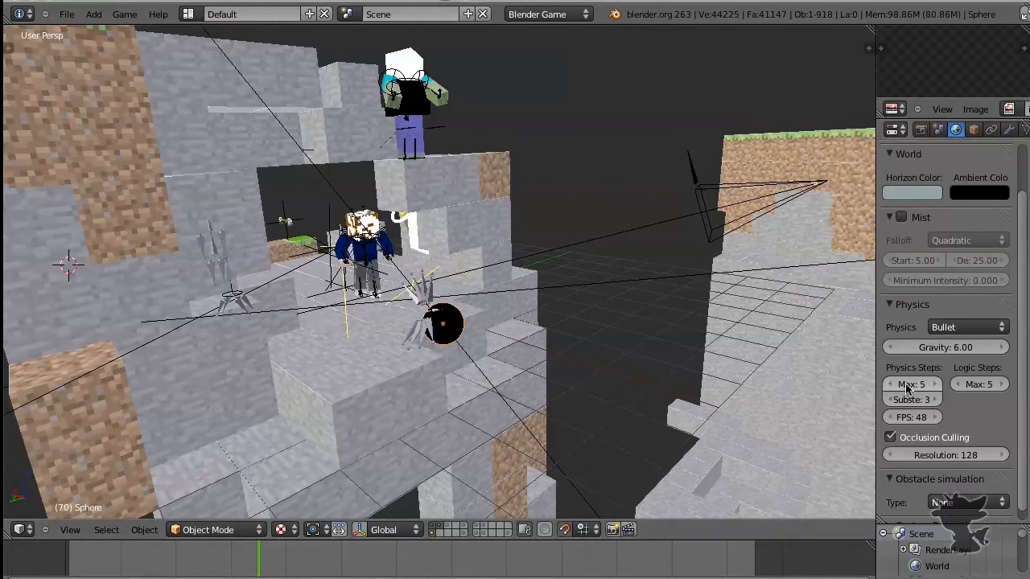
{"action": "left_click_drag", "start_coordinate": [904, 401], "coordinate": [922, 401]}
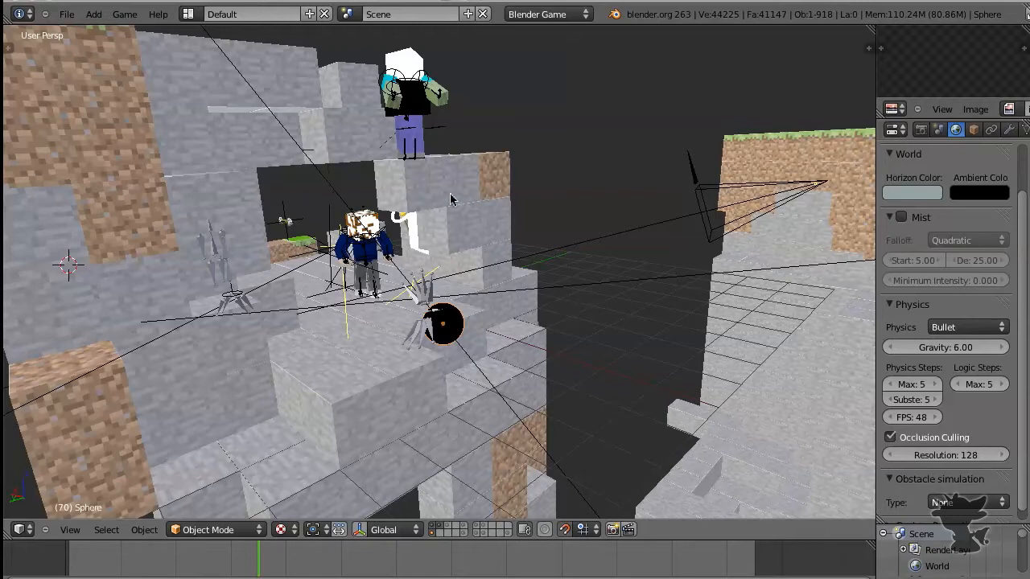
{"action": "middle_click_drag", "start_coordinate": [492, 194], "coordinate": [510, 195]}
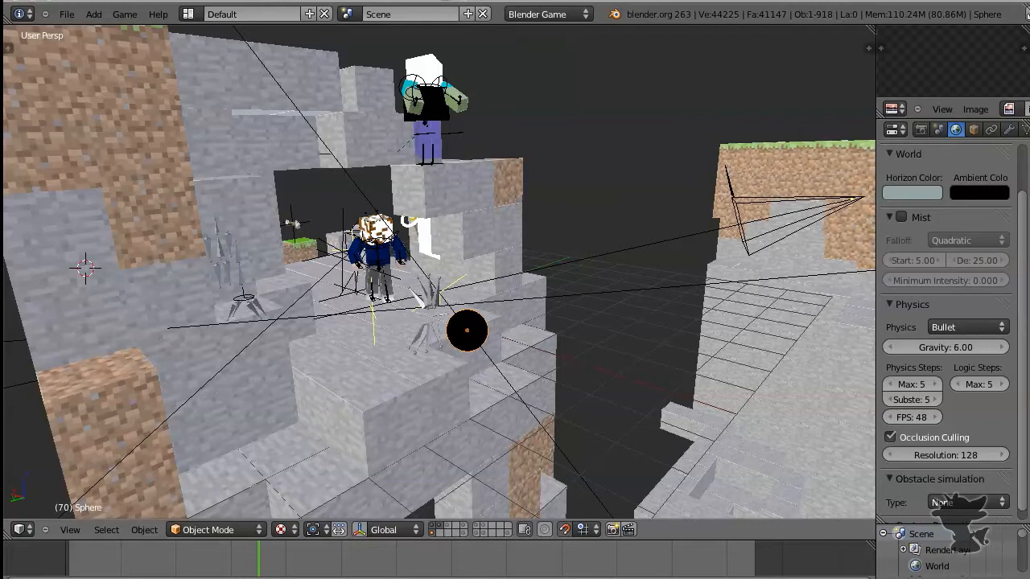
{"action": "key", "text": "p"}
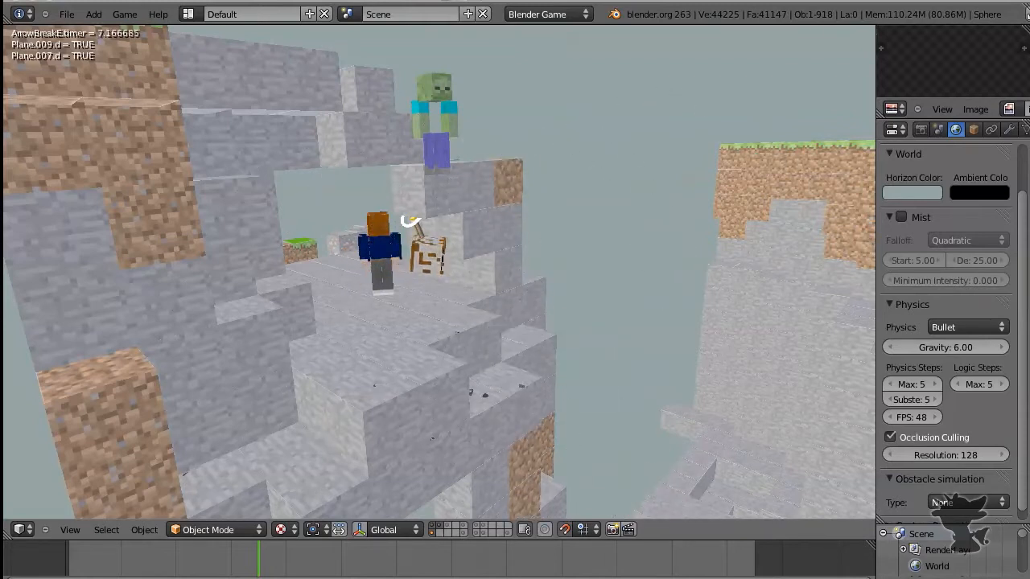
{"action": "key", "text": "Escape"}
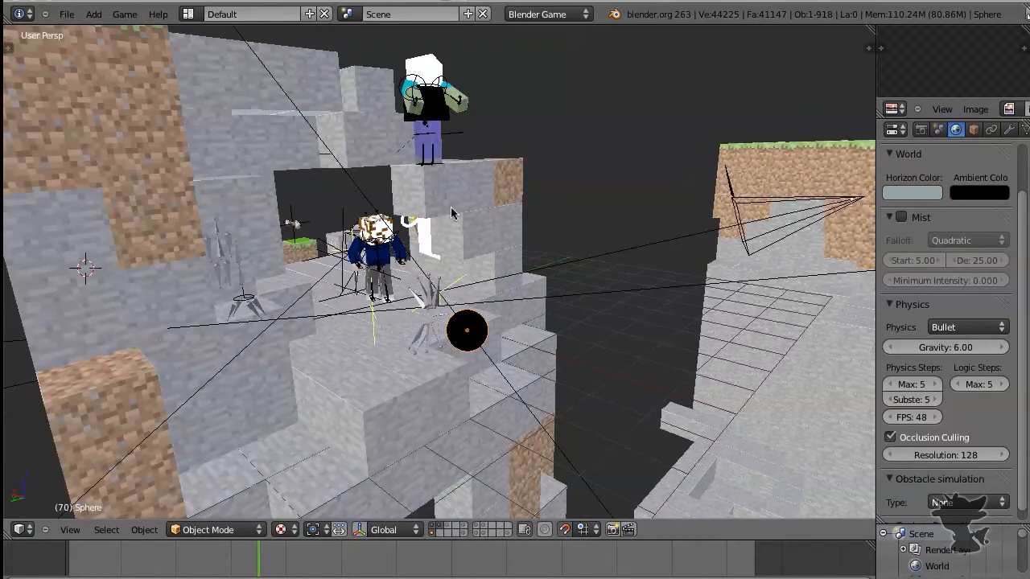
- Select the mchar.arma armature of the blue-shirted character in the 3D view
{"action": "scroll", "coordinate": [451, 207], "scroll_direction": "up", "scroll_amount": 4}
{"action": "scroll", "coordinate": [450, 208], "scroll_direction": "up", "scroll_amount": 2}
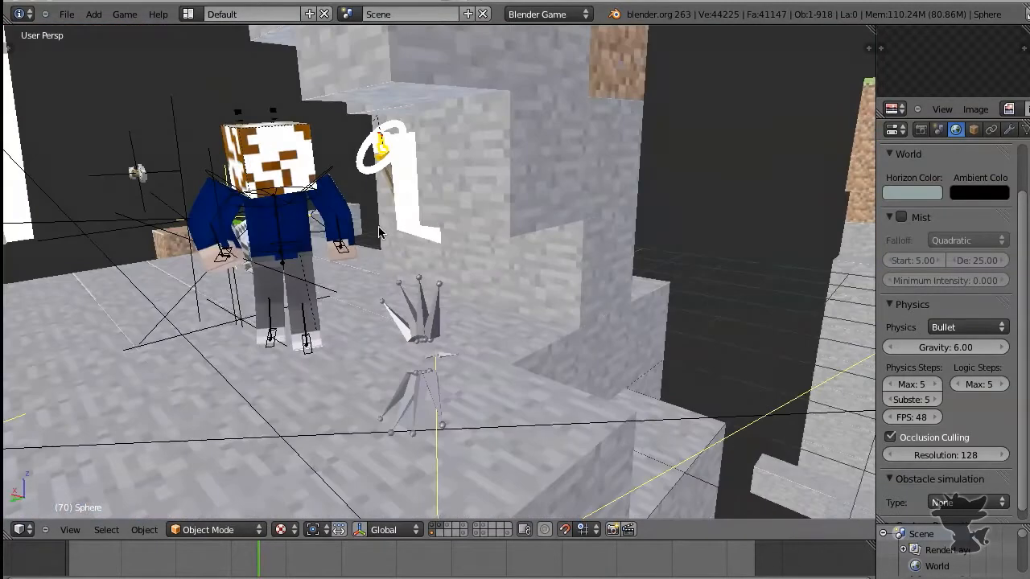
{"action": "right_click", "coordinate": [343, 247]}
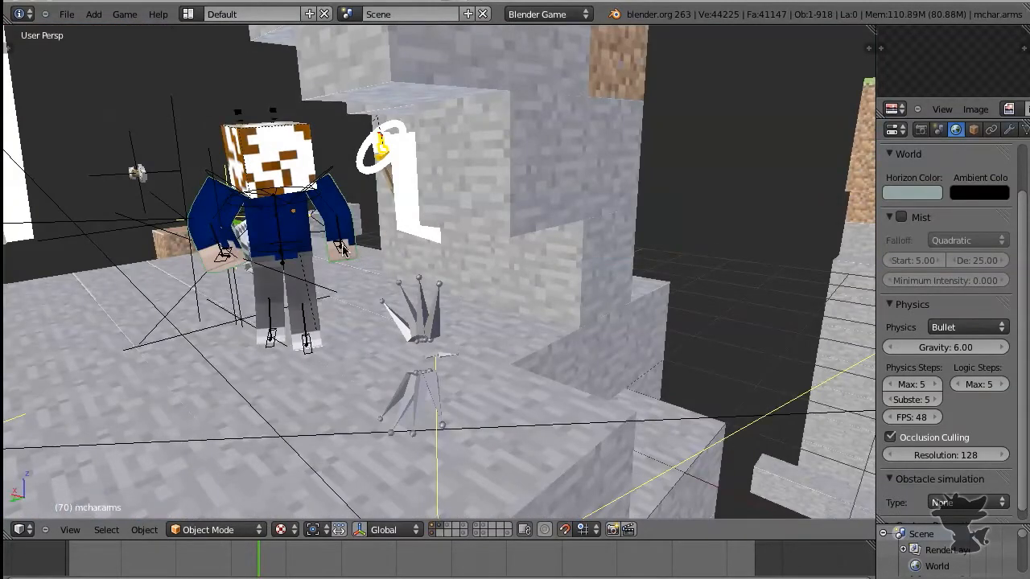
{"action": "right_click", "coordinate": [343, 247]}
{"action": "right_click", "coordinate": [342, 247]}
{"action": "right_click", "coordinate": [342, 250]}
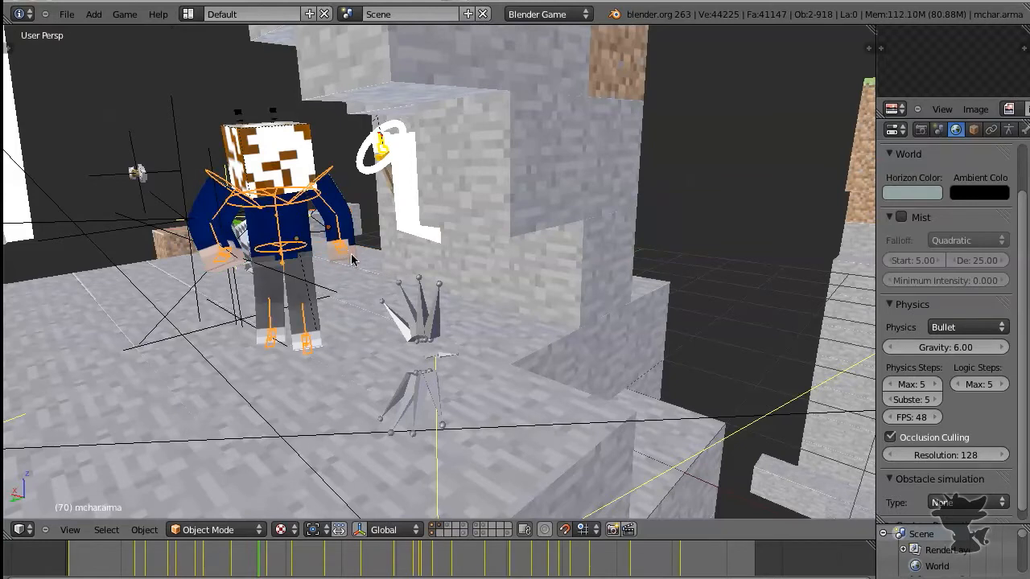
{"action": "middle_click_drag", "start_coordinate": [353, 257], "coordinate": [378, 195]}
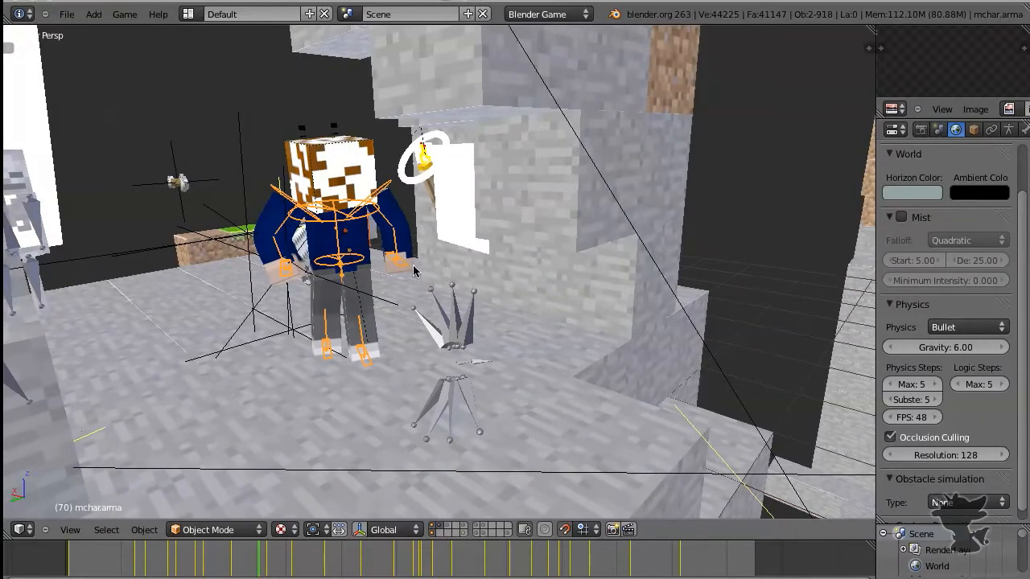
- Switch to the Game Logic layout and examine the sensor, controller and actuator bricks of mchar.arma
{"action": "key", "text": "ctrl+Right"}
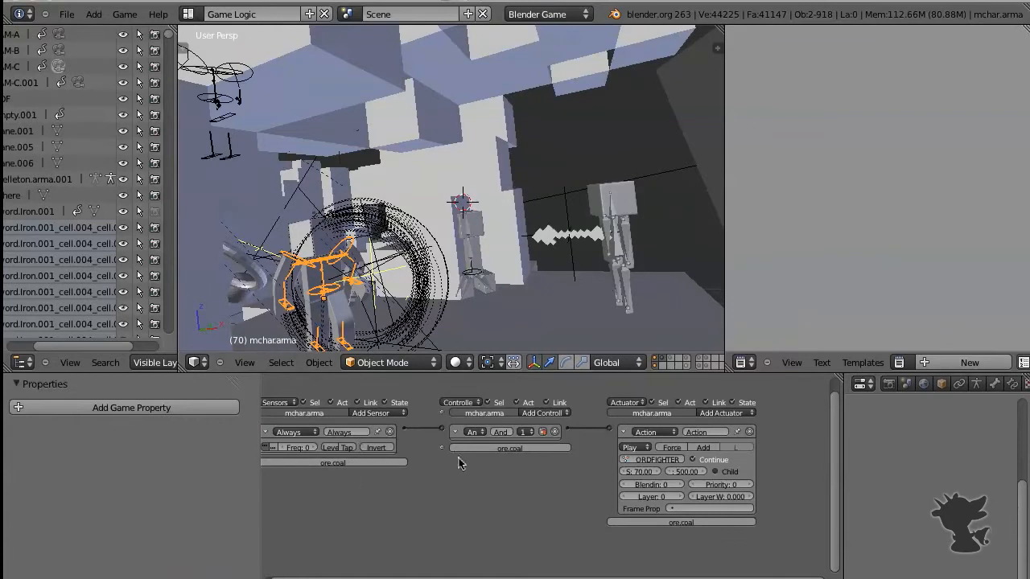
{"action": "scroll", "coordinate": [527, 469], "scroll_direction": "right", "scroll_amount": 3}
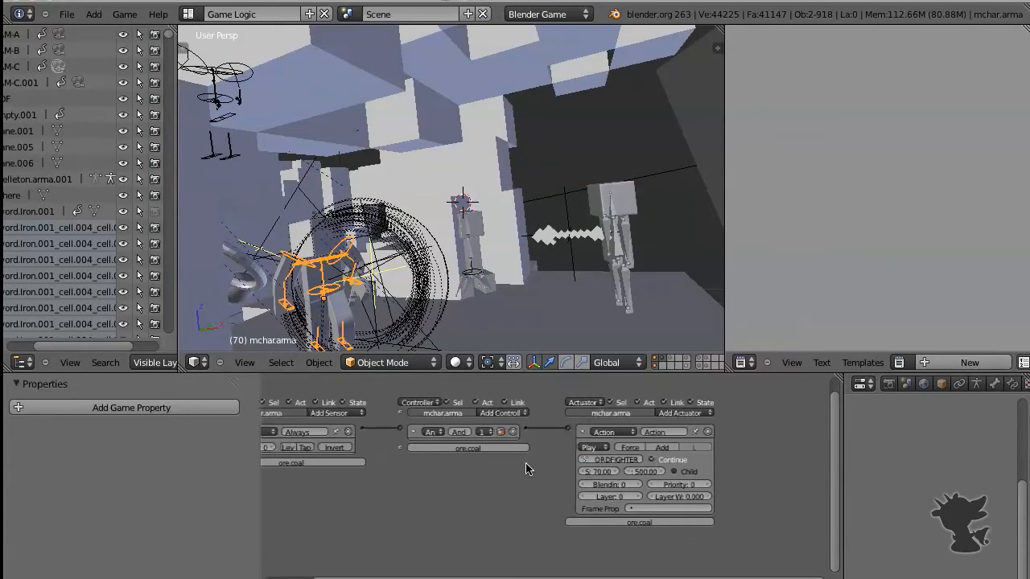
{"action": "scroll", "coordinate": [526, 469], "scroll_direction": "left", "scroll_amount": 5}
{"action": "scroll", "coordinate": [526, 469], "scroll_direction": "right", "scroll_amount": 2}
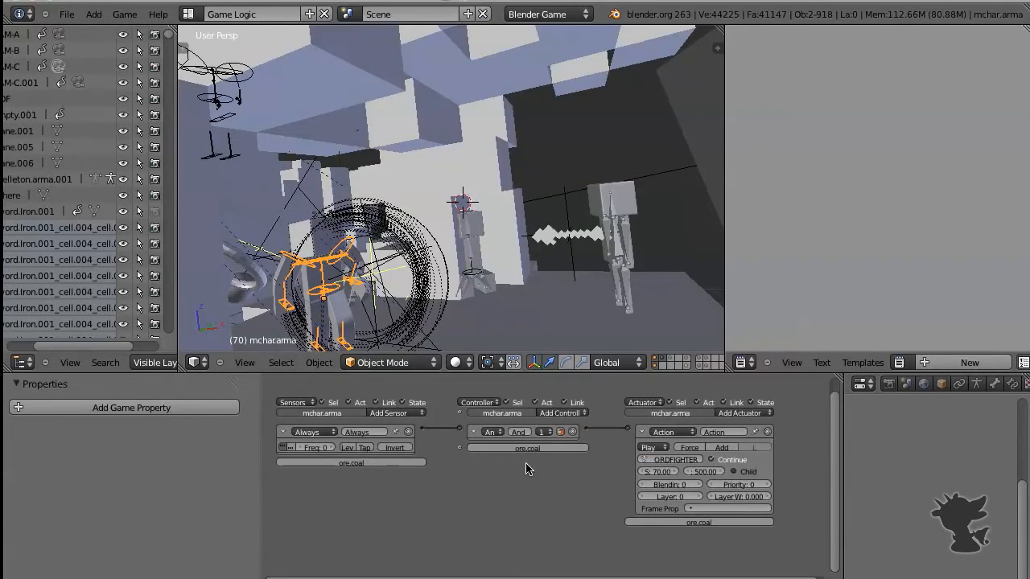
{"action": "scroll", "coordinate": [526, 469], "scroll_direction": "left", "scroll_amount": 2}
{"action": "scroll", "coordinate": [526, 469], "scroll_direction": "up", "scroll_amount": 1}
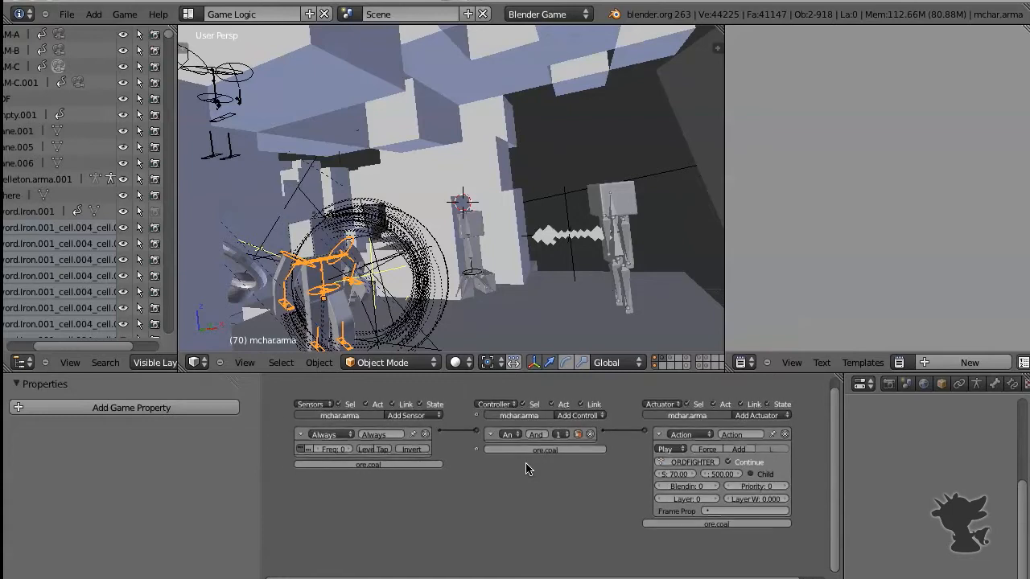
{"action": "scroll", "coordinate": [526, 469], "scroll_direction": "up", "scroll_amount": 2}
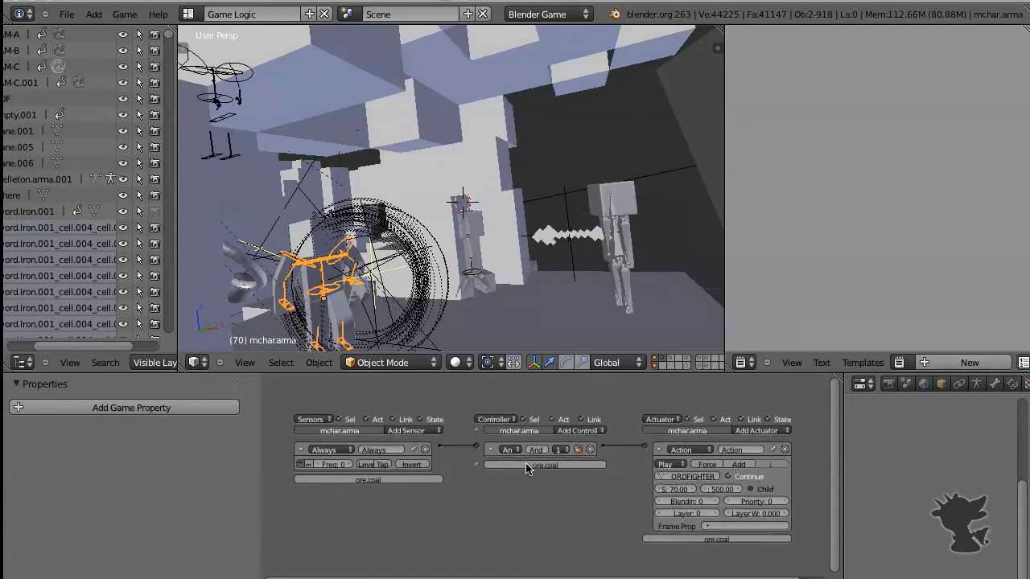
{"action": "scroll", "coordinate": [526, 469], "scroll_direction": "down", "scroll_amount": 1}
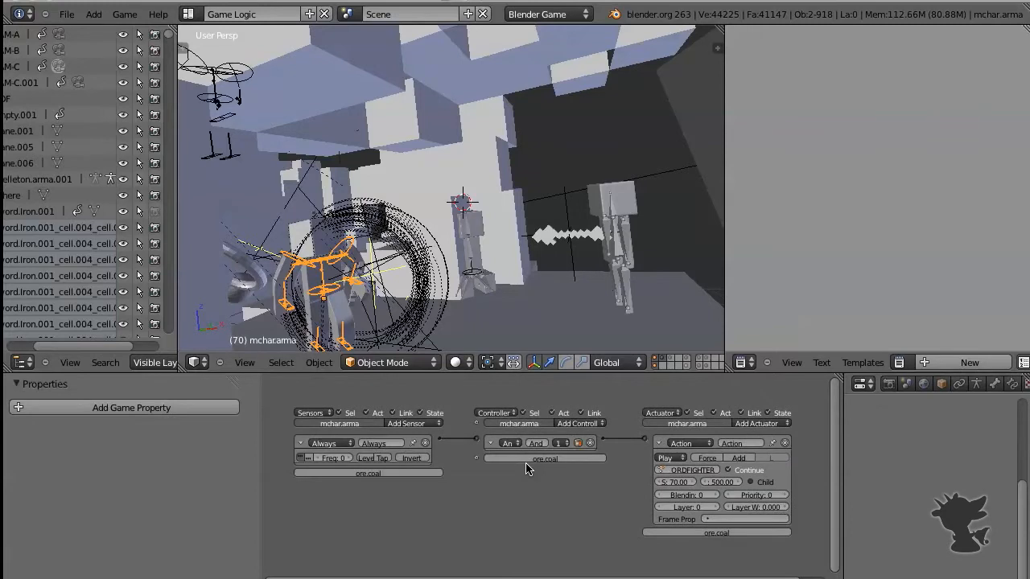
{"action": "scroll", "coordinate": [526, 469], "scroll_direction": "down", "scroll_amount": 1}
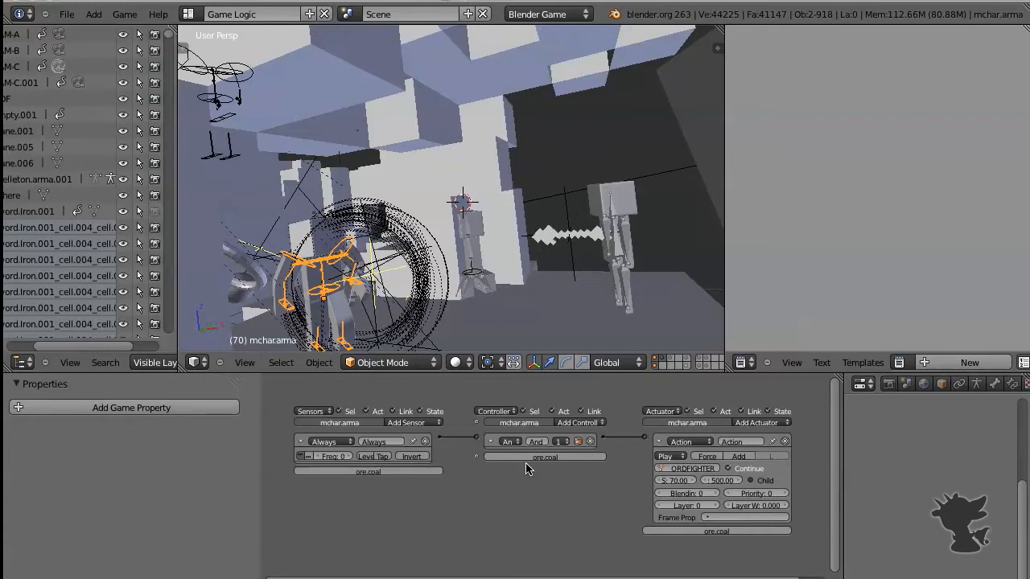
- Maximize the Logic Editor, hide its properties sidebar, and look through the actions available for the Action actuator
{"action": "key", "text": "ctrl+Up"}
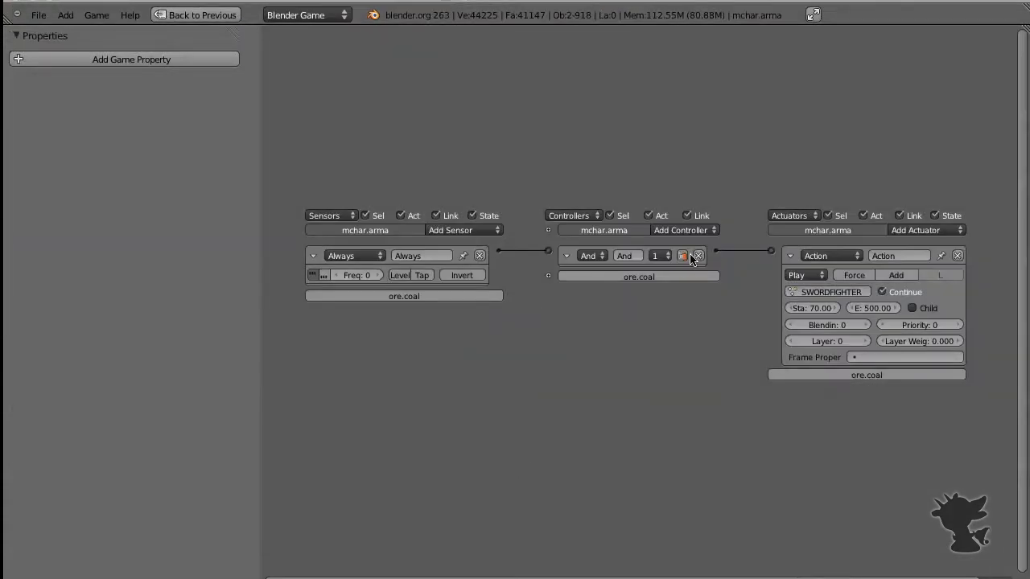
{"action": "key", "text": "n"}
{"action": "scroll", "coordinate": [688, 255], "scroll_direction": "up", "scroll_amount": 3}
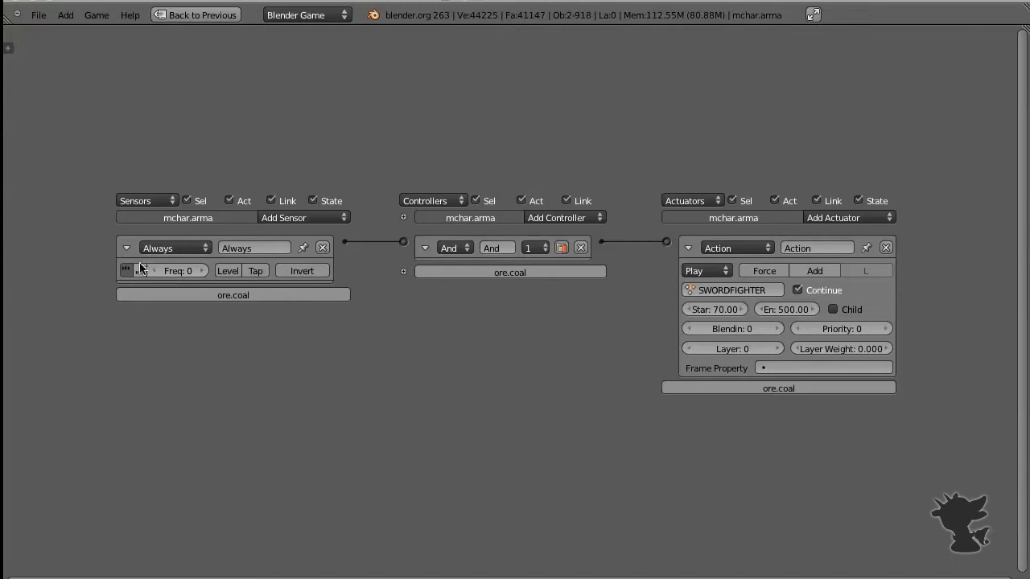
{"action": "left_click", "coordinate": [728, 292]}
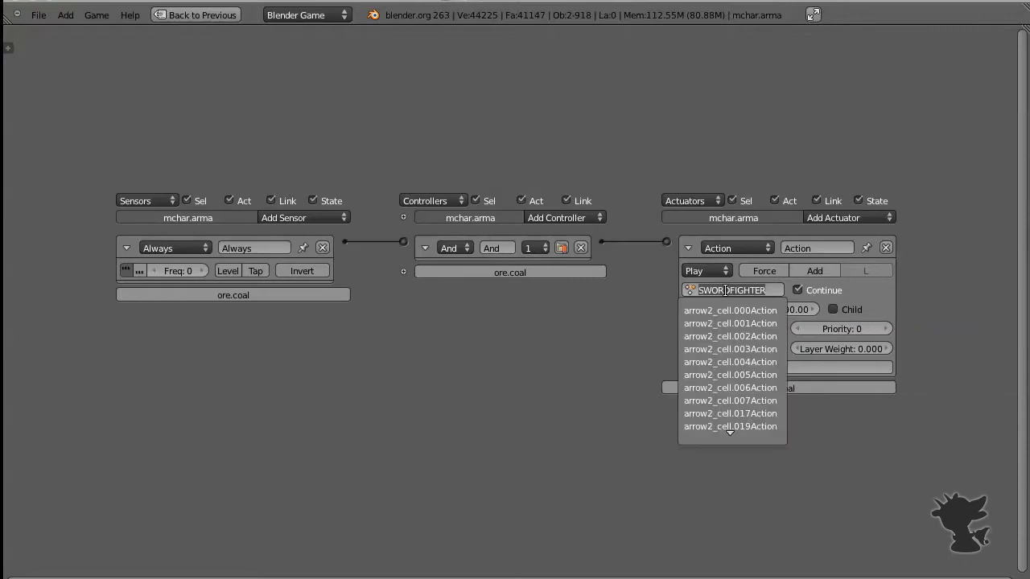
{"action": "left_click", "coordinate": [655, 276]}
- Switch to the Animation layout and view the SWORDFIGHTER action's keyframes in the maximized Action Editor
{"action": "key", "text": "ctrl+Up"}
{"action": "key", "text": "ctrl+Left"}
{"action": "key", "text": "ctrl+Left"}
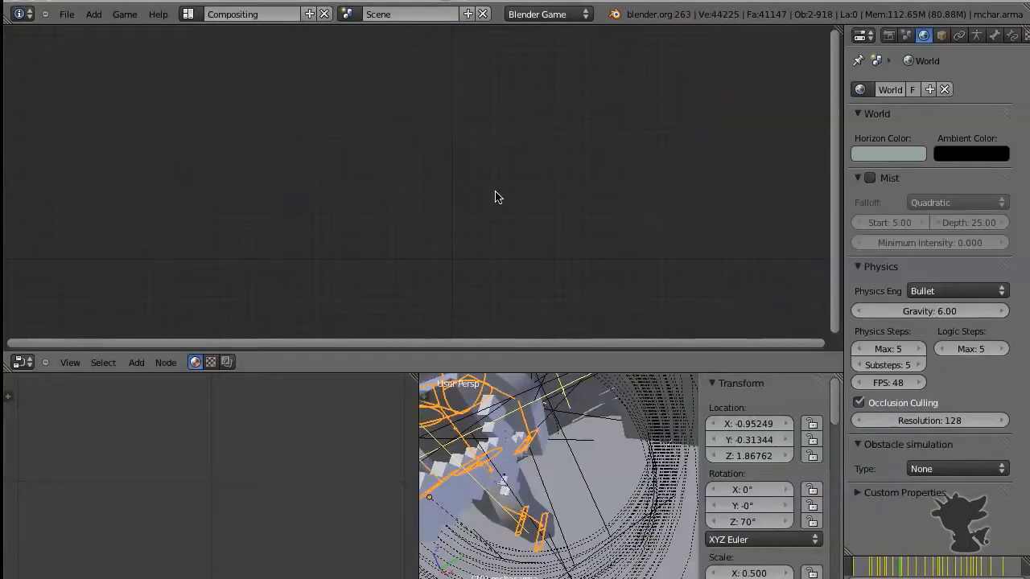
{"action": "key", "text": "ctrl+Left"}
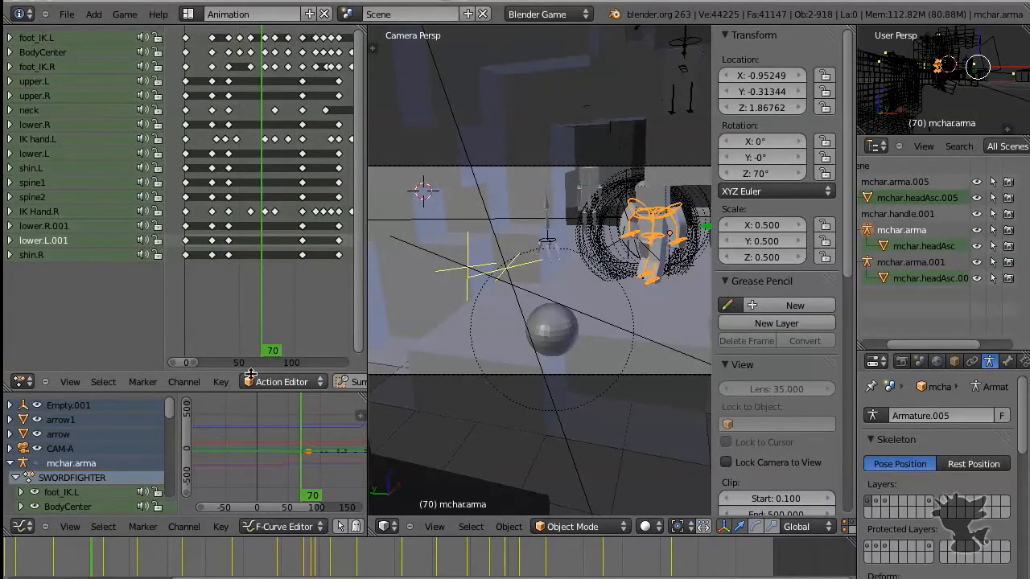
{"action": "scroll", "coordinate": [245, 230], "scroll_direction": "down", "scroll_amount": 3, "text": "ctrl"}
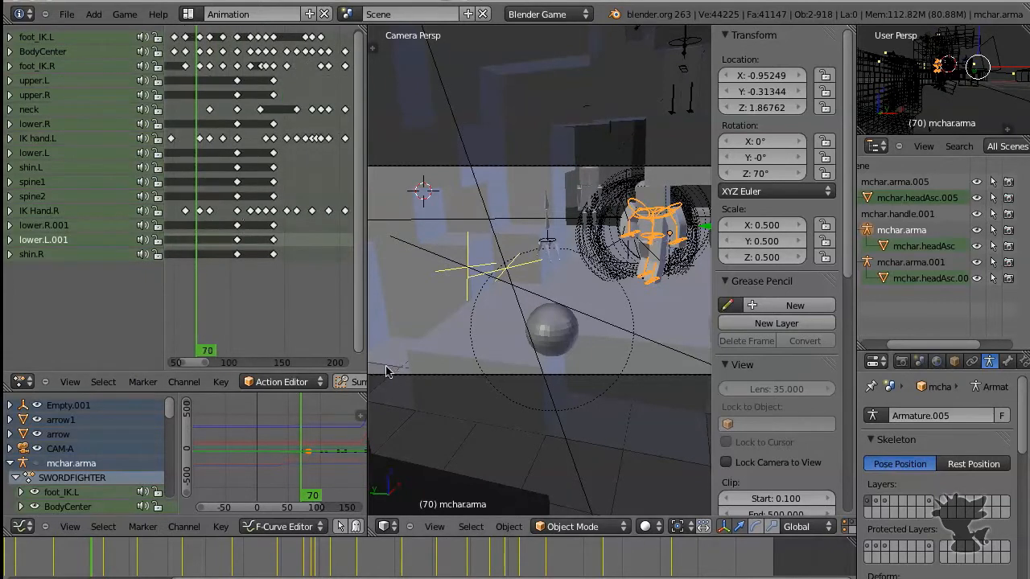
{"action": "key", "text": "ctrl+Up"}
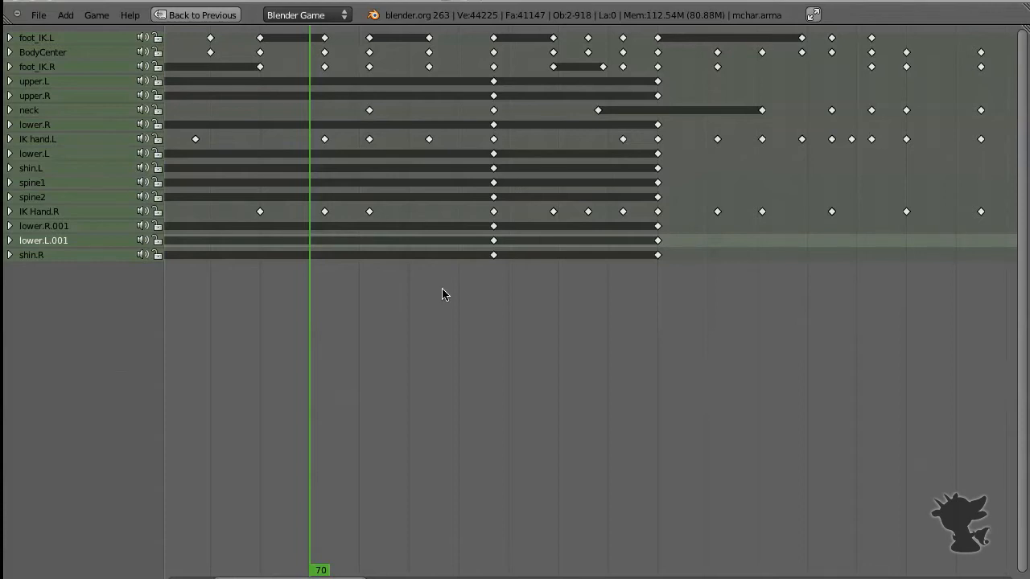
- Return to the Game Logic layout, maximize the Logic Editor, and check the Action actuator's start frame
{"action": "key", "text": "ctrl+Up"}
{"action": "key", "text": "ctrl+Right"}
{"action": "key", "text": "ctrl+Right"}
{"action": "key", "text": "ctrl+Right"}
{"action": "key", "text": "ctrl+Up"}
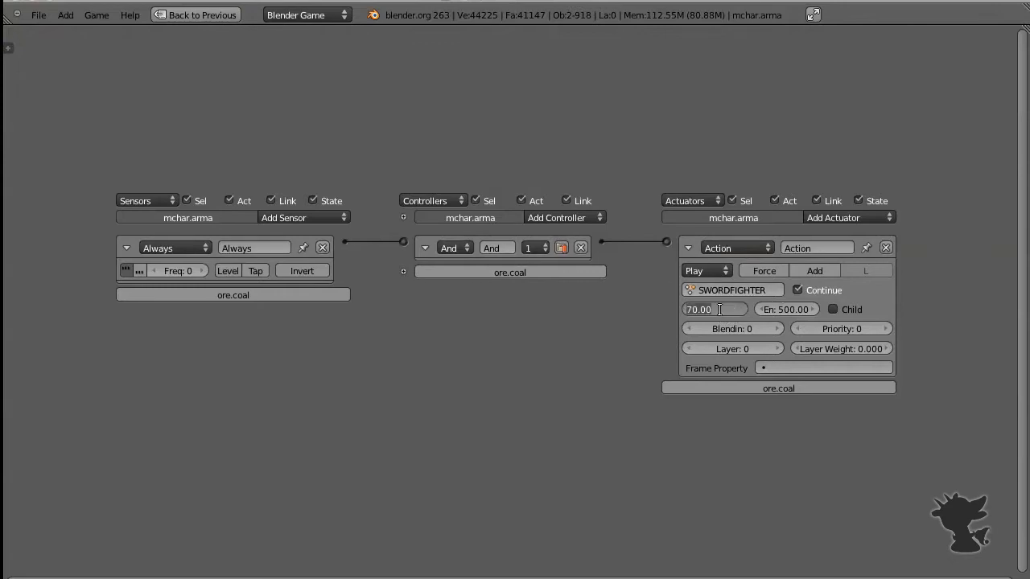
{"action": "key", "text": "Return"}
- Review the Action actuator in the maximized Logic Editor once more, and restore the full Game Logic layout
{"action": "key", "text": "ctrl+Up"}
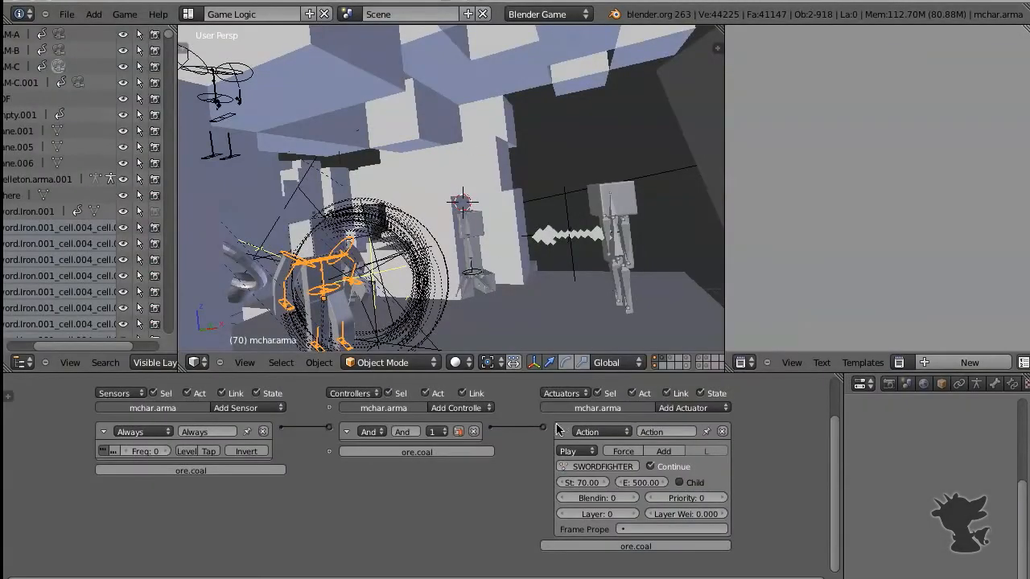
{"action": "key", "text": "ctrl+Up"}
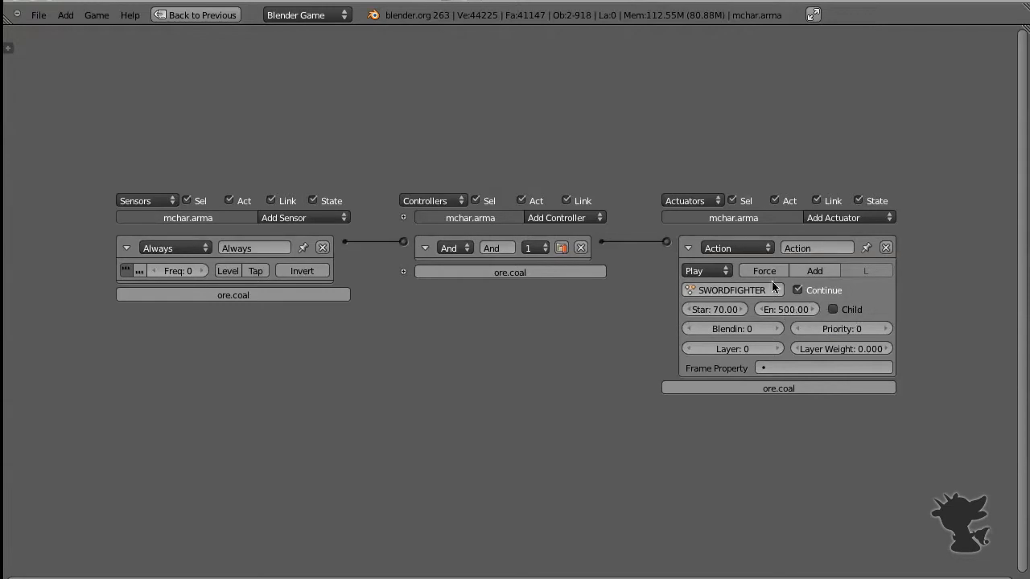
{"action": "key", "text": "ctrl+Up"}
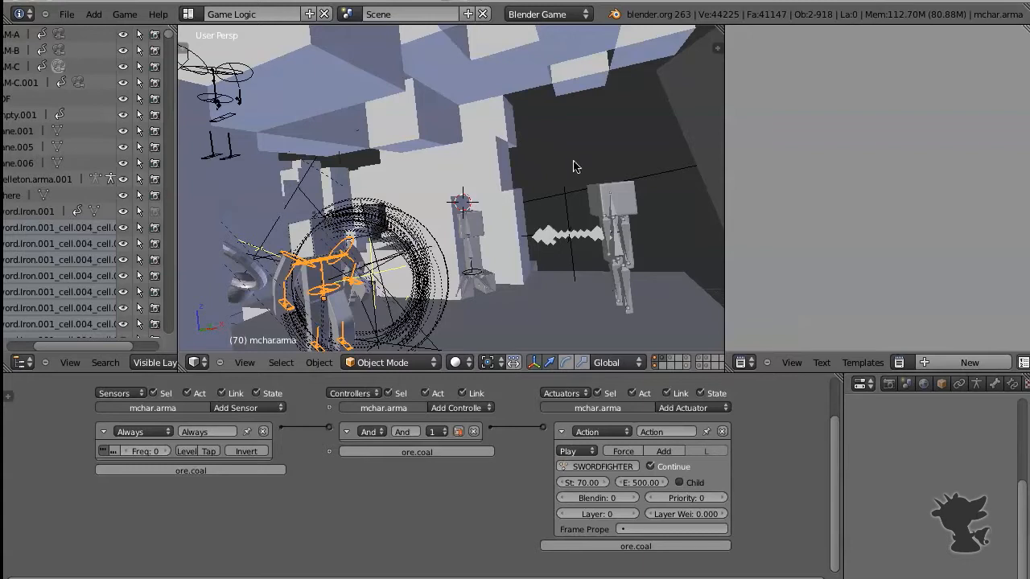
- Switch to the Default layout, check the Record Animation option, and test-run the game-engine simulation before stopping it
{"action": "key", "text": "ctrl+Left"}
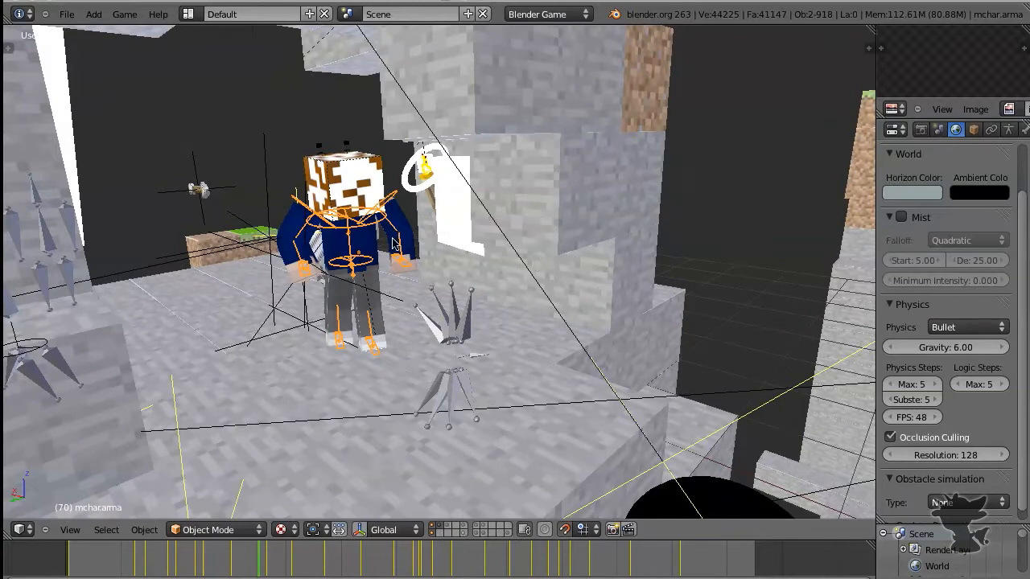
{"action": "left_click", "coordinate": [124, 14]}
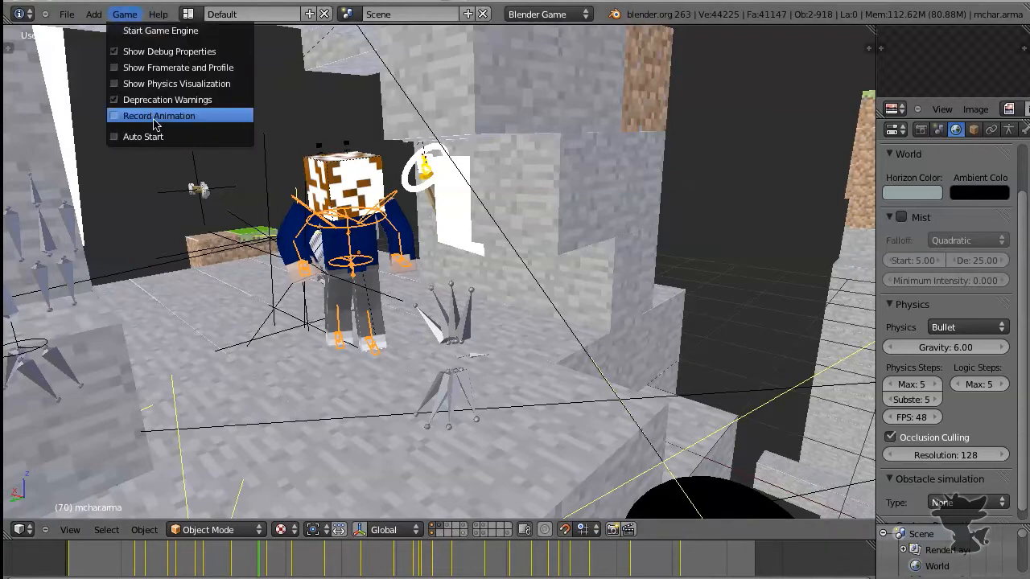
{"action": "middle_click_drag", "start_coordinate": [397, 292], "coordinate": [324, 255]}
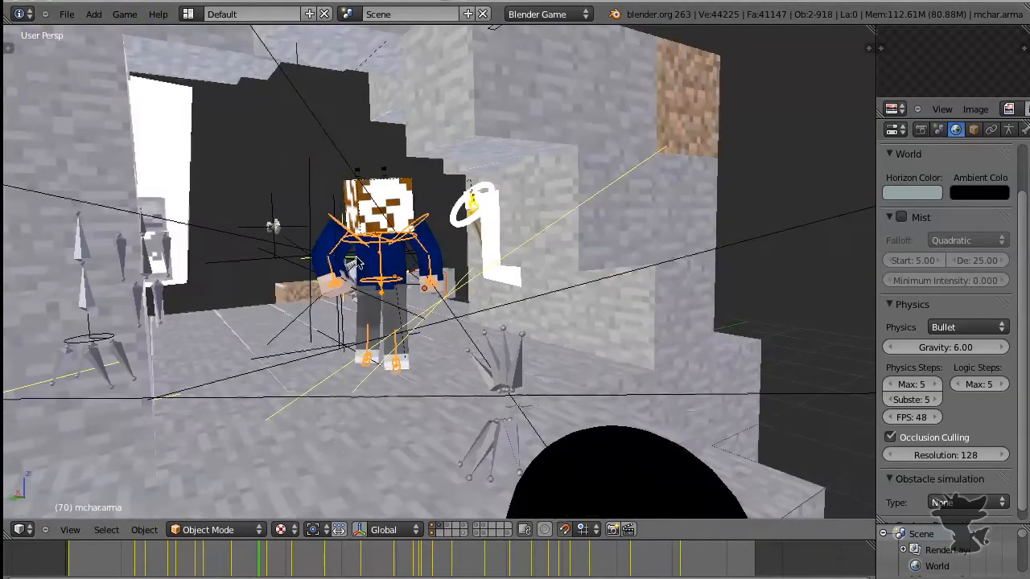
{"action": "scroll", "coordinate": [324, 256], "scroll_direction": "down", "scroll_amount": 3}
{"action": "scroll", "coordinate": [325, 256], "scroll_direction": "down", "scroll_amount": 1}
{"action": "scroll", "coordinate": [371, 265], "scroll_direction": "up", "scroll_amount": 2}
{"action": "middle_click_drag", "start_coordinate": [385, 274], "coordinate": [413, 299]}
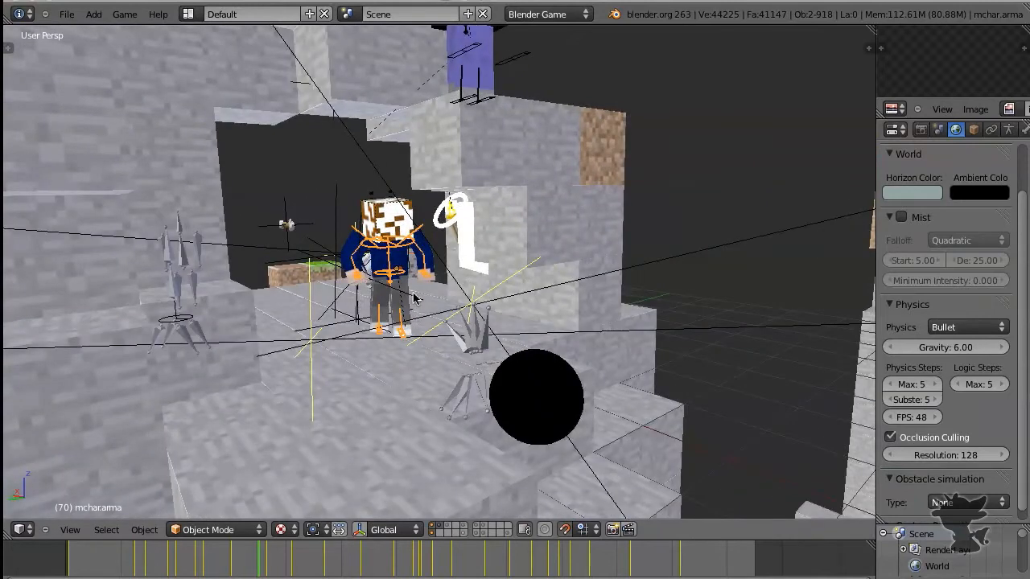
{"action": "key", "text": "p"}
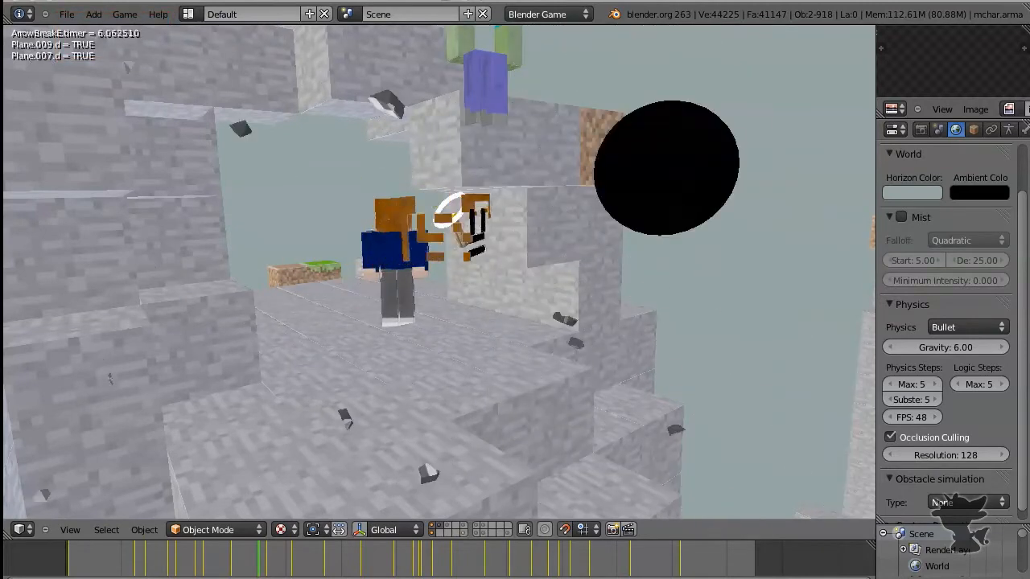
{"action": "key", "text": "Escape"}
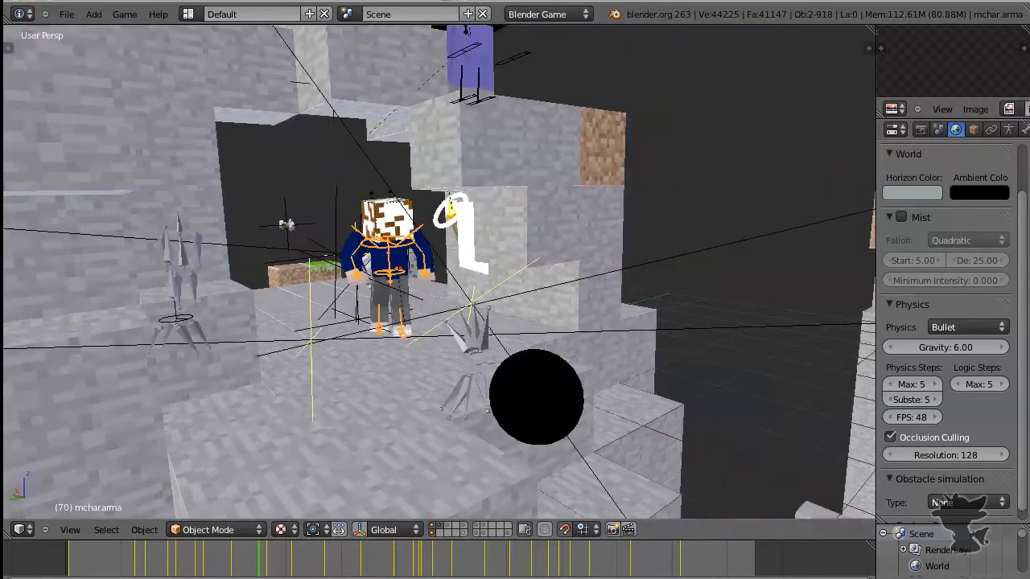
- Delete the black sphere in front of the character and test-run the game-engine simulation without it
{"action": "middle_click_drag", "start_coordinate": [406, 354], "coordinate": [493, 338]}
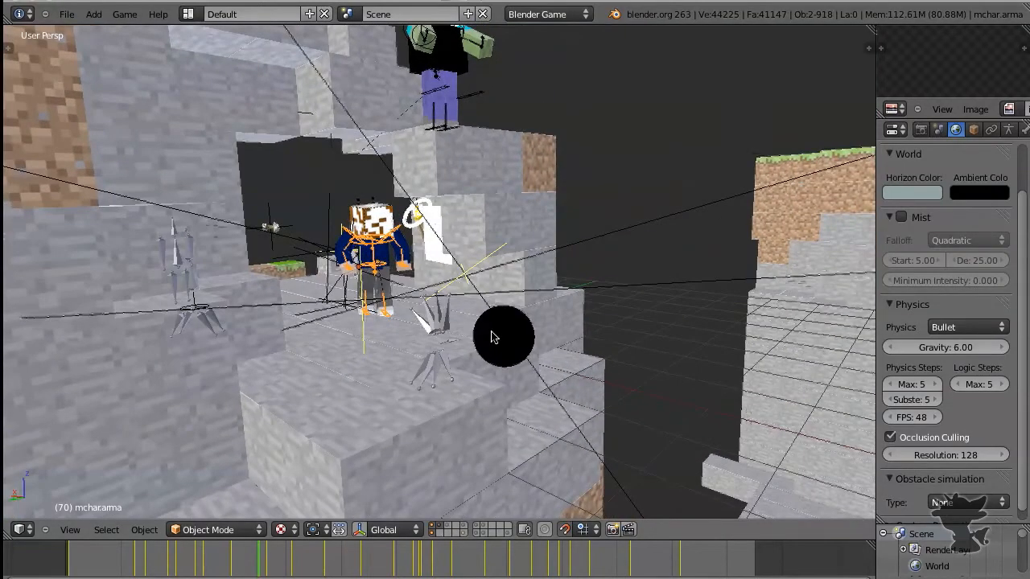
{"action": "right_click", "coordinate": [484, 337]}
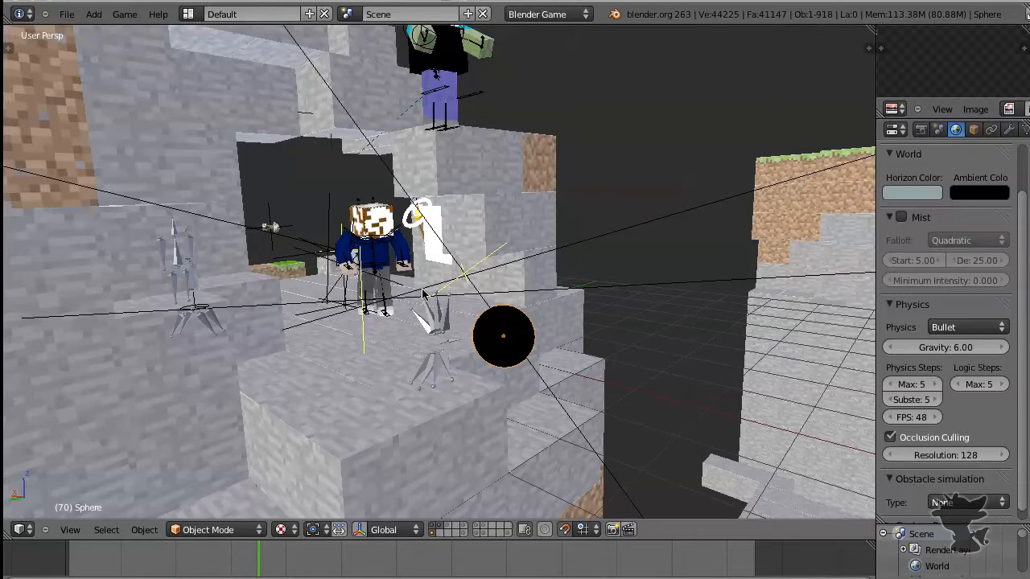
{"action": "middle_click_drag", "start_coordinate": [370, 250], "coordinate": [396, 309]}
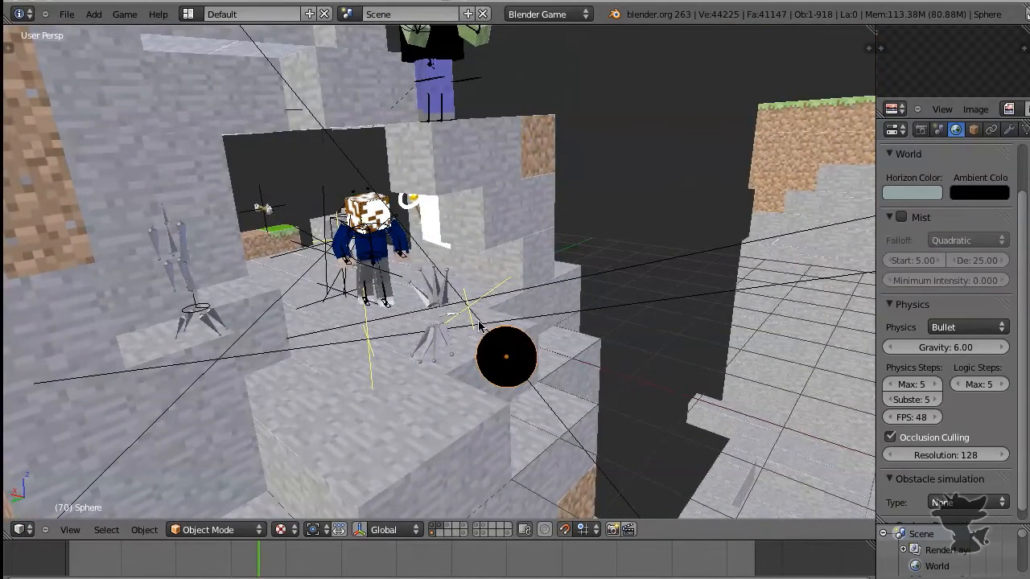
{"action": "middle_click_drag", "start_coordinate": [478, 326], "coordinate": [465, 278]}
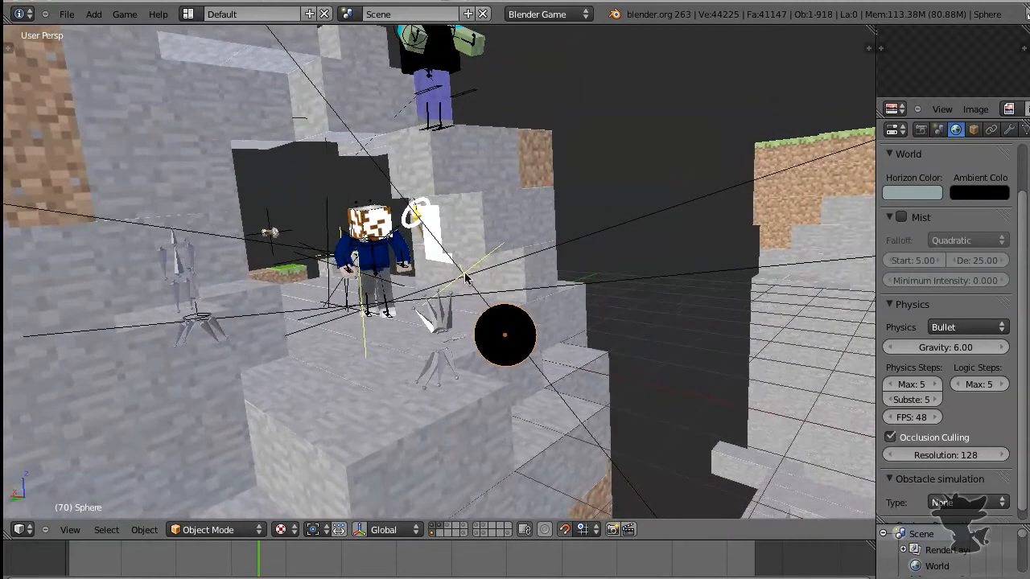
{"action": "key", "text": "x"}
{"action": "left_click", "coordinate": [481, 260]}
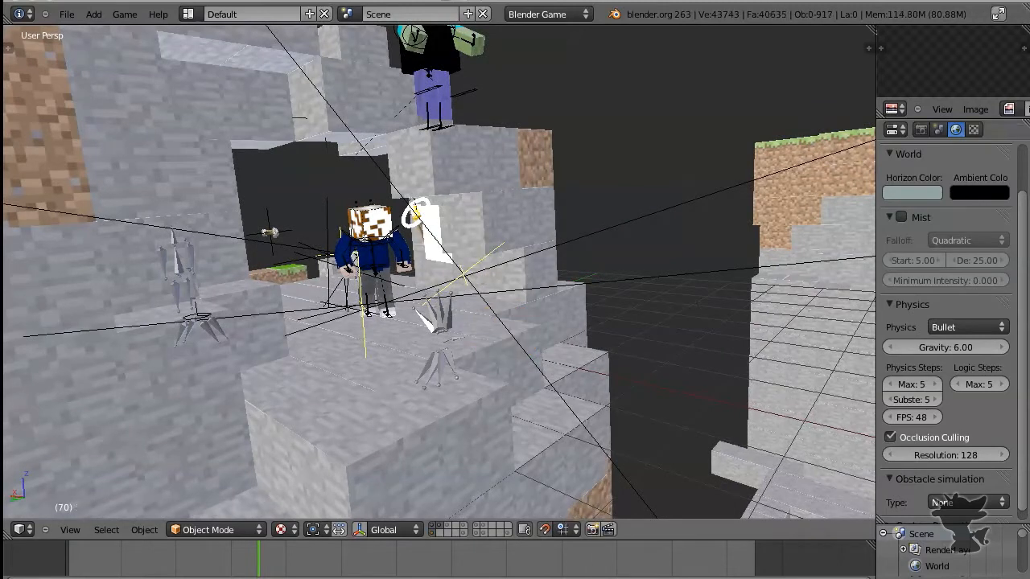
{"action": "key", "text": "p"}
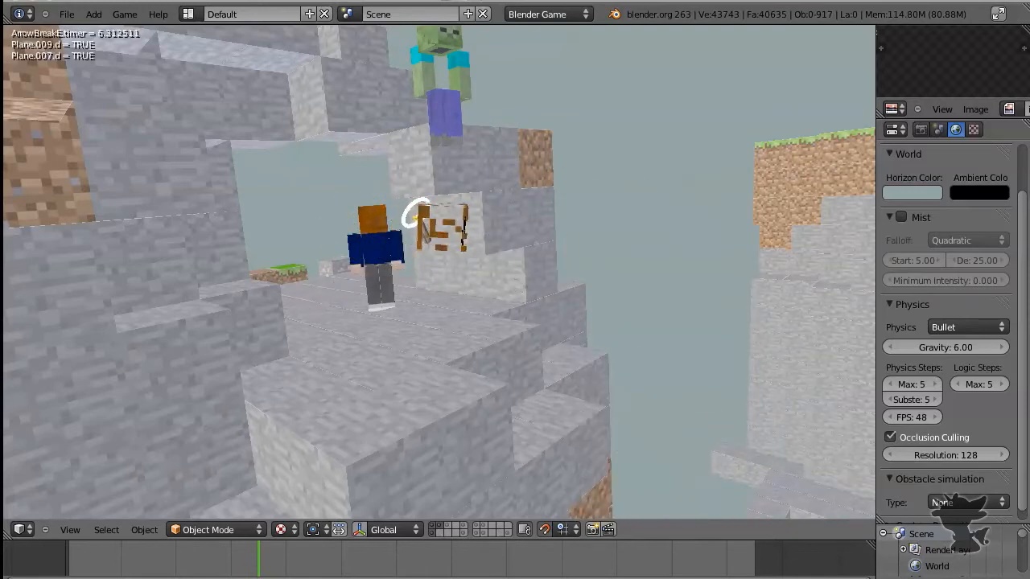
{"action": "key", "text": "Escape"}
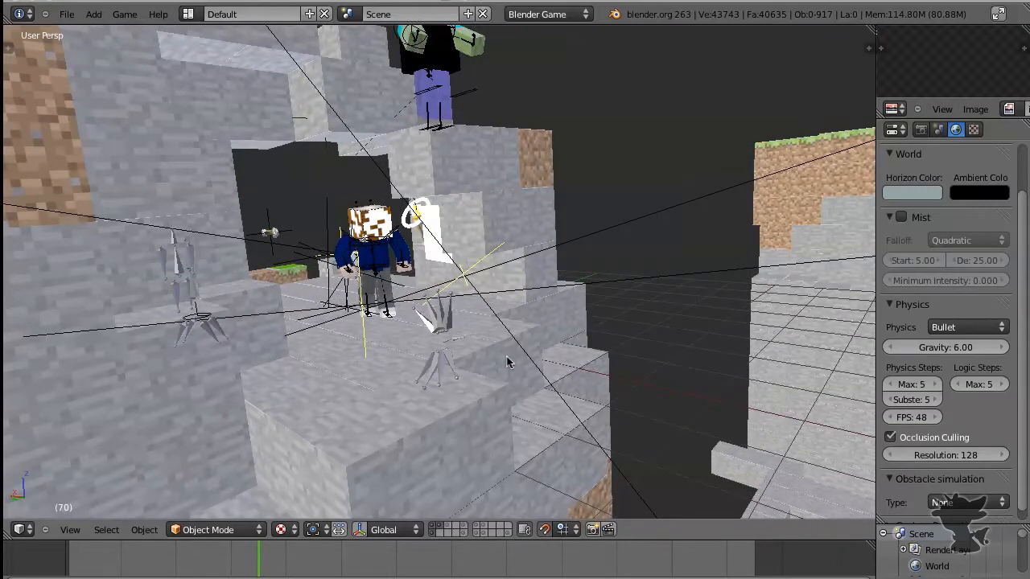
- Undo the sphere's deletion and selection, and look over the cliff scene around it
{"action": "key", "text": "ctrl+z"}
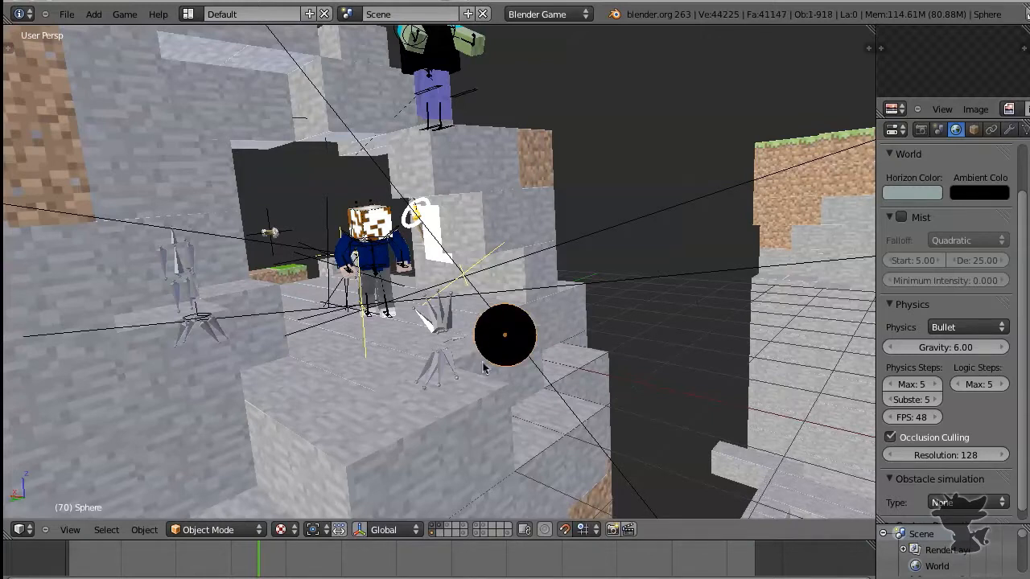
{"action": "key", "text": "ctrl+z"}
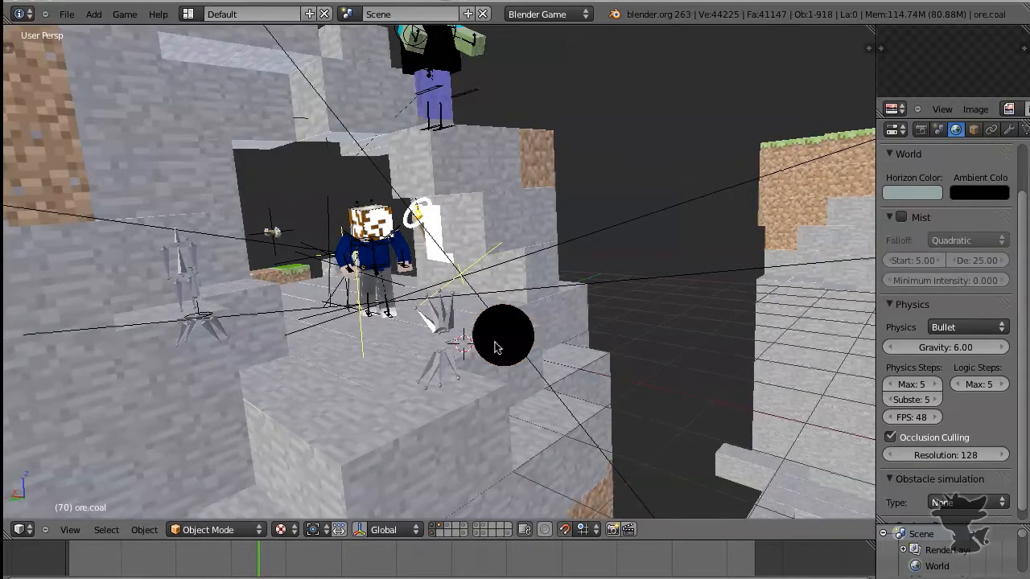
{"action": "middle_click_drag", "start_coordinate": [508, 346], "coordinate": [448, 359]}
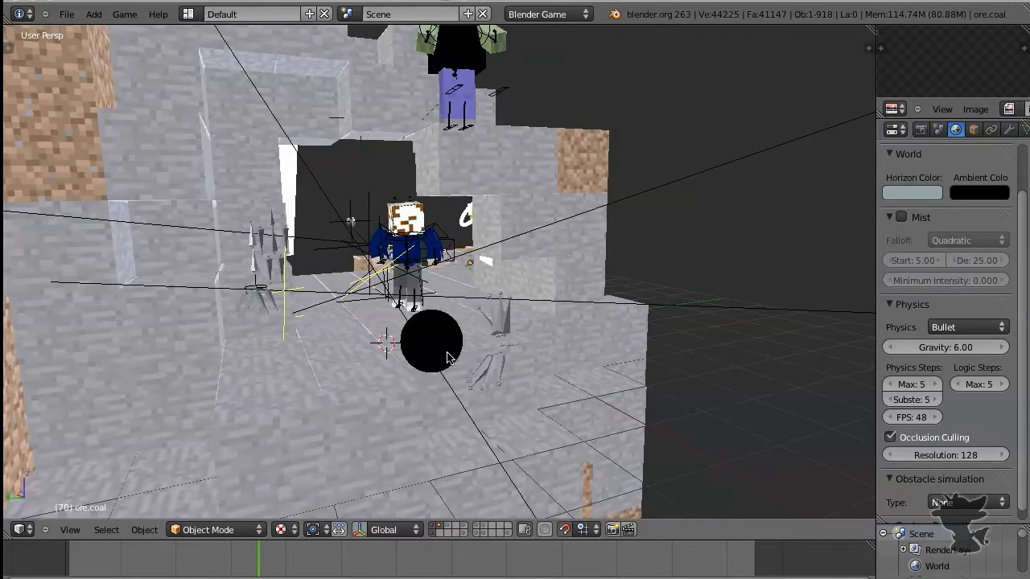
{"action": "middle_click_drag", "start_coordinate": [485, 315], "coordinate": [457, 334]}
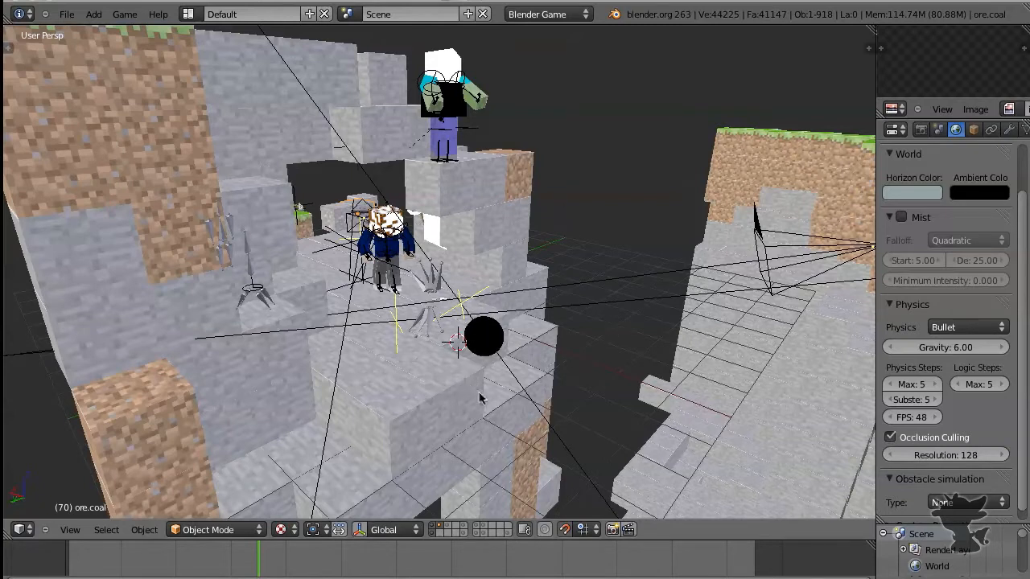
- Quit Blender and browse the Creeper WRKSHP folder in Finder, previewing 6_fracture.png
{"action": "key", "text": "ctrl+q"}
{"action": "left_click", "coordinate": [471, 346]}
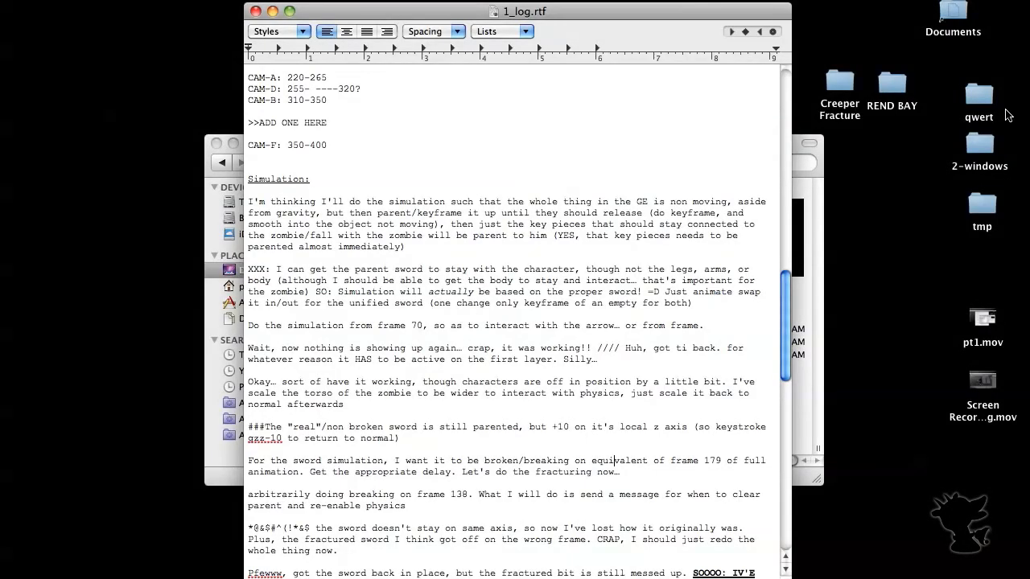
{"action": "left_click", "coordinate": [206, 170]}
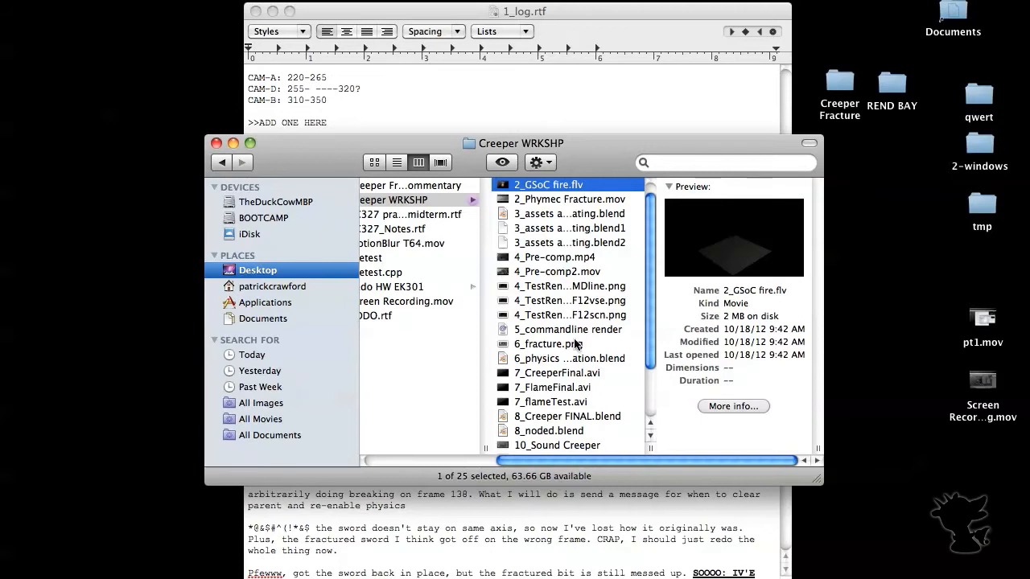
{"action": "scroll", "coordinate": [575, 345], "scroll_direction": "down", "scroll_amount": 5}
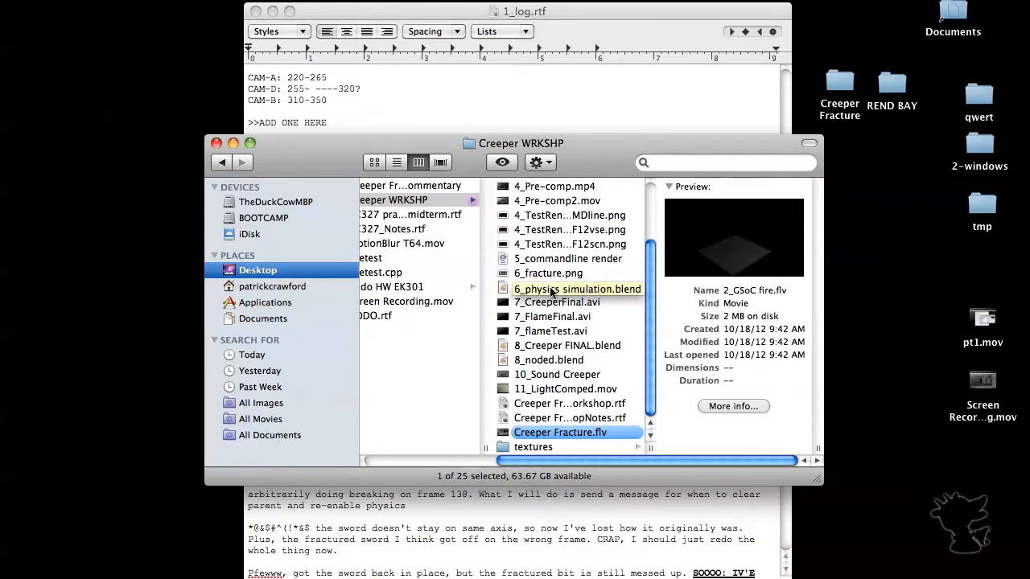
{"action": "left_click", "coordinate": [568, 273]}
{"action": "right_click", "coordinate": [558, 342]}
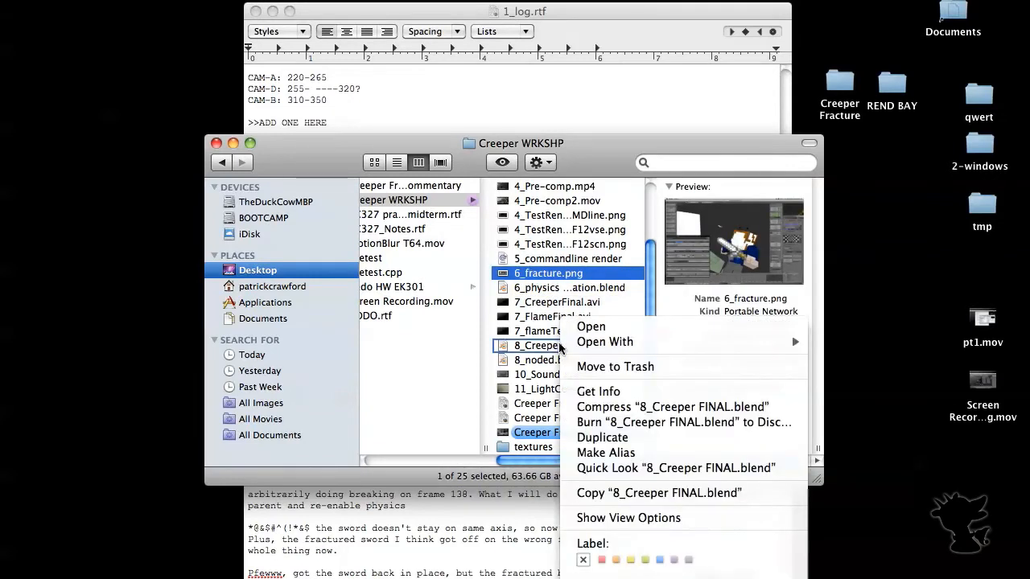
{"action": "mouse_move", "coordinate": [560, 342]}
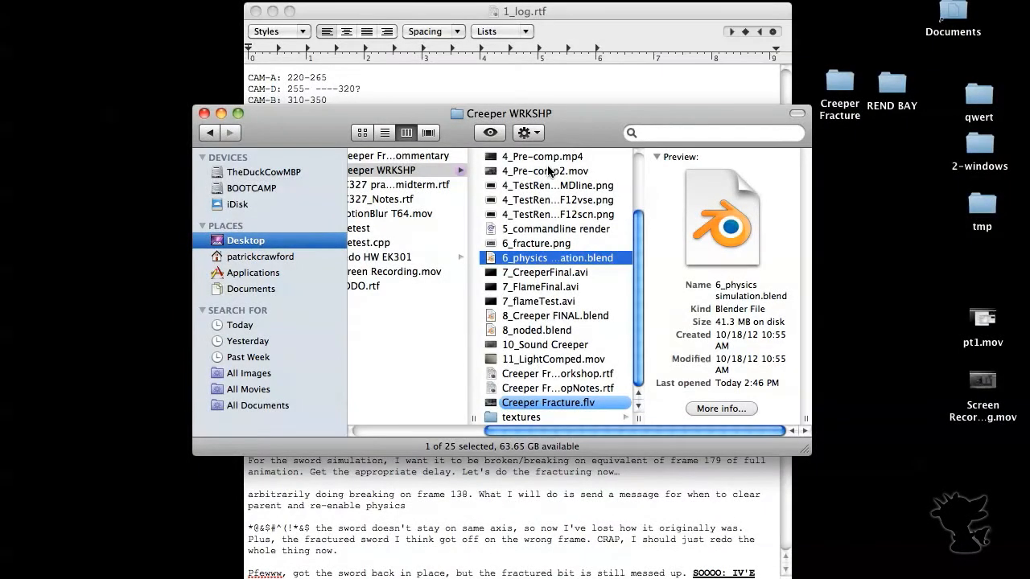
- Open 4_Pre-comp2.mov in QuickTime Player, play it to the close-up zombie fight, and pause there
{"action": "right_click", "coordinate": [546, 170]}
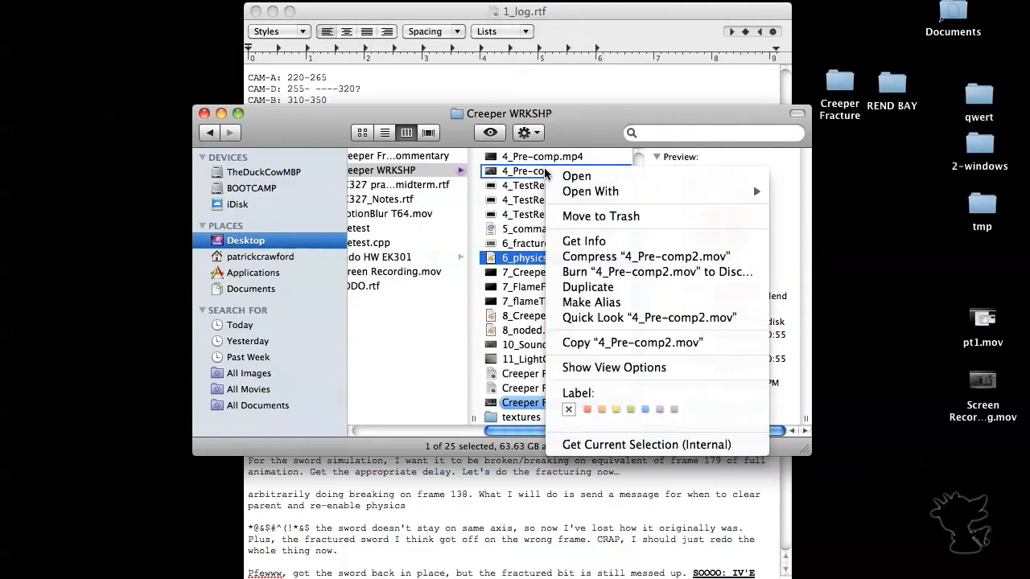
{"action": "mouse_move", "coordinate": [568, 191]}
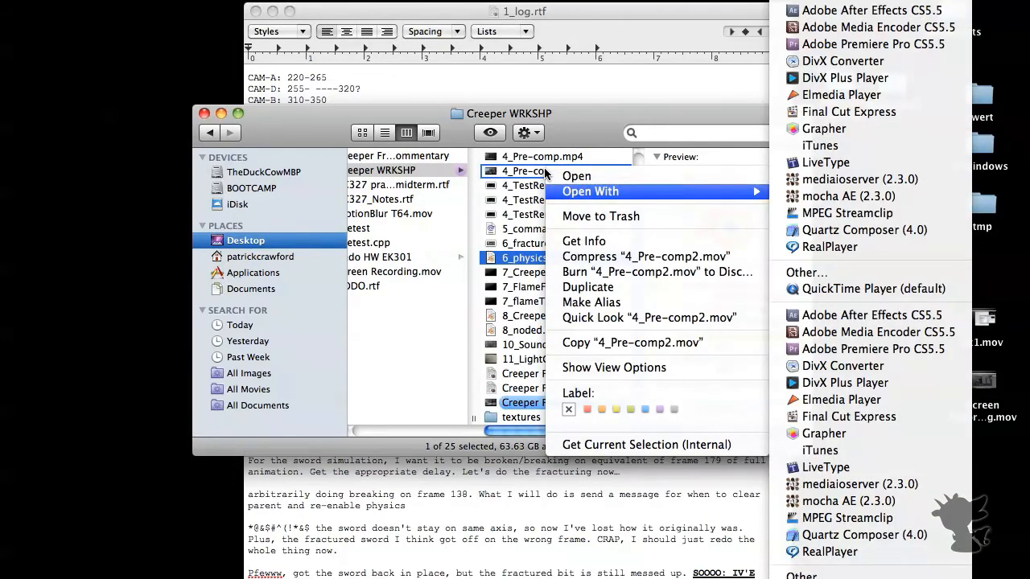
{"action": "left_click", "coordinate": [547, 174]}
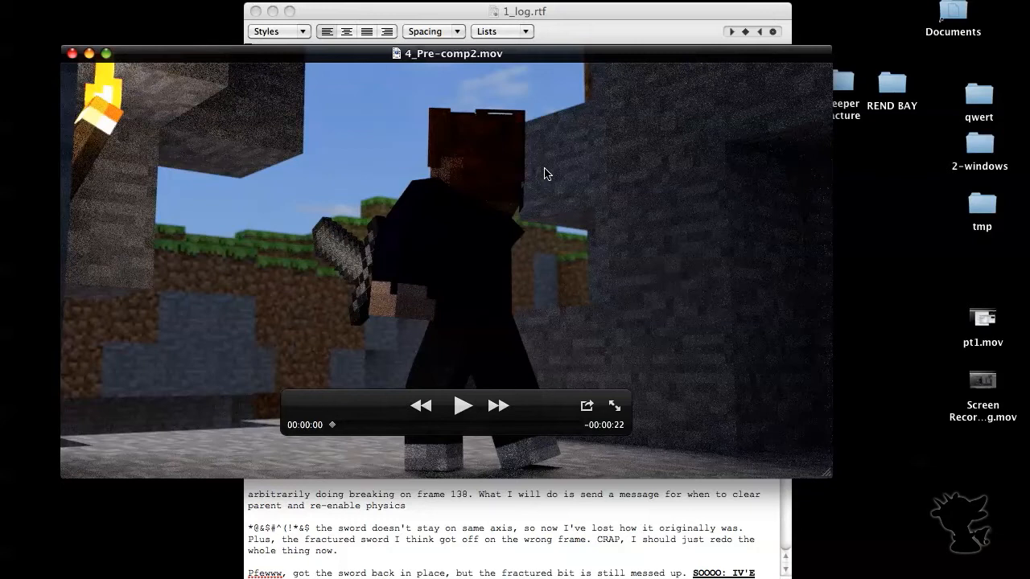
{"action": "key", "text": "space"}
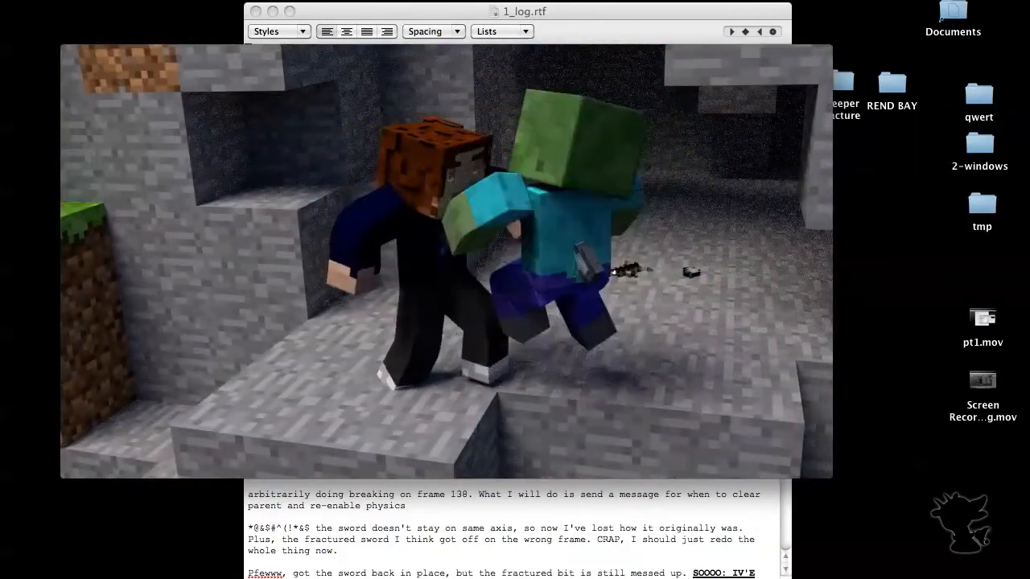
{"action": "key", "text": "space"}
- Step frame by frame back and forth through the close-up sword fight to examine the sword's fracture
{"action": "key", "text": "Right"}
{"action": "key", "text": "Right"}
{"action": "key", "text": "Right"}
{"action": "key", "text": "Right"}
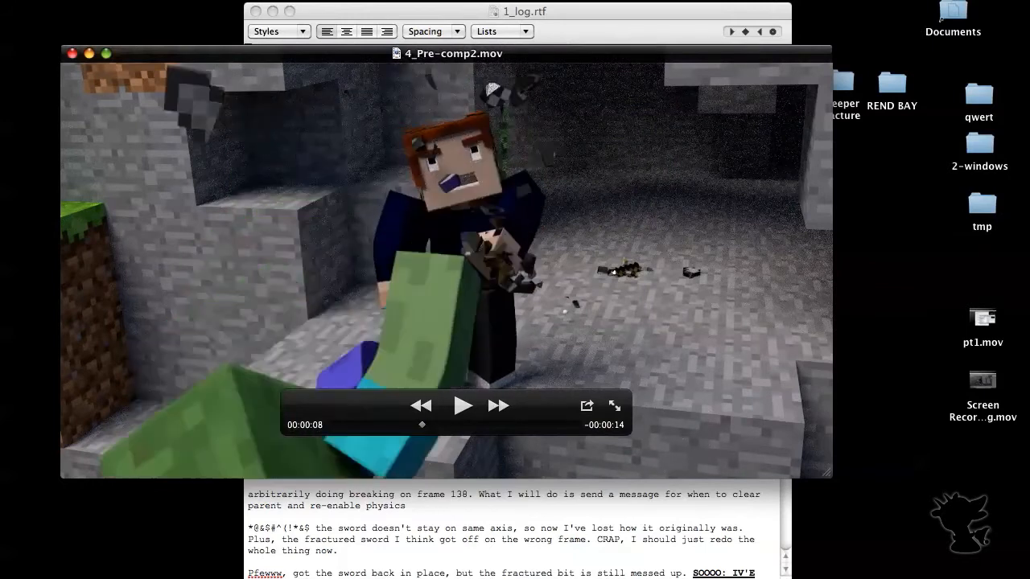
{"action": "key", "text": "Left"}
{"action": "key", "text": "Left"}
{"action": "key", "text": "Left"}
{"action": "key", "text": "Left"}
{"action": "key", "text": "Right"}
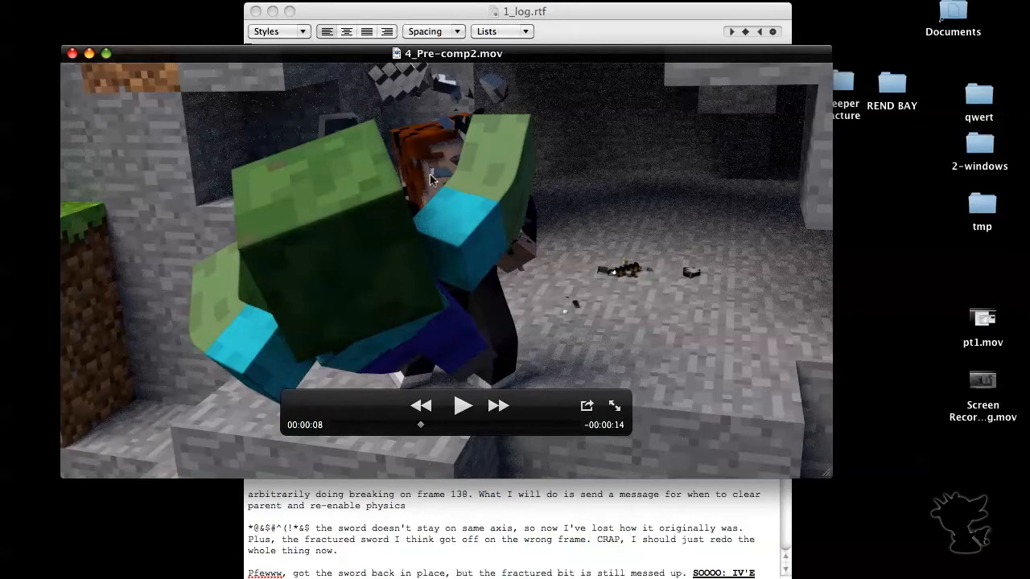
{"action": "key", "text": "Left"}
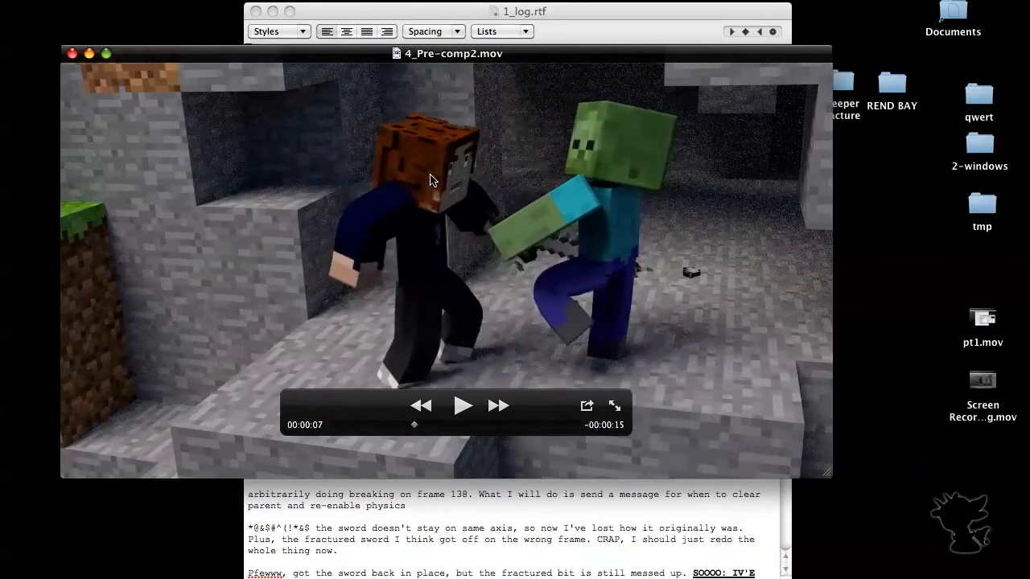
{"action": "key", "text": "Left"}
{"action": "key", "text": "Left"}
{"action": "key", "text": "Left"}
{"action": "key", "text": "Left"}
{"action": "key", "text": "Right"}
{"action": "key", "text": "Right"}
{"action": "key", "text": "Right"}
{"action": "key", "text": "Right"}
{"action": "key", "text": "Right"}
{"action": "key", "text": "Right"}
{"action": "key", "text": "Right"}
{"action": "key", "text": "Right"}
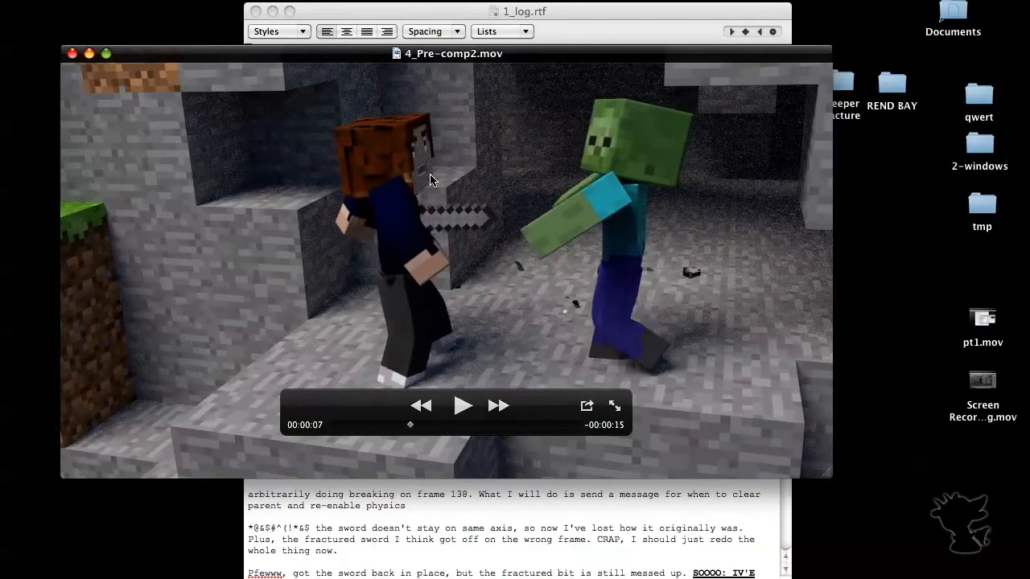
- Step forward from the close-up fight through the overhead shot of the flying sword fragments to the wide cliff shot
{"action": "key", "text": "Right"}
{"action": "key", "text": "Right"}
{"action": "key", "text": "Right"}
{"action": "key", "text": "Right"}
{"action": "key", "text": "Right"}
{"action": "key", "text": "Right"}
{"action": "key", "text": "Right"}
{"action": "key", "text": "Right"}
{"action": "key", "text": "Right"}
{"action": "key", "text": "Right"}
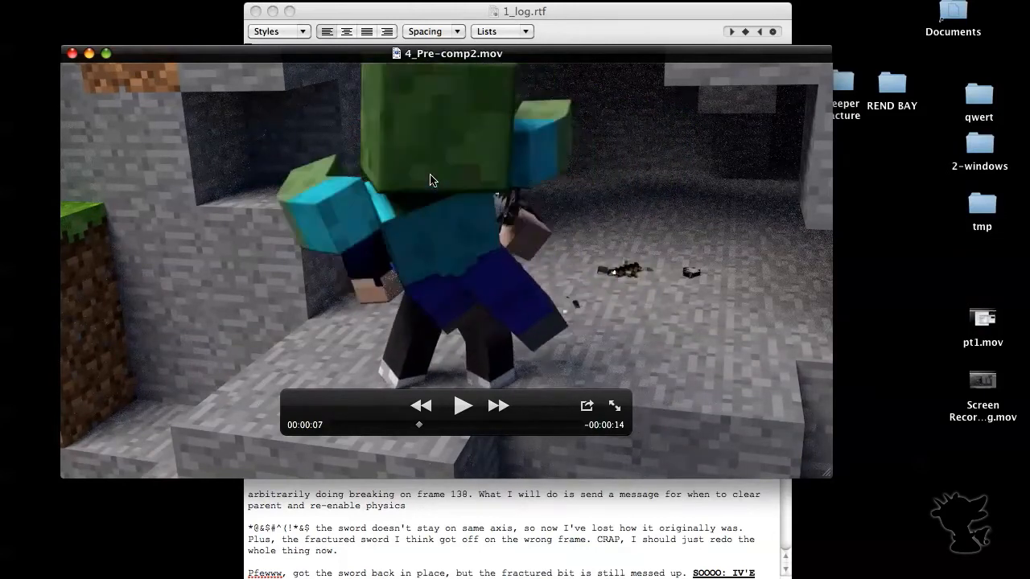
{"action": "key", "text": "Right"}
{"action": "key", "text": "Right"}
{"action": "key", "text": "Right"}
{"action": "key", "text": "Right"}
{"action": "key", "text": "Right"}
{"action": "key", "text": "Right"}
{"action": "key", "text": "Right"}
{"action": "key", "text": "Right"}
{"action": "key", "text": "Right"}
{"action": "key", "text": "Right"}
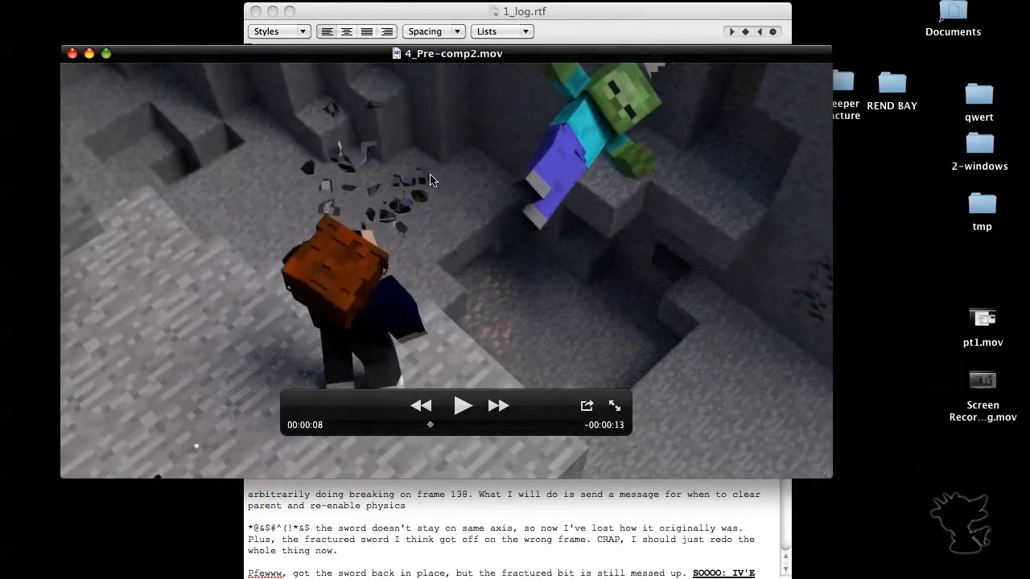
{"action": "key", "text": "Right"}
{"action": "key", "text": "Right"}
{"action": "key", "text": "Right"}
{"action": "key", "text": "Right"}
{"action": "key", "text": "Right"}
{"action": "key", "text": "Right"}
{"action": "key", "text": "Right"}
{"action": "key", "text": "Right"}
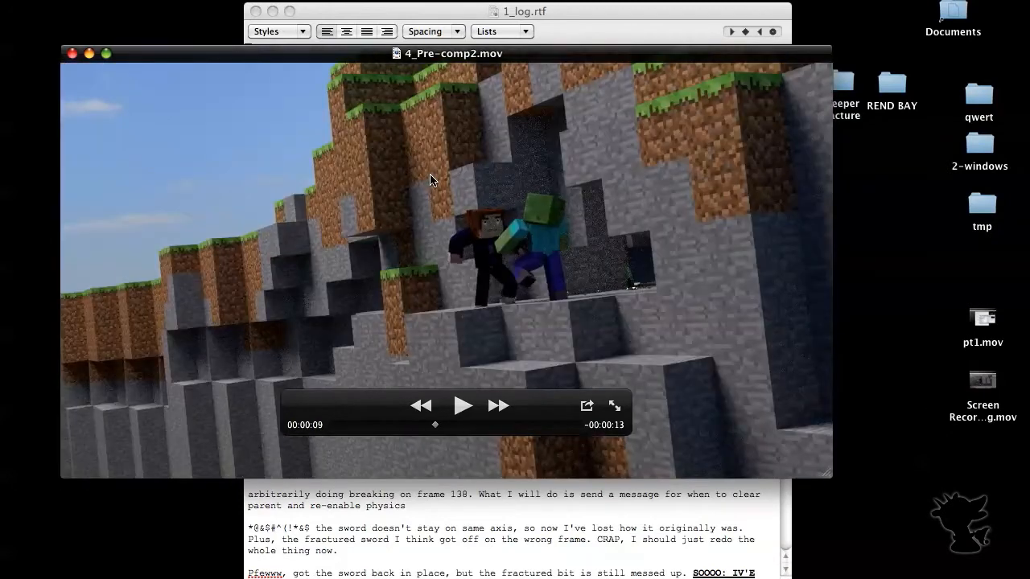
- Step forward and back through the wide cliff shot to examine the same zombie attack from that camera
{"action": "key", "text": "Right"}
{"action": "key", "text": "Right"}
{"action": "key", "text": "Right"}
{"action": "key", "text": "Right"}
{"action": "key", "text": "Right"}
{"action": "key", "text": "Right"}
{"action": "key", "text": "Right"}
{"action": "key", "text": "Right"}
{"action": "key", "text": "Right"}
{"action": "key", "text": "Right"}
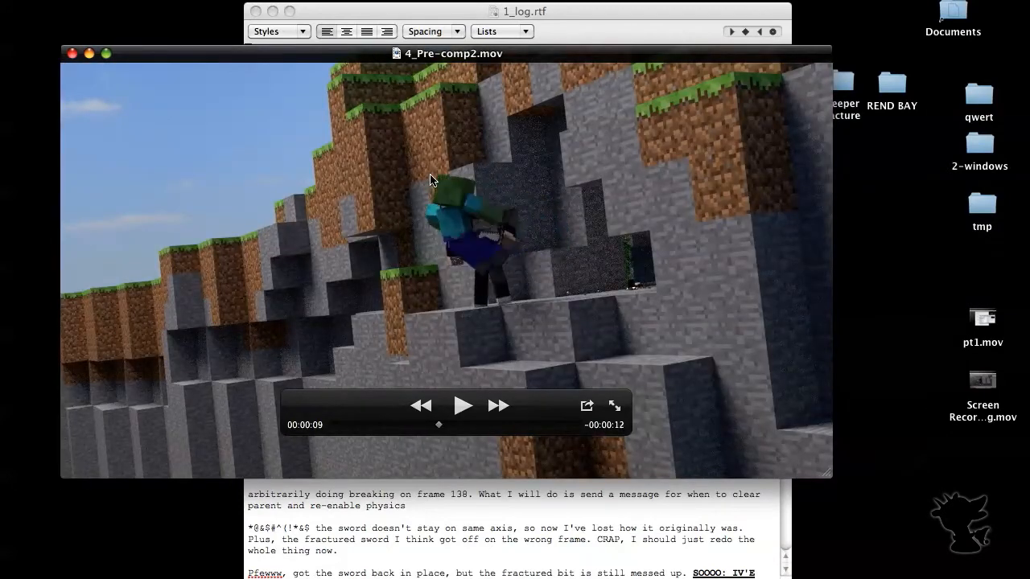
{"action": "key", "text": "Left"}
{"action": "key", "text": "Left"}
{"action": "key", "text": "Left"}
{"action": "key", "text": "Left"}
{"action": "key", "text": "Left"}
{"action": "key", "text": "Left"}
{"action": "key", "text": "Left"}
{"action": "key", "text": "Left"}
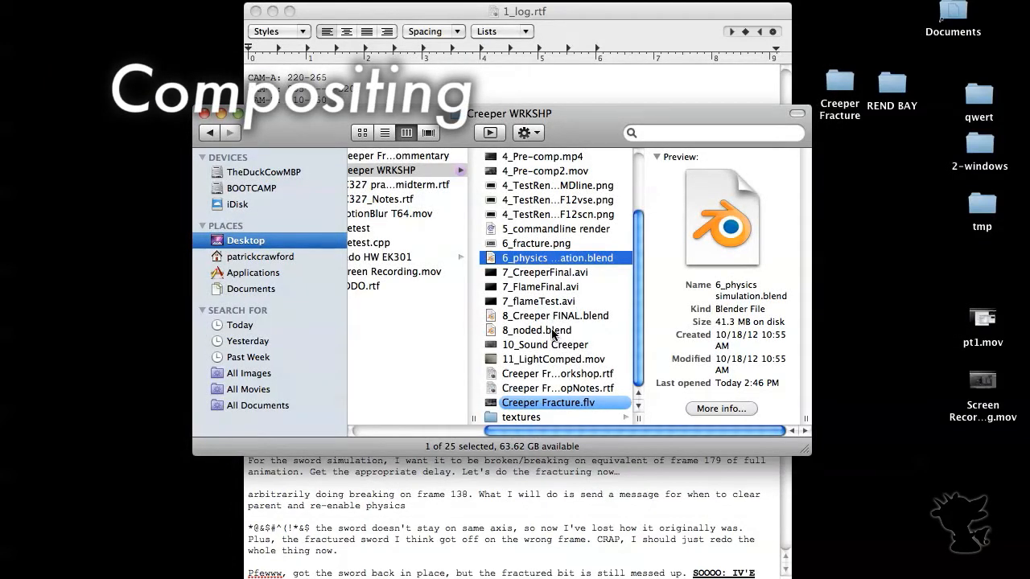
- Open 8_noded.blend in Blender and maximize the node editor to show the entire compositing node tree
{"action": "right_click", "coordinate": [551, 330]}
{"action": "mouse_move", "coordinate": [598, 342]}
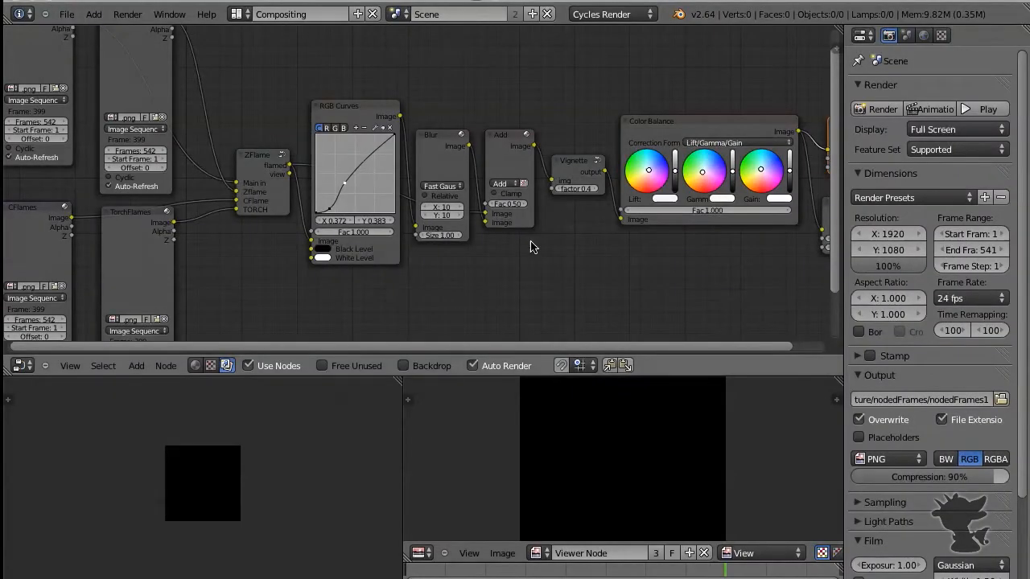
{"action": "key", "text": "ctrl+Up"}
{"action": "scroll", "coordinate": [545, 278], "scroll_direction": "up", "scroll_amount": 2}
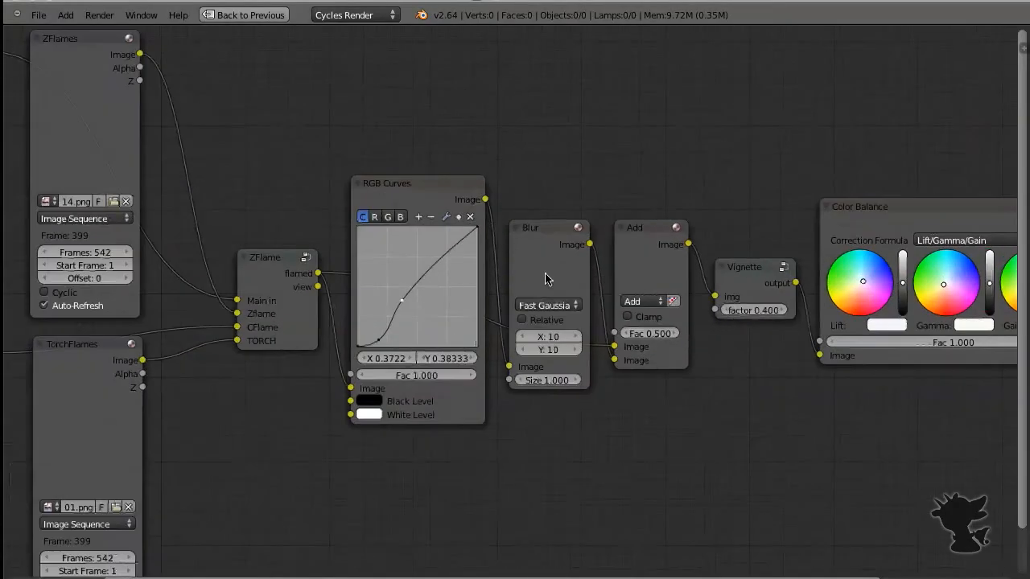
{"action": "key", "text": "Home"}
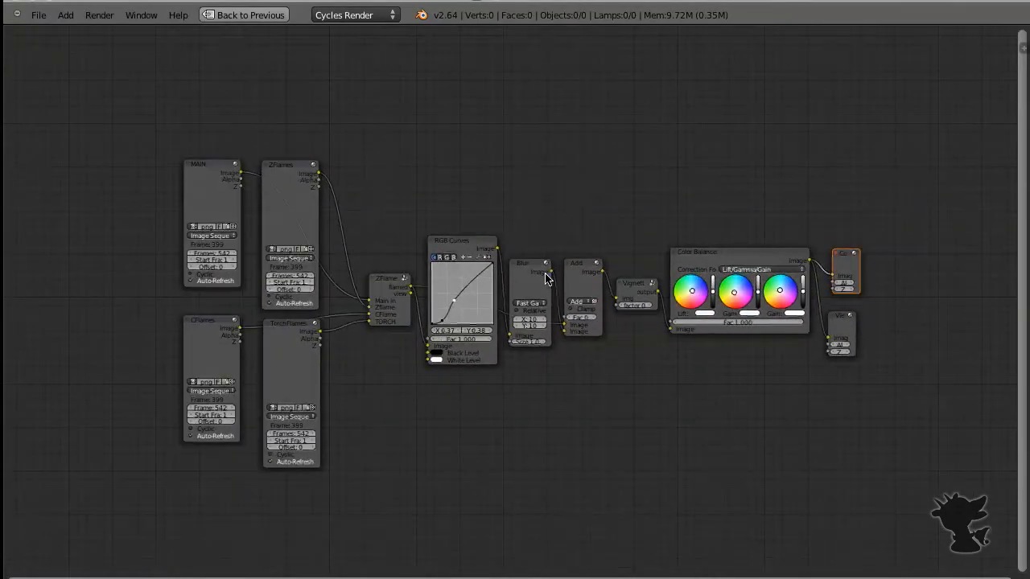
{"action": "middle_click_drag", "start_coordinate": [546, 275], "coordinate": [520, 273]}
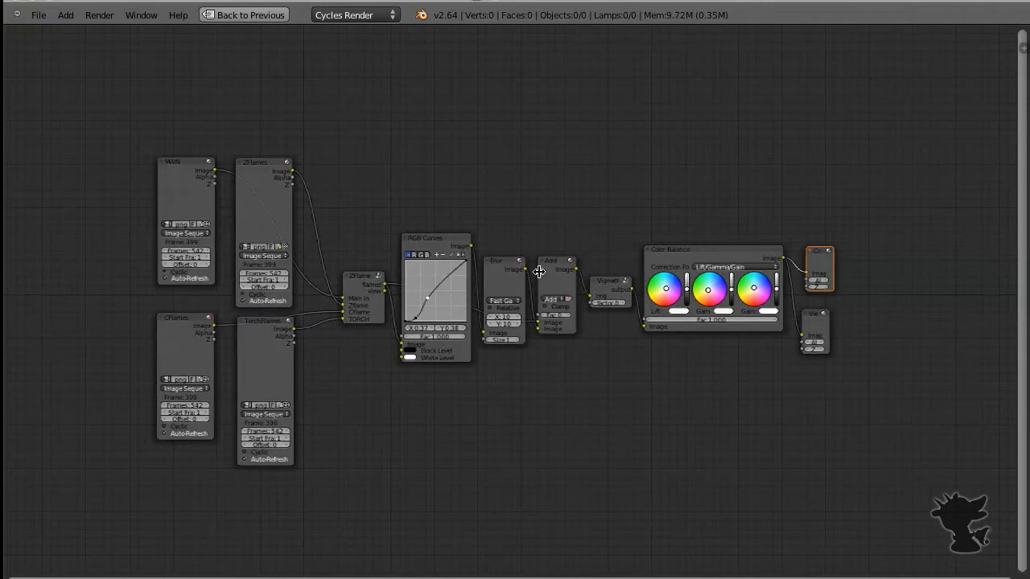
{"action": "scroll", "coordinate": [664, 243], "scroll_direction": "up", "scroll_amount": 1}
{"action": "scroll", "coordinate": [695, 236], "scroll_direction": "up", "scroll_amount": 1}
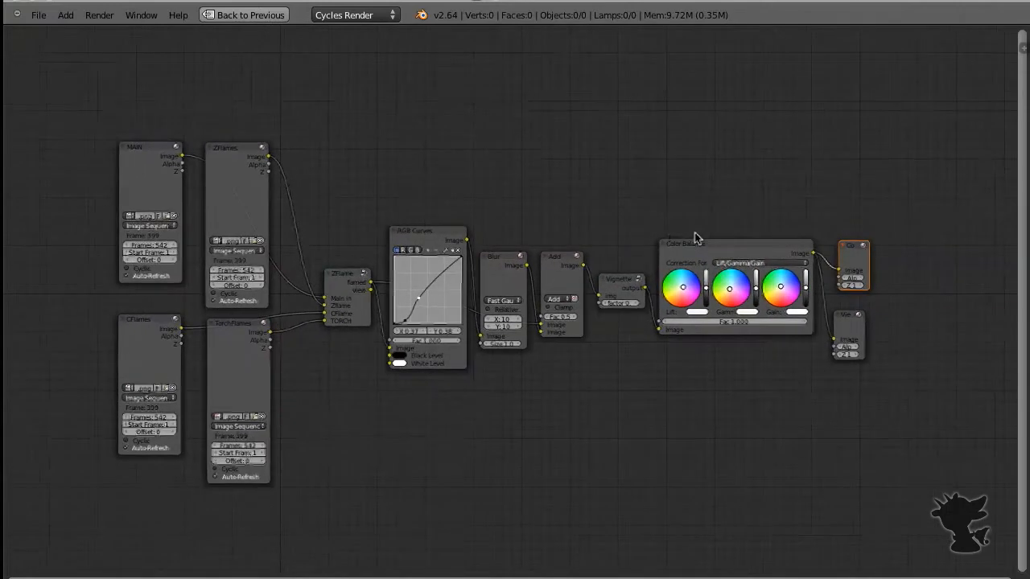
- Identify the MAIN and ZFlames inputs and move the TorchFlames and CFlames image-sequence nodes slightly lower
{"action": "left_click", "coordinate": [134, 152]}
{"action": "left_click", "coordinate": [233, 153], "text": "shift"}
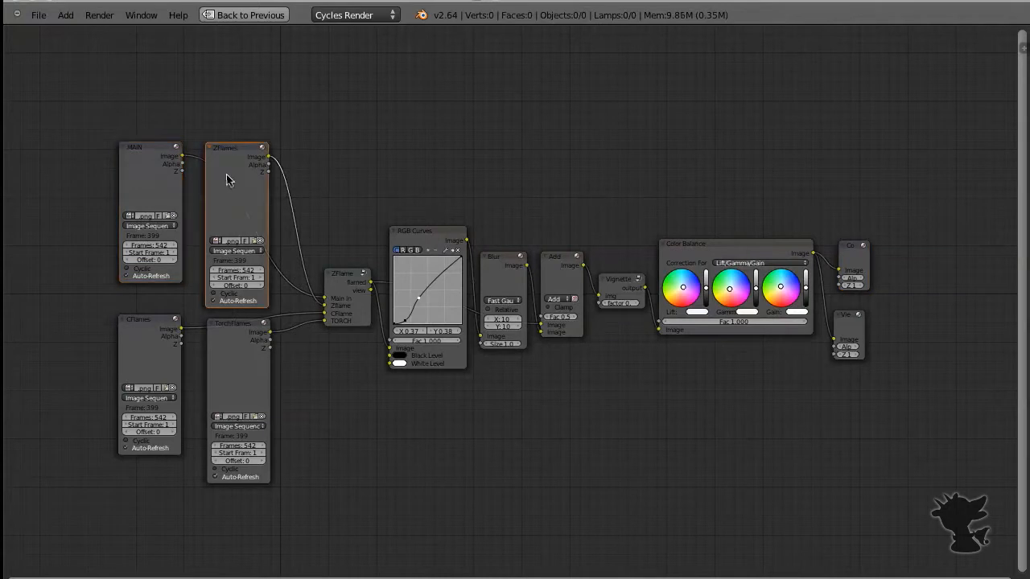
{"action": "left_click", "coordinate": [143, 328]}
{"action": "left_click", "coordinate": [234, 329]}
{"action": "left_click_drag", "start_coordinate": [234, 332], "coordinate": [232, 348]}
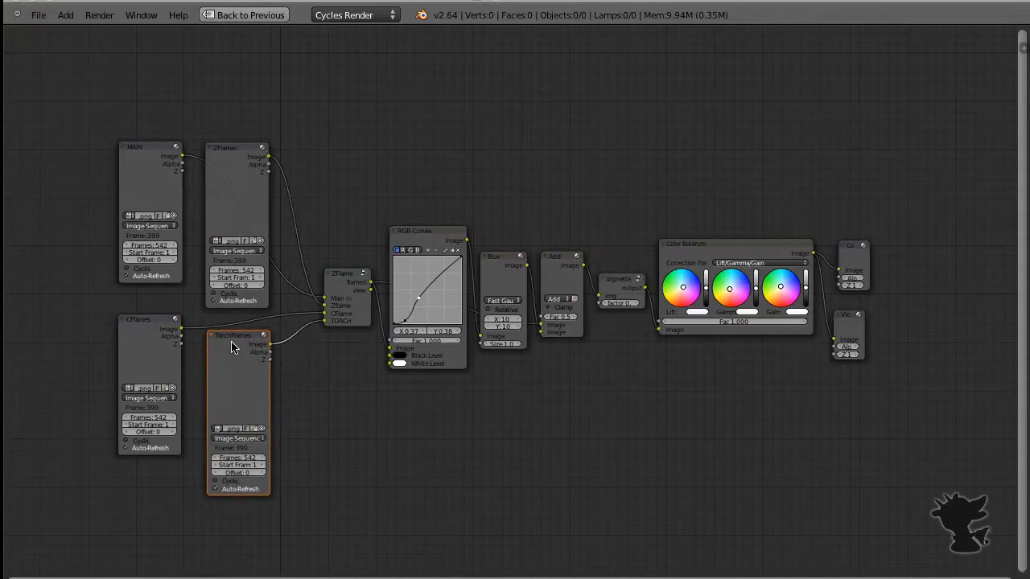
{"action": "left_click", "coordinate": [137, 332]}
{"action": "left_click_drag", "start_coordinate": [137, 334], "coordinate": [140, 350]}
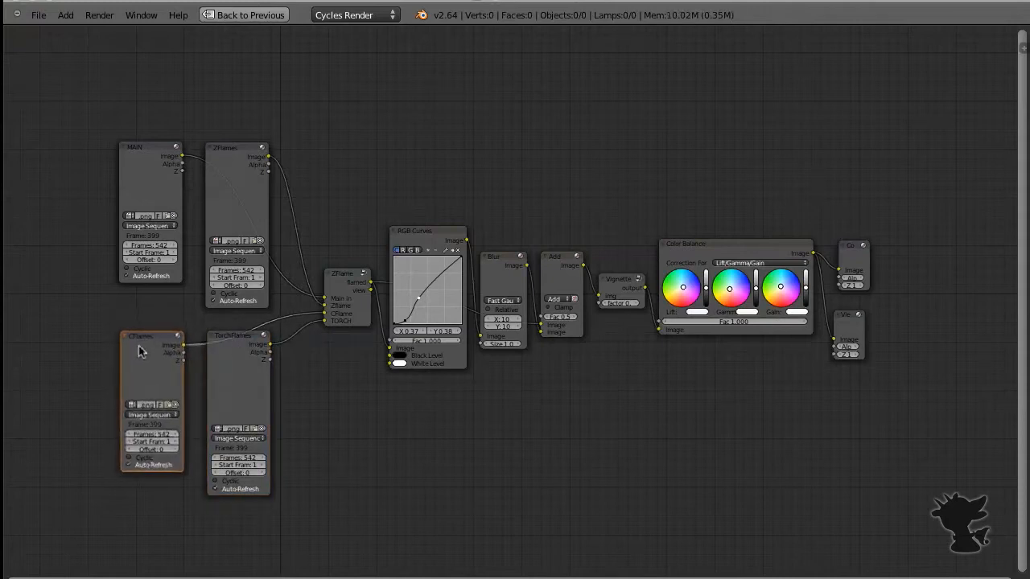
- Nudge the ZFlames, CFlames and TorchFlames image-sequence nodes slightly farther apart around the MAIN node
{"action": "left_click", "coordinate": [228, 146]}
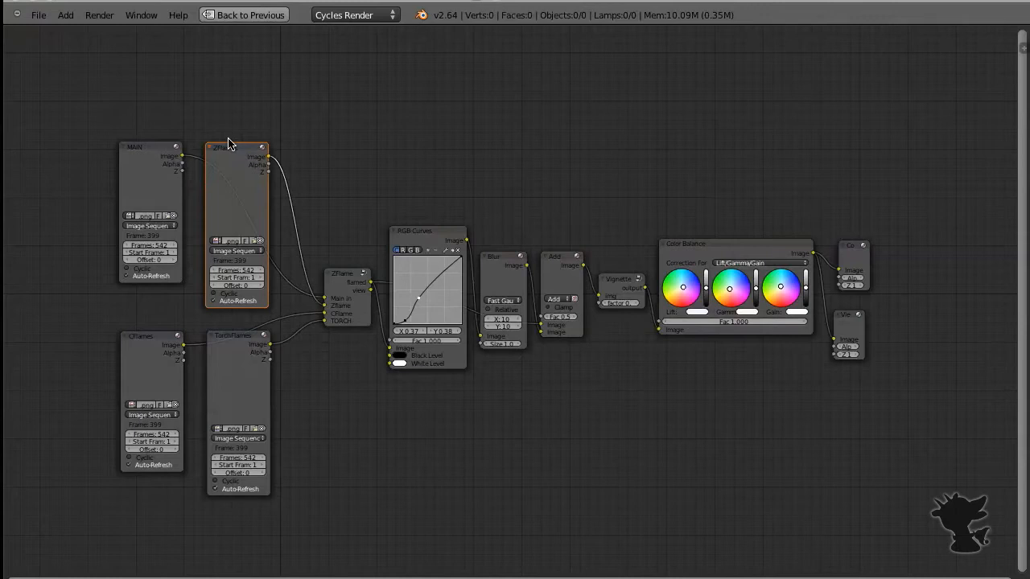
{"action": "scroll", "coordinate": [228, 144], "scroll_direction": "left", "scroll_amount": 5}
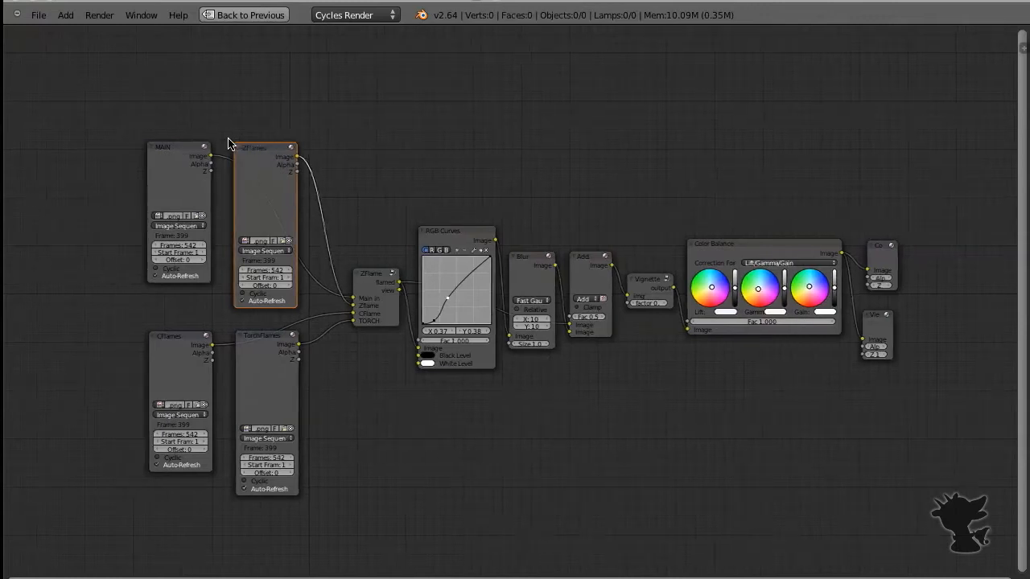
{"action": "scroll", "coordinate": [229, 144], "scroll_direction": "down", "scroll_amount": 4}
{"action": "scroll", "coordinate": [229, 144], "scroll_direction": "down", "scroll_amount": 7, "text": "ctrl"}
{"action": "scroll", "coordinate": [483, 191], "scroll_direction": "up", "scroll_amount": 5}
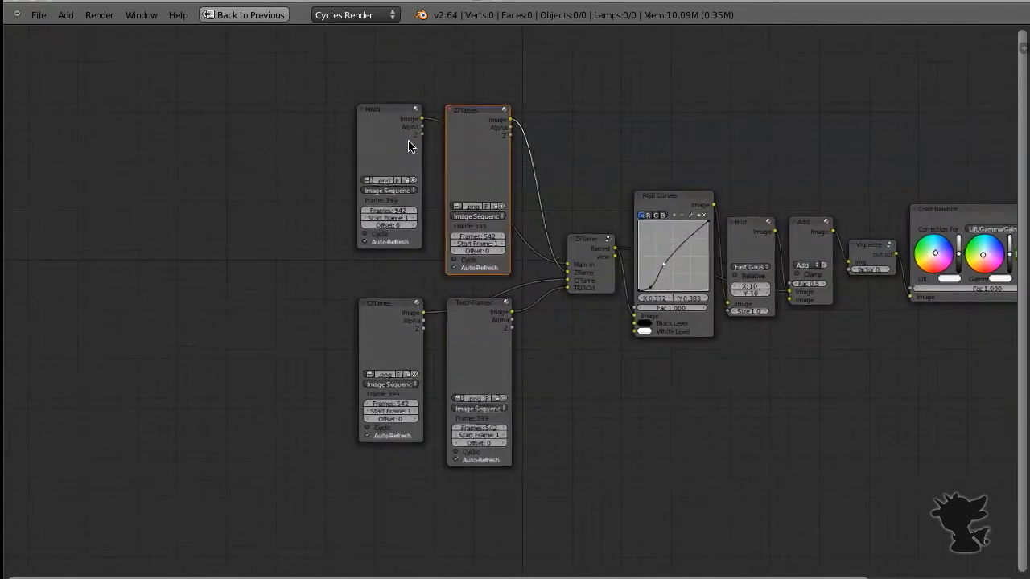
{"action": "scroll", "coordinate": [410, 142], "scroll_direction": "up", "scroll_amount": 1}
{"action": "right_click", "coordinate": [374, 92]}
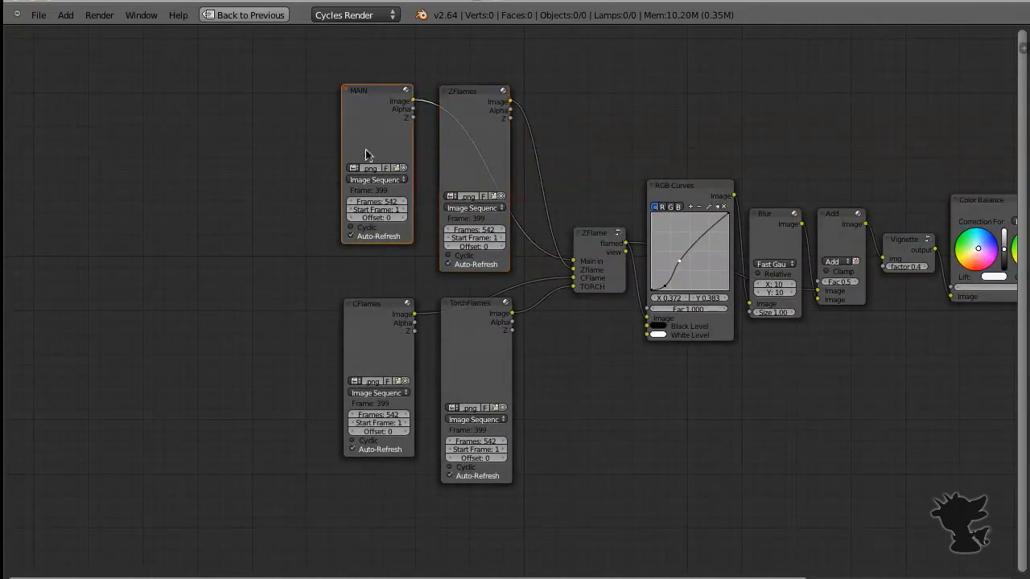
{"action": "mouse_move", "coordinate": [493, 95]}
{"action": "right_mouse_down"}
{"action": "mouse_move", "coordinate": [483, 82]}
{"action": "mouse_move", "coordinate": [485, 106]}
{"action": "right_mouse_up"}
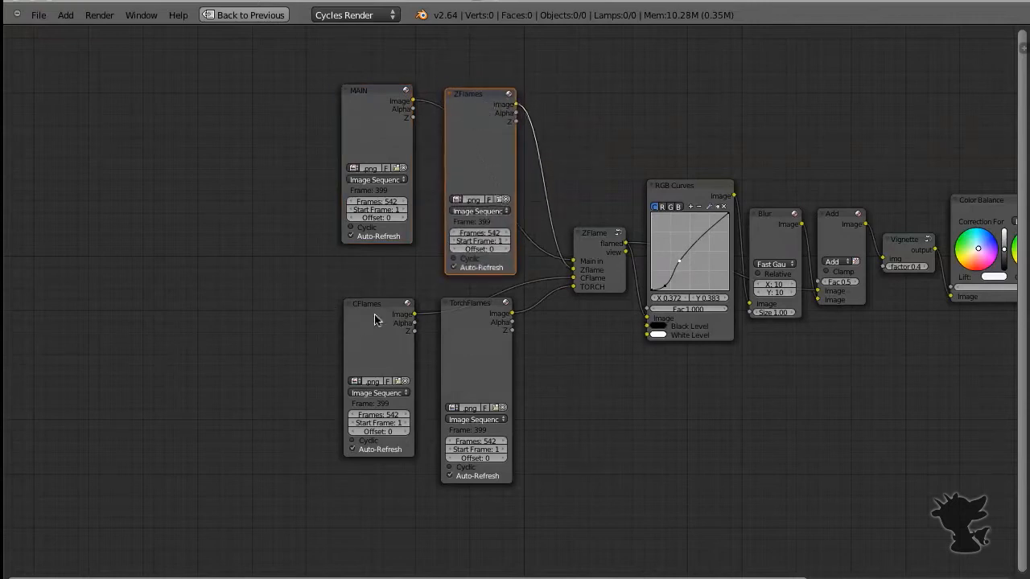
{"action": "right_click_drag", "start_coordinate": [381, 308], "coordinate": [373, 307]}
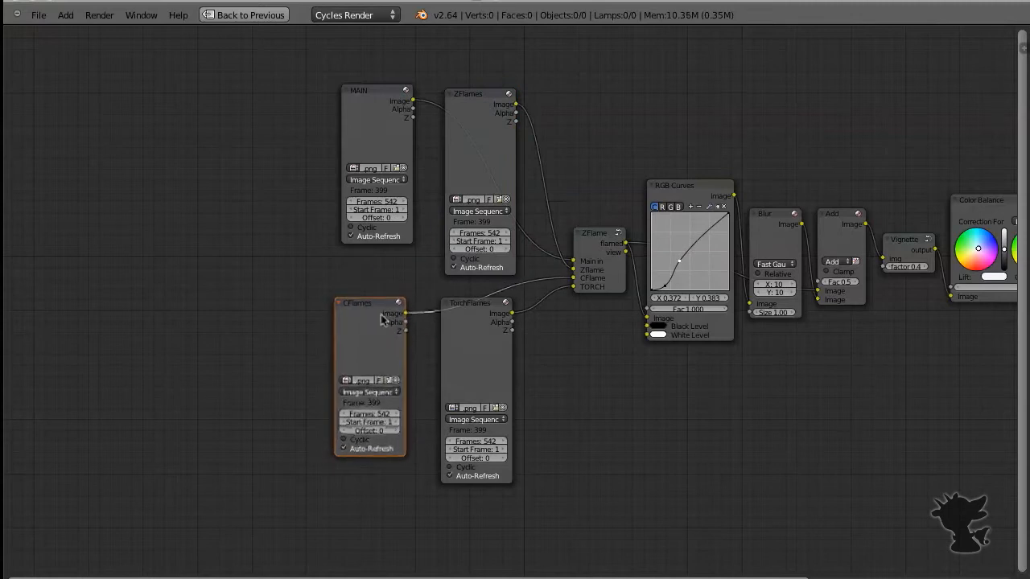
{"action": "right_click_drag", "start_coordinate": [465, 308], "coordinate": [471, 322]}
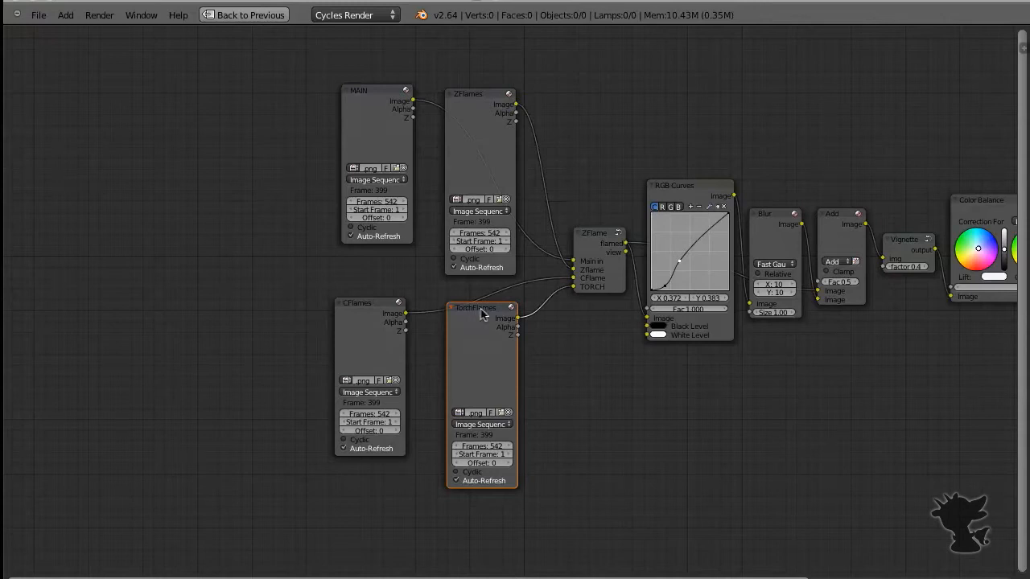
- Reposition the ZFlame group, RGB Curves and Blur nodes slightly within the middle of the node chain
{"action": "scroll", "coordinate": [600, 297], "scroll_direction": "right", "scroll_amount": 5}
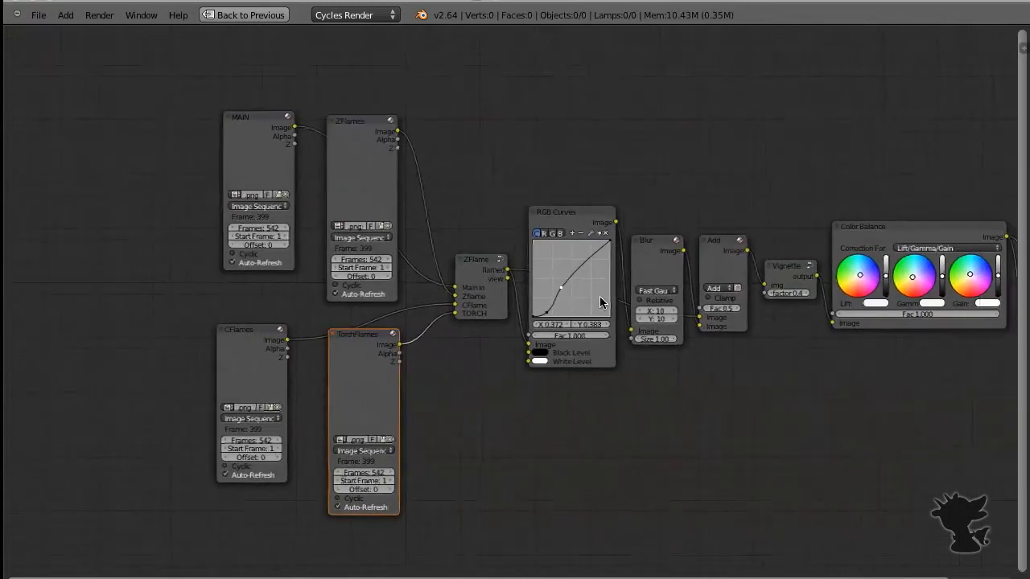
{"action": "mouse_move", "coordinate": [465, 268]}
{"action": "left_mouse_down"}
{"action": "mouse_move", "coordinate": [442, 256]}
{"action": "mouse_move", "coordinate": [450, 268]}
{"action": "left_mouse_up"}
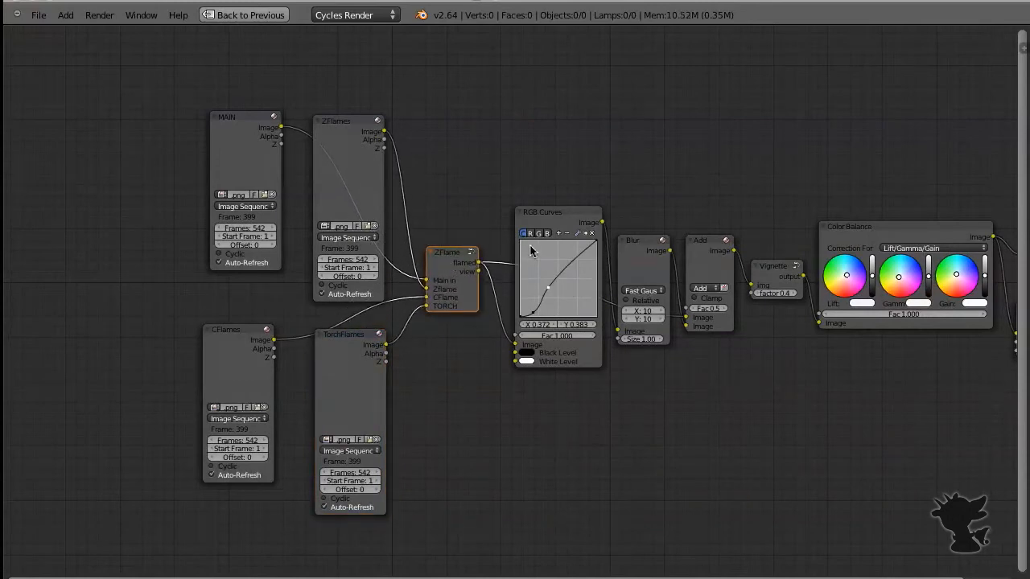
{"action": "scroll", "coordinate": [531, 251], "scroll_direction": "right", "scroll_amount": 3, "text": "ctrl"}
{"action": "left_click_drag", "start_coordinate": [478, 216], "coordinate": [453, 238]}
{"action": "left_click_drag", "start_coordinate": [547, 243], "coordinate": [536, 237]}
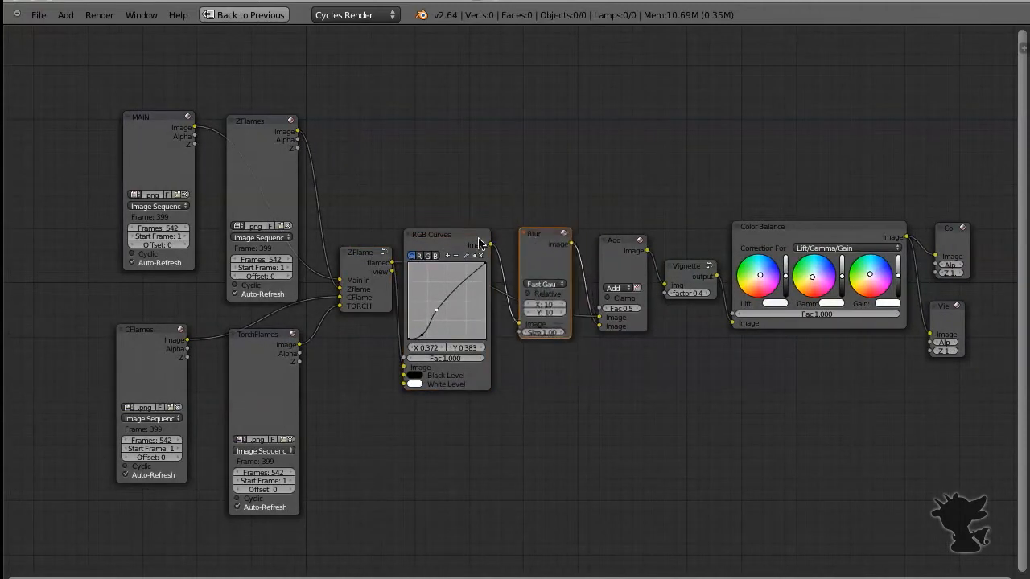
{"action": "left_click_drag", "start_coordinate": [469, 240], "coordinate": [468, 218]}
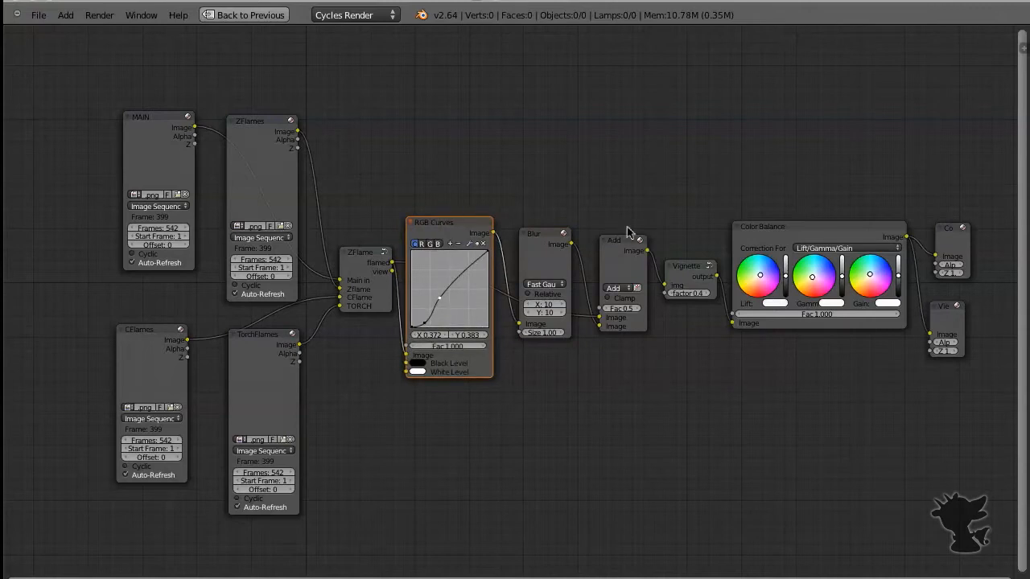
- Move the Vignette group node out of the chain to a spot above the Add and Color Balance nodes
{"action": "scroll", "coordinate": [626, 248], "scroll_direction": "down", "scroll_amount": 5, "text": "ctrl"}
{"action": "left_click", "coordinate": [593, 266]}
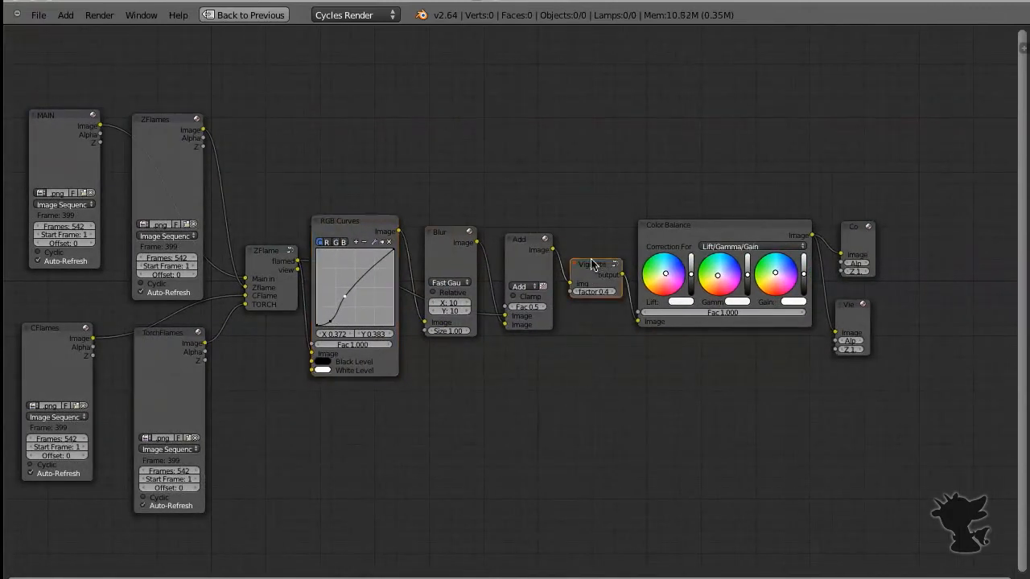
{"action": "left_click_drag", "start_coordinate": [594, 265], "coordinate": [659, 105]}
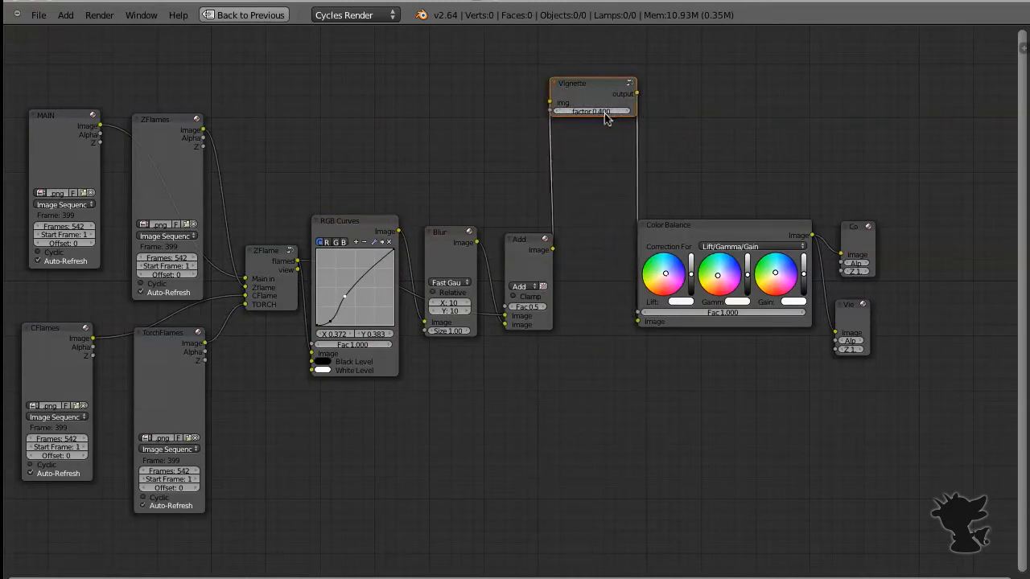
- Look at the nodes inside the Vignette group, close the group and move the Color Balance node slightly up
{"action": "scroll", "coordinate": [605, 116], "scroll_direction": "down", "scroll_amount": 1}
{"action": "scroll", "coordinate": [607, 117], "scroll_direction": "up", "scroll_amount": 1}
{"action": "key", "text": "Tab"}
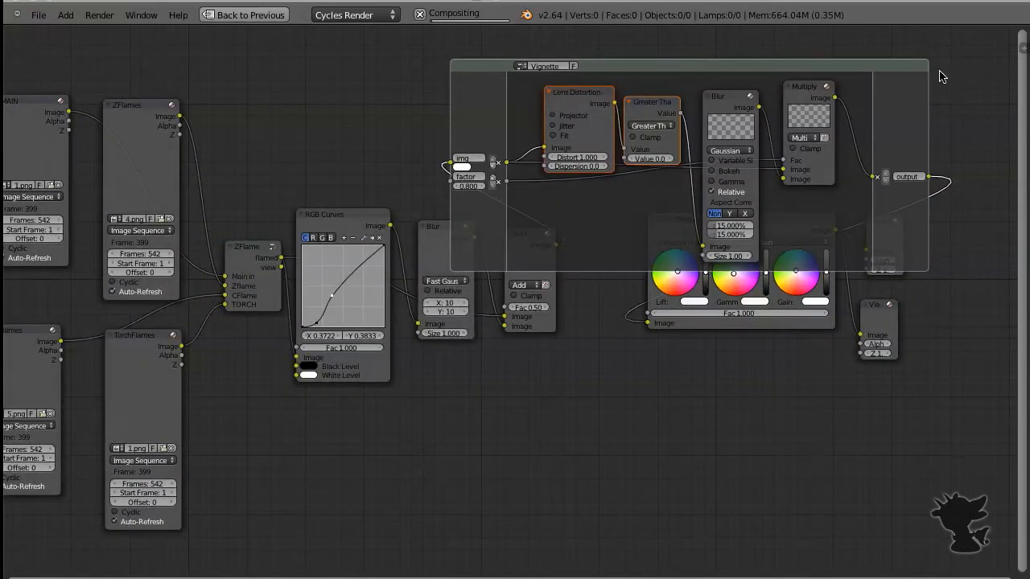
{"action": "key", "text": "Tab"}
{"action": "left_click_drag", "start_coordinate": [770, 221], "coordinate": [759, 193]}
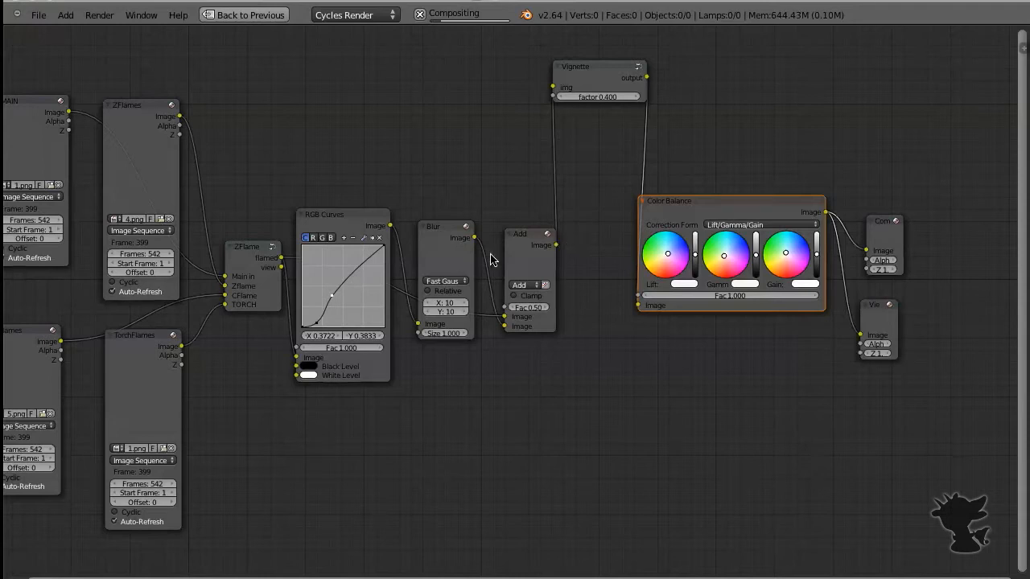
- Route the Add, Blur, ZFlames, TorchFlames, ZFlame and RGB Curves outputs to the Viewer in turn, ending with the Add node
{"action": "left_click", "coordinate": [523, 240], "text": "ctrl+shift"}
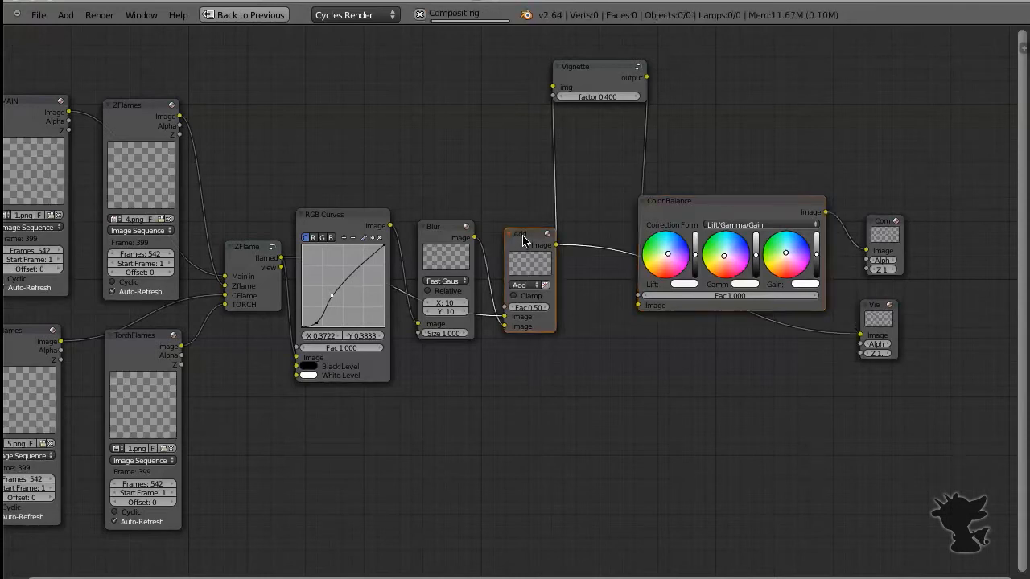
{"action": "left_click", "coordinate": [441, 233]}
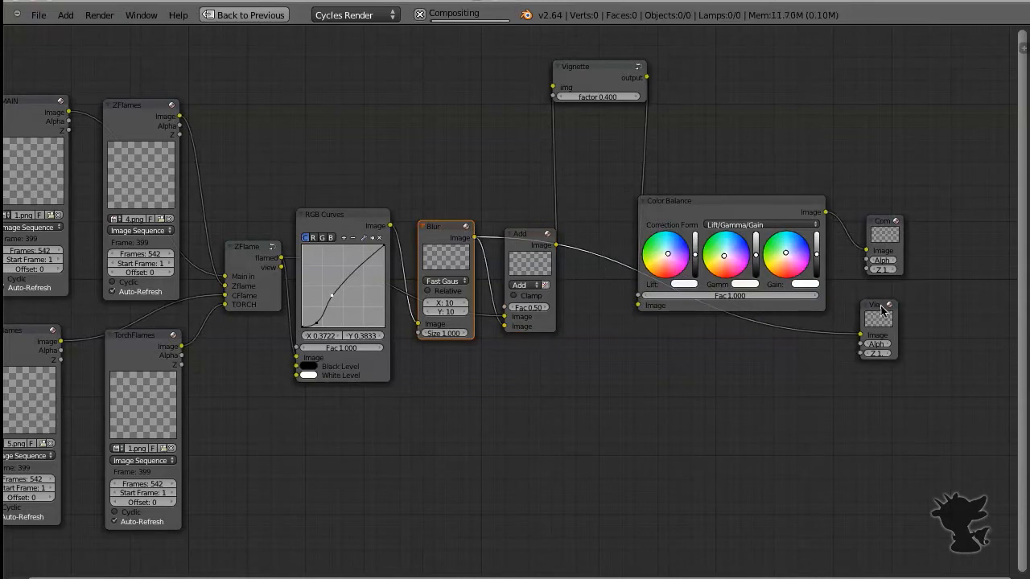
{"action": "left_click", "coordinate": [123, 111], "text": "ctrl+shift"}
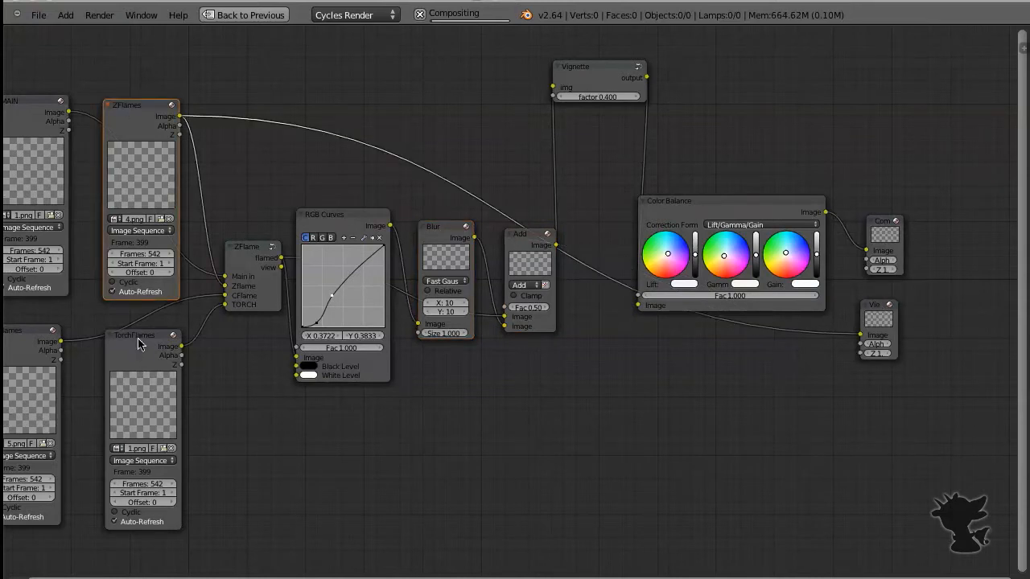
{"action": "left_click", "coordinate": [138, 344], "text": "ctrl+shift"}
{"action": "left_click", "coordinate": [256, 253], "text": "ctrl+shift"}
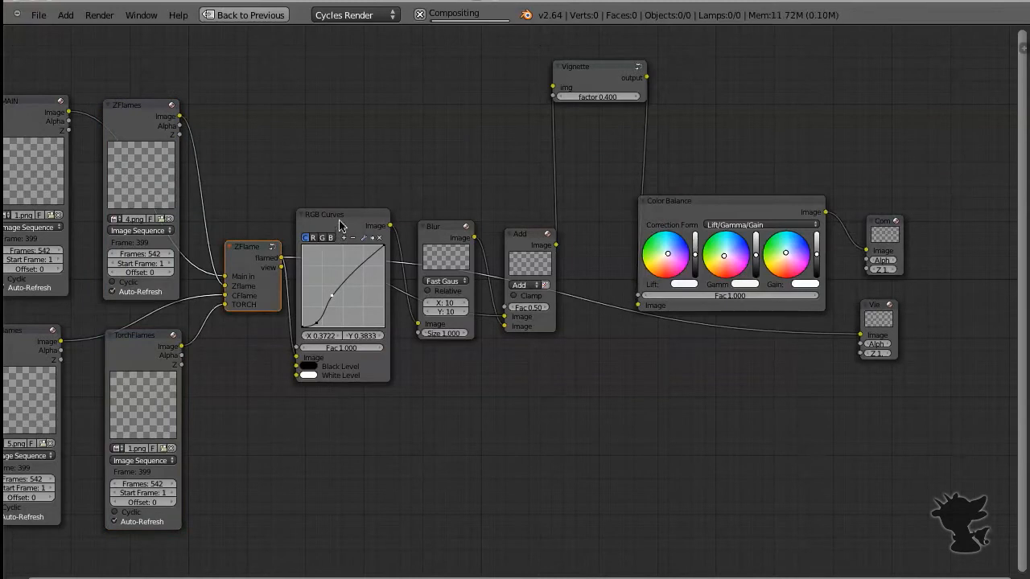
{"action": "left_click", "coordinate": [343, 228], "text": "ctrl+shift"}
{"action": "left_click", "coordinate": [534, 237], "text": "ctrl+shift"}
- Move the ZFlame group node up out of the chain so it sits above the RGB Curves node
{"action": "scroll", "coordinate": [534, 237], "scroll_direction": "left", "scroll_amount": 5}
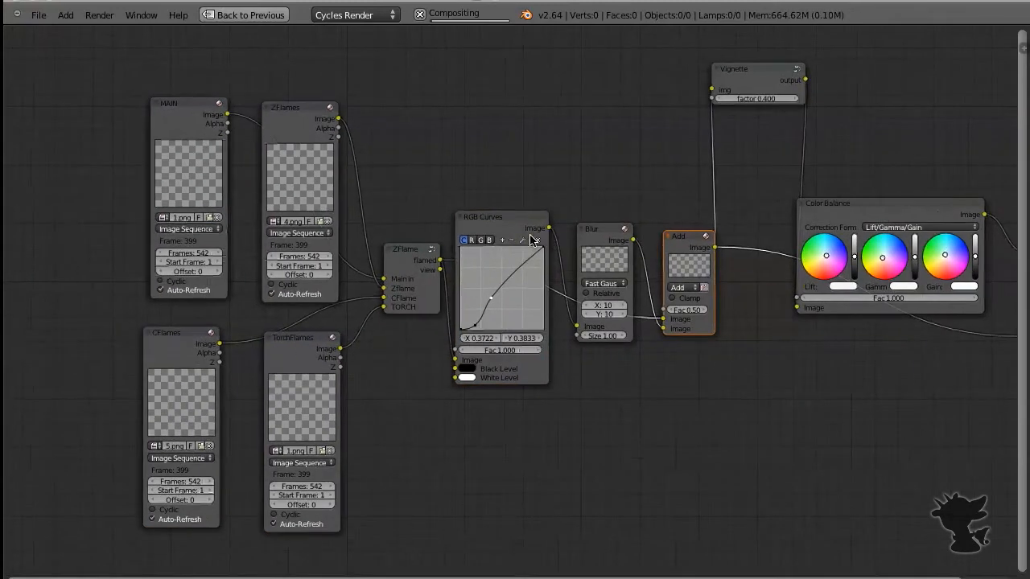
{"action": "left_click", "coordinate": [408, 248]}
{"action": "left_click_drag", "start_coordinate": [408, 248], "coordinate": [443, 79]}
{"action": "middle_click_drag", "start_coordinate": [464, 84], "coordinate": [500, 122]}
{"action": "scroll", "coordinate": [500, 126], "scroll_direction": "down", "scroll_amount": 1}
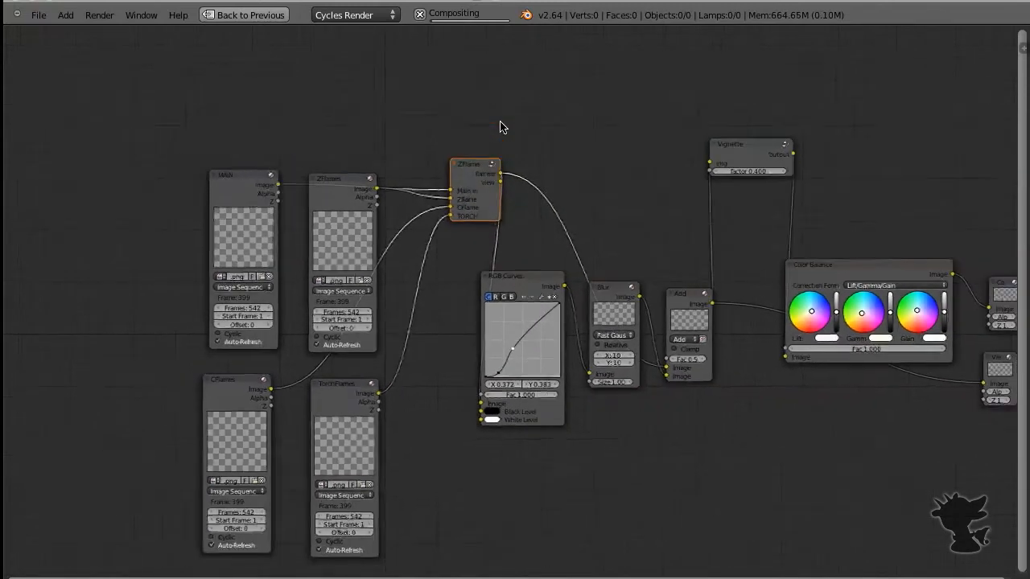
{"action": "scroll", "coordinate": [501, 126], "scroll_direction": "up", "scroll_amount": 3}
{"action": "scroll", "coordinate": [500, 126], "scroll_direction": "up", "scroll_amount": 2, "text": "shift"}
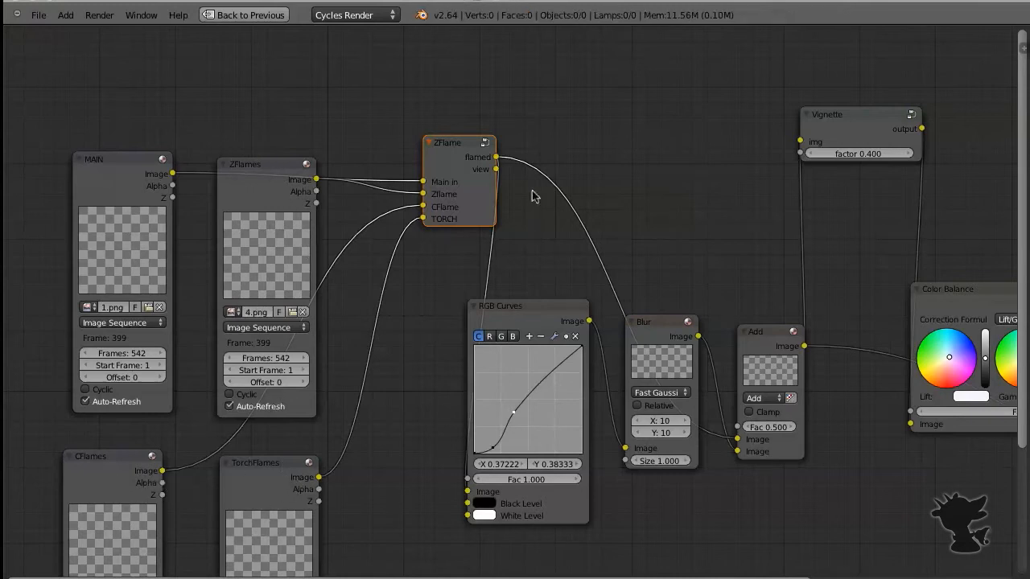
- Open the ZFlame node group and nudge the uppermost Screen node next to the group inputs slightly right
{"action": "left_click_drag", "start_coordinate": [461, 141], "coordinate": [537, 104]}
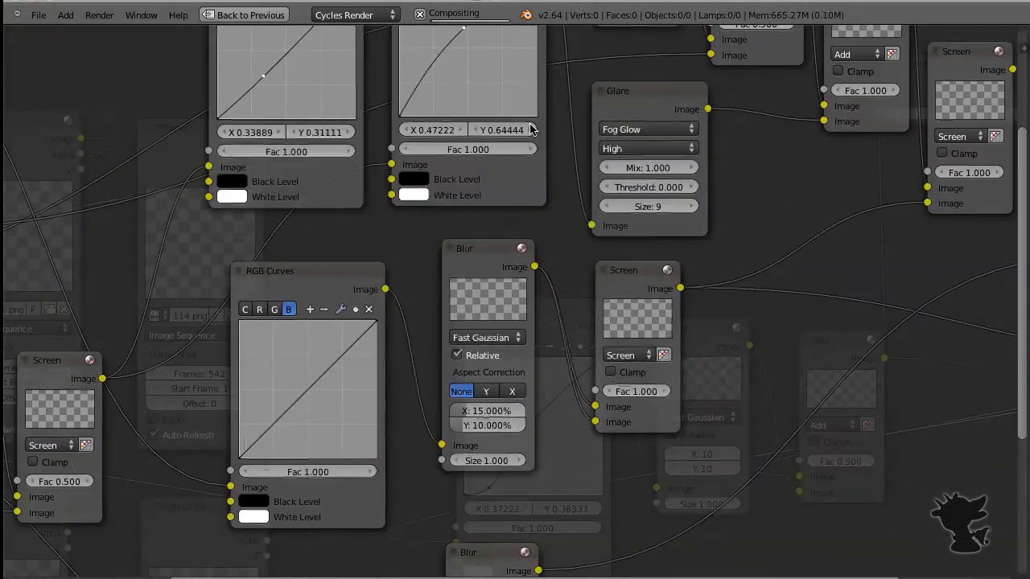
{"action": "scroll", "coordinate": [531, 130], "scroll_direction": "down", "scroll_amount": 5}
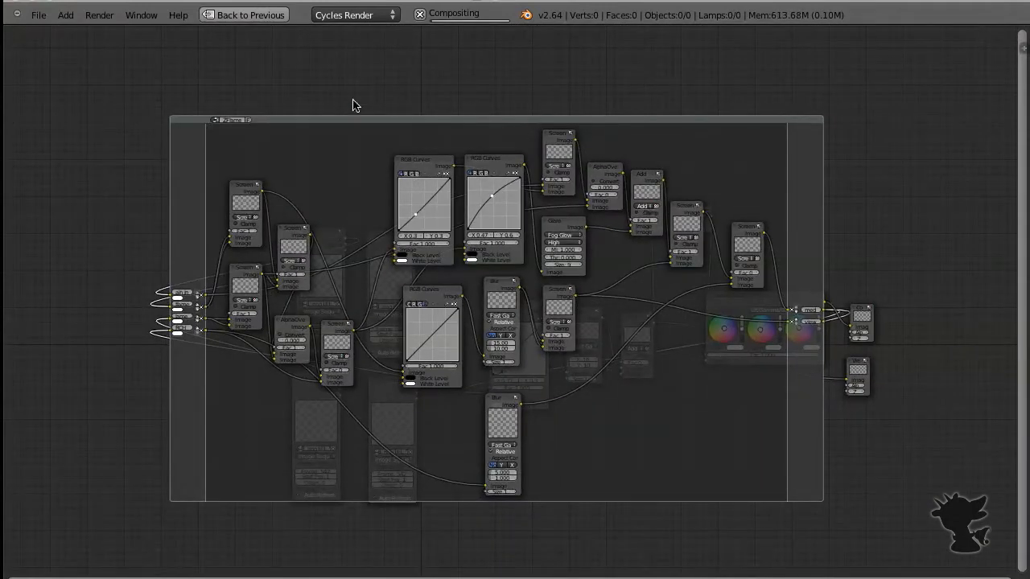
{"action": "scroll", "coordinate": [463, 246], "scroll_direction": "up", "scroll_amount": 2}
{"action": "scroll", "coordinate": [400, 245], "scroll_direction": "up", "scroll_amount": 2}
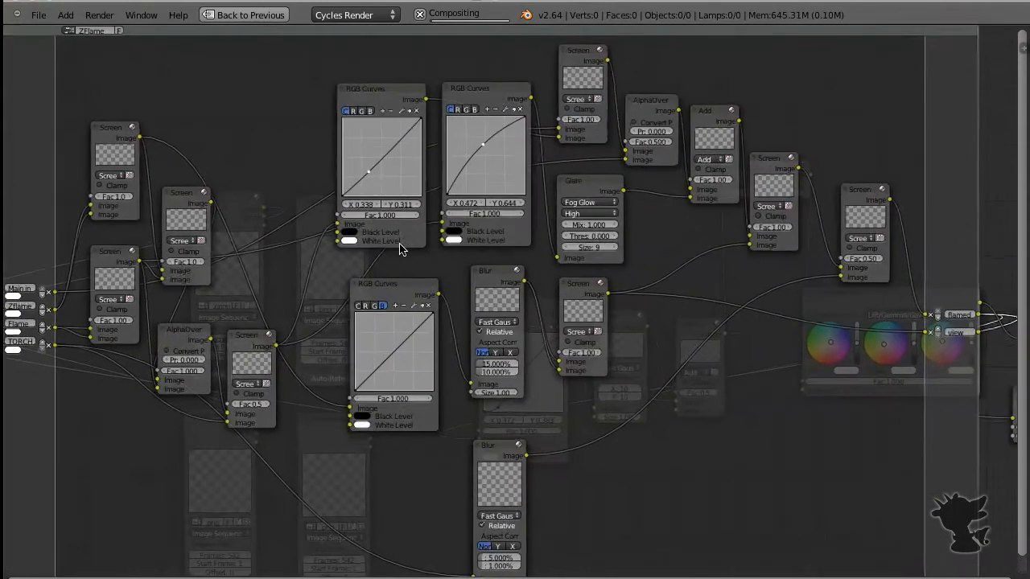
{"action": "scroll", "coordinate": [400, 246], "scroll_direction": "left", "scroll_amount": 7}
{"action": "scroll", "coordinate": [386, 247], "scroll_direction": "up", "scroll_amount": 2}
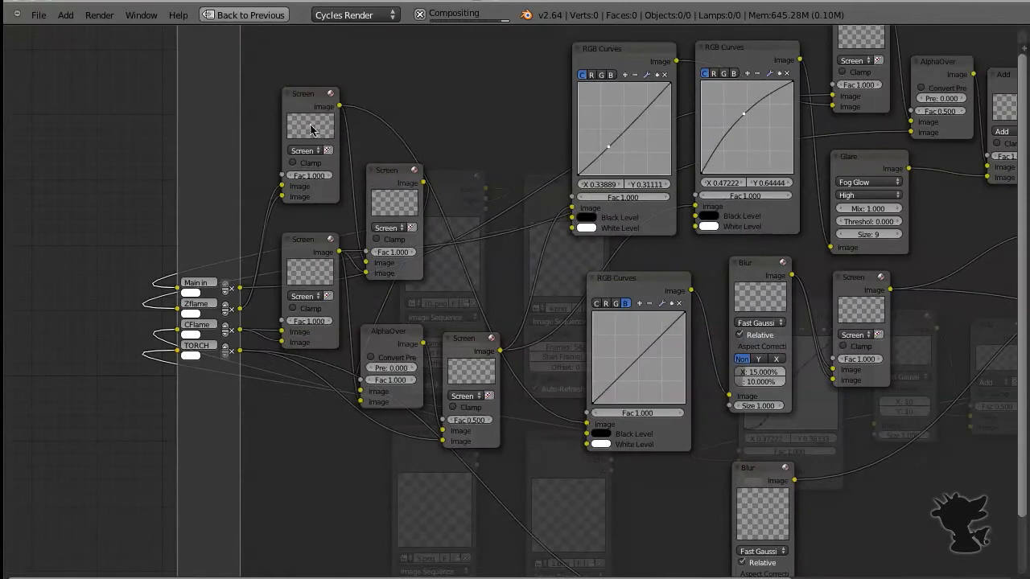
{"action": "left_click_drag", "start_coordinate": [306, 98], "coordinate": [315, 97]}
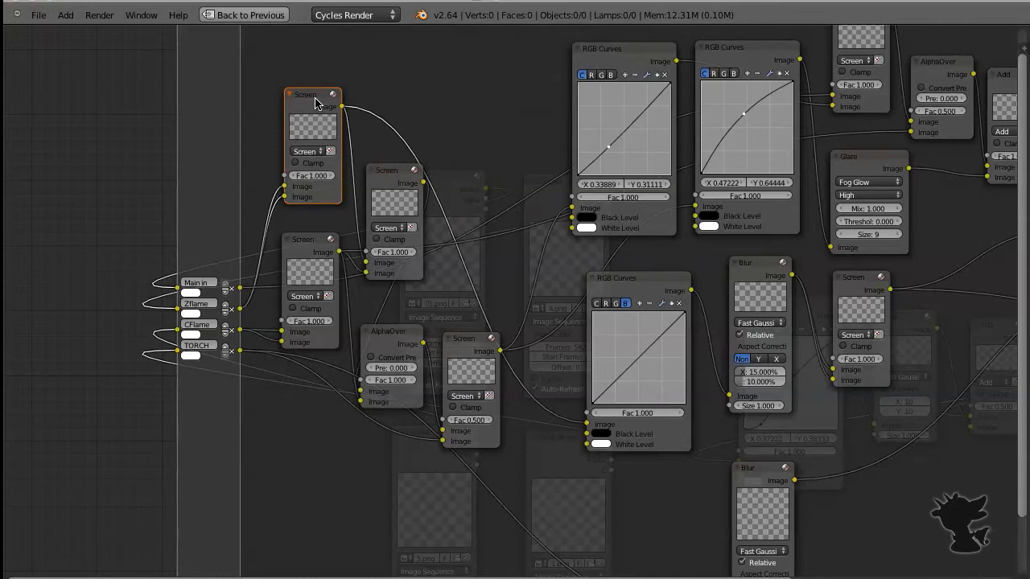
- Nudge the uppermost Screen node slightly down and shift the two neighbouring Screen nodes by the group inputs slightly up
{"action": "left_click_drag", "start_coordinate": [315, 98], "coordinate": [315, 106]}
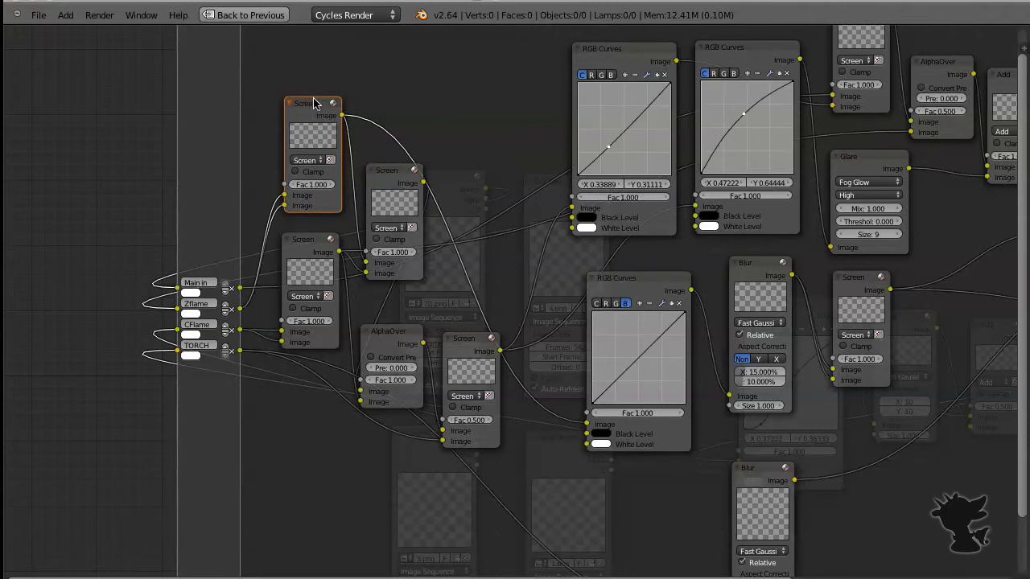
{"action": "left_click_drag", "start_coordinate": [314, 98], "coordinate": [311, 107]}
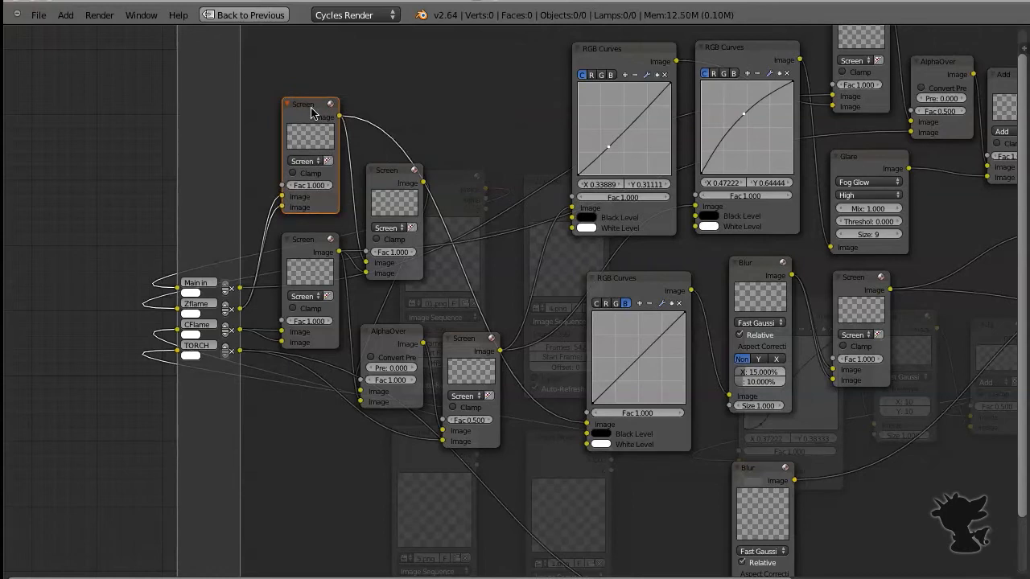
{"action": "scroll", "coordinate": [534, 183], "scroll_direction": "down", "scroll_amount": 3, "text": "ctrl"}
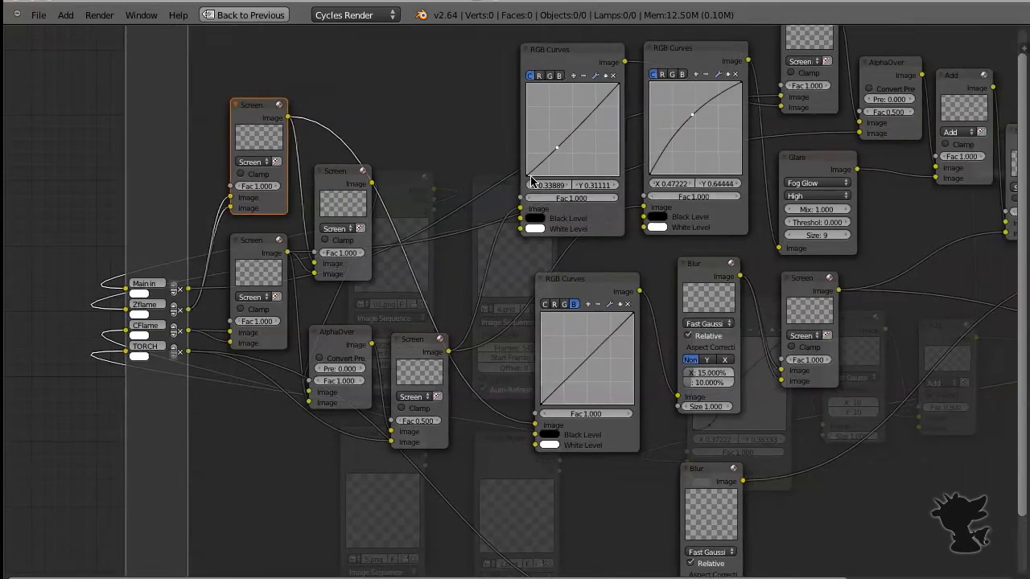
{"action": "left_click", "coordinate": [220, 246]}
{"action": "left_click_drag", "start_coordinate": [219, 245], "coordinate": [215, 236]}
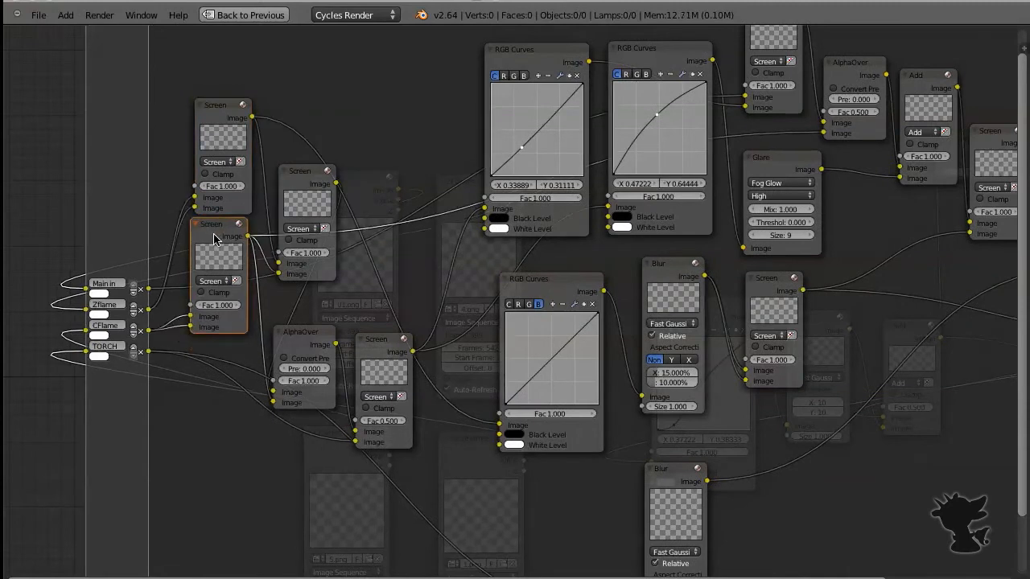
{"action": "left_click_drag", "start_coordinate": [304, 177], "coordinate": [300, 164]}
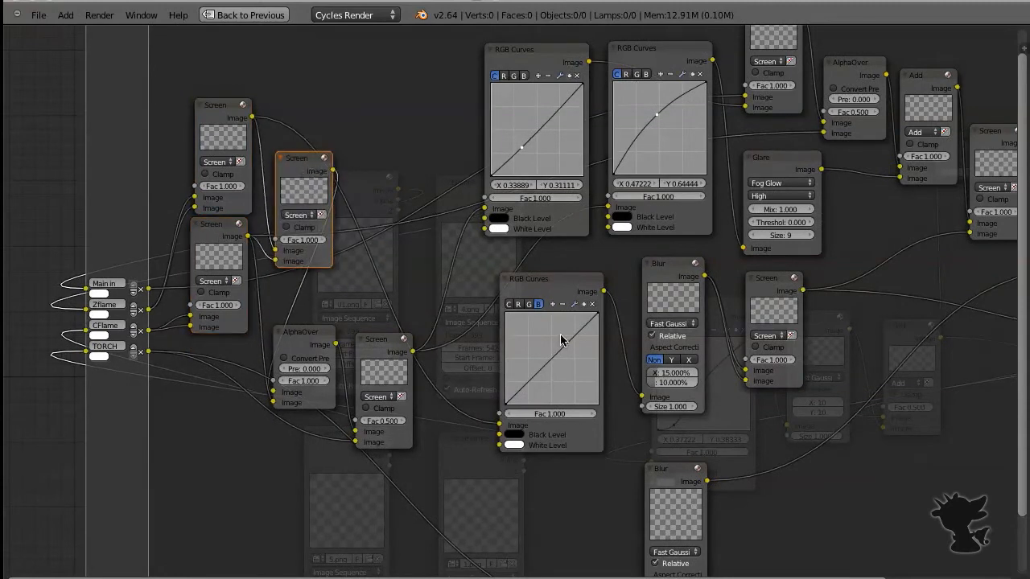
- Reposition the upper Blur node slightly lower, between the lower RGB Curves node and the Screen node
{"action": "scroll", "coordinate": [543, 221], "scroll_direction": "down", "scroll_amount": 3, "text": "ctrl"}
{"action": "left_click_drag", "start_coordinate": [581, 272], "coordinate": [568, 279]}
{"action": "scroll", "coordinate": [563, 337], "scroll_direction": "down", "scroll_amount": 1}
{"action": "scroll", "coordinate": [563, 336], "scroll_direction": "up", "scroll_amount": 2}
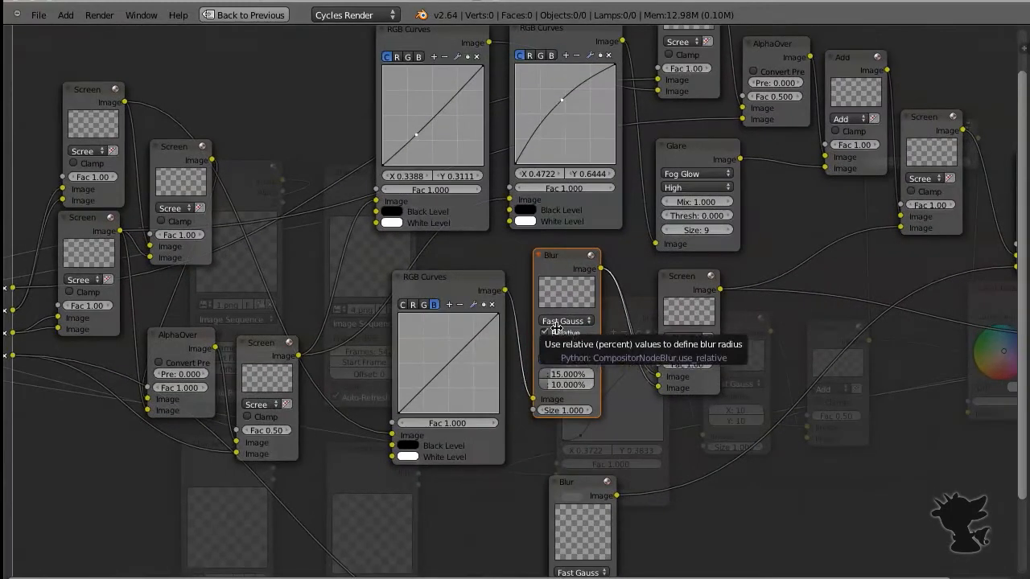
{"action": "left_click", "coordinate": [460, 282]}
{"action": "left_click_drag", "start_coordinate": [570, 267], "coordinate": [570, 281]}
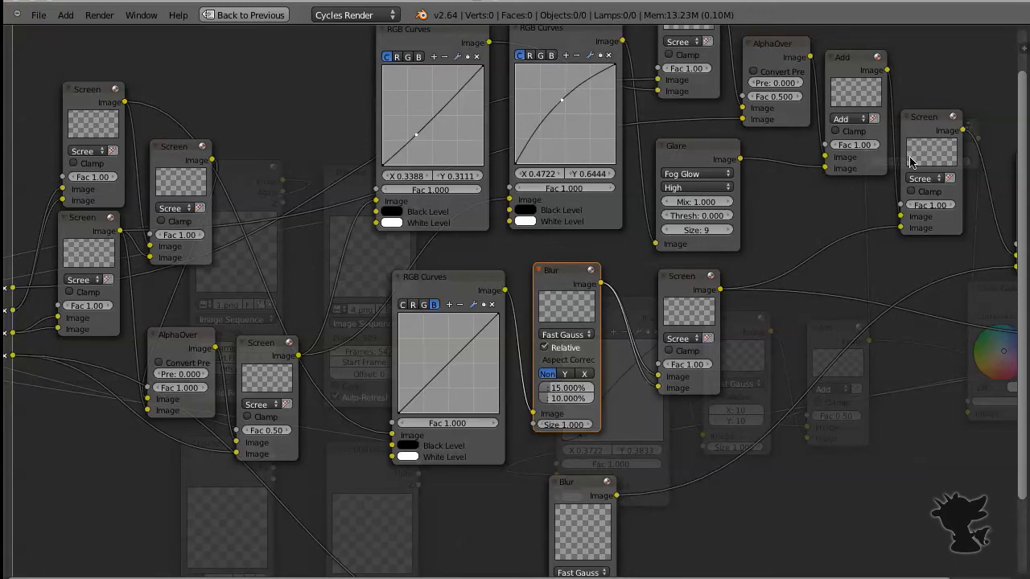
- Close the ZFlame group and move its node back into the chain between the image sequence nodes and RGB Curves
{"action": "key", "text": "Home"}
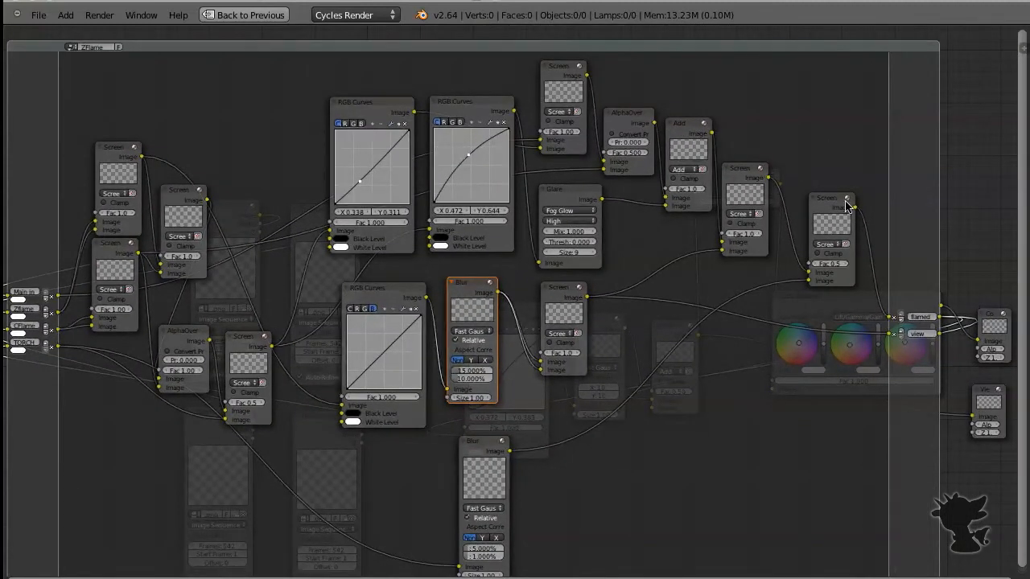
{"action": "middle_click_drag", "start_coordinate": [723, 210], "coordinate": [659, 195]}
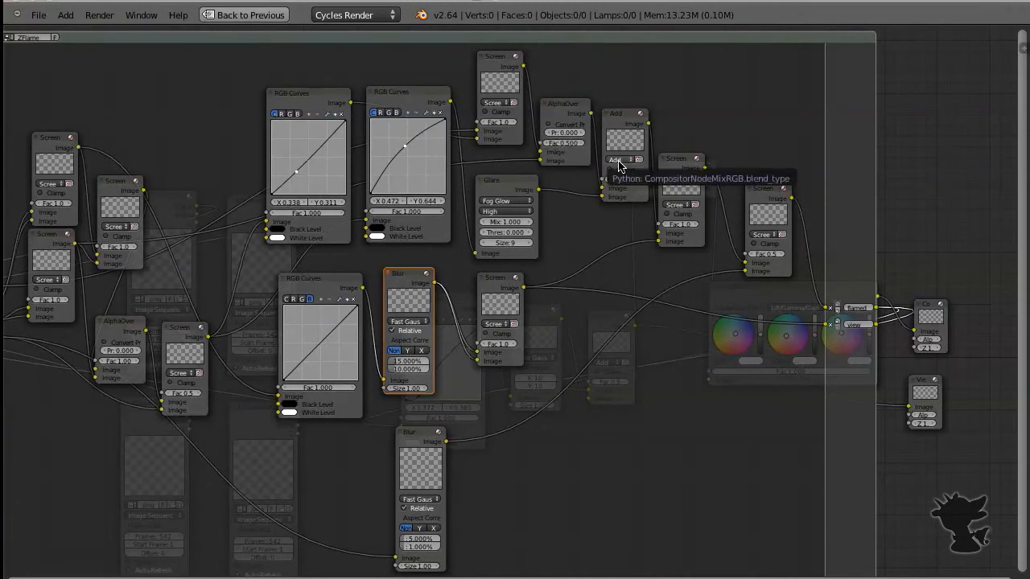
{"action": "key", "text": "Tab"}
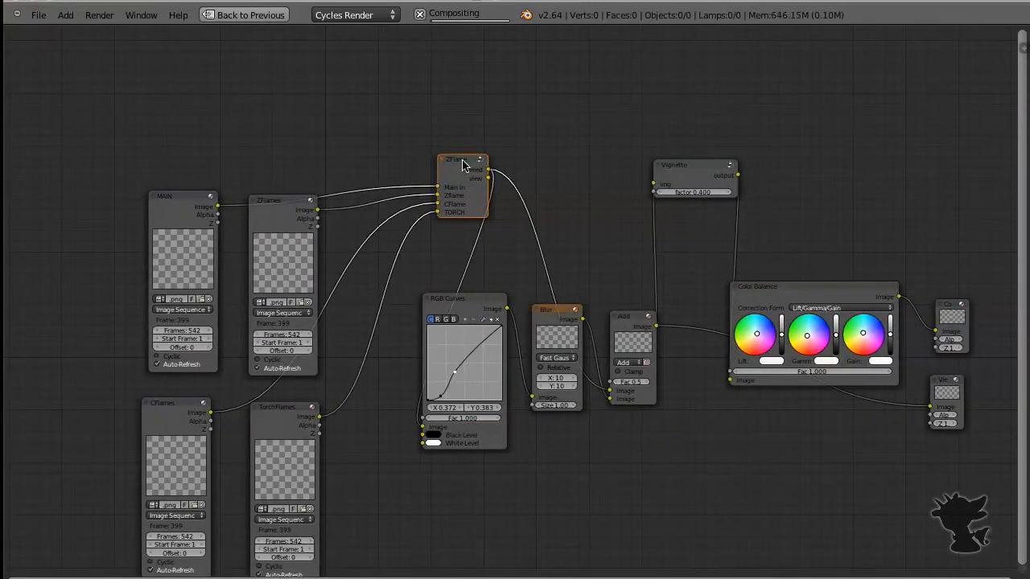
{"action": "key", "text": "g"}
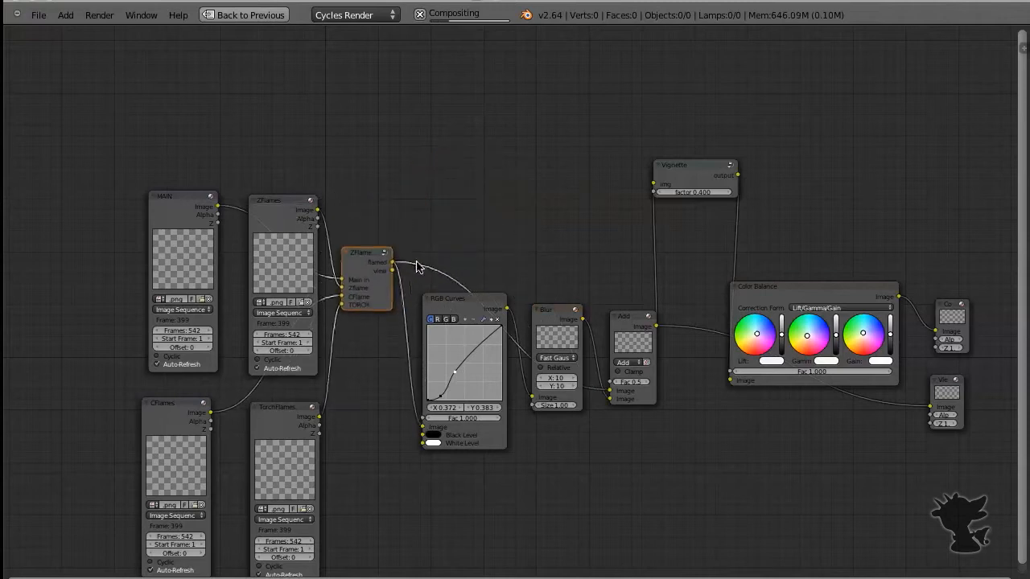
{"action": "left_click", "coordinate": [417, 294]}
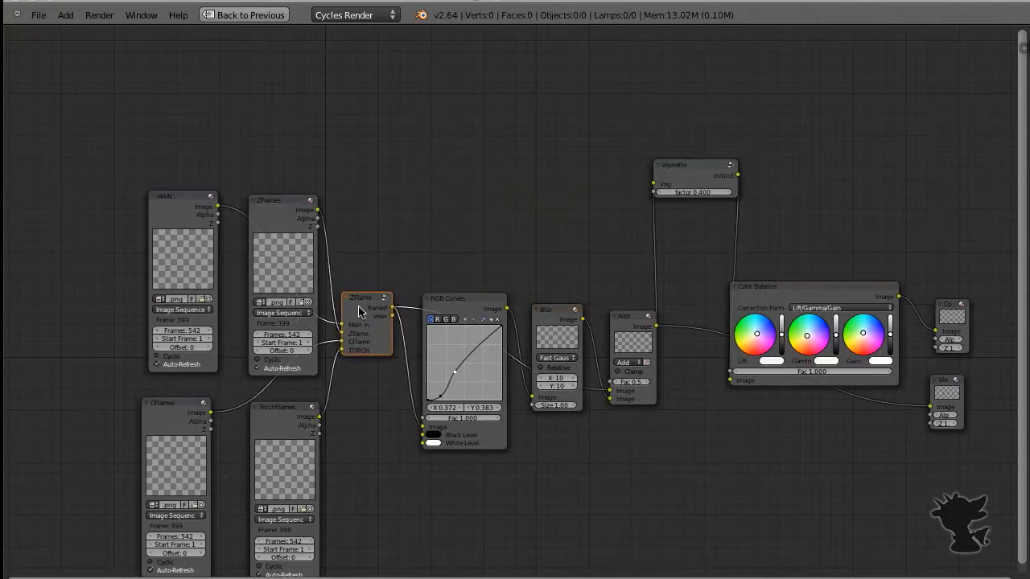
{"action": "middle_click_drag", "start_coordinate": [575, 278], "coordinate": [554, 277]}
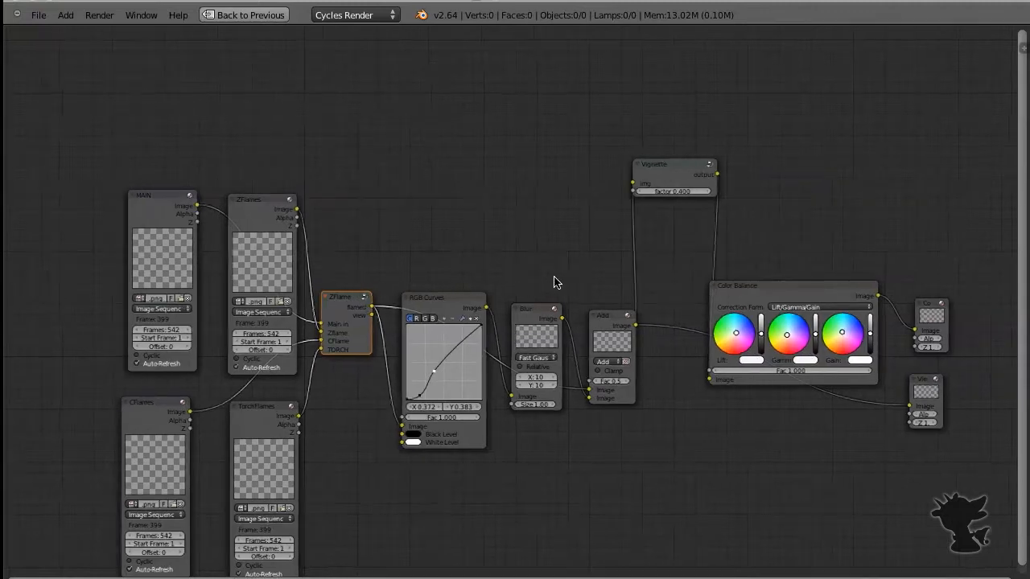
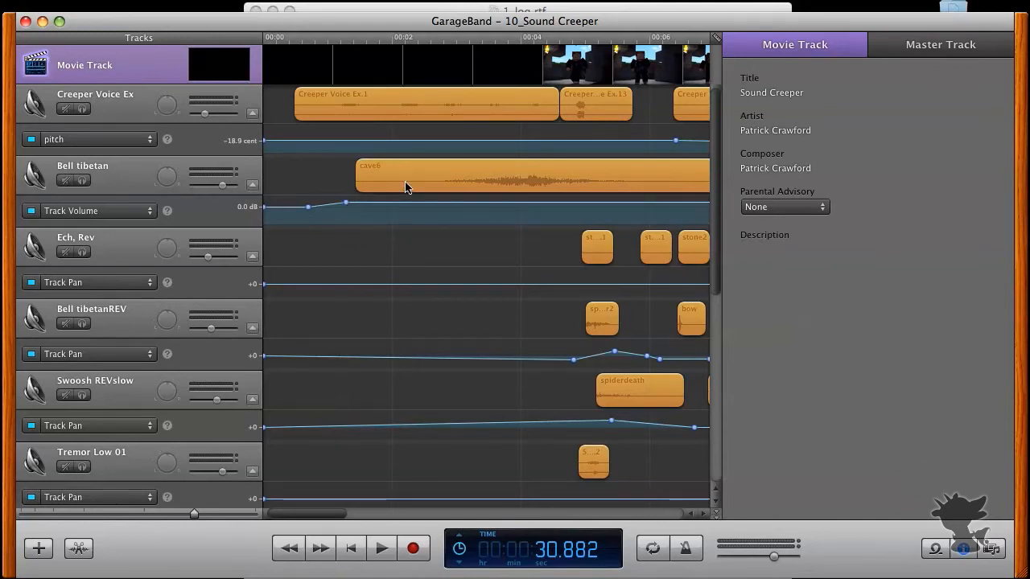
- Switch to the Sound Creeper project in GarageBand and hide the track info pane to widen the timeline
{"action": "left_click", "coordinate": [907, 51]}
{"action": "key", "text": "super+i"}
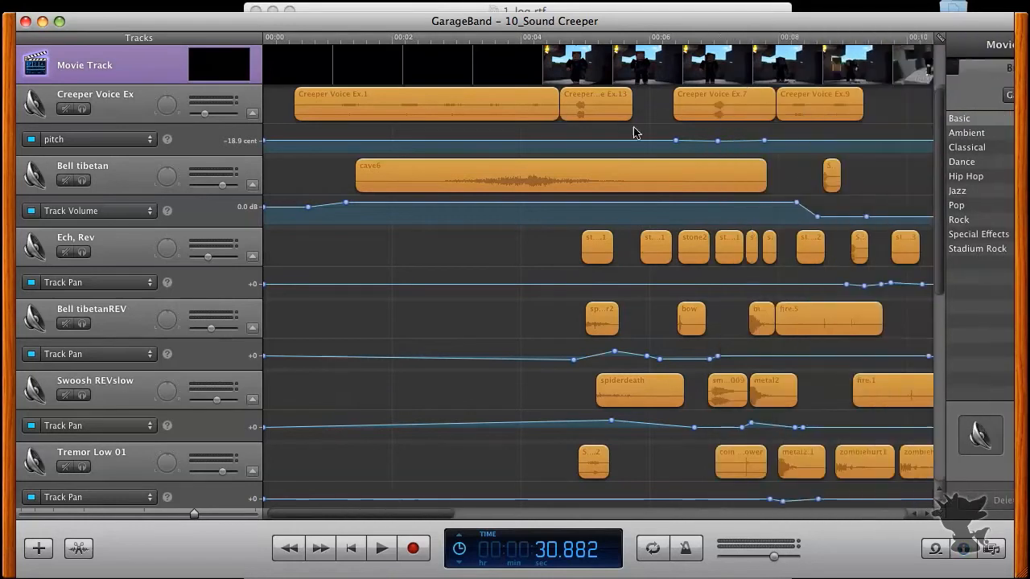
{"action": "scroll", "coordinate": [650, 204], "scroll_direction": "right", "scroll_amount": 10}
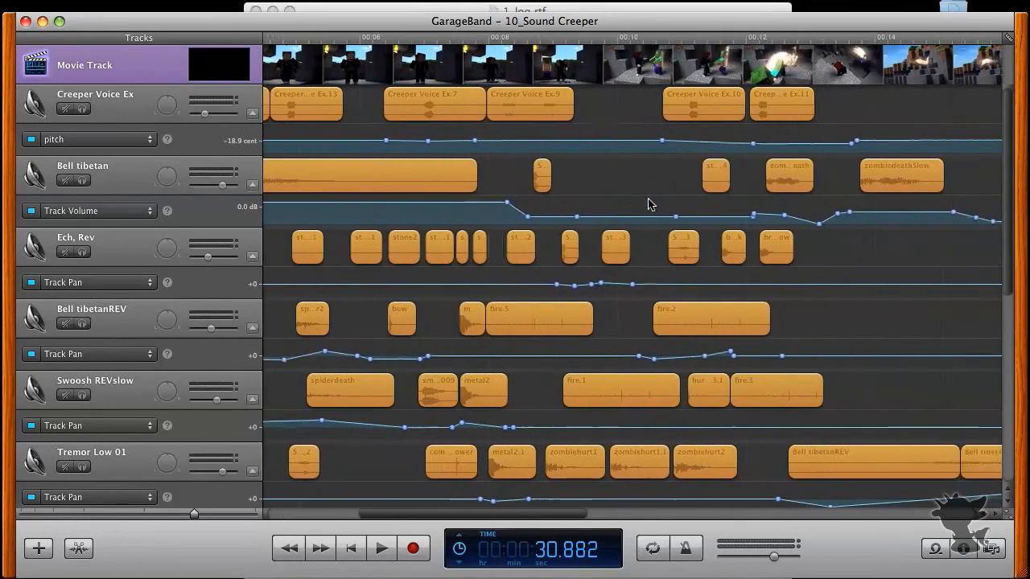
- Open the Movie Preview from the movie track, shrink its window and place it over the track headers
{"action": "mouse_move", "coordinate": [214, 80]}
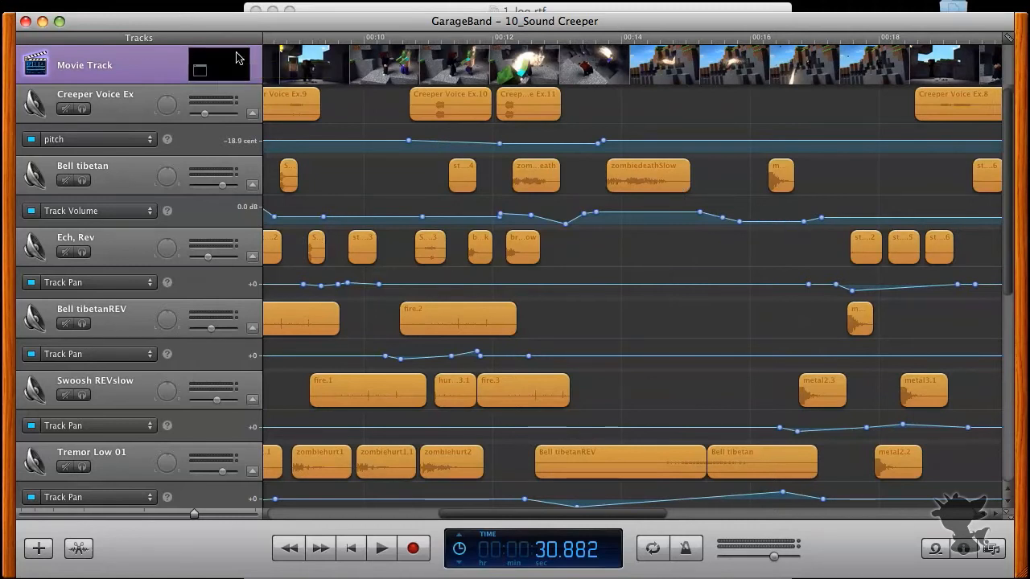
{"action": "left_click", "coordinate": [206, 71]}
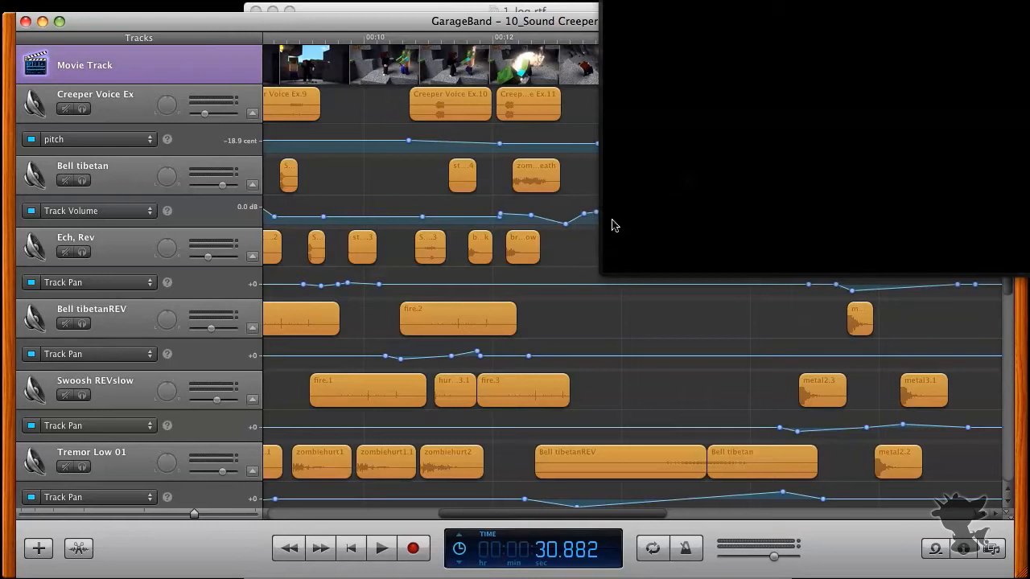
{"action": "left_click_drag", "start_coordinate": [604, 223], "coordinate": [110, 415]}
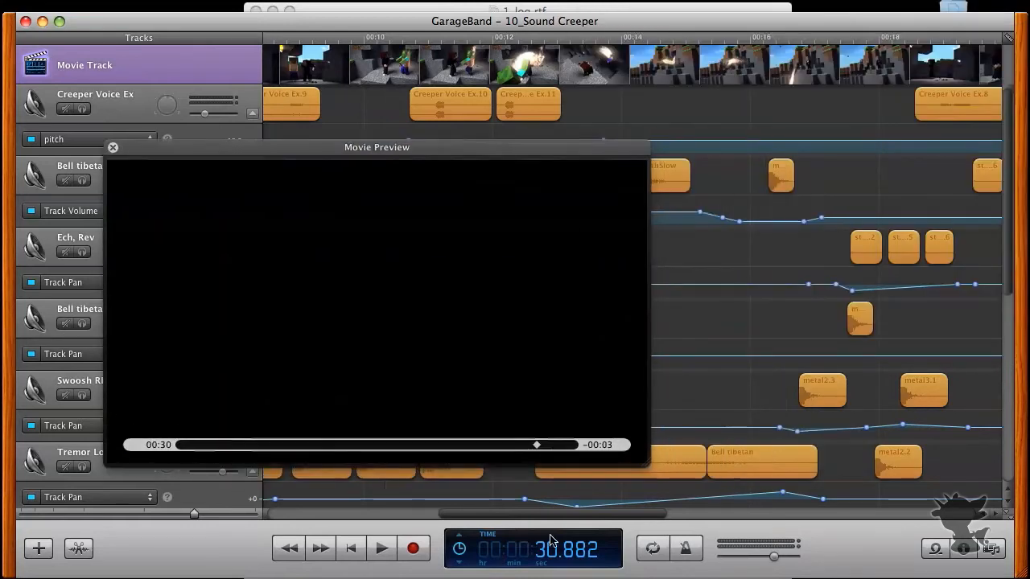
{"action": "left_click_drag", "start_coordinate": [627, 463], "coordinate": [348, 313]}
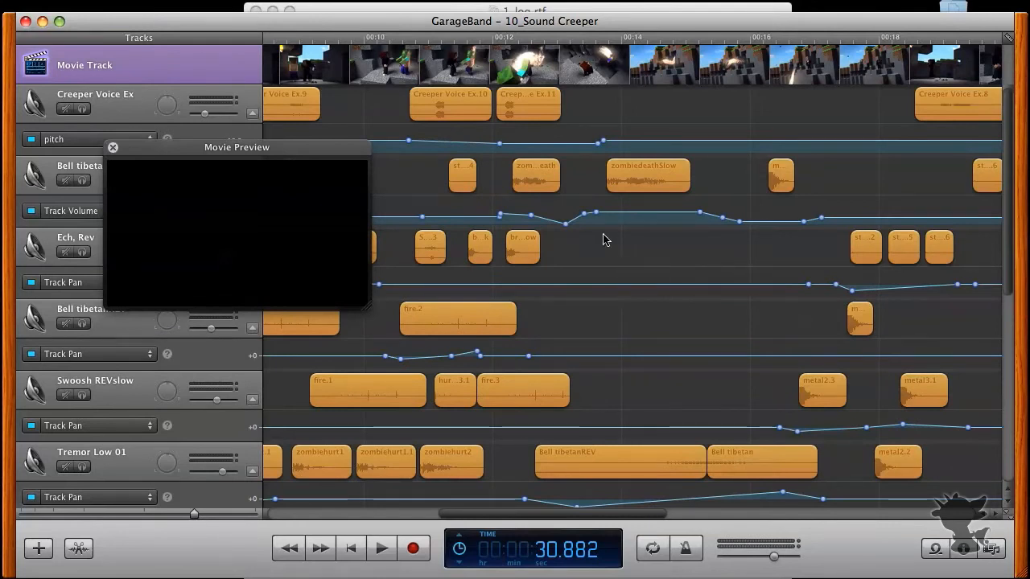
{"action": "left_click_drag", "start_coordinate": [569, 44], "coordinate": [547, 44]}
{"action": "left_click_drag", "start_coordinate": [304, 149], "coordinate": [215, 146]}
- Place the playhead at about 4.6 seconds, near the start of the visible footage, and enlarge the Movie Preview window
{"action": "scroll", "coordinate": [655, 161], "scroll_direction": "left", "scroll_amount": 10}
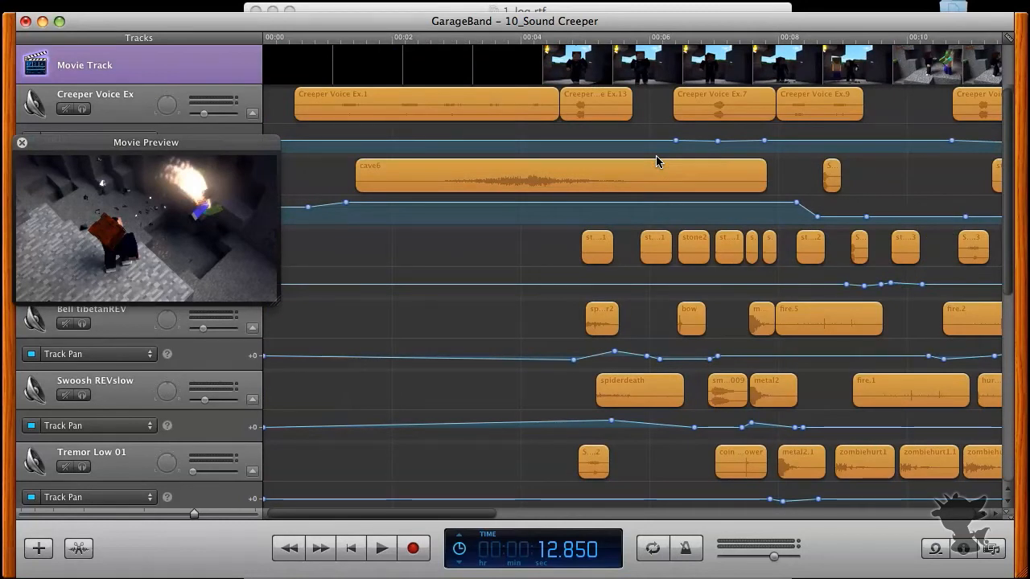
{"action": "left_click", "coordinate": [560, 38]}
{"action": "left_click_drag", "start_coordinate": [563, 40], "coordinate": [573, 58]}
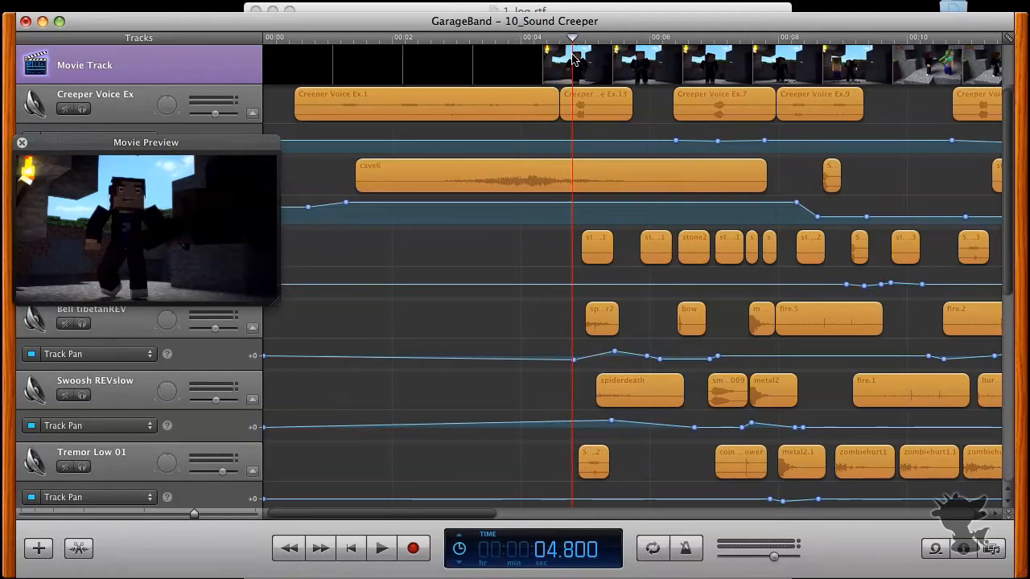
{"action": "left_click_drag", "start_coordinate": [573, 58], "coordinate": [561, 58]}
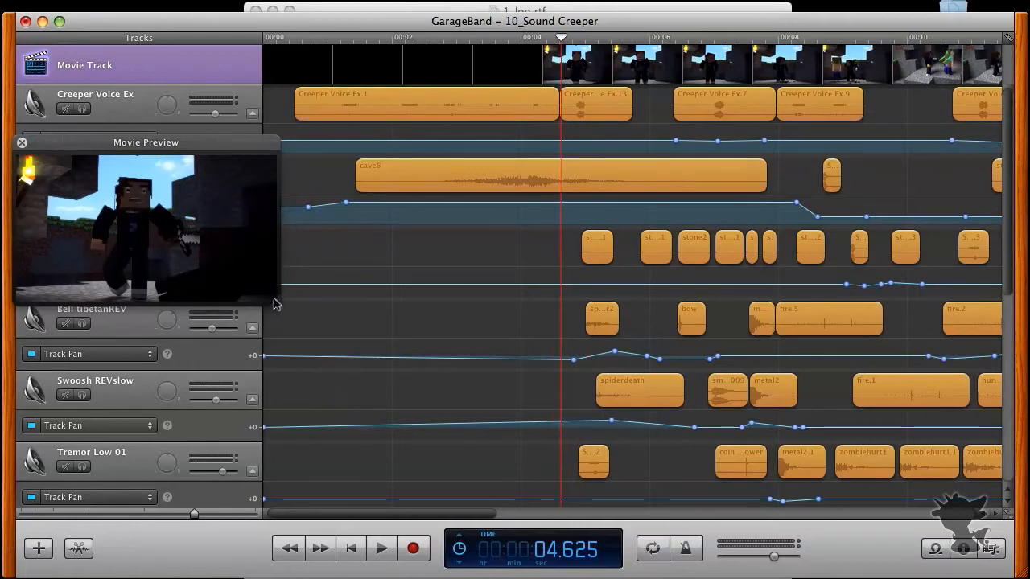
{"action": "left_click_drag", "start_coordinate": [279, 303], "coordinate": [394, 396]}
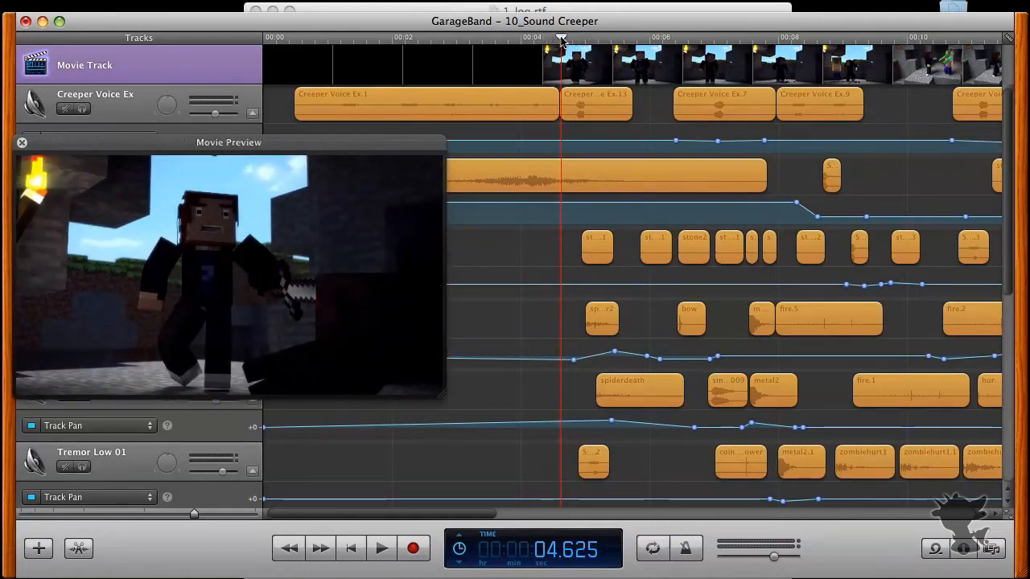
- Scrub the playhead between about 4.7 and 5 seconds and select the first clip on the Ech, Rev track to compare sound and picture
{"action": "left_click_drag", "start_coordinate": [560, 41], "coordinate": [586, 51]}
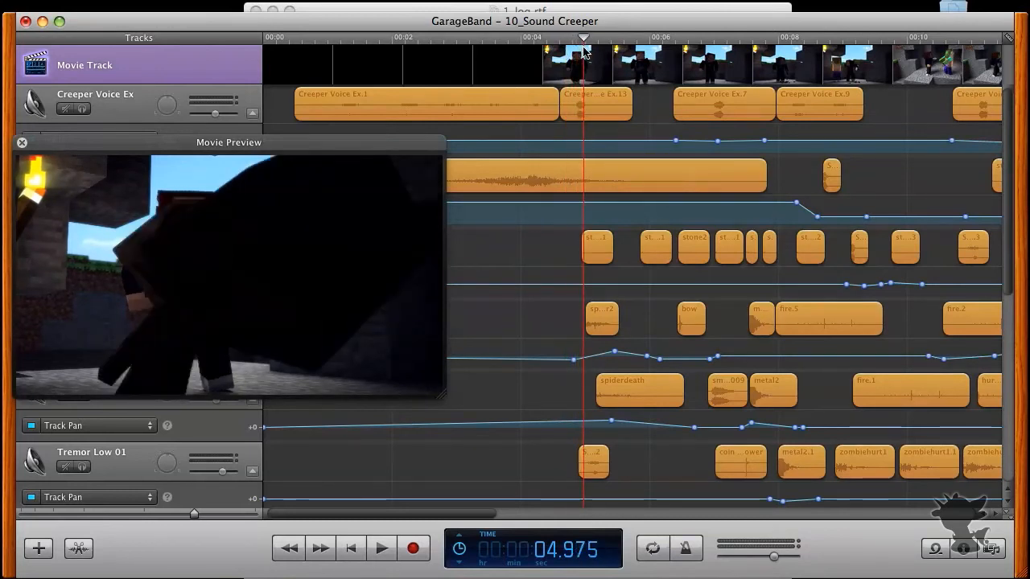
{"action": "left_click", "coordinate": [598, 241]}
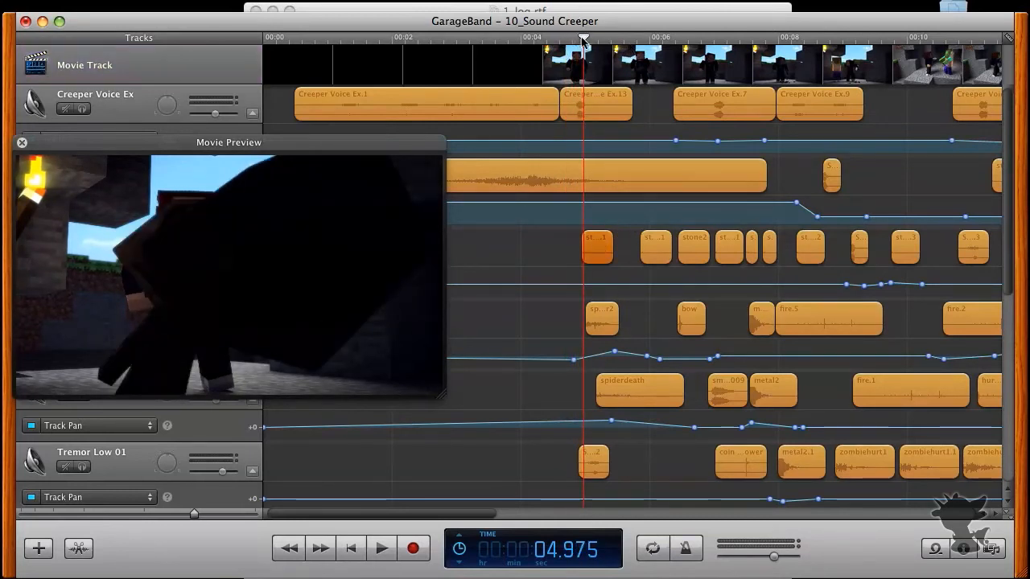
{"action": "left_click_drag", "start_coordinate": [585, 42], "coordinate": [564, 47]}
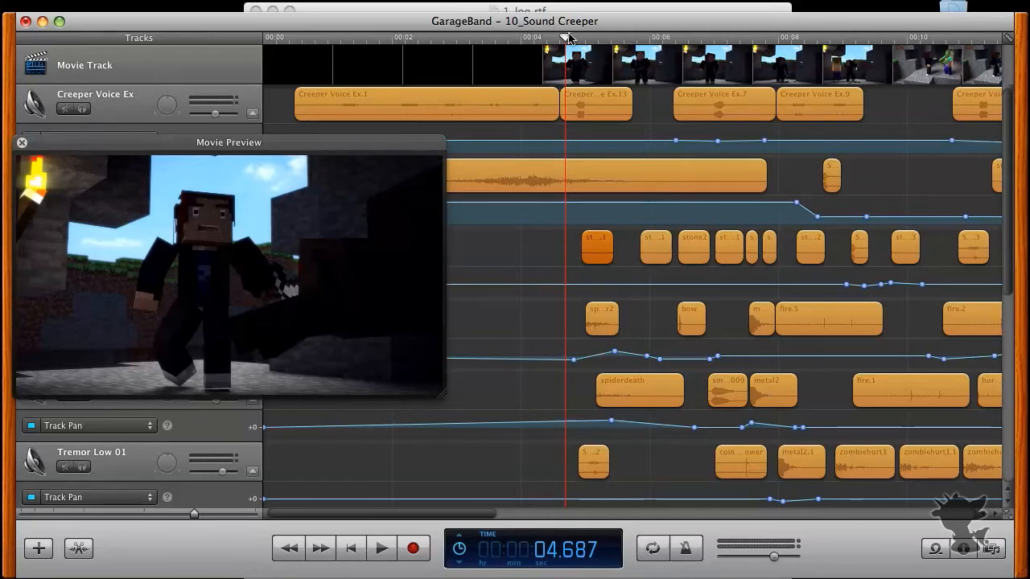
{"action": "mouse_move", "coordinate": [567, 40]}
{"action": "left_mouse_down"}
{"action": "mouse_move", "coordinate": [604, 41]}
{"action": "mouse_move", "coordinate": [568, 44]}
{"action": "mouse_move", "coordinate": [586, 47]}
{"action": "left_mouse_up"}
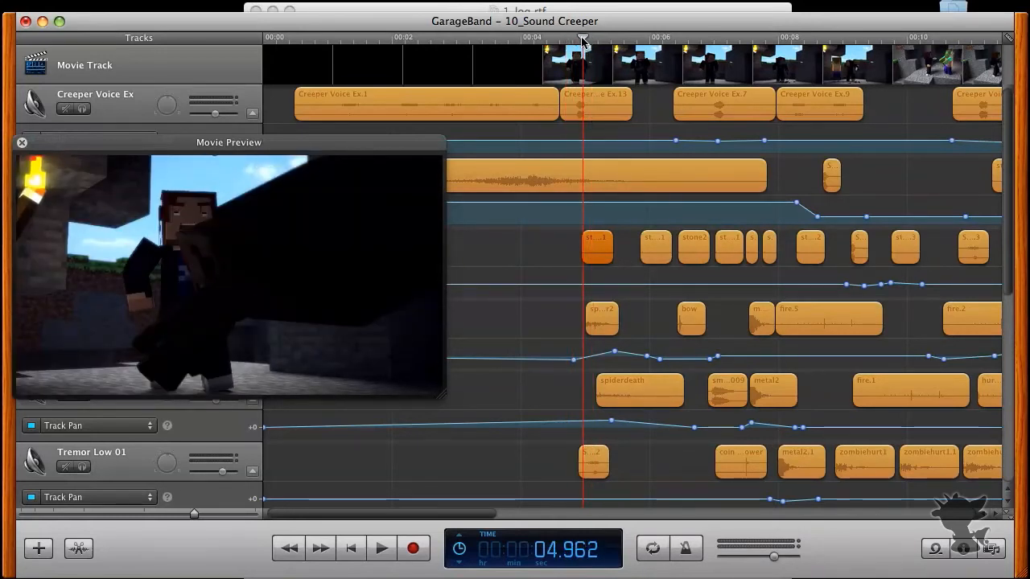
{"action": "left_click_drag", "start_coordinate": [584, 41], "coordinate": [584, 72]}
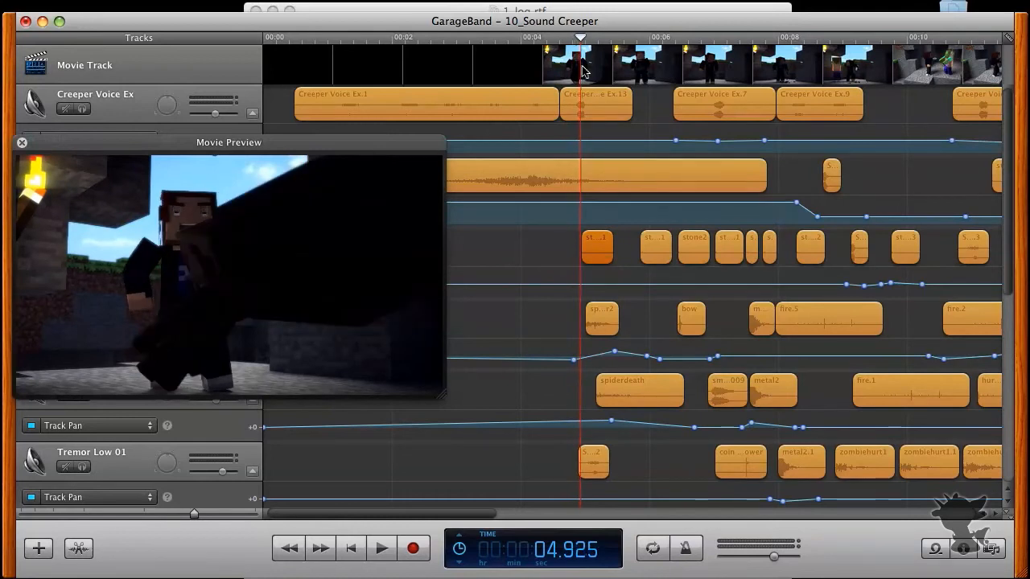
- Scrub the playhead to about 12 seconds and examine the zombie fight's sound clips against the preview
{"action": "scroll", "coordinate": [649, 172], "scroll_direction": "right", "scroll_amount": 10}
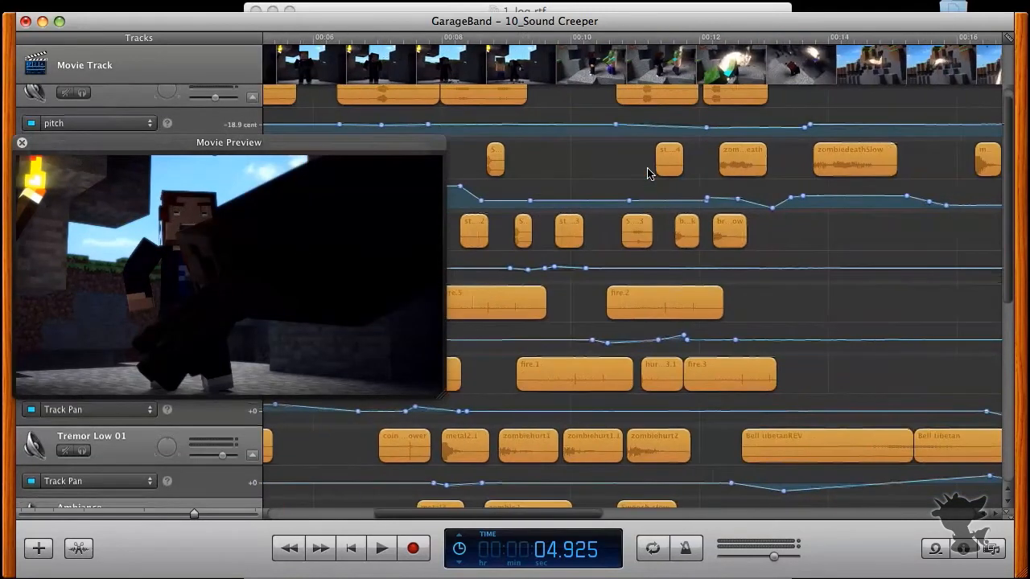
{"action": "left_click_drag", "start_coordinate": [537, 42], "coordinate": [636, 51]}
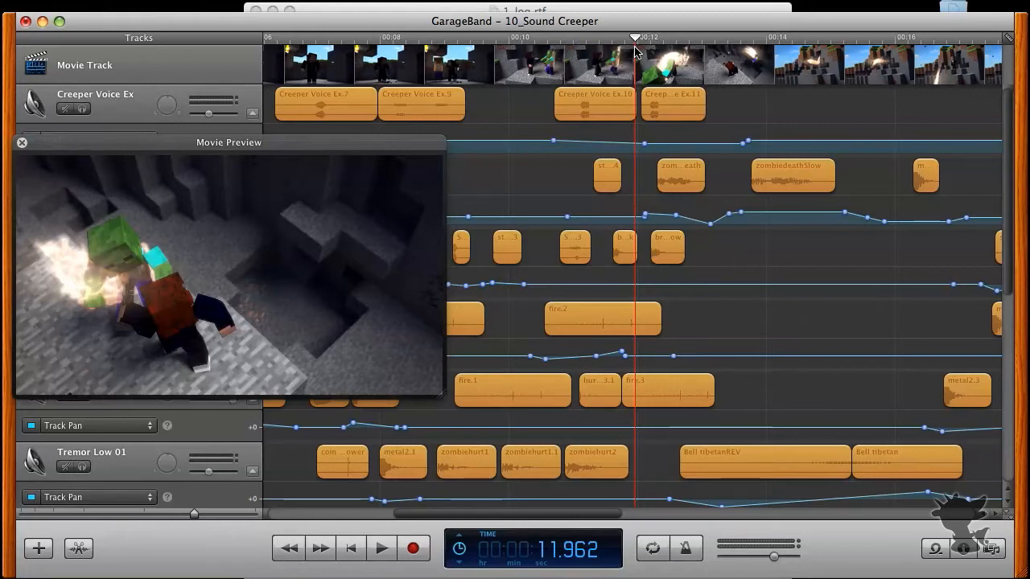
{"action": "scroll", "coordinate": [720, 296], "scroll_direction": "right", "scroll_amount": 10}
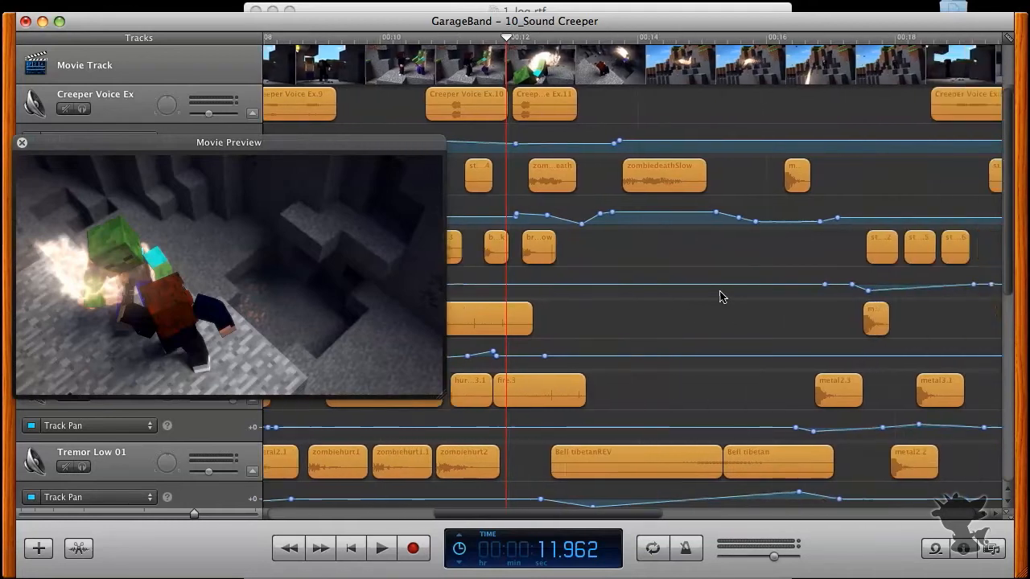
- Return the playhead to about 4.9 seconds and show the track info pane again
{"action": "scroll", "coordinate": [720, 297], "scroll_direction": "left", "scroll_amount": 10}
{"action": "scroll", "coordinate": [720, 297], "scroll_direction": "left", "scroll_amount": 9}
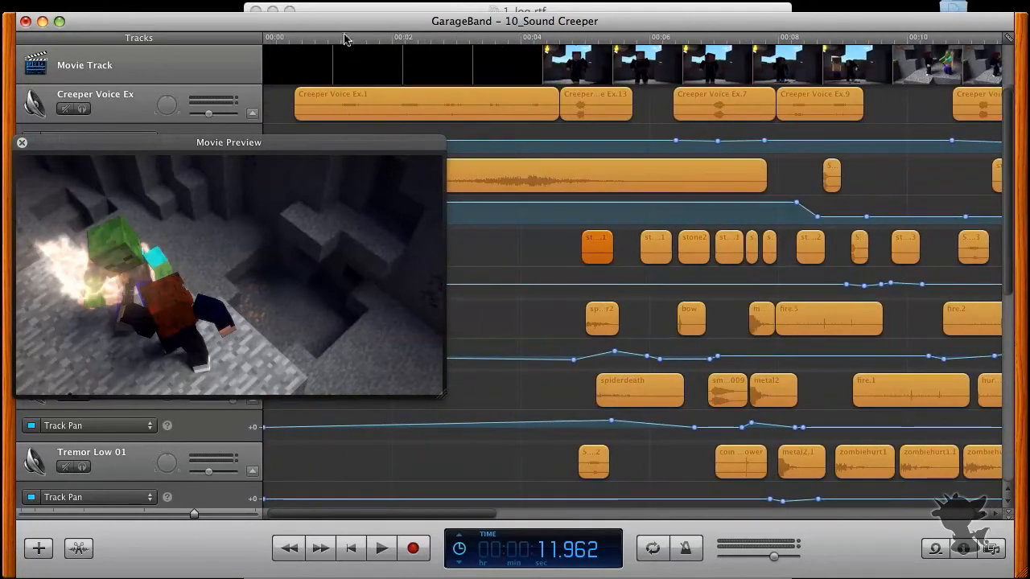
{"action": "left_click_drag", "start_coordinate": [344, 40], "coordinate": [579, 45]}
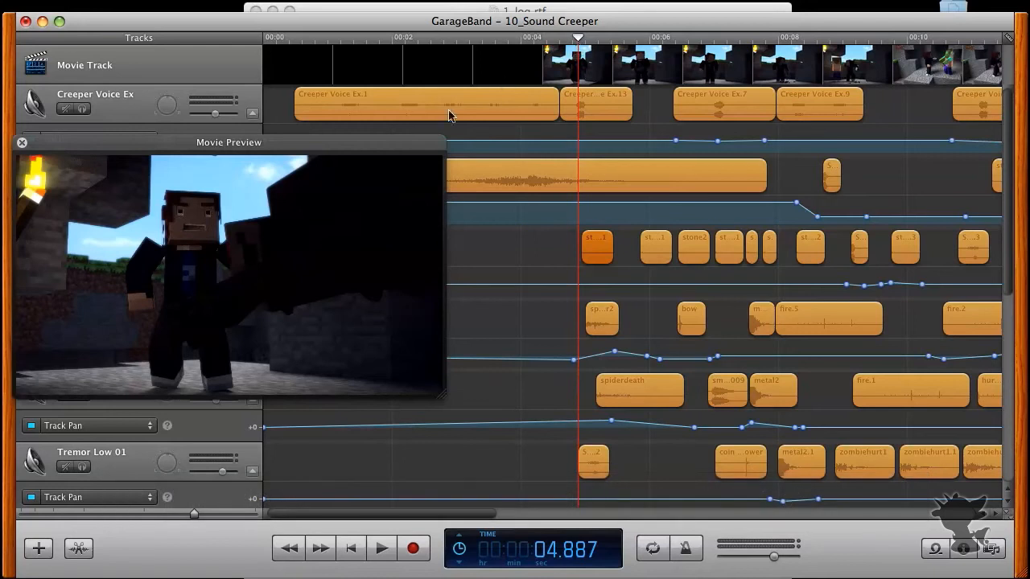
{"action": "mouse_move", "coordinate": [385, 143]}
{"action": "key", "text": "super+i"}
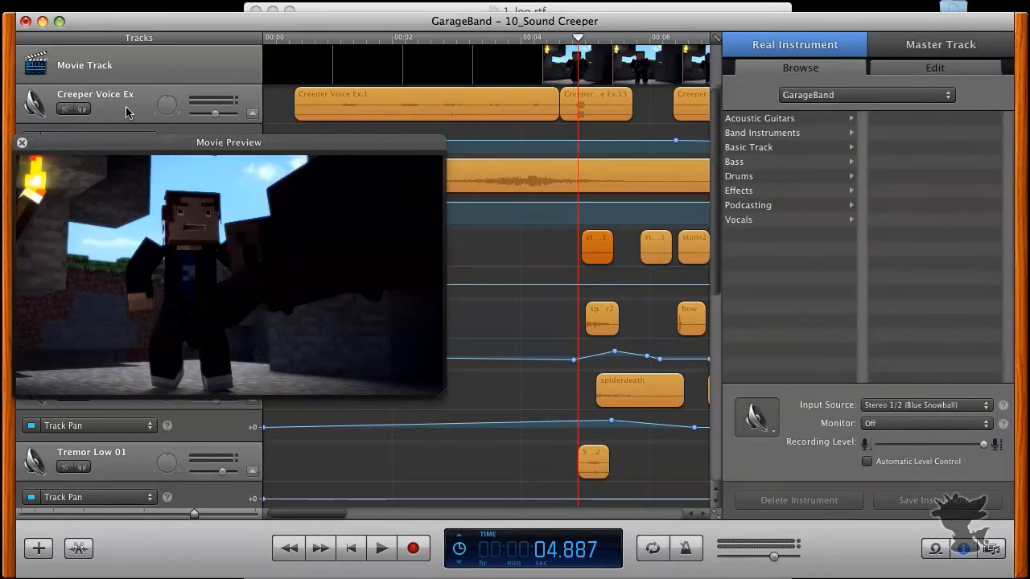
- Compare the effect settings of the Creeper Voice Ex, Bell tibetan and Ech, Rev tracks, returning to Creeper Voice Ex
{"action": "left_click", "coordinate": [893, 65]}
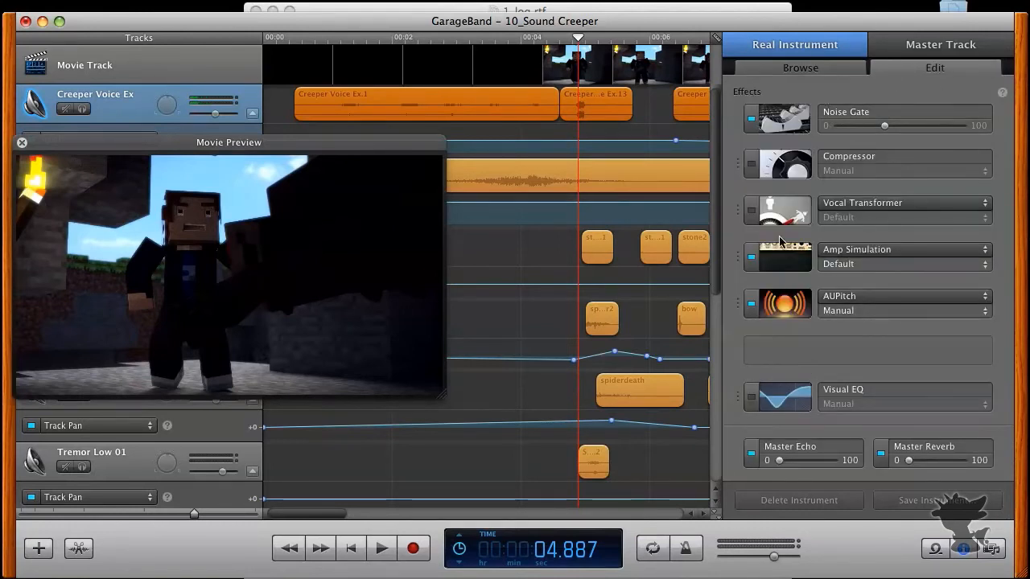
{"action": "left_click_drag", "start_coordinate": [145, 147], "coordinate": [181, 280]}
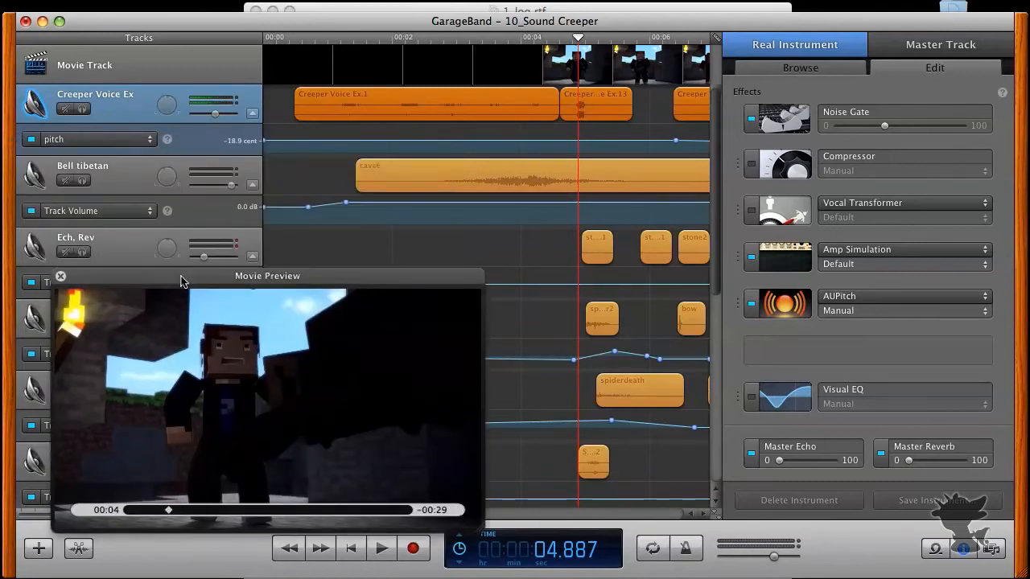
{"action": "left_click", "coordinate": [123, 176]}
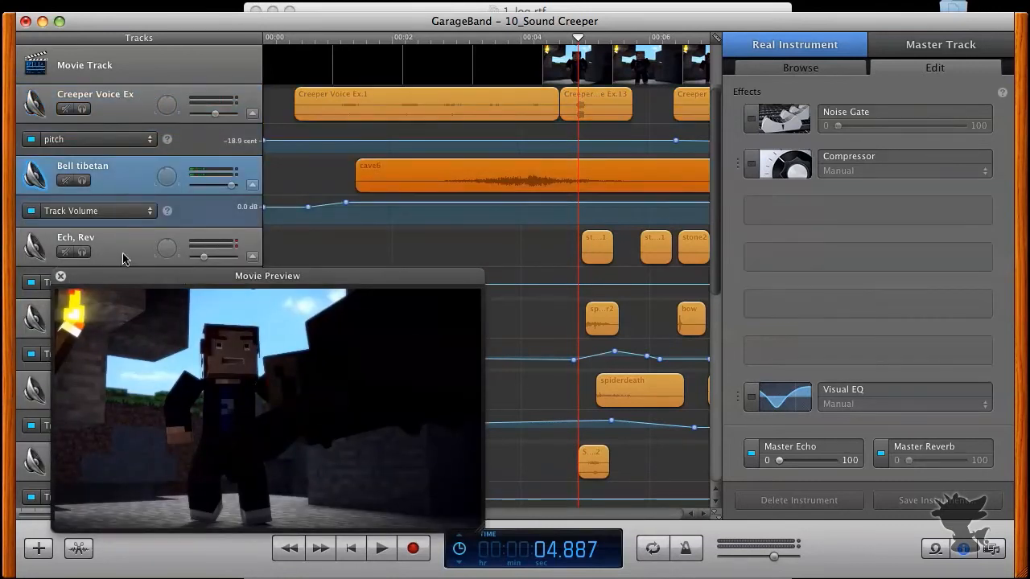
{"action": "left_click", "coordinate": [125, 258]}
{"action": "left_click", "coordinate": [136, 116]}
{"action": "left_click_drag", "start_coordinate": [204, 275], "coordinate": [170, 166]}
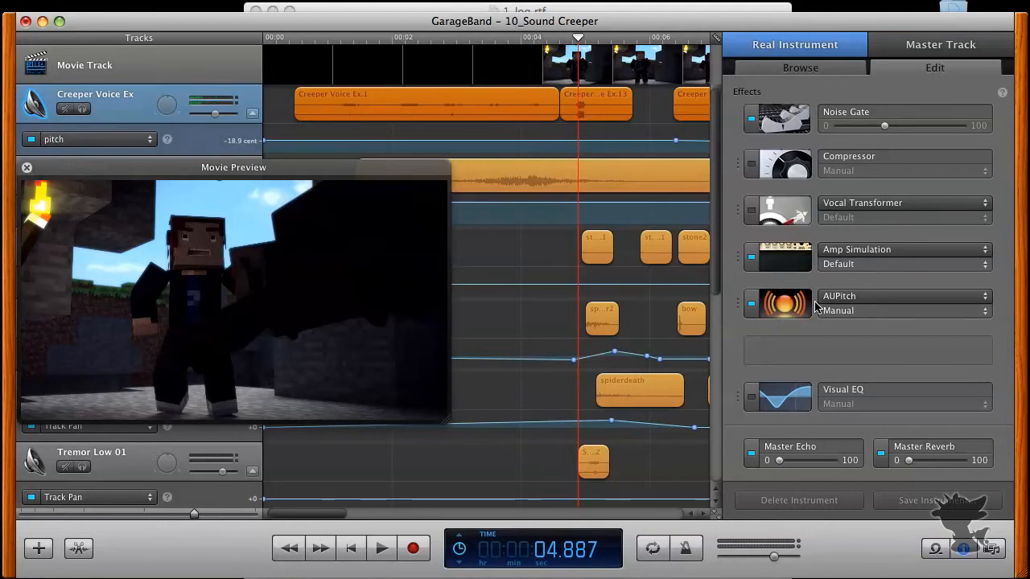
{"action": "scroll", "coordinate": [586, 164], "scroll_direction": "right", "scroll_amount": 3}
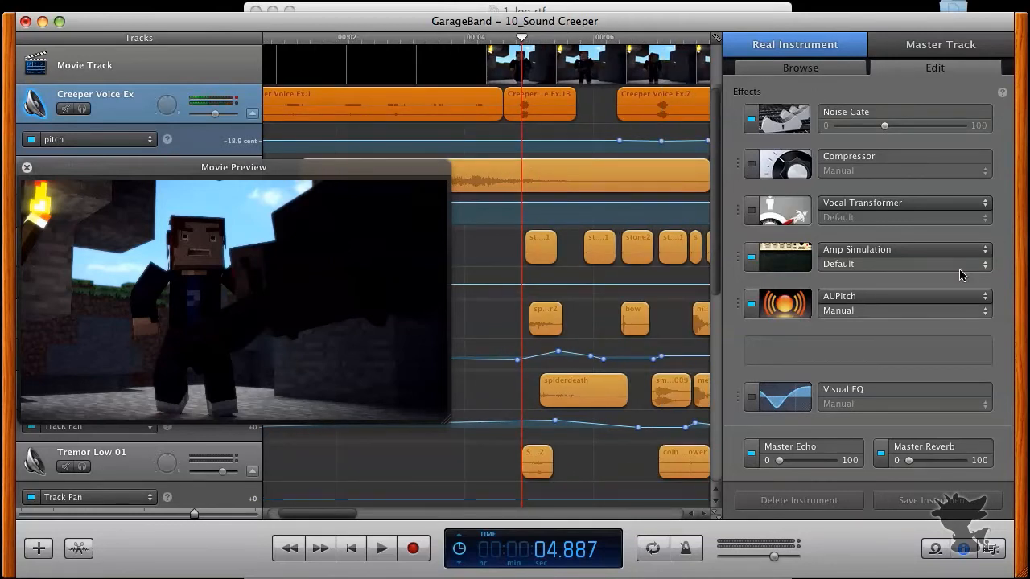
- Hide the track info pane and browse the AUPitch parameters available for automation on the Creeper Voice Ex track
{"action": "key", "text": "super+i"}
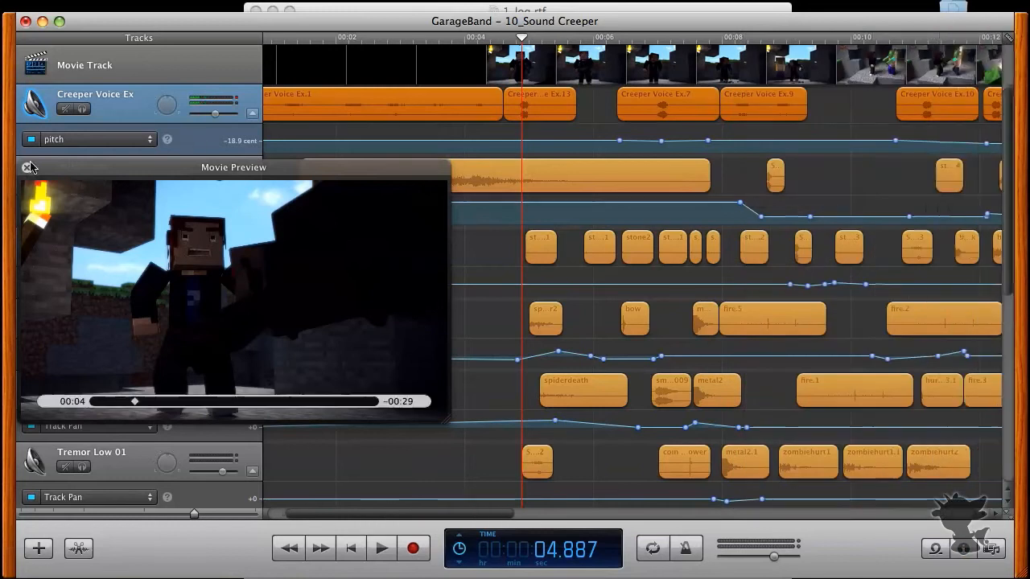
{"action": "left_click", "coordinate": [82, 141]}
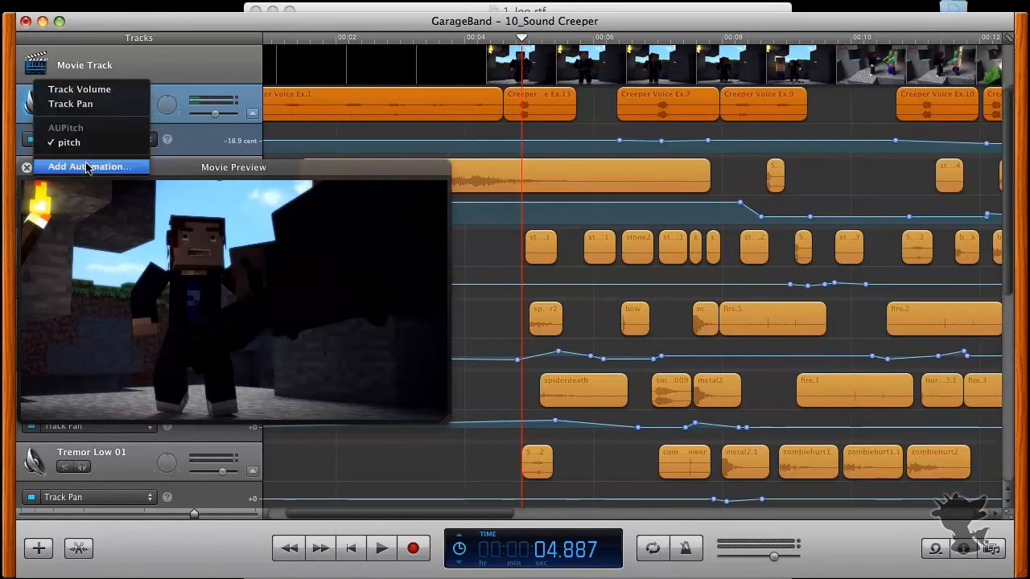
{"action": "left_click", "coordinate": [88, 166]}
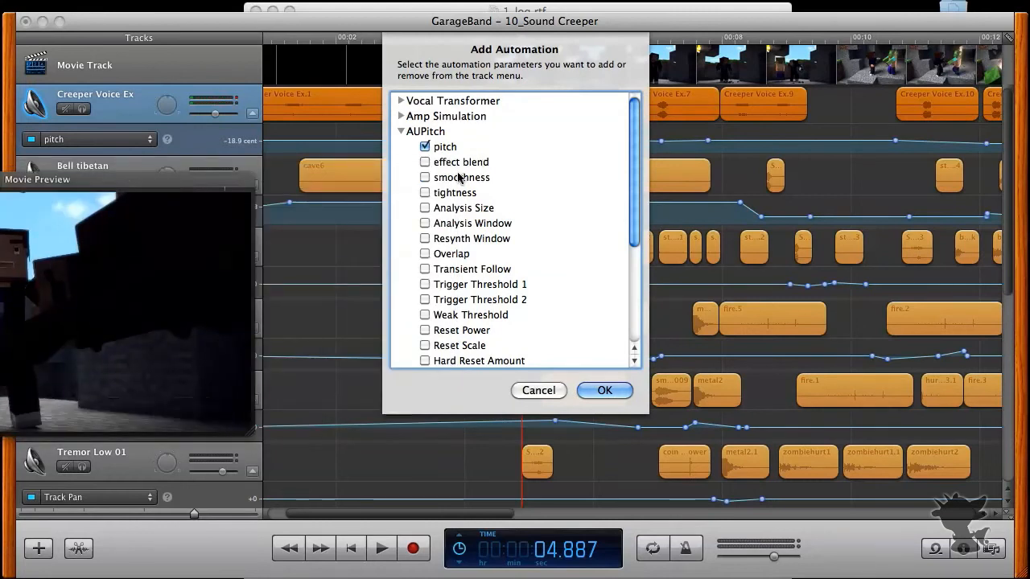
{"action": "scroll", "coordinate": [461, 176], "scroll_direction": "down", "scroll_amount": 3}
{"action": "scroll", "coordinate": [458, 175], "scroll_direction": "down", "scroll_amount": 2}
{"action": "scroll", "coordinate": [459, 176], "scroll_direction": "up", "scroll_amount": 5}
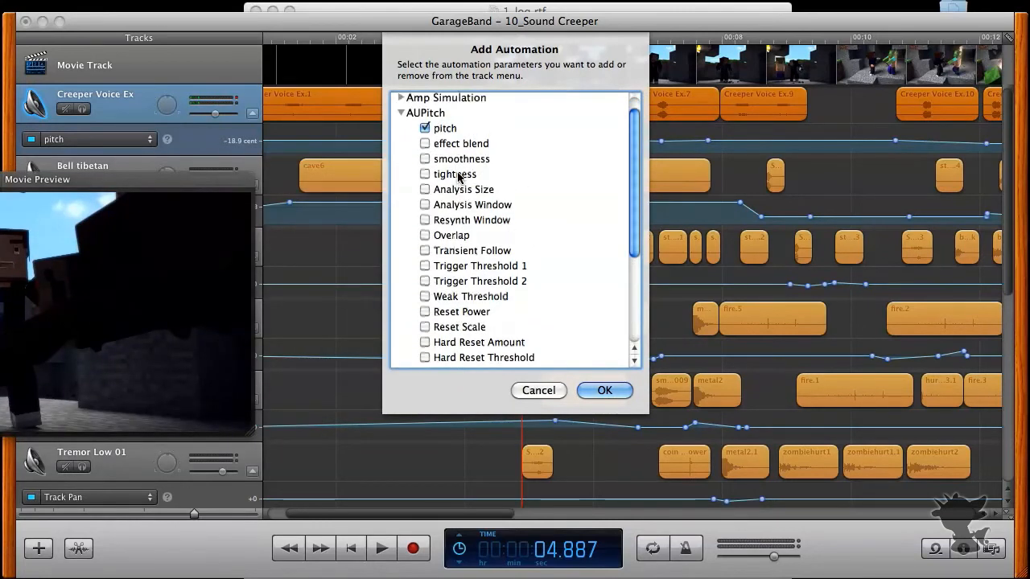
{"action": "scroll", "coordinate": [459, 177], "scroll_direction": "down", "scroll_amount": 2}
{"action": "key", "text": "Escape"}
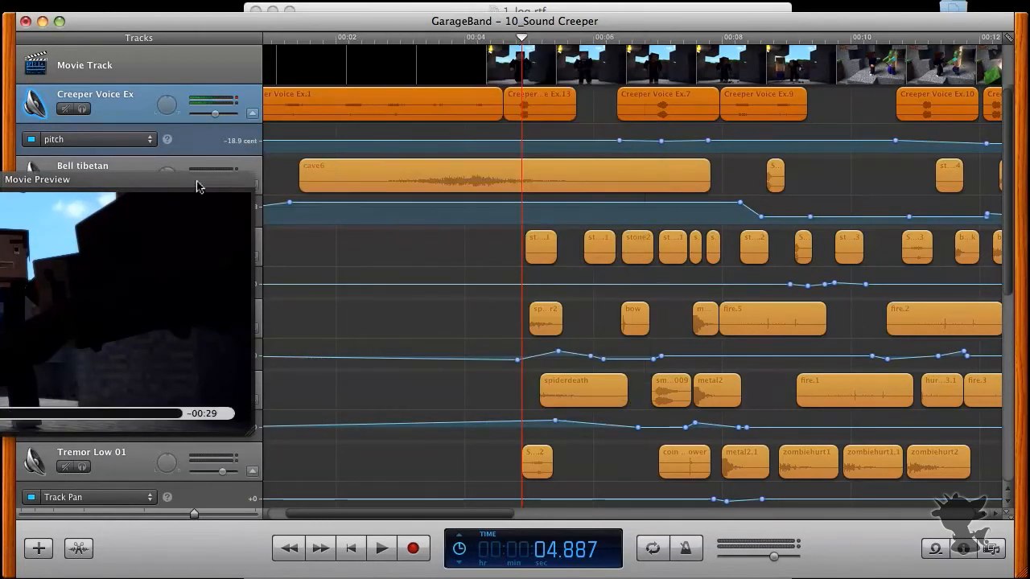
- Show the Creeper Voice Ex track's Track Volume curve and slightly raise its point near 1.5 seconds
{"action": "left_click_drag", "start_coordinate": [199, 181], "coordinate": [443, 250]}
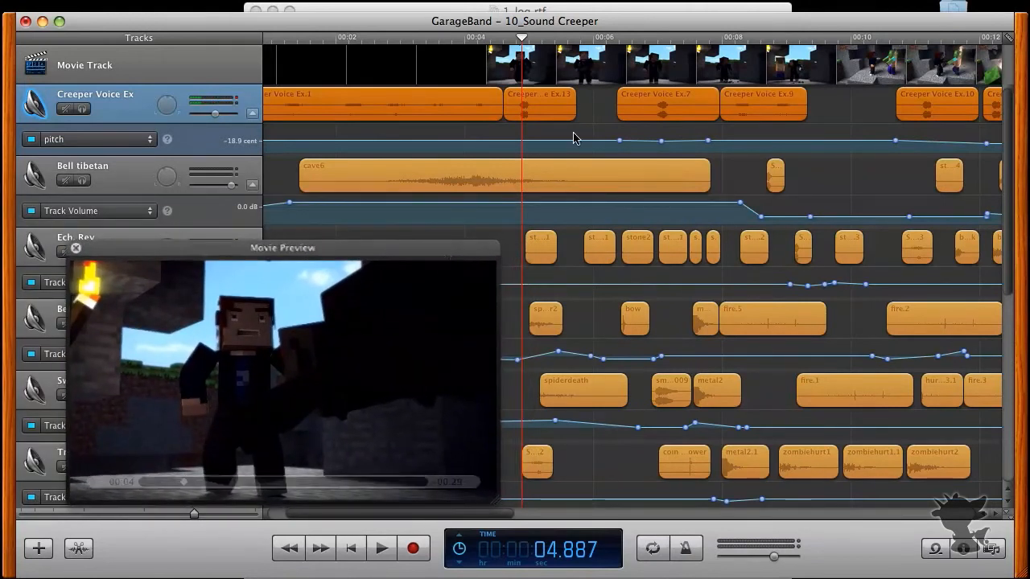
{"action": "scroll", "coordinate": [575, 134], "scroll_direction": "left", "scroll_amount": 3}
{"action": "left_click", "coordinate": [137, 139]}
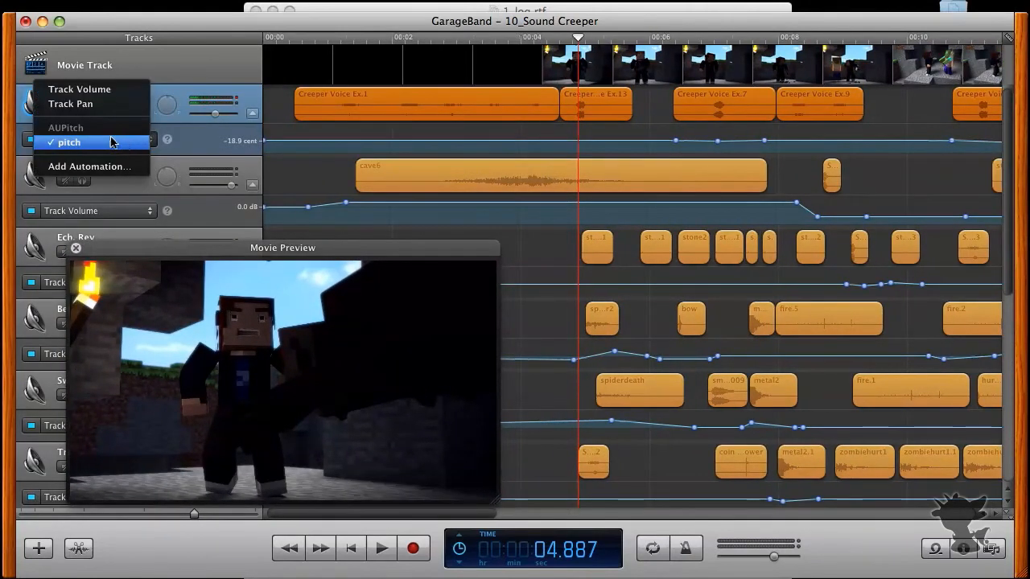
{"action": "left_click", "coordinate": [90, 95]}
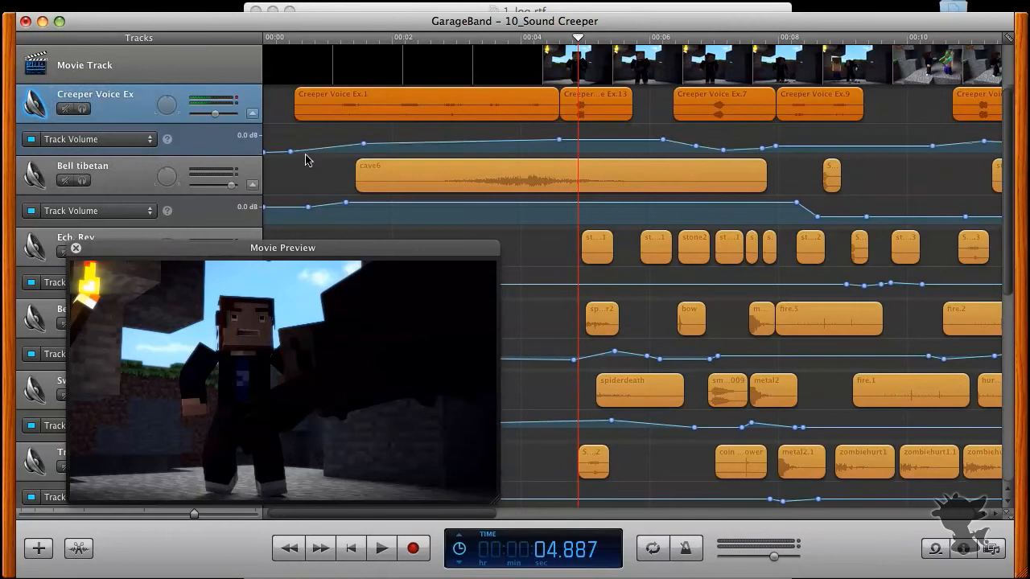
{"action": "left_click", "coordinate": [252, 114]}
{"action": "left_click", "coordinate": [253, 115]}
{"action": "left_click", "coordinate": [363, 145]}
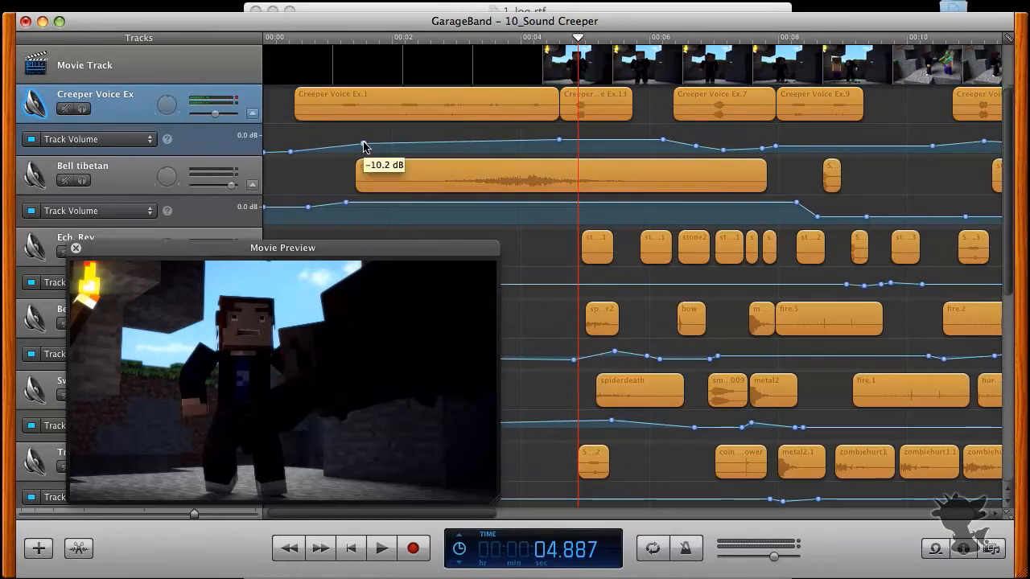
{"action": "mouse_move", "coordinate": [363, 146]}
{"action": "left_mouse_down"}
{"action": "mouse_move", "coordinate": [363, 132]}
{"action": "mouse_move", "coordinate": [363, 144]}
{"action": "left_mouse_up"}
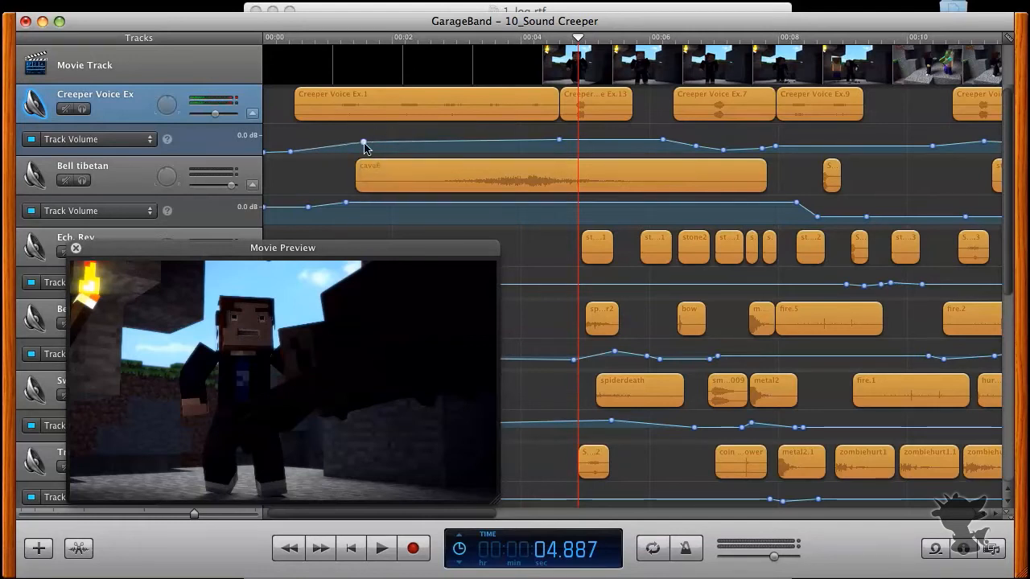
- Check the Creeper Voice Ex track's Track Pan curve, switch its automation back to pitch, and examine the pitch changes along the timeline
{"action": "left_click", "coordinate": [100, 141]}
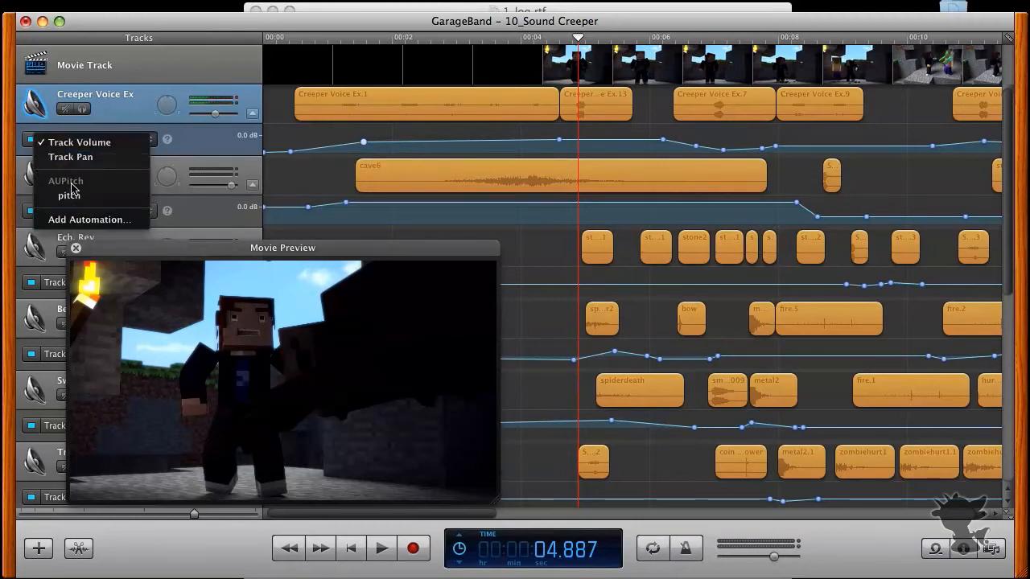
{"action": "left_click", "coordinate": [70, 157]}
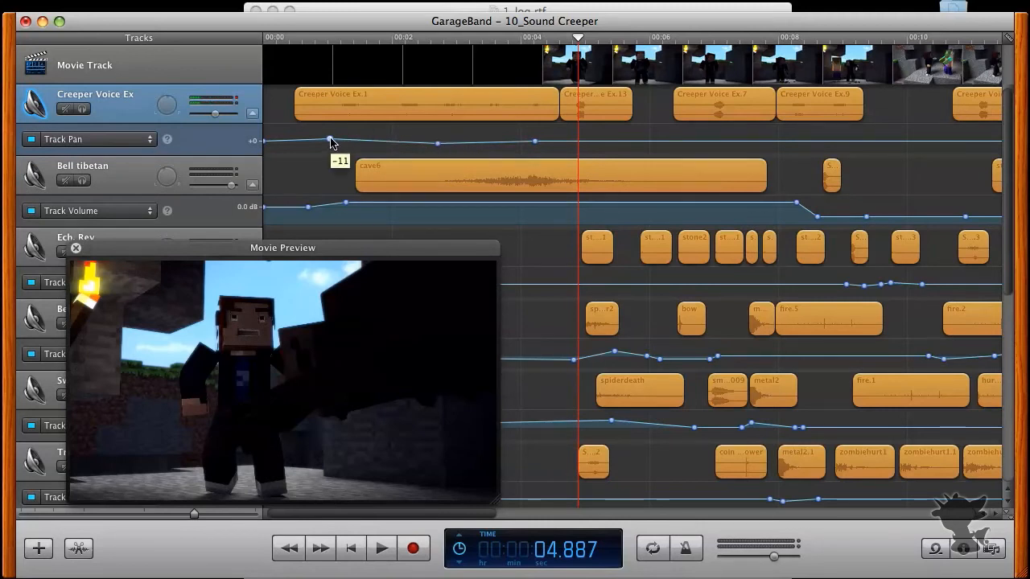
{"action": "left_click", "coordinate": [77, 138]}
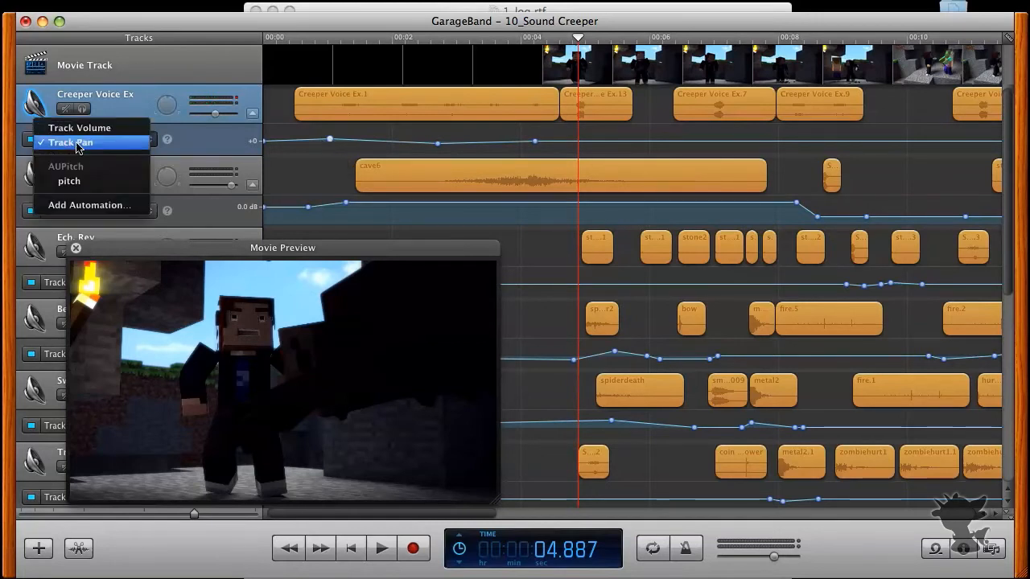
{"action": "left_click", "coordinate": [71, 182]}
{"action": "scroll", "coordinate": [427, 140], "scroll_direction": "right", "scroll_amount": 10}
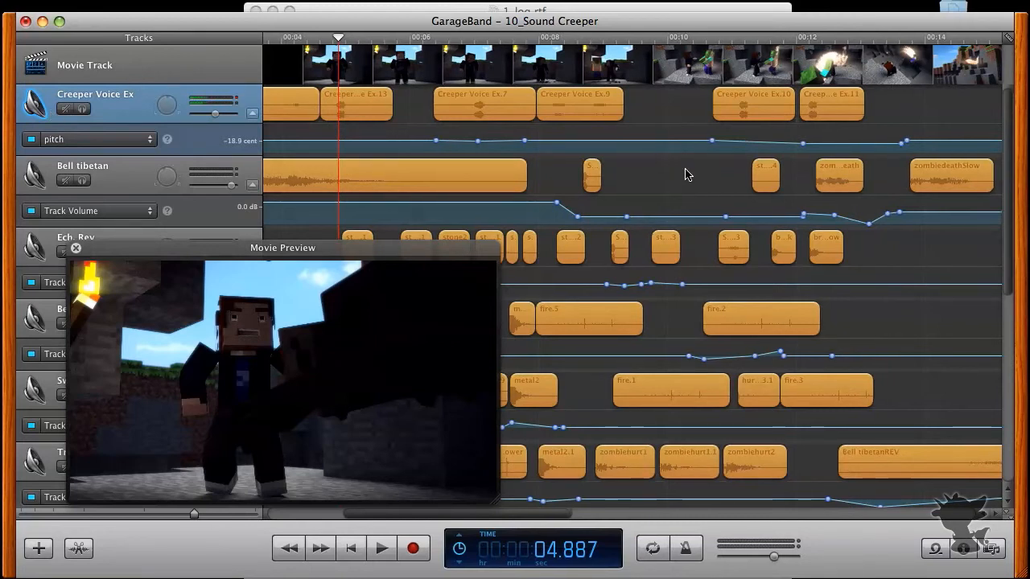
{"action": "scroll", "coordinate": [688, 174], "scroll_direction": "right", "scroll_amount": 3}
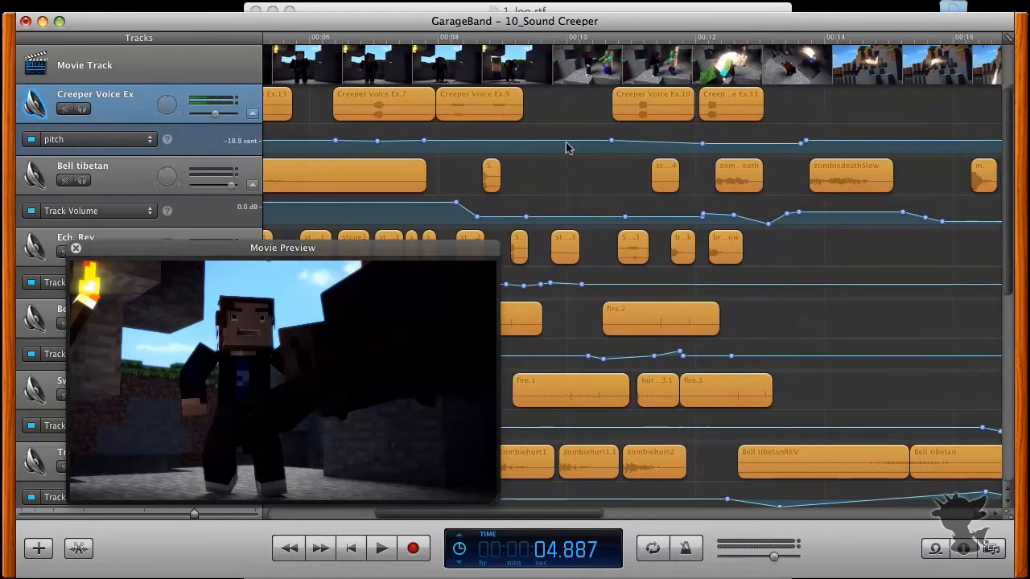
{"action": "scroll", "coordinate": [566, 147], "scroll_direction": "right", "scroll_amount": 8}
{"action": "scroll", "coordinate": [569, 149], "scroll_direction": "left", "scroll_amount": 10}
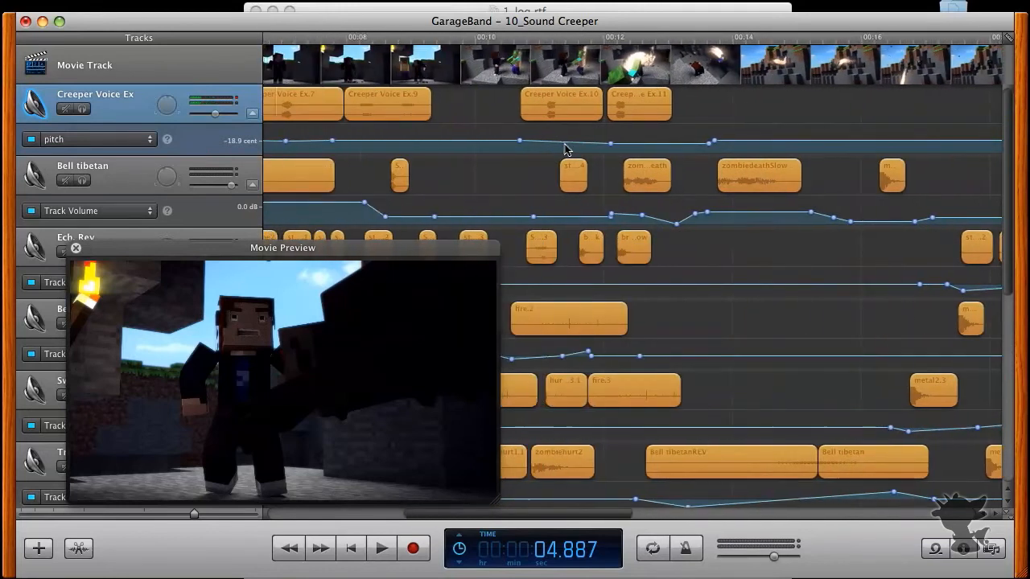
- Play the footage from about 6.2 seconds into the zombie fight and move the playhead to about 12.3 seconds
{"action": "left_click", "coordinate": [419, 38]}
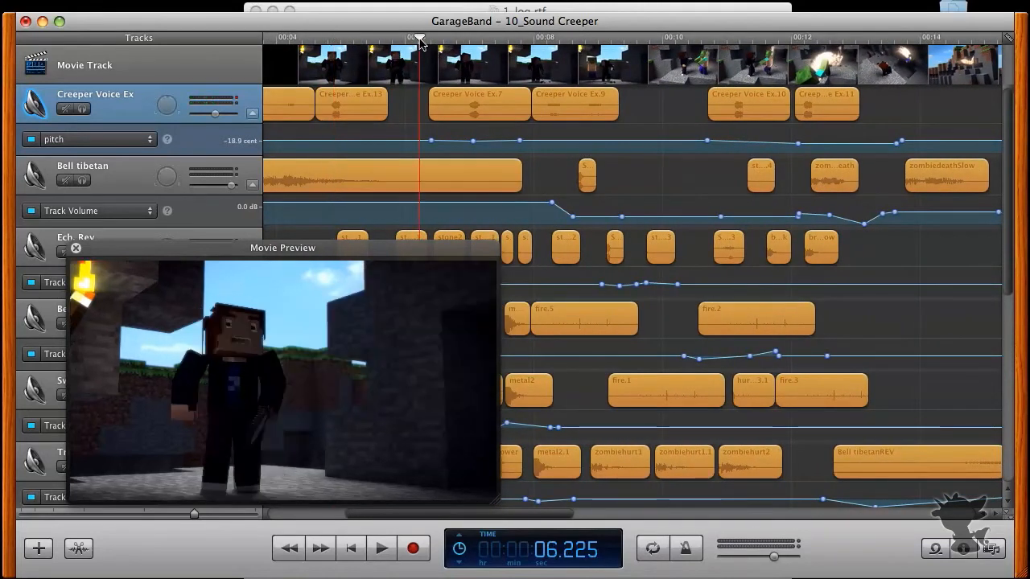
{"action": "key", "text": "space"}
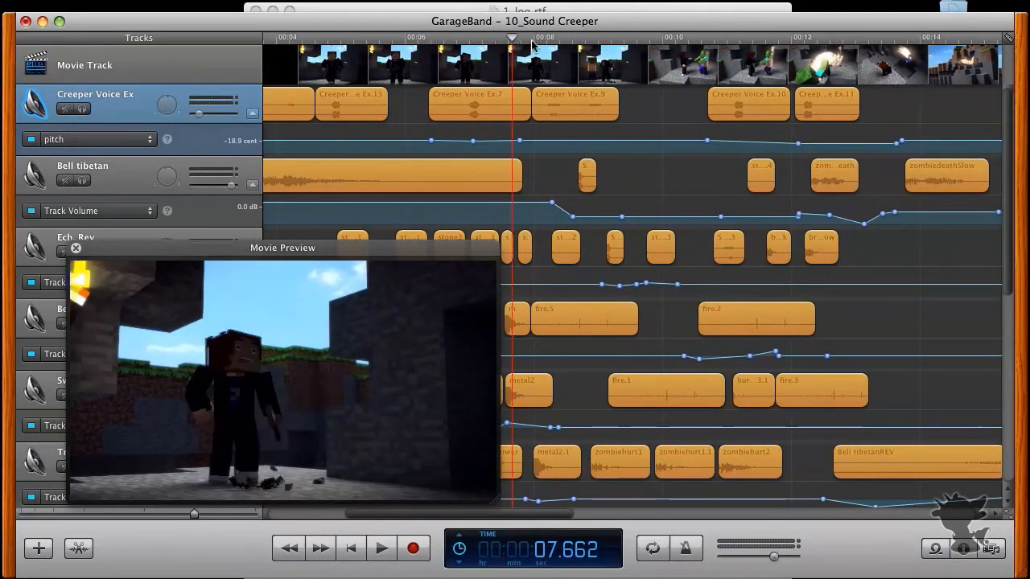
{"action": "key", "text": "space"}
{"action": "scroll", "coordinate": [600, 36], "scroll_direction": "right", "scroll_amount": 5}
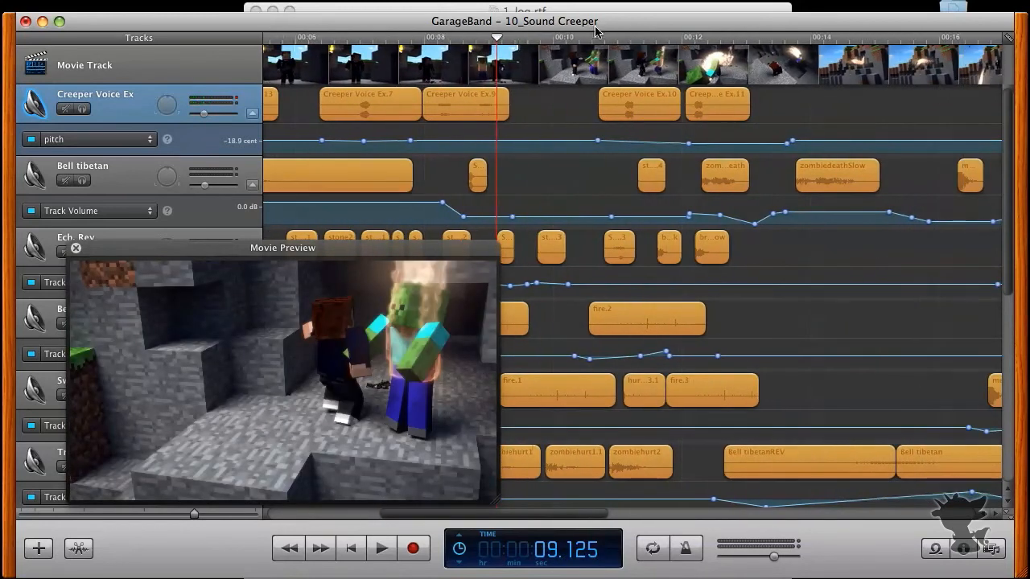
{"action": "left_click_drag", "start_coordinate": [597, 38], "coordinate": [538, 40]}
{"action": "key", "text": "space"}
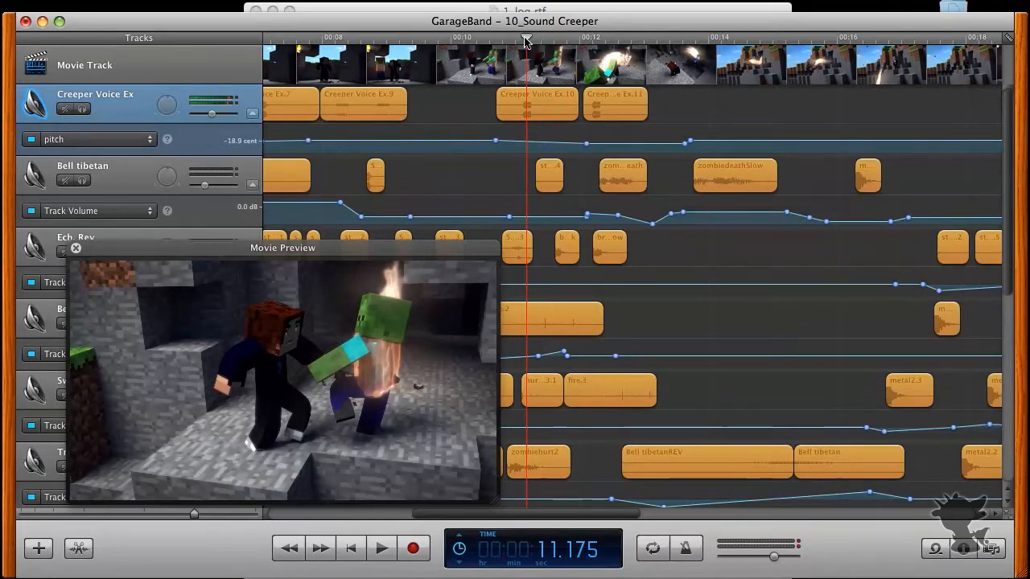
{"action": "left_click_drag", "start_coordinate": [525, 42], "coordinate": [602, 58]}
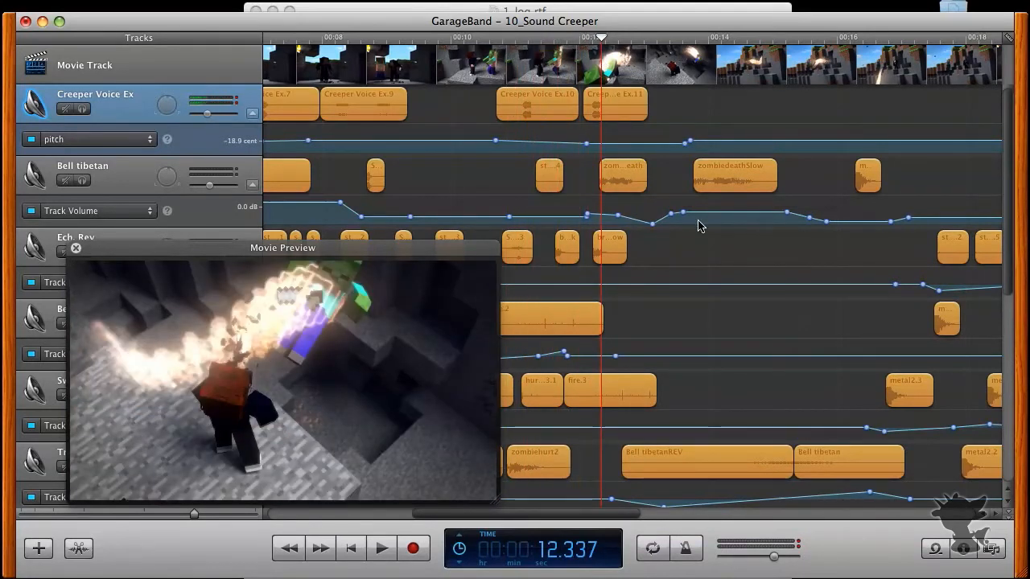
- Display the Bell tibetan track's effect settings in the track info pane and hide the pane again
{"action": "key", "text": "super+i"}
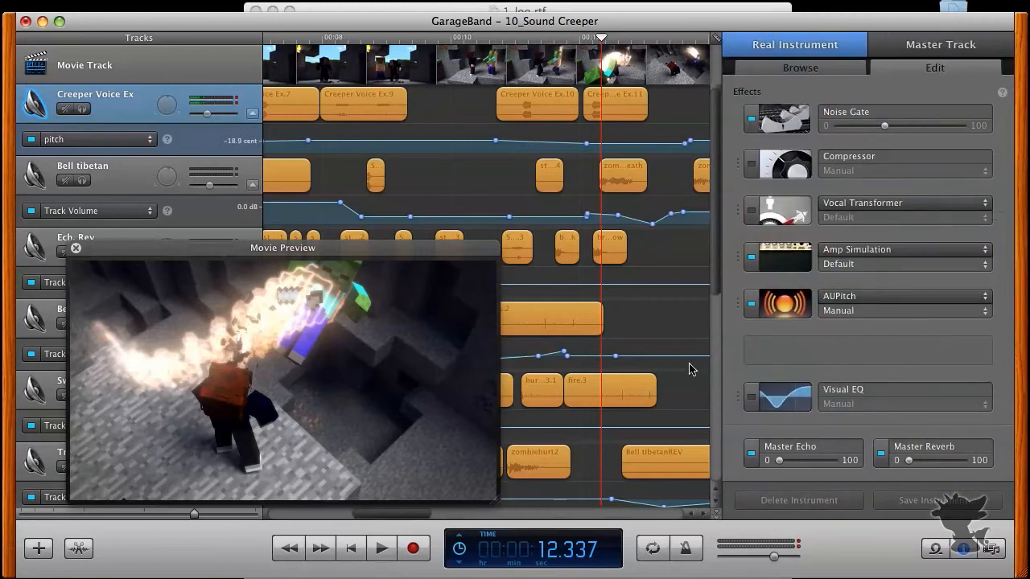
{"action": "left_click", "coordinate": [131, 177]}
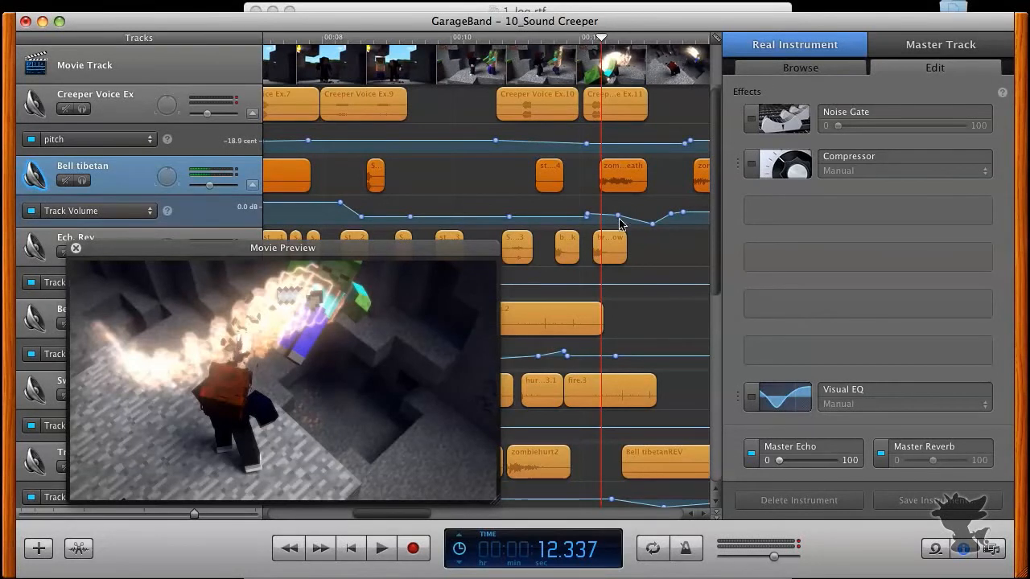
{"action": "scroll", "coordinate": [620, 223], "scroll_direction": "down", "scroll_amount": 3}
{"action": "scroll", "coordinate": [619, 224], "scroll_direction": "left", "scroll_amount": 4}
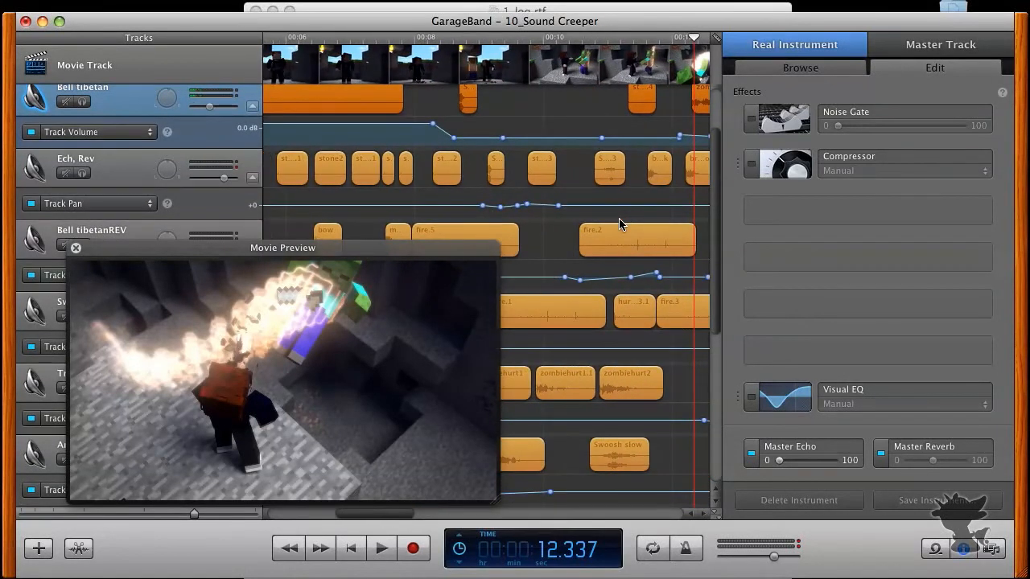
{"action": "key", "text": "super+i"}
- Examine the sound clips on the Bell tibetan and neighbouring tracks and check which automation parameters Bell tibetan offers
{"action": "scroll", "coordinate": [570, 191], "scroll_direction": "left", "scroll_amount": 10}
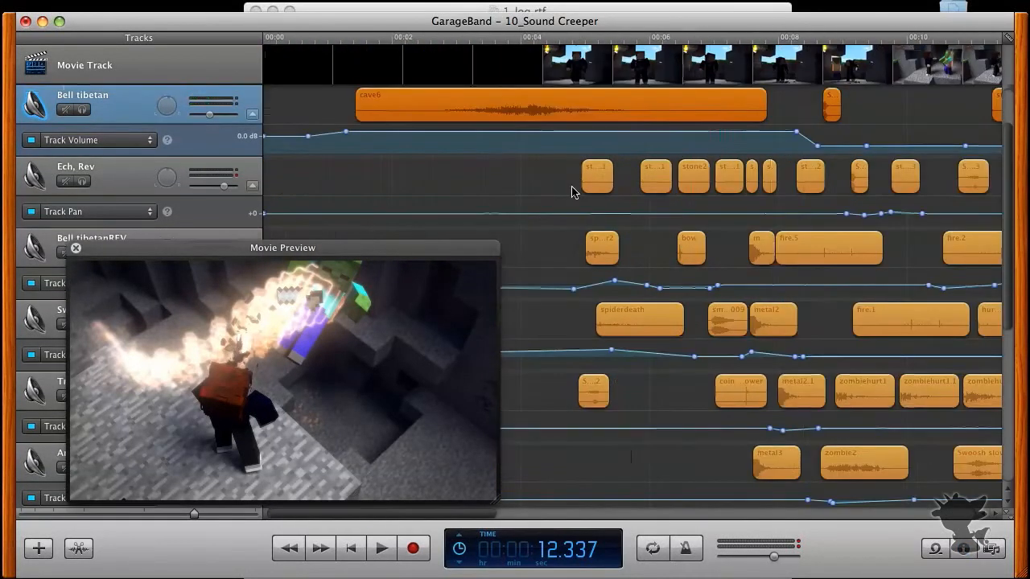
{"action": "scroll", "coordinate": [571, 191], "scroll_direction": "down", "scroll_amount": 2}
{"action": "scroll", "coordinate": [572, 191], "scroll_direction": "up", "scroll_amount": 3}
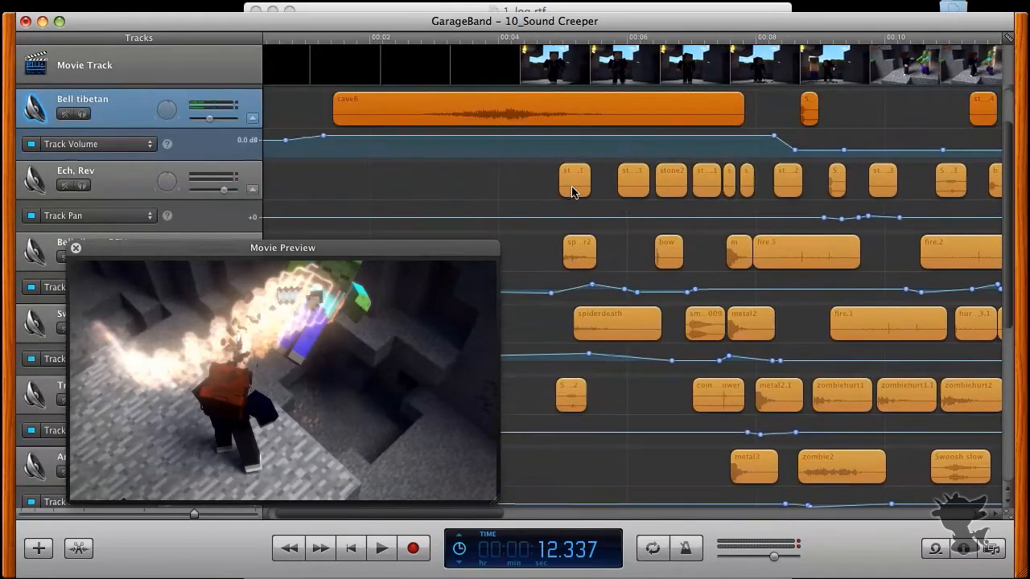
{"action": "scroll", "coordinate": [571, 191], "scroll_direction": "right", "scroll_amount": 5}
{"action": "scroll", "coordinate": [572, 191], "scroll_direction": "right", "scroll_amount": 4}
{"action": "scroll", "coordinate": [571, 191], "scroll_direction": "up", "scroll_amount": 1}
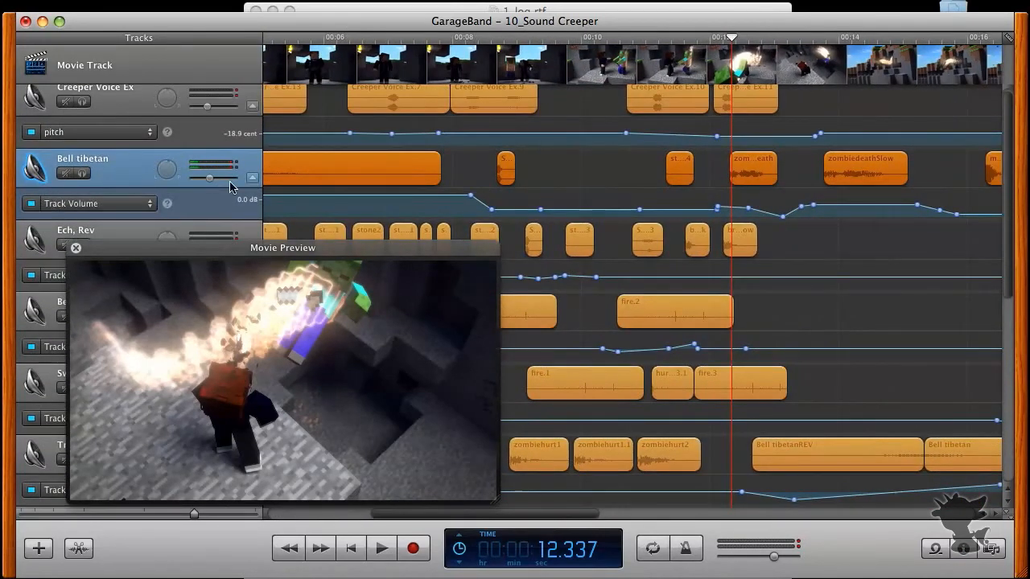
{"action": "left_click", "coordinate": [139, 201]}
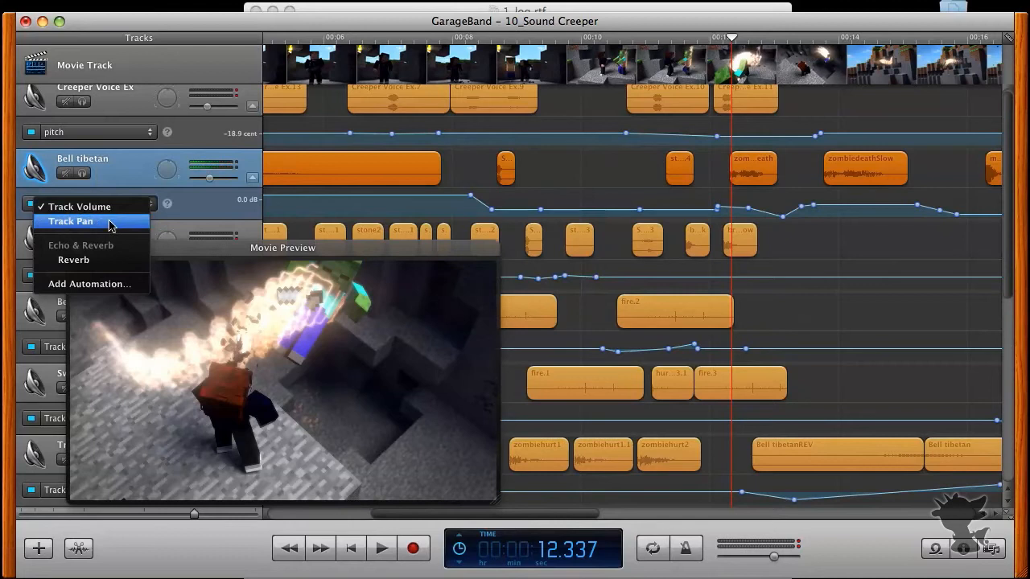
{"action": "key", "text": "Escape"}
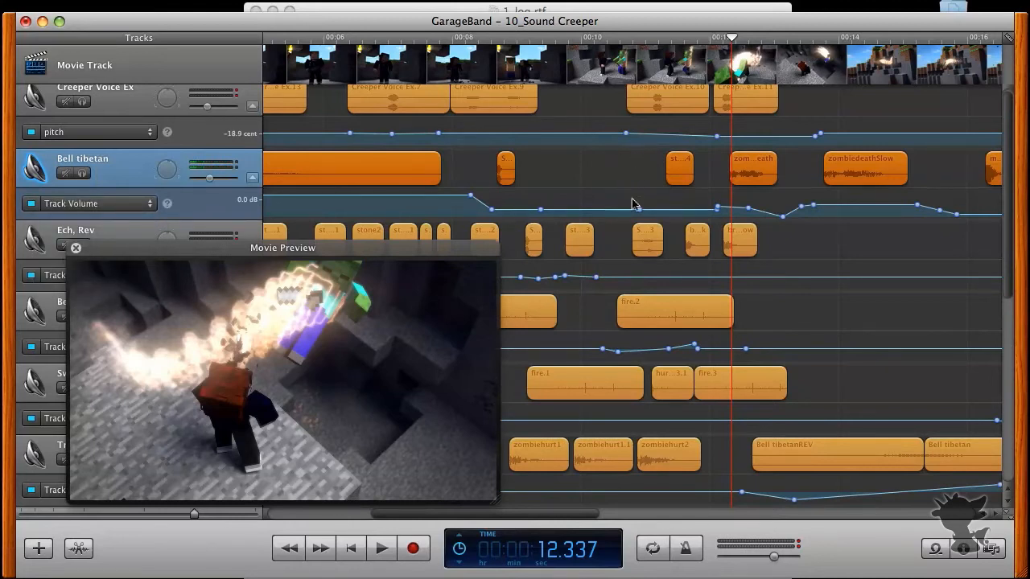
{"action": "scroll", "coordinate": [636, 203], "scroll_direction": "left", "scroll_amount": 5}
{"action": "scroll", "coordinate": [660, 200], "scroll_direction": "up", "scroll_amount": 1}
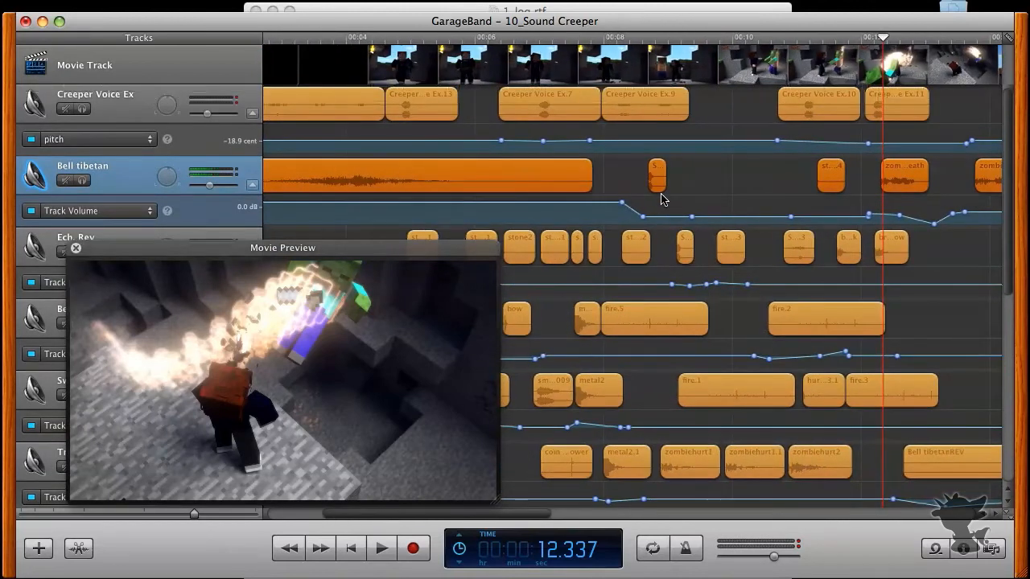
- Move the Movie Preview window up over the upper track headers to uncover the lower tracks
{"action": "scroll", "coordinate": [659, 200], "scroll_direction": "right", "scroll_amount": 5}
{"action": "scroll", "coordinate": [658, 200], "scroll_direction": "down", "scroll_amount": 2}
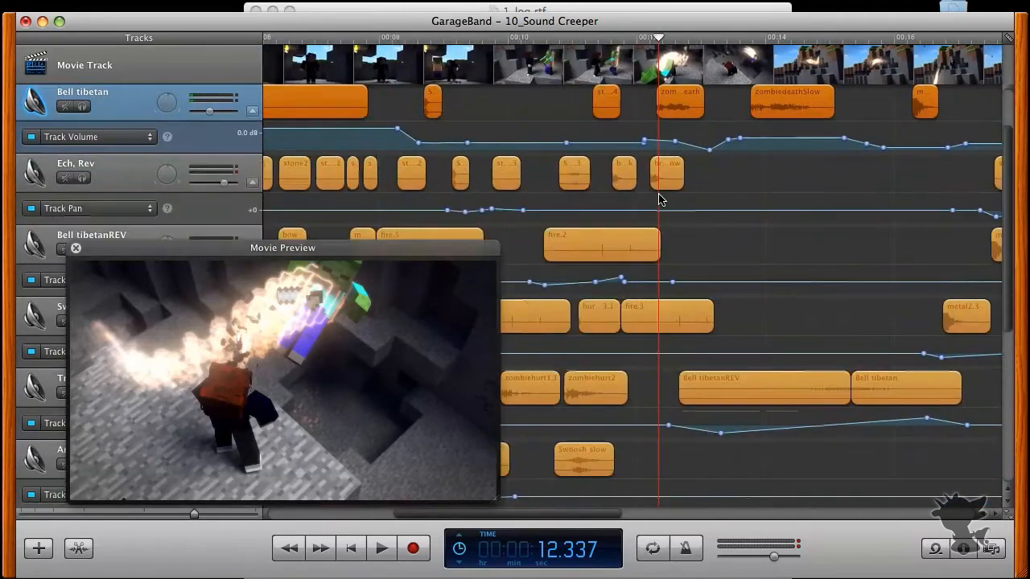
{"action": "scroll", "coordinate": [658, 200], "scroll_direction": "down", "scroll_amount": 1}
{"action": "left_click_drag", "start_coordinate": [444, 250], "coordinate": [407, 63]}
{"action": "left_click_drag", "start_coordinate": [457, 312], "coordinate": [448, 310]}
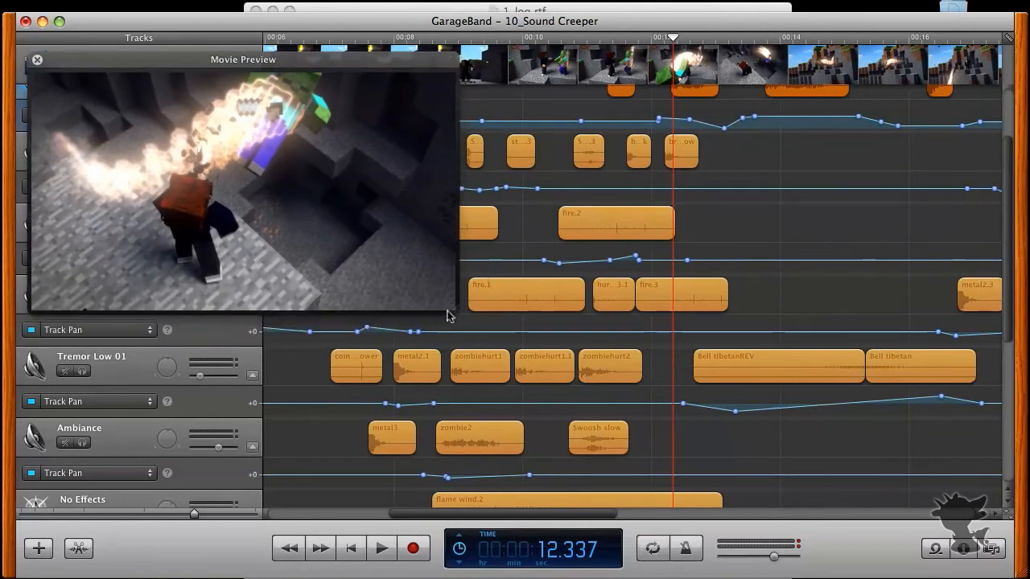
- Play the footage from about 11.6 to 16.2 seconds and select the Bell tibetanREV clip on the Tremor Low 01 track
{"action": "scroll", "coordinate": [728, 309], "scroll_direction": "up", "scroll_amount": 3}
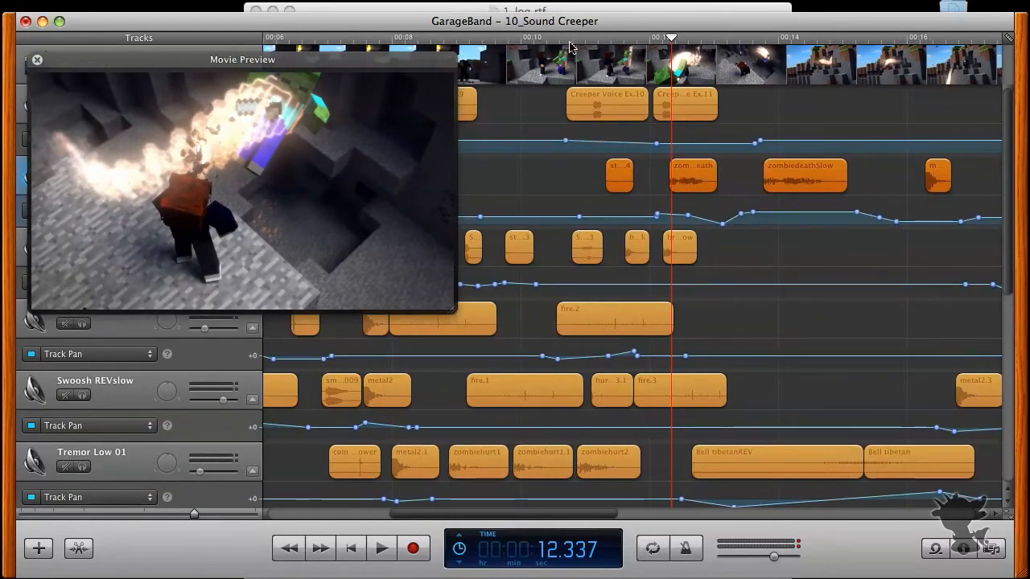
{"action": "left_click_drag", "start_coordinate": [570, 38], "coordinate": [628, 50]}
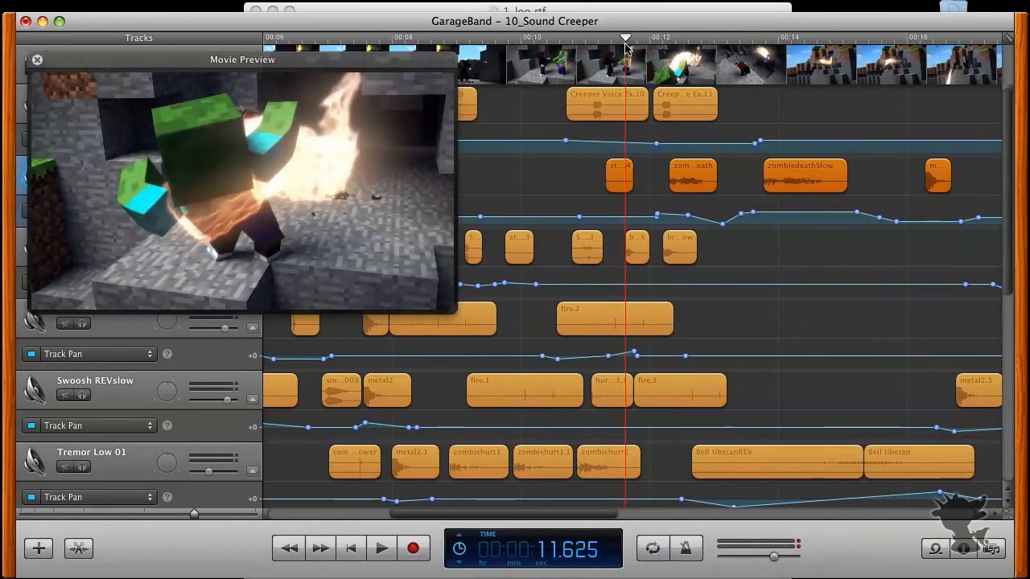
{"action": "key", "text": "space"}
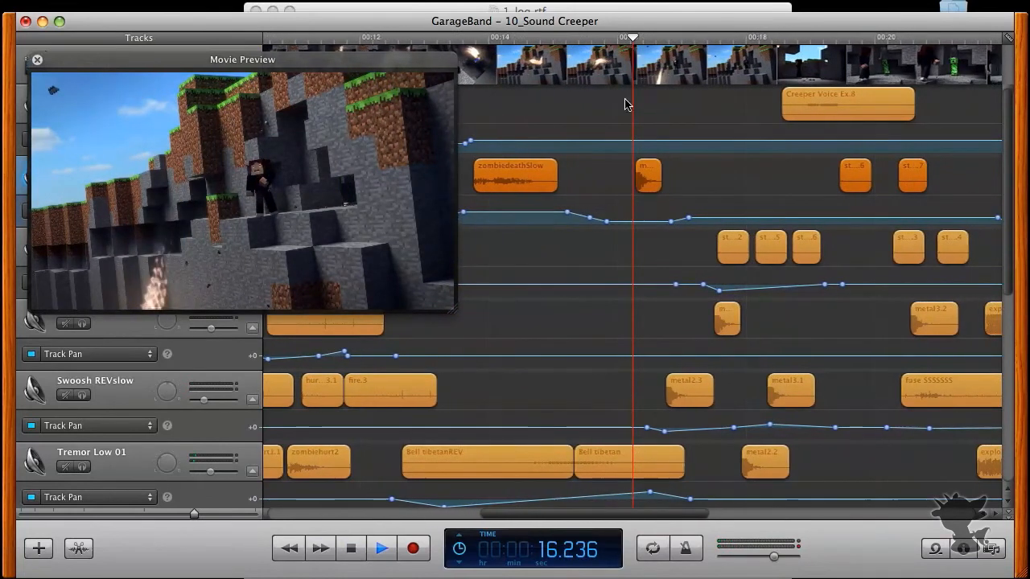
{"action": "left_click", "coordinate": [577, 457]}
{"action": "left_click", "coordinate": [538, 447]}
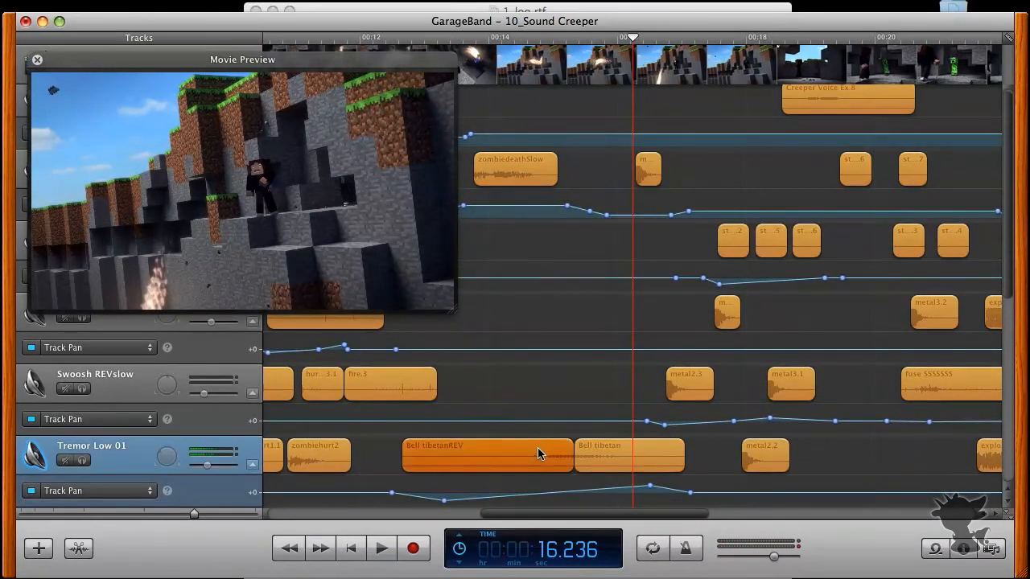
- Scrub the playhead across the Bell tibetanREV and Bell tibetan clips, leaving it at about 14.8 seconds
{"action": "left_click_drag", "start_coordinate": [512, 38], "coordinate": [599, 78]}
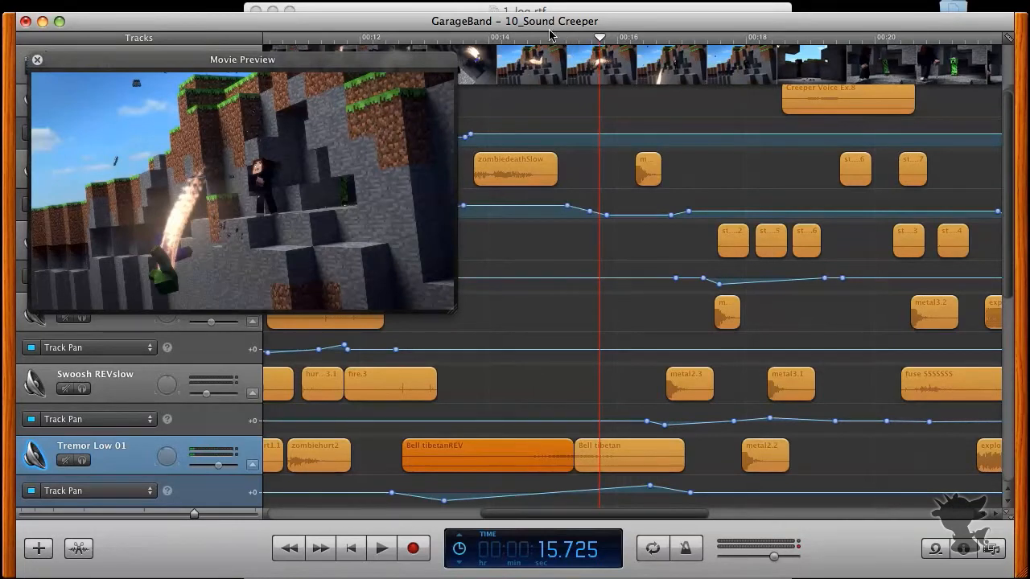
{"action": "mouse_move", "coordinate": [550, 37]}
{"action": "left_mouse_down"}
{"action": "mouse_move", "coordinate": [527, 38]}
{"action": "mouse_move", "coordinate": [543, 38]}
{"action": "left_mouse_up"}
{"action": "scroll", "coordinate": [654, 143], "scroll_direction": "right", "scroll_amount": 1}
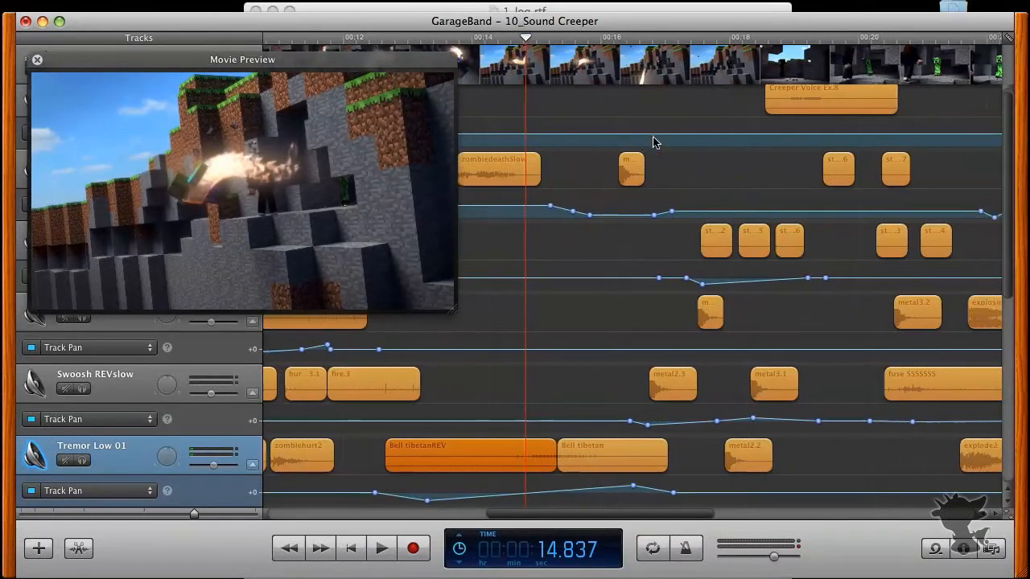
{"action": "scroll", "coordinate": [653, 143], "scroll_direction": "right", "scroll_amount": 3}
- Return to the beginning of the timeline and move the playhead to about 4.3 seconds, where the movie footage starts
{"action": "scroll", "coordinate": [752, 215], "scroll_direction": "left", "scroll_amount": 10}
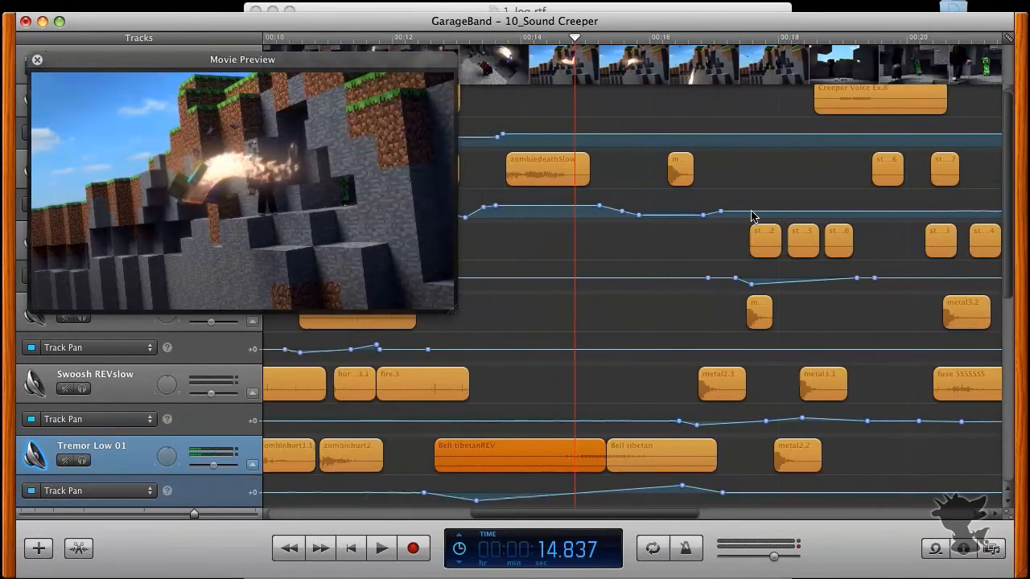
{"action": "scroll", "coordinate": [752, 216], "scroll_direction": "down", "scroll_amount": 2}
{"action": "scroll", "coordinate": [751, 216], "scroll_direction": "up", "scroll_amount": 1}
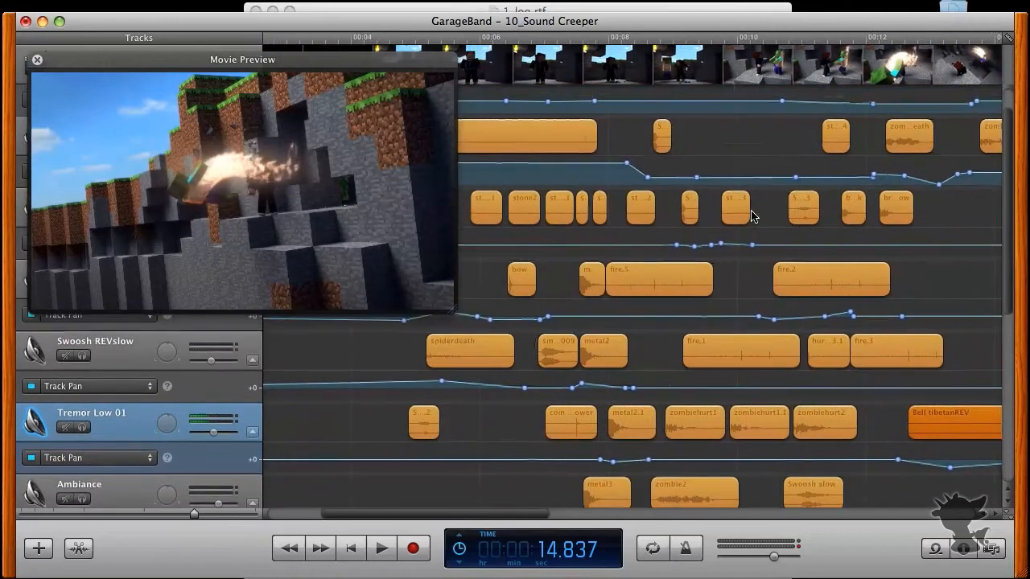
{"action": "scroll", "coordinate": [750, 215], "scroll_direction": "left", "scroll_amount": 5}
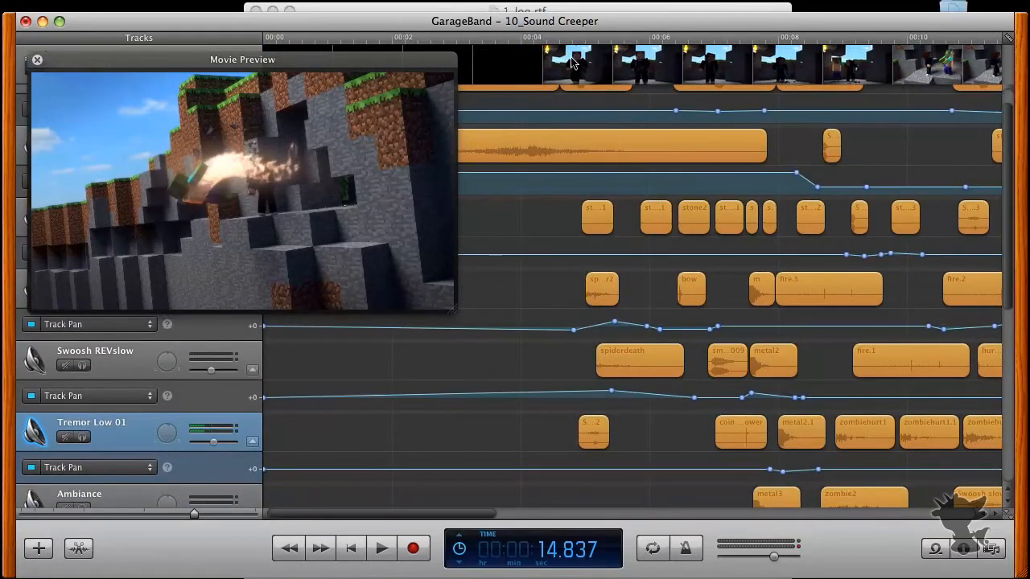
{"action": "left_click_drag", "start_coordinate": [476, 42], "coordinate": [543, 52]}
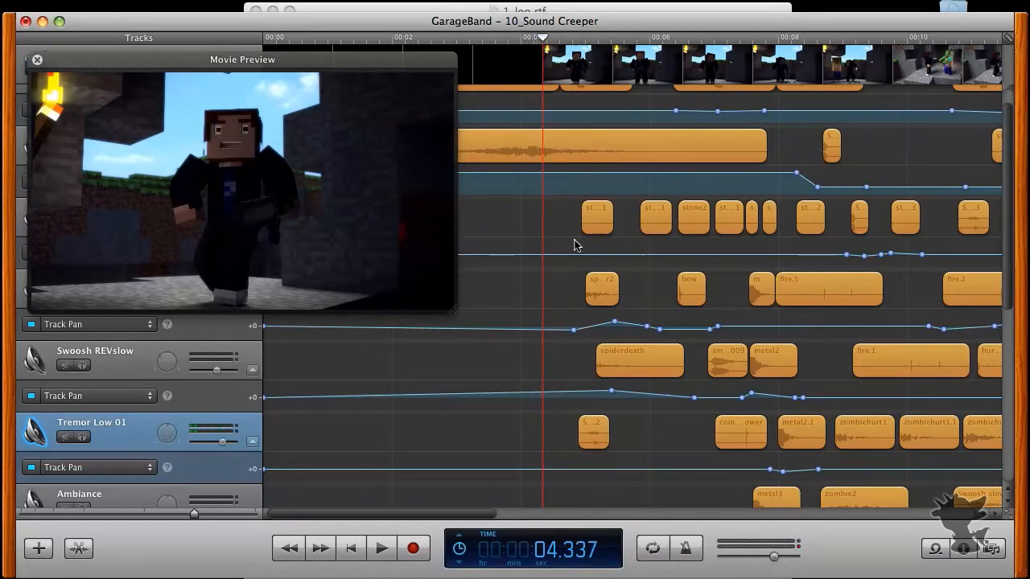
- Shrink the Movie Preview window and tuck it into the window's corner to expose the Ambience and music tracks
{"action": "scroll", "coordinate": [569, 224], "scroll_direction": "down", "scroll_amount": 10}
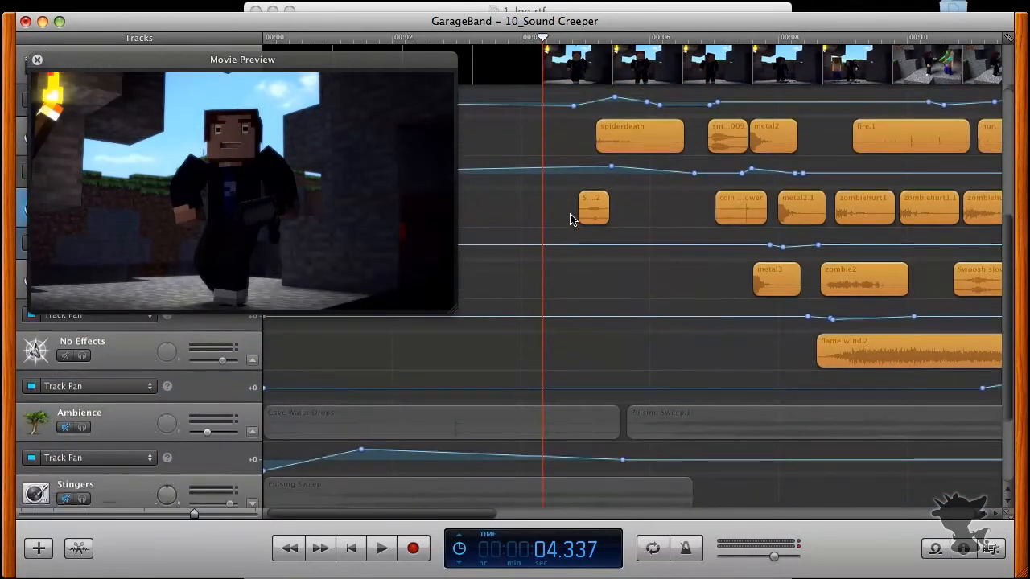
{"action": "scroll", "coordinate": [569, 219], "scroll_direction": "up", "scroll_amount": 1}
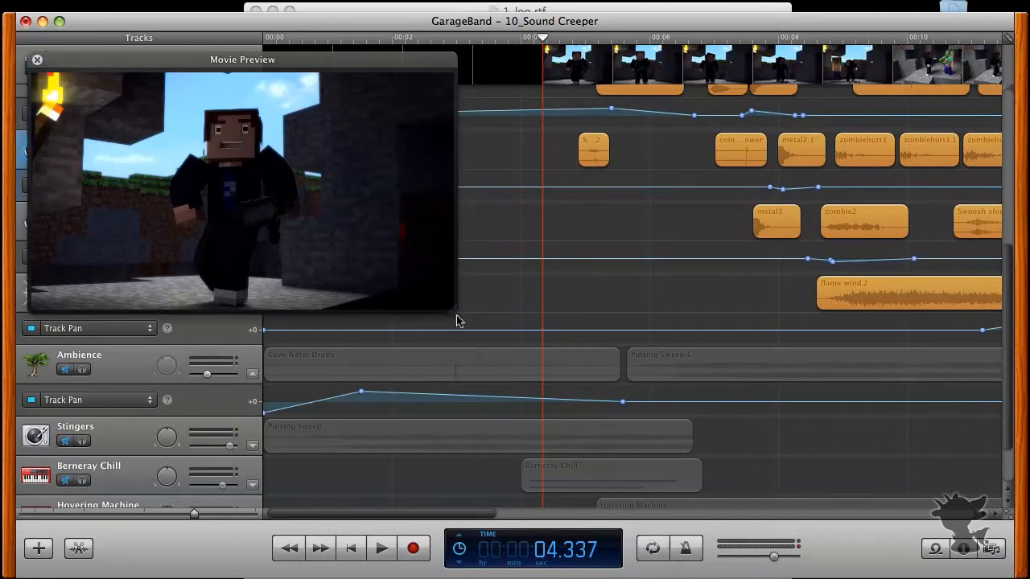
{"action": "left_click_drag", "start_coordinate": [453, 316], "coordinate": [362, 227]}
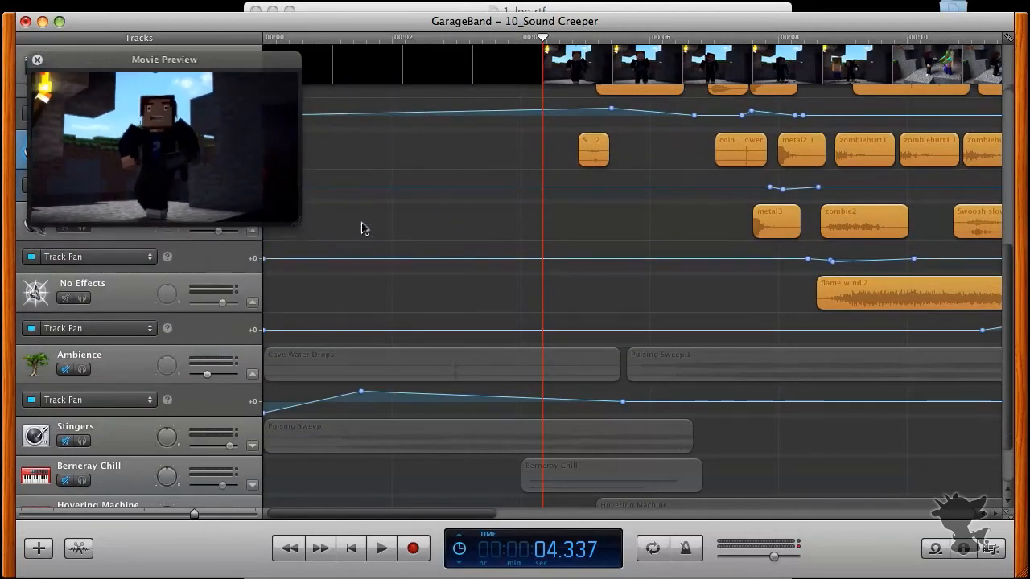
{"action": "left_click", "coordinate": [236, 48]}
{"action": "left_click_drag", "start_coordinate": [247, 68], "coordinate": [238, 48]}
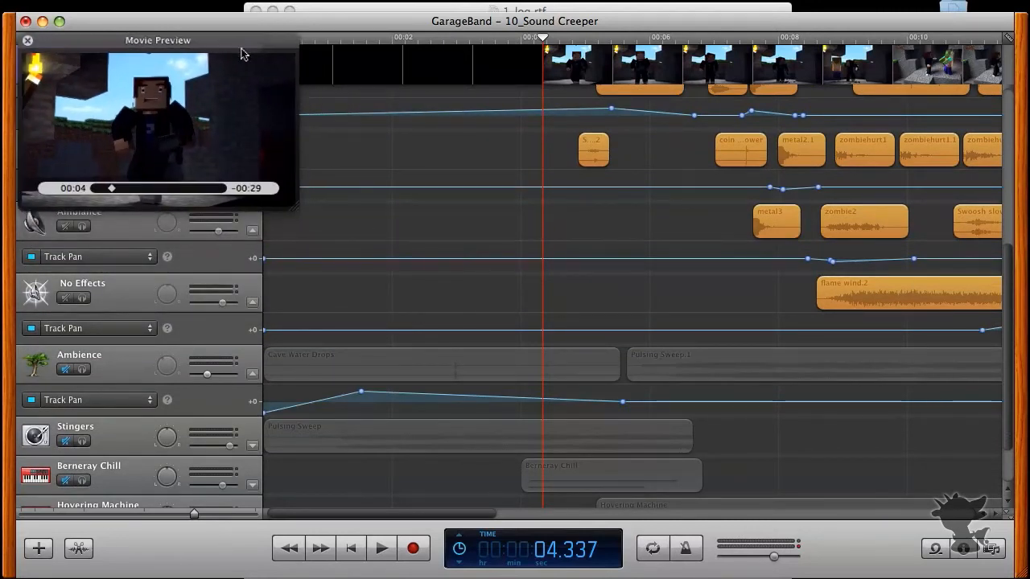
{"action": "scroll", "coordinate": [349, 409], "scroll_direction": "down", "scroll_amount": 3}
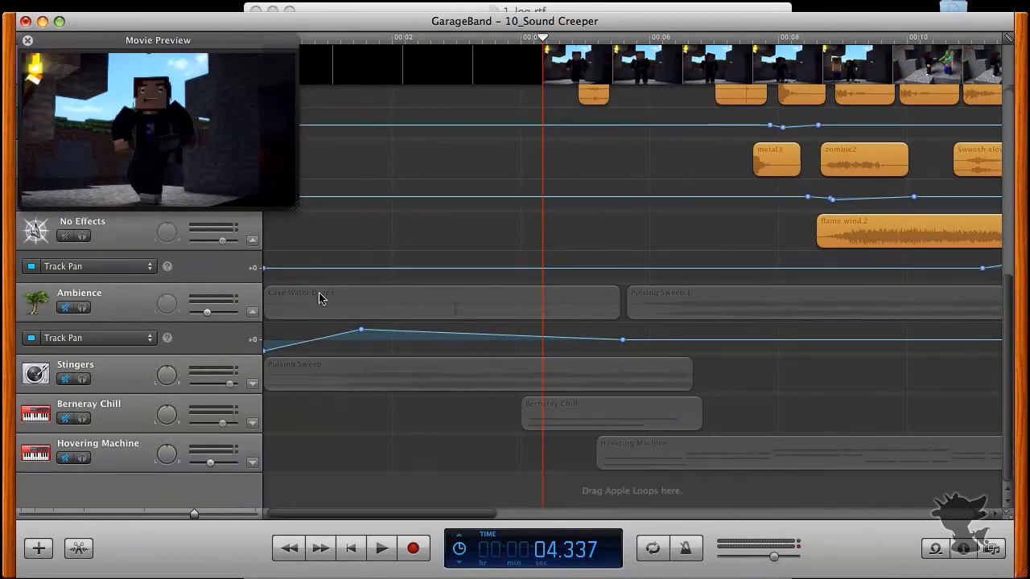
- Select the first Pulsing Sweep, Berneray Chill and Hovering Machine clips in turn on the music tracks
{"action": "left_click", "coordinate": [341, 370]}
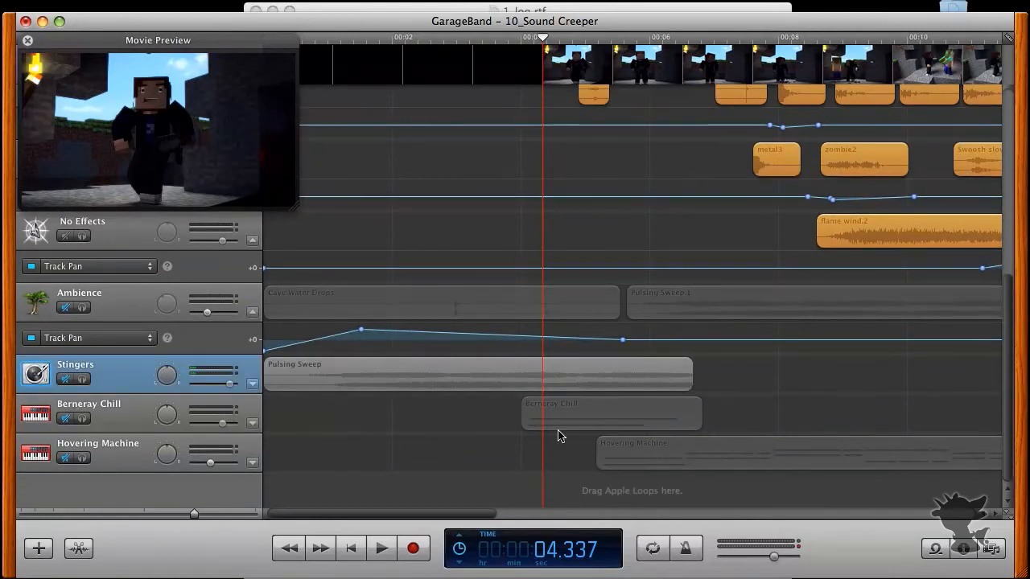
{"action": "left_click", "coordinate": [640, 425]}
{"action": "left_click", "coordinate": [703, 465]}
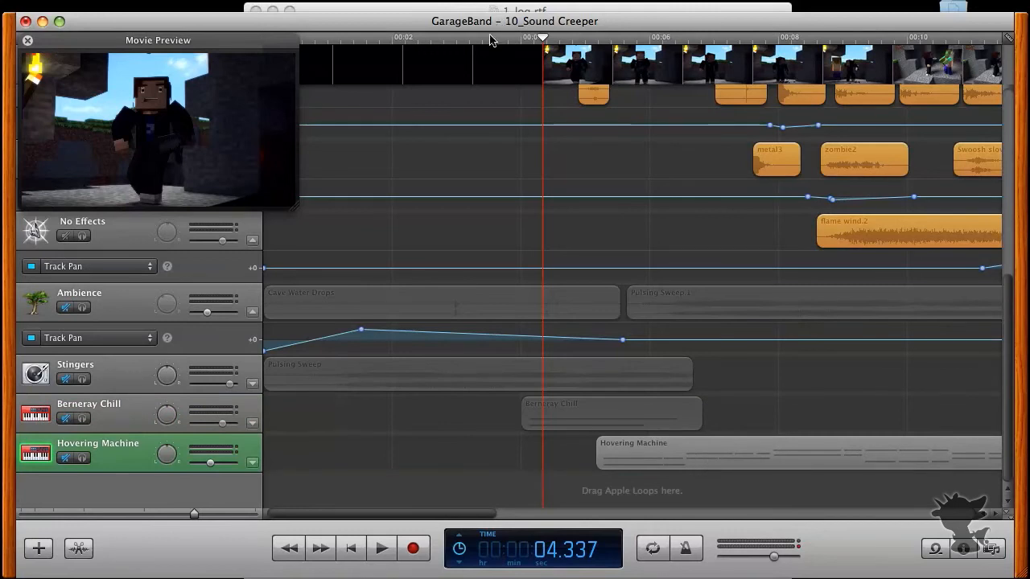
- Scrub the footage to about 7.7 seconds and on through the zombie fight to about 13.7 seconds
{"action": "left_click_drag", "start_coordinate": [488, 44], "coordinate": [614, 61]}
{"action": "left_click_drag", "start_coordinate": [596, 59], "coordinate": [757, 91]}
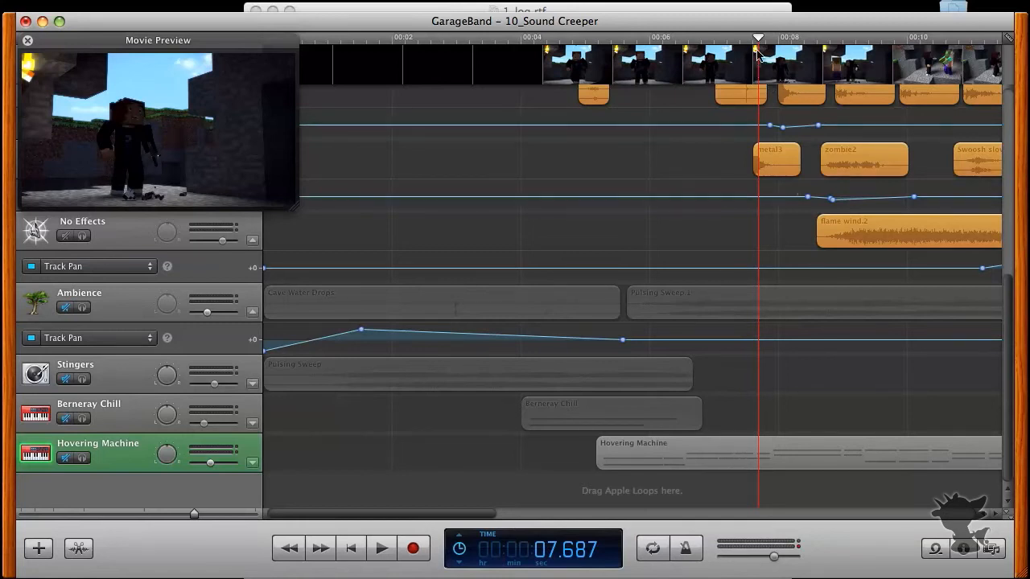
{"action": "scroll", "coordinate": [652, 251], "scroll_direction": "right", "scroll_amount": 8}
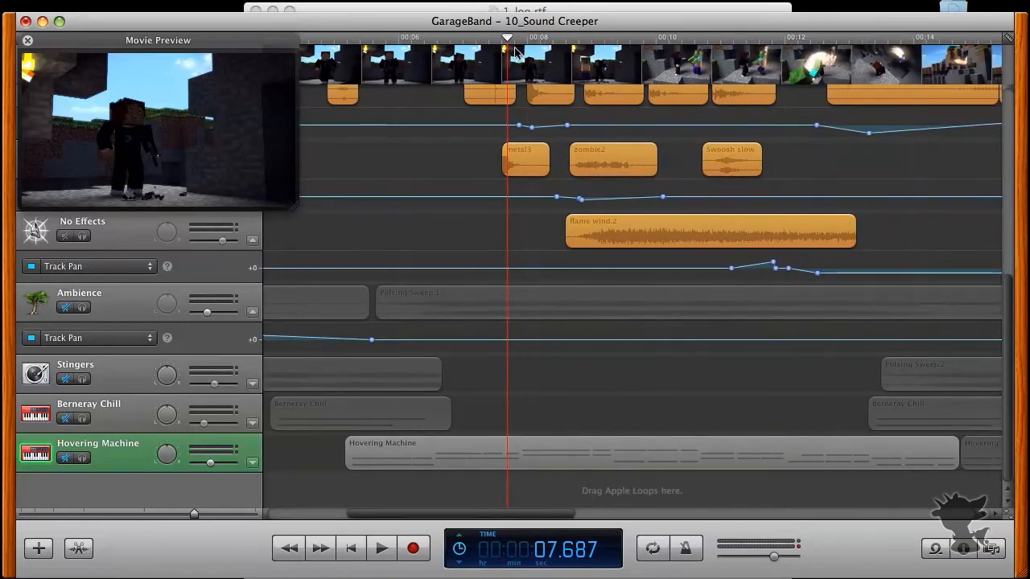
{"action": "left_click_drag", "start_coordinate": [402, 41], "coordinate": [860, 73]}
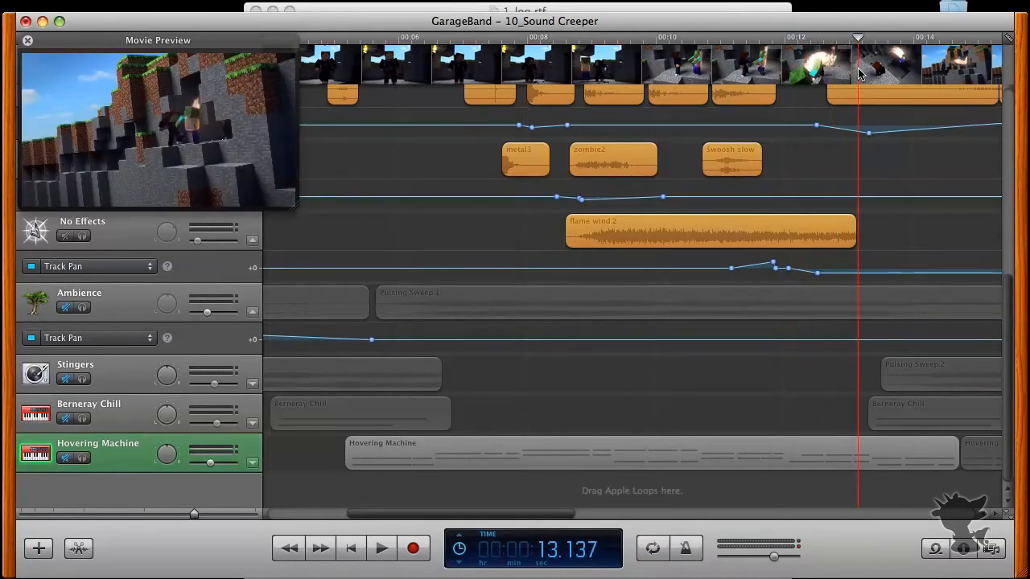
{"action": "left_click_drag", "start_coordinate": [859, 73], "coordinate": [895, 74]}
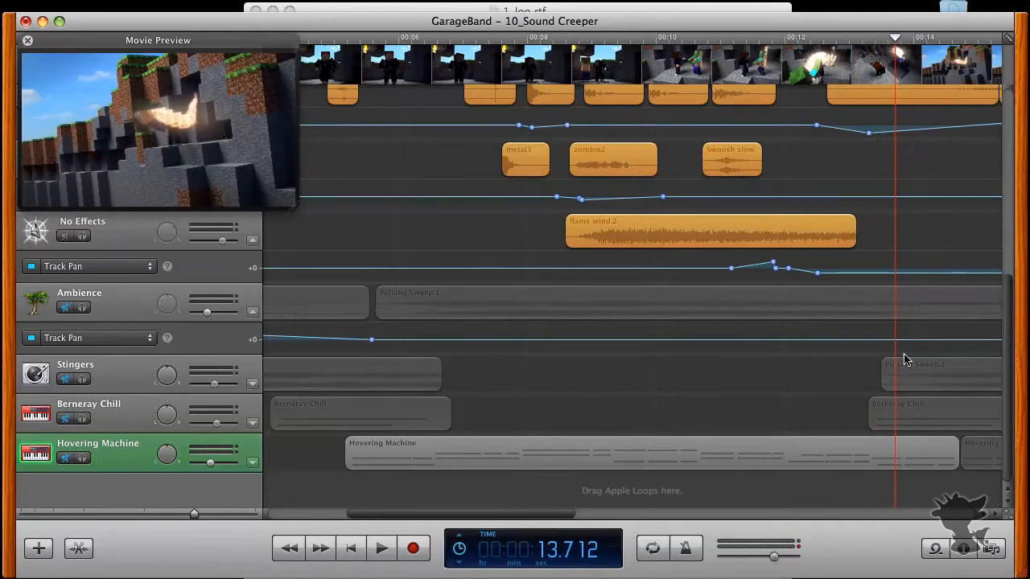
- Select the Pulsing Sweep.2 clip and the second Berneray Chill clip, and move the playhead to about 13.2 seconds
{"action": "left_click", "coordinate": [909, 384]}
{"action": "scroll", "coordinate": [908, 384], "scroll_direction": "right", "scroll_amount": 5}
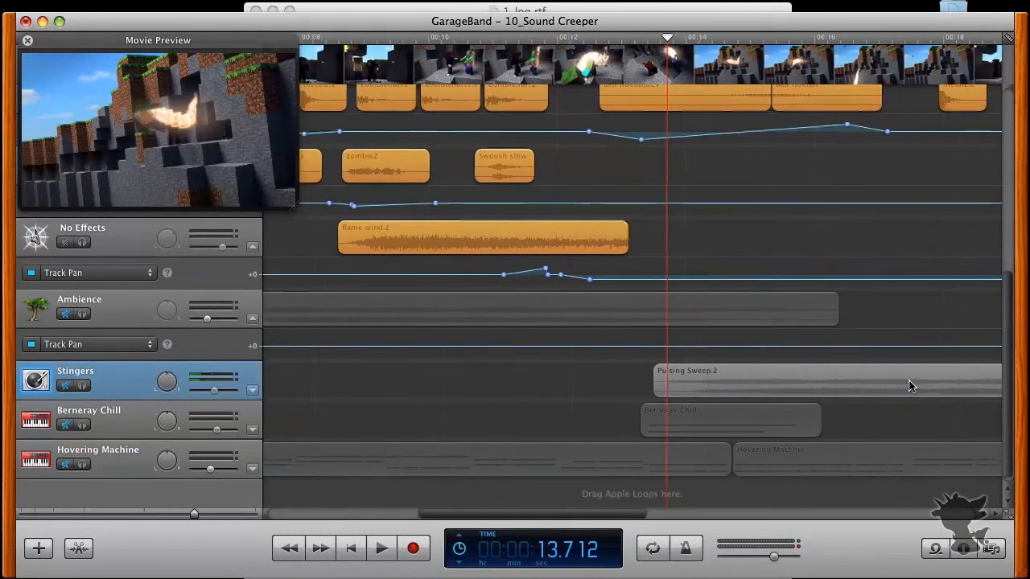
{"action": "left_click", "coordinate": [670, 430]}
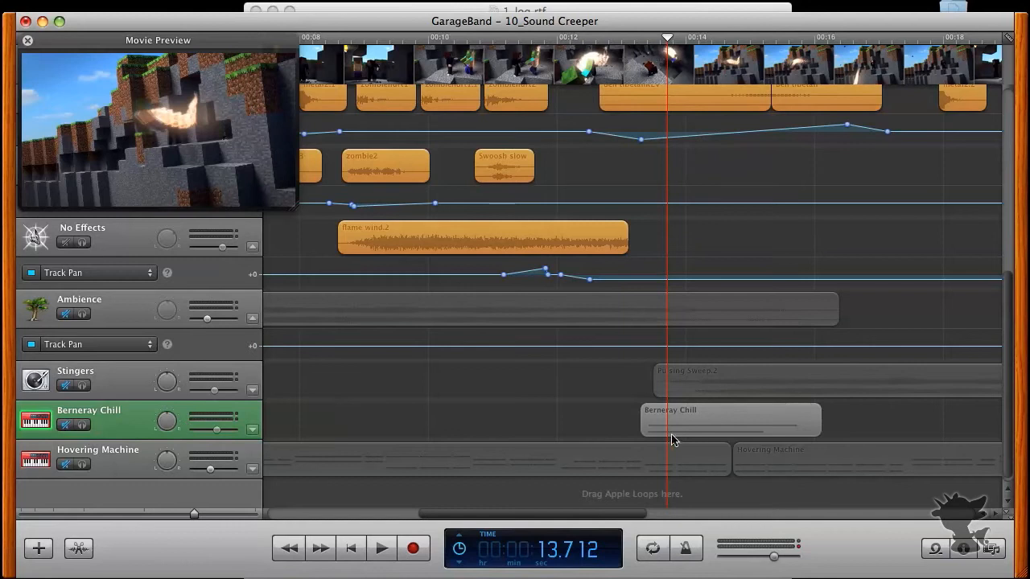
{"action": "left_click_drag", "start_coordinate": [624, 37], "coordinate": [635, 78]}
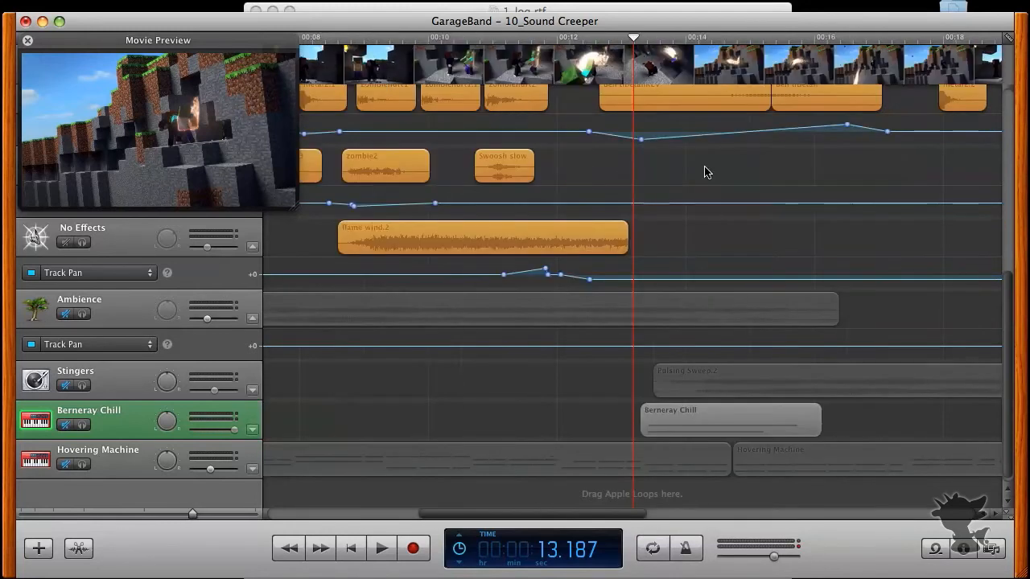
- Move the Movie Preview window off the track headers and onto the timeline area
{"action": "scroll", "coordinate": [704, 172], "scroll_direction": "right", "scroll_amount": 10}
{"action": "scroll", "coordinate": [704, 172], "scroll_direction": "left", "scroll_amount": 9}
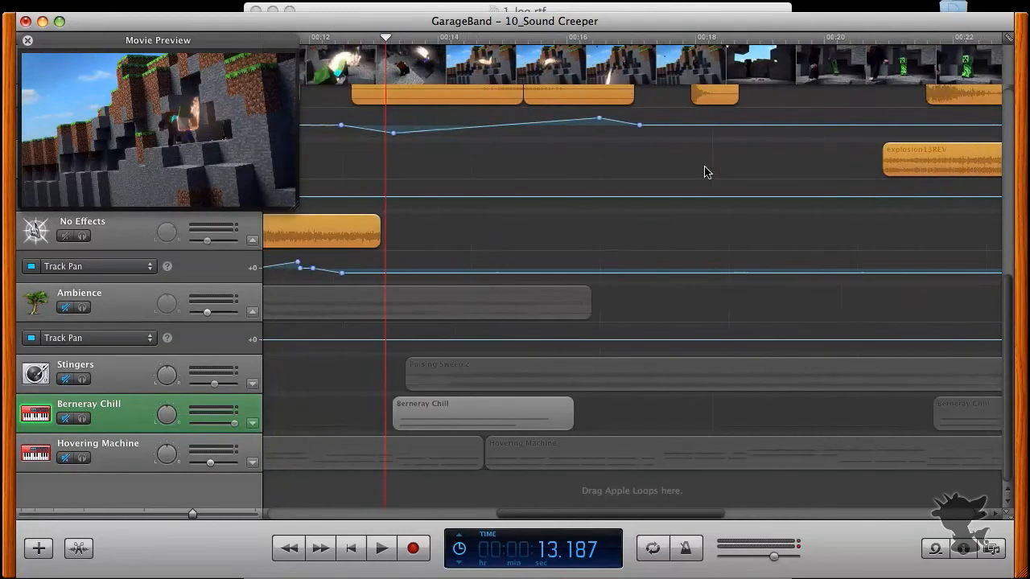
{"action": "scroll", "coordinate": [704, 172], "scroll_direction": "left", "scroll_amount": 8}
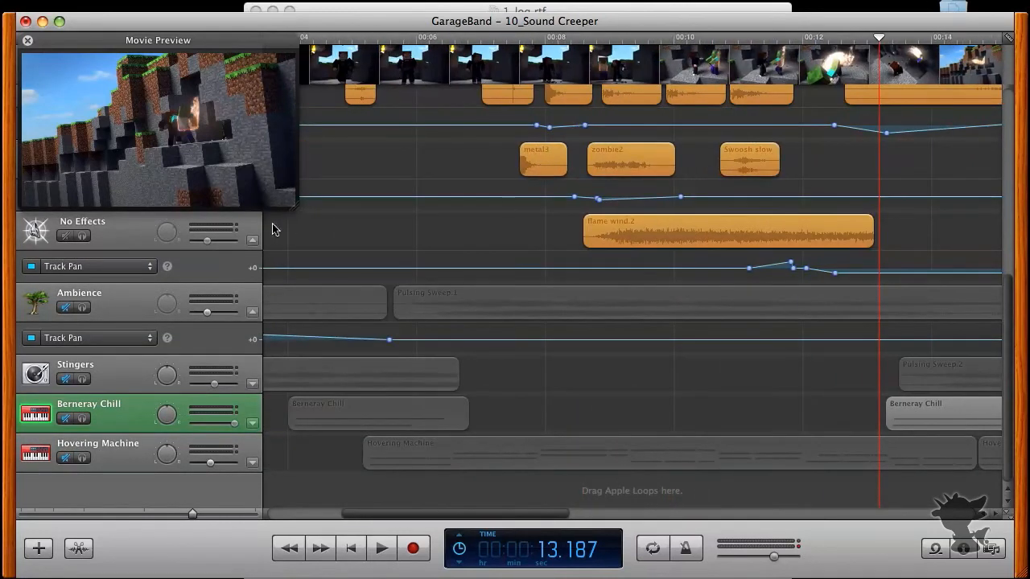
{"action": "left_click_drag", "start_coordinate": [159, 43], "coordinate": [789, 201]}
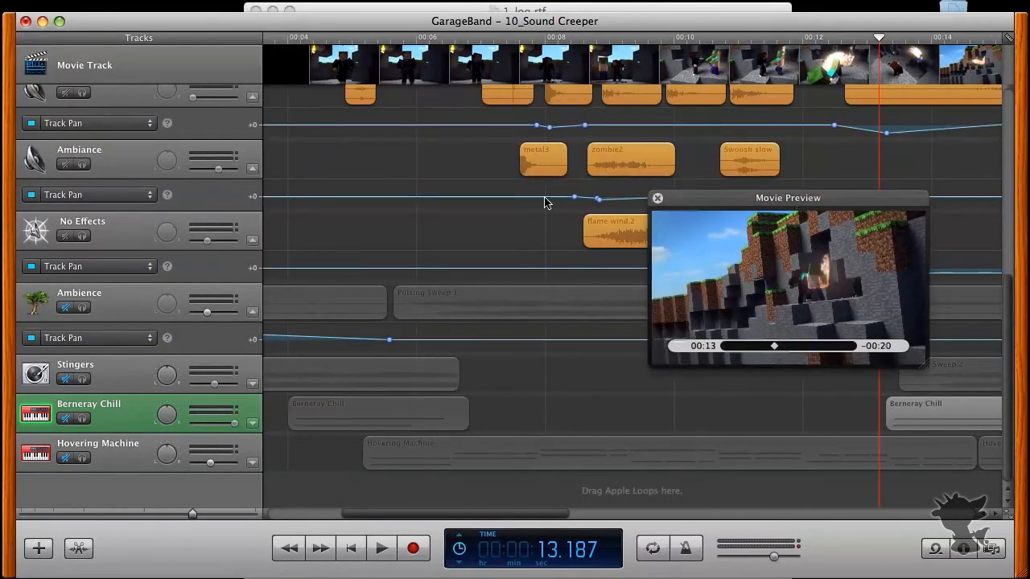
- Check which automation parameters the Tremor Low 01 track offers and look over the pan curves up to Bell tibetan
{"action": "left_click", "coordinate": [82, 124]}
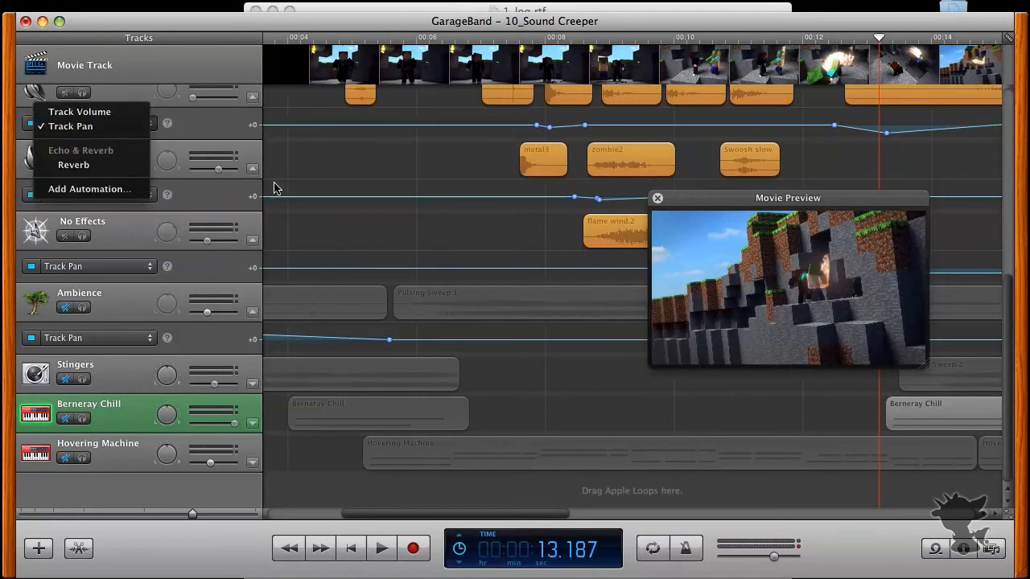
{"action": "left_click", "coordinate": [337, 163]}
{"action": "scroll", "coordinate": [101, 317], "scroll_direction": "up", "scroll_amount": 3}
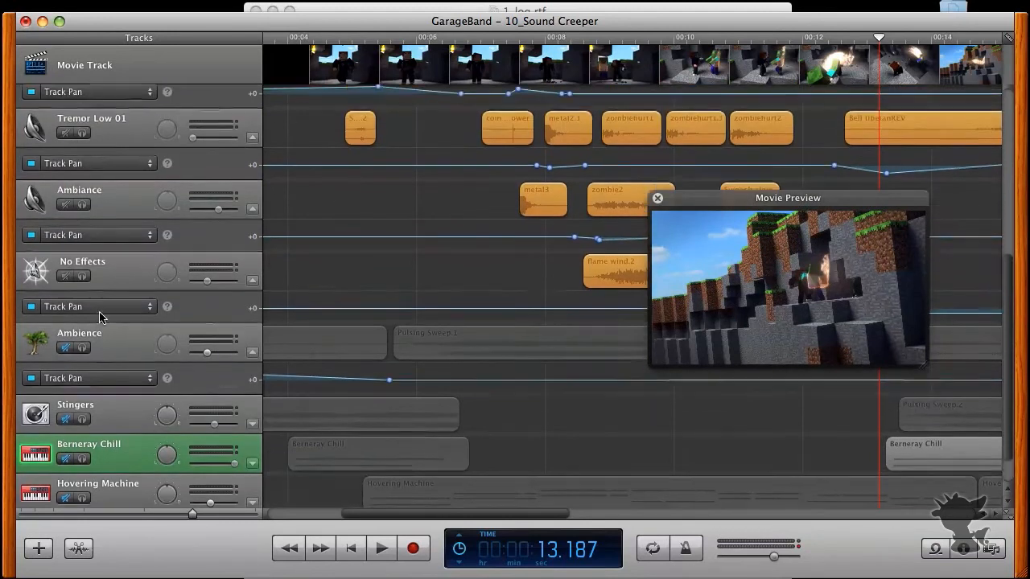
{"action": "scroll", "coordinate": [119, 238], "scroll_direction": "up", "scroll_amount": 7}
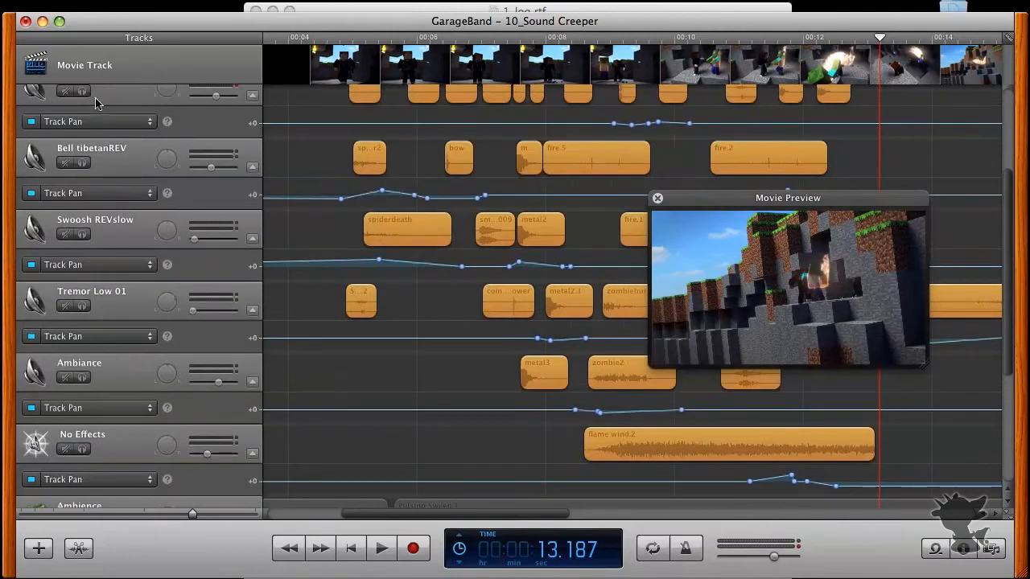
{"action": "left_click", "coordinate": [362, 115]}
{"action": "scroll", "coordinate": [362, 114], "scroll_direction": "up", "scroll_amount": 1}
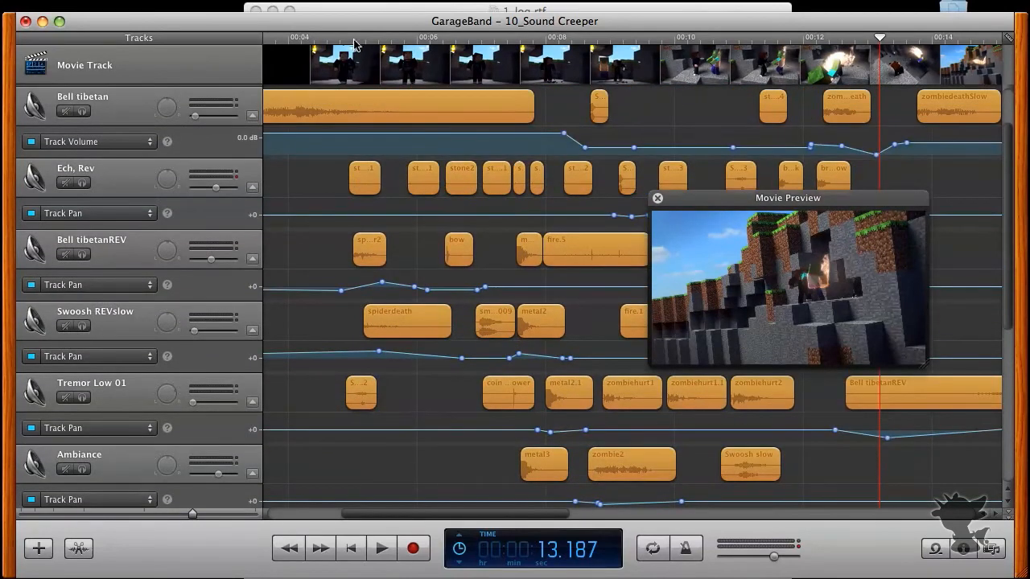
- Scrub the footage to about 8.1 seconds and on to about 12.85 seconds, just before Bell tibetan's volume dip
{"action": "left_click_drag", "start_coordinate": [352, 38], "coordinate": [553, 55]}
{"action": "scroll", "coordinate": [635, 36], "scroll_direction": "right", "scroll_amount": 5}
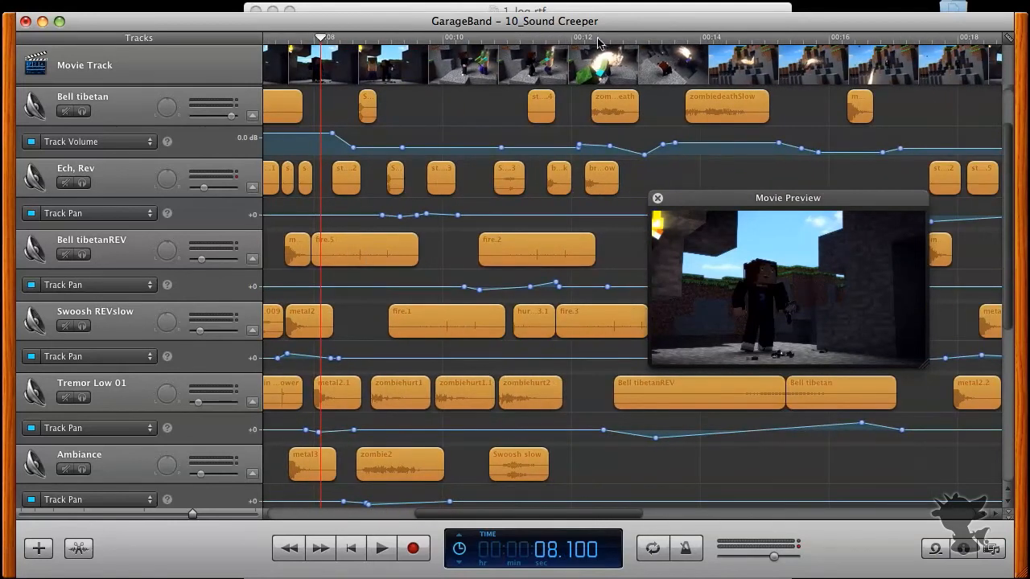
{"action": "left_click_drag", "start_coordinate": [610, 38], "coordinate": [628, 59]}
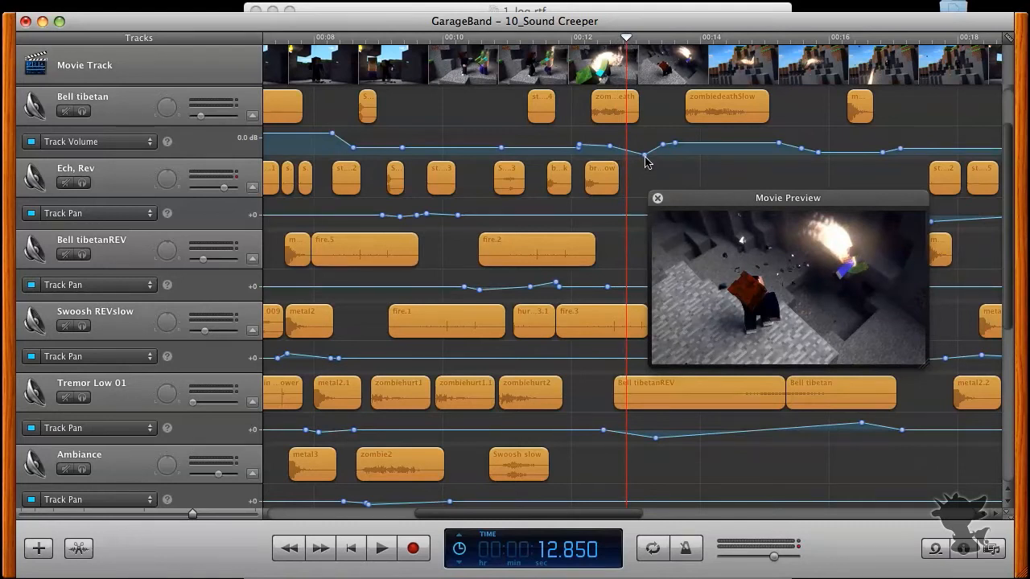
- Check the value at Bell tibetan's volume dip, shift the Movie Preview window aside, and move the playhead to about 13.8 seconds
{"action": "mouse_move", "coordinate": [646, 162]}
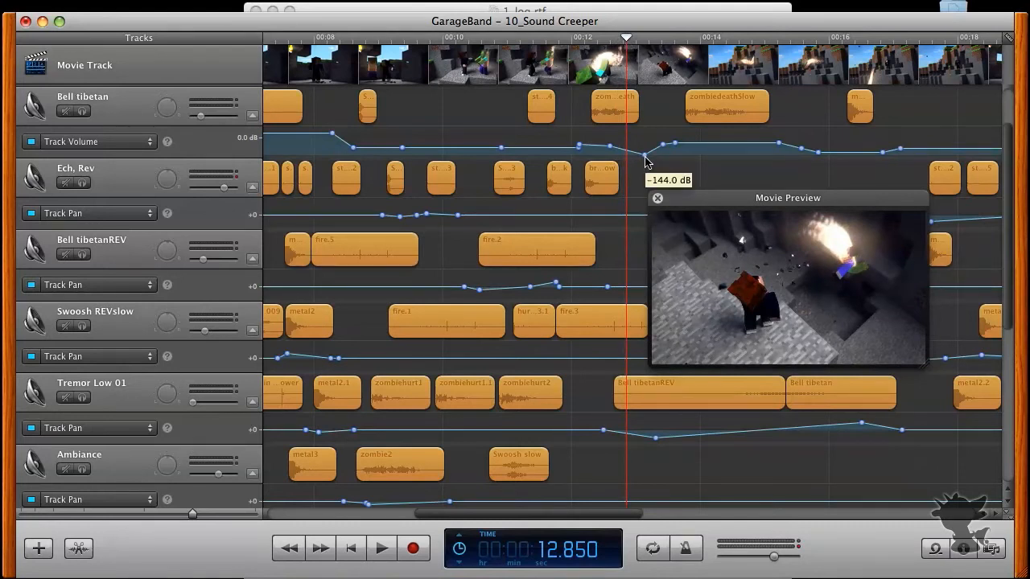
{"action": "left_click_drag", "start_coordinate": [705, 201], "coordinate": [770, 145]}
{"action": "left_click_drag", "start_coordinate": [669, 40], "coordinate": [688, 41]}
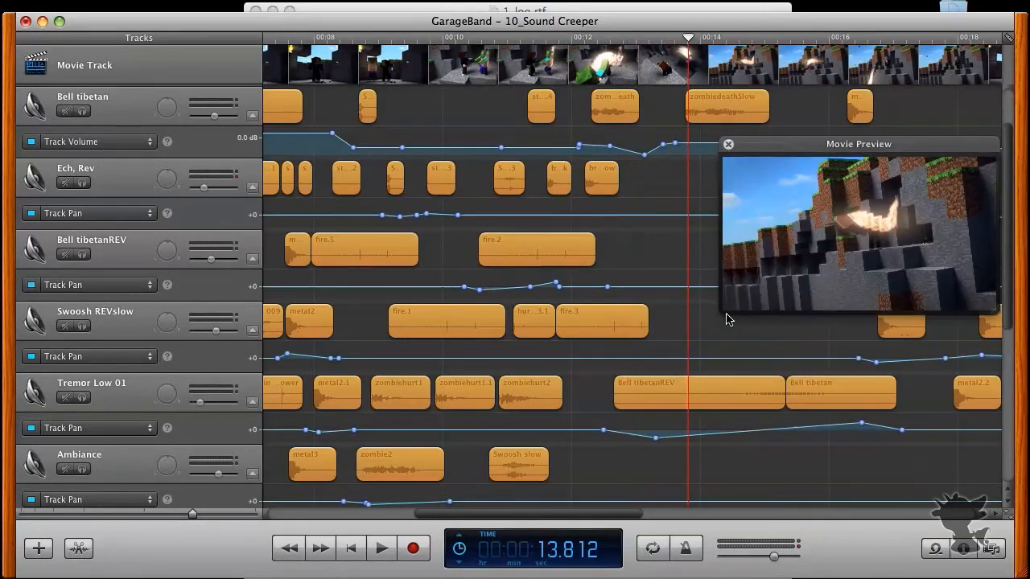
- Select the Bell tibetan clip on the Tremor Low 01 track and scrub the footage to about 16.5 seconds
{"action": "left_click", "coordinate": [761, 395]}
{"action": "left_click", "coordinate": [845, 394]}
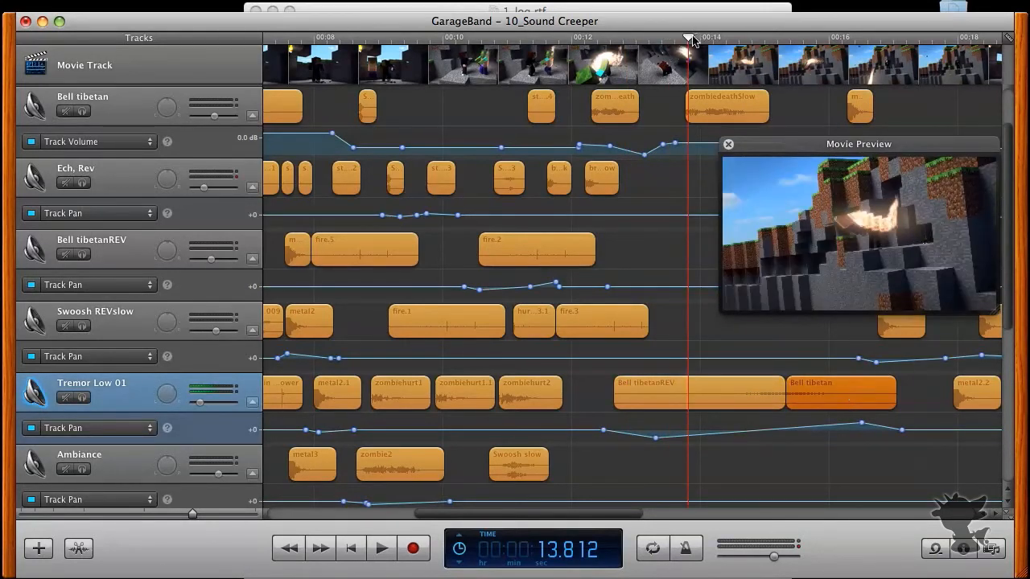
{"action": "left_click_drag", "start_coordinate": [689, 39], "coordinate": [864, 77]}
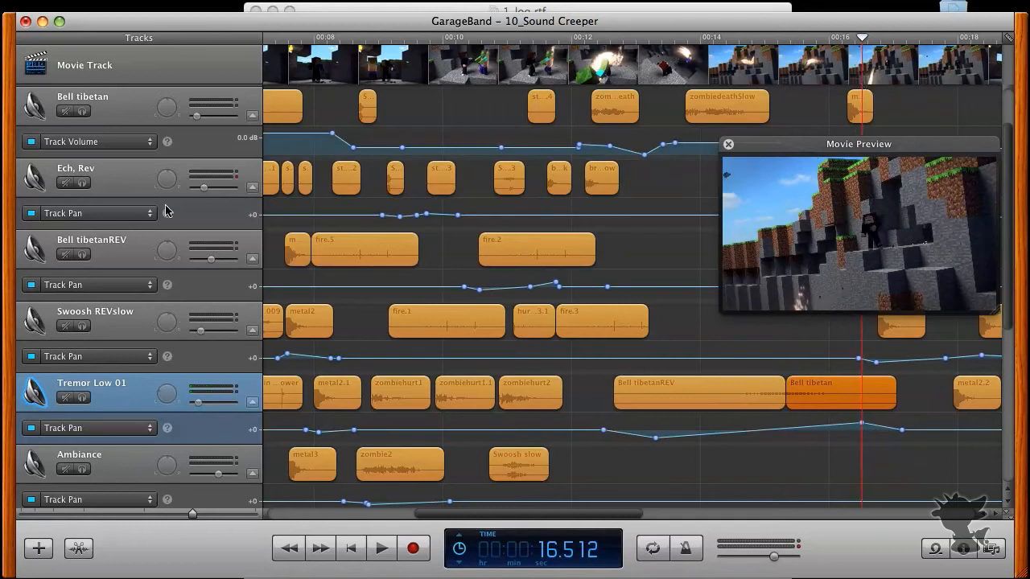
- Delete the Movie Track together with its movie SoundEx.mp4 from the project
{"action": "left_click", "coordinate": [169, 75]}
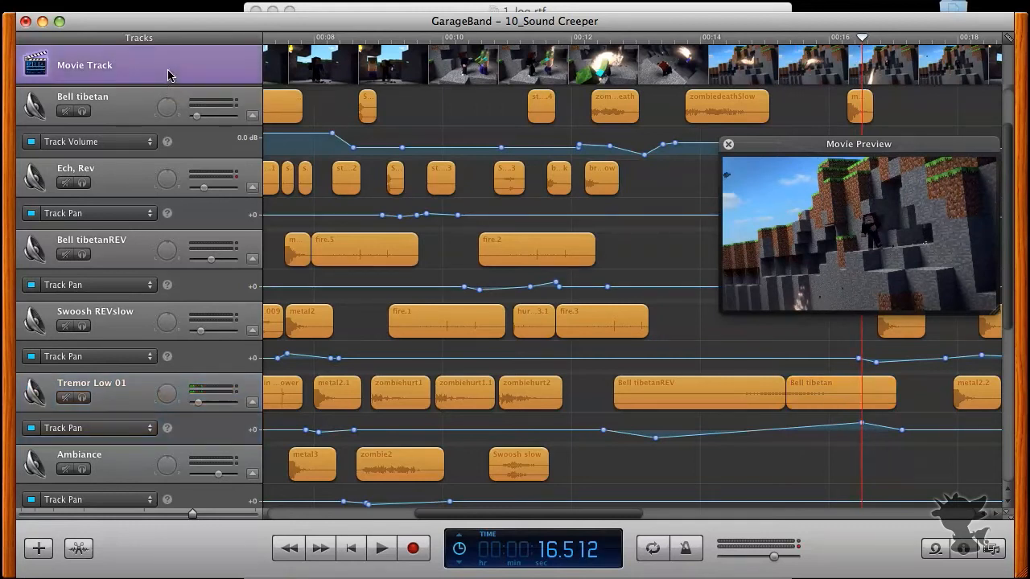
{"action": "key", "text": "super+BackSpace"}
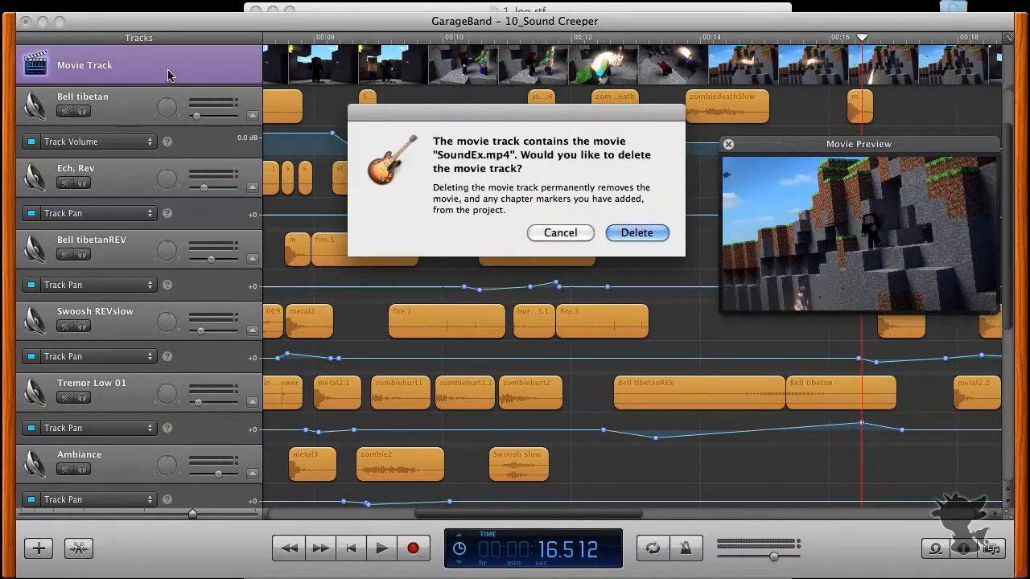
{"action": "key", "text": "Return"}
- View the options for exporting the song to disk and leave without exporting
{"action": "left_click", "coordinate": [318, 0]}
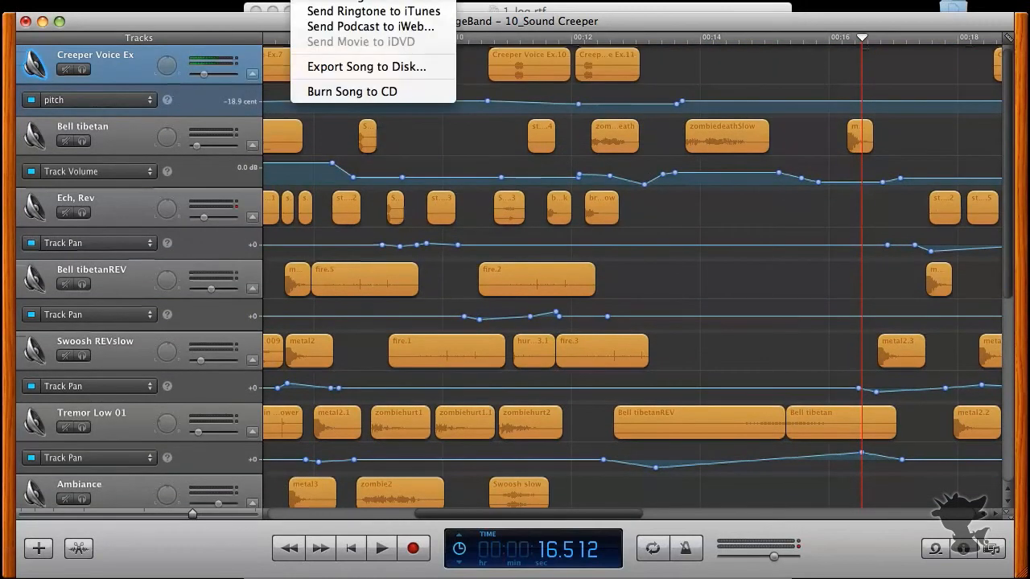
{"action": "left_click", "coordinate": [342, 70]}
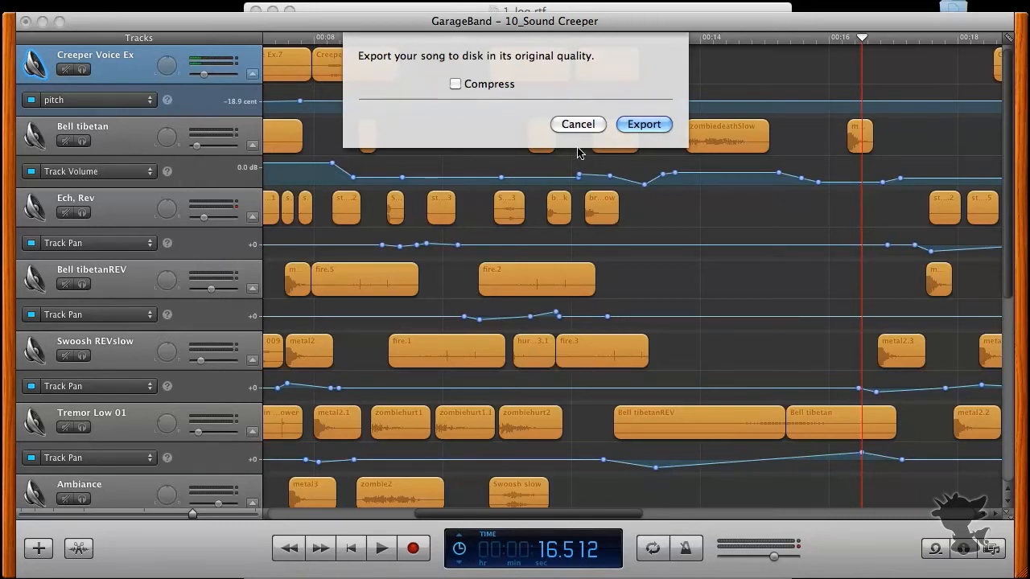
{"action": "key", "text": "Escape"}
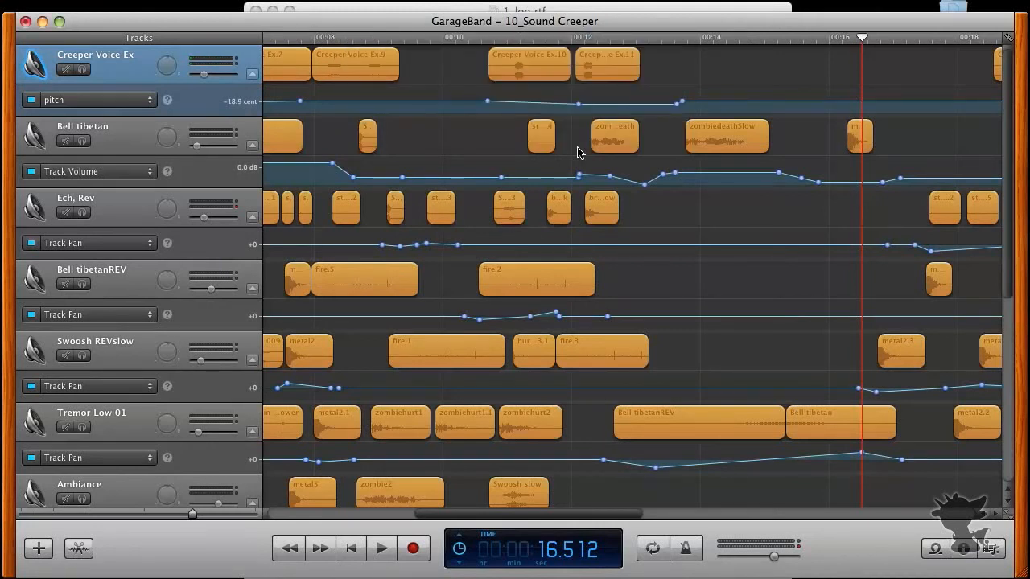
- Quit GarageBand without saving the changes to 10_Sound Creeper
{"action": "key", "text": "super+q"}
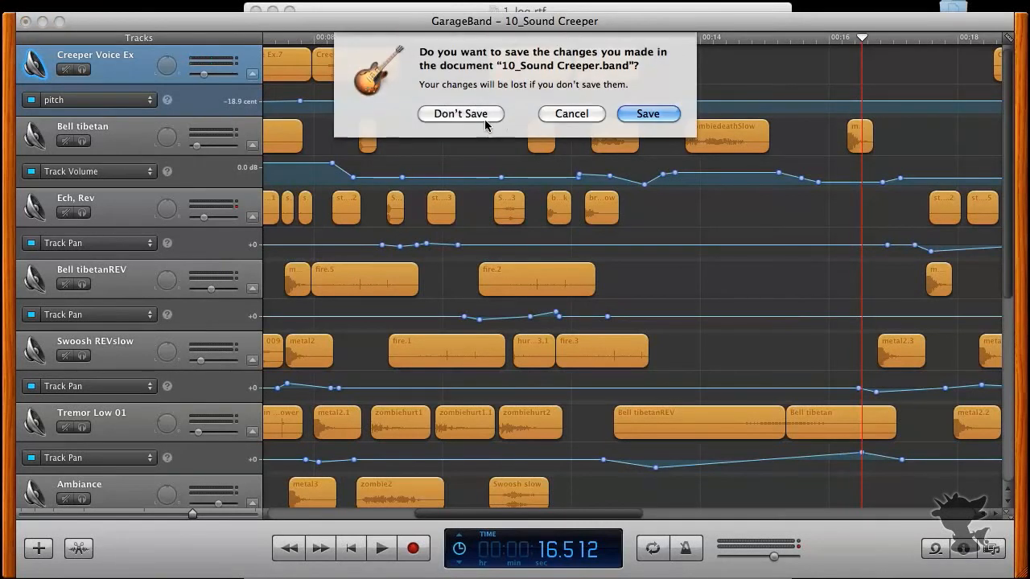
{"action": "left_click", "coordinate": [485, 122]}
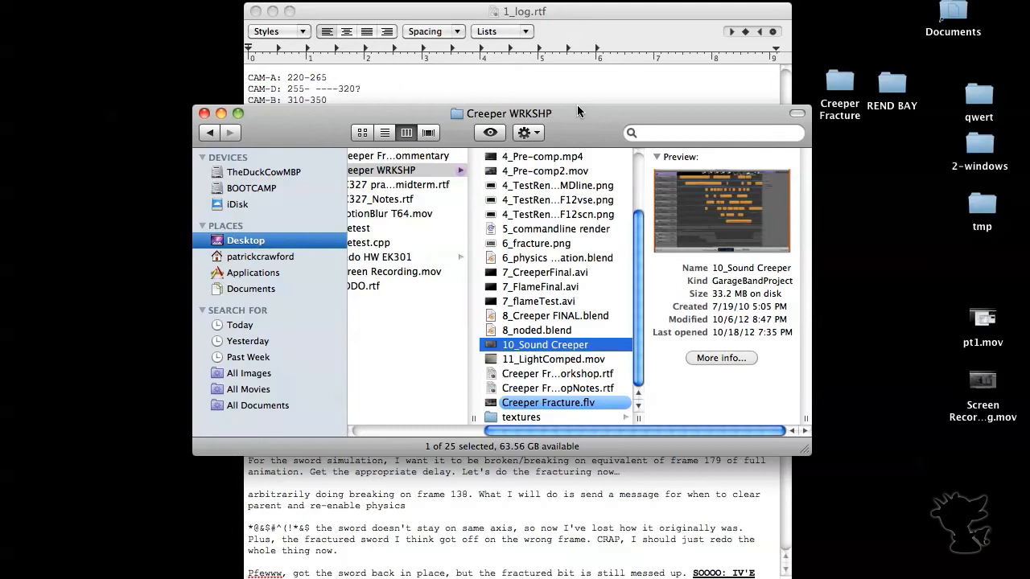
- Open the REND BAY folder on the desktop and go through Creeper Fracture to the rendered frames in Main REND
{"action": "double_click", "coordinate": [905, 81]}
{"action": "left_click", "coordinate": [815, 36]}
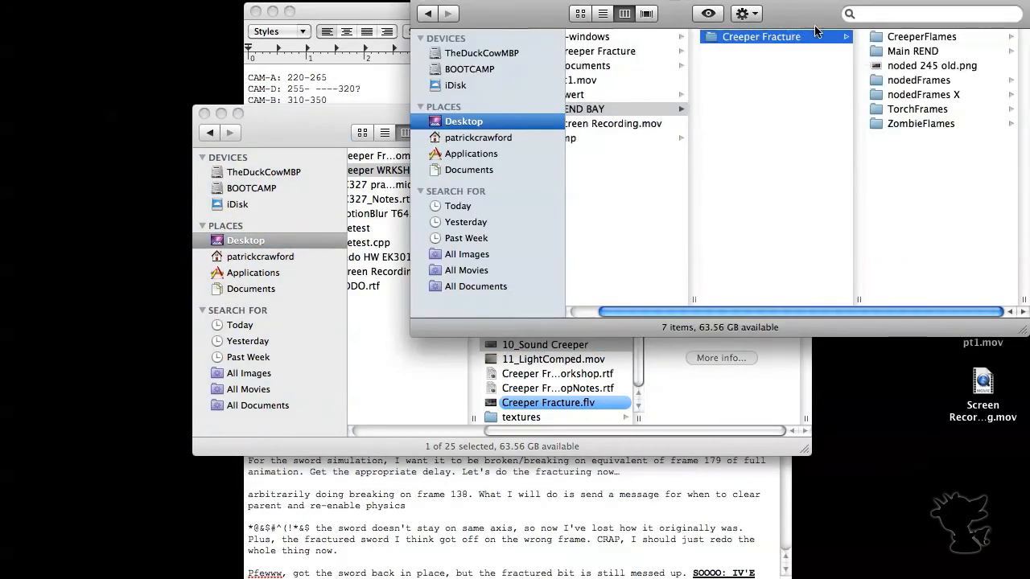
{"action": "left_click_drag", "start_coordinate": [807, 8], "coordinate": [712, 6]}
{"action": "key", "text": "Right"}
{"action": "key", "text": "Down"}
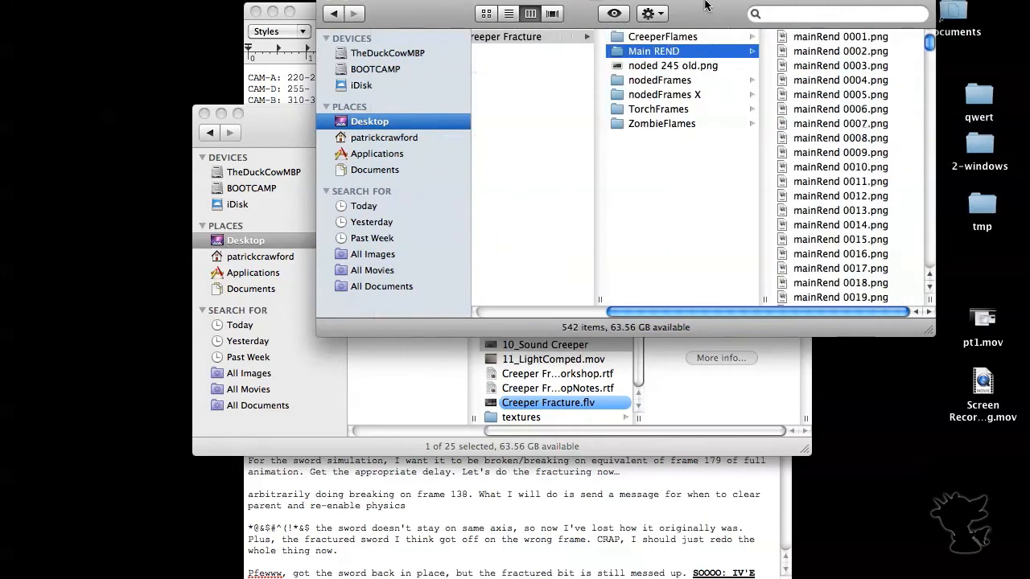
{"action": "key", "text": "Right"}
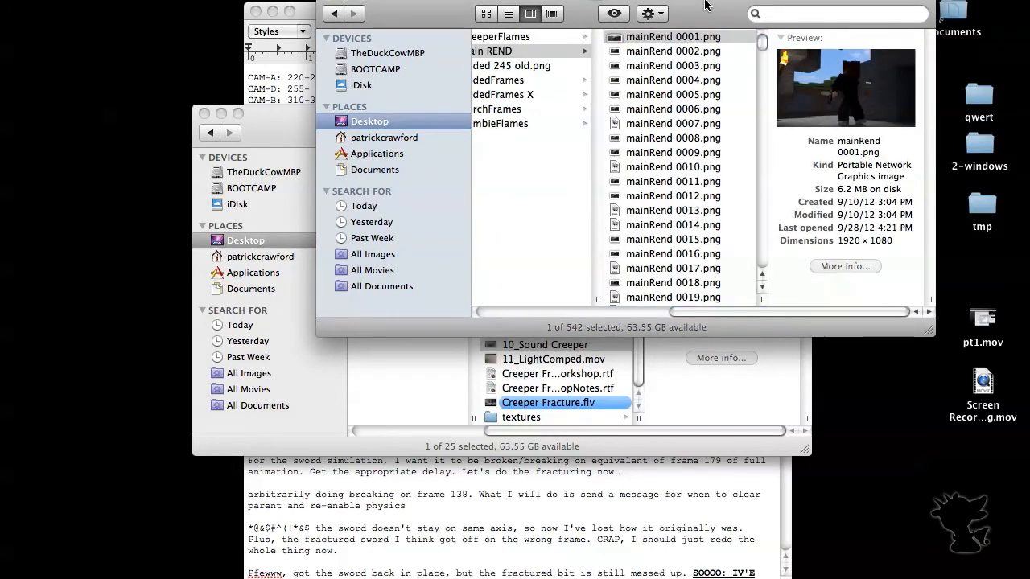
- Preview the rendered frames at large size from mainRend 0001.png onward to mainRend 0009.png
{"action": "key", "text": "space"}
{"action": "key", "text": "Down"}
{"action": "key", "text": "Down"}
{"action": "key", "text": "Down"}
{"action": "key", "text": "Down"}
{"action": "key", "text": "Down"}
{"action": "key", "text": "Down"}
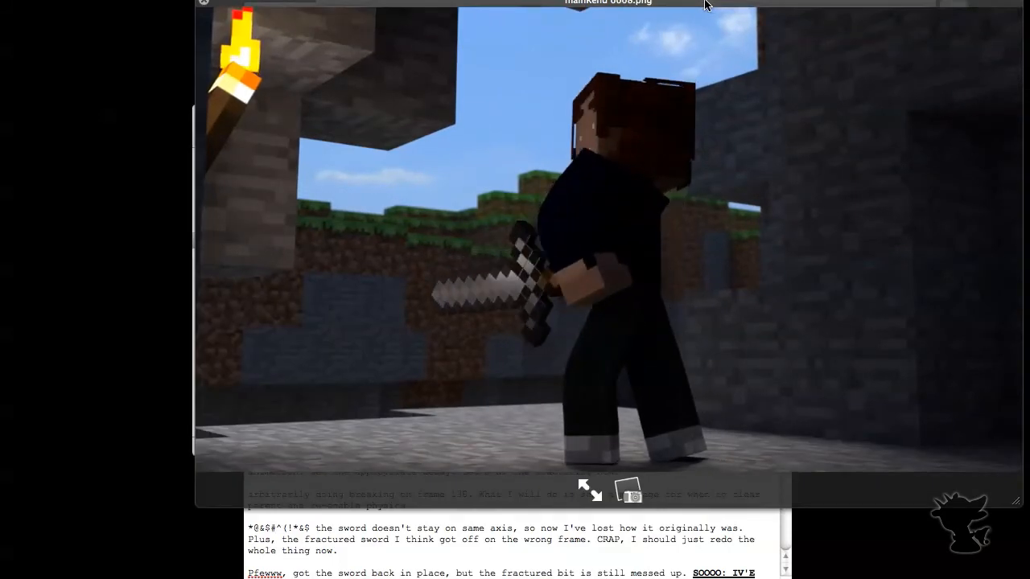
{"action": "key", "text": "space"}
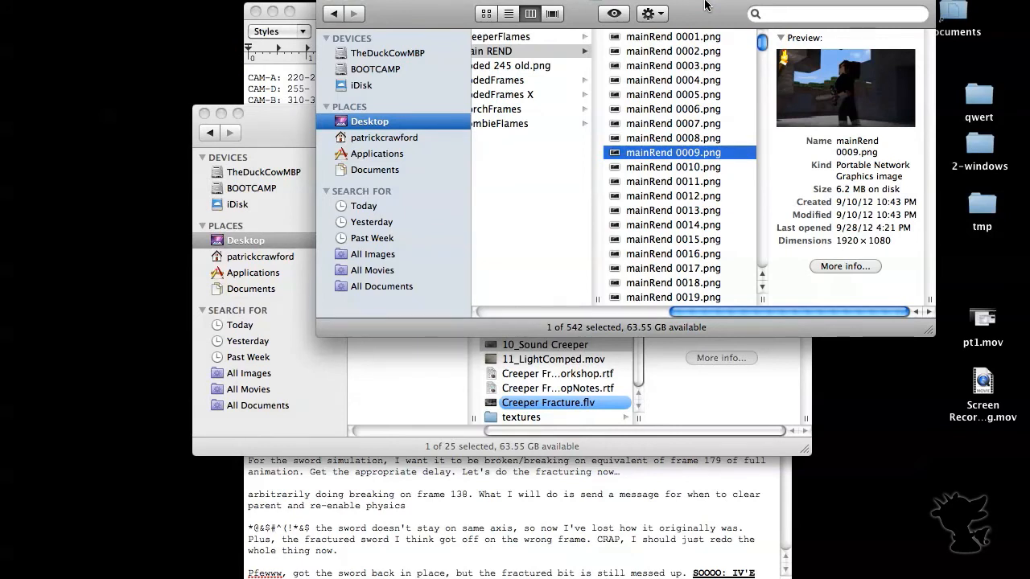
- Look through the neighbouring render folders, including nodedFrames and nodedFrames X, and return to mainRend 0001.png in Main REND
{"action": "key", "text": "Left"}
{"action": "key", "text": "Up"}
{"action": "key", "text": "Down"}
{"action": "key", "text": "Down"}
{"action": "key", "text": "Down"}
{"action": "key", "text": "Down"}
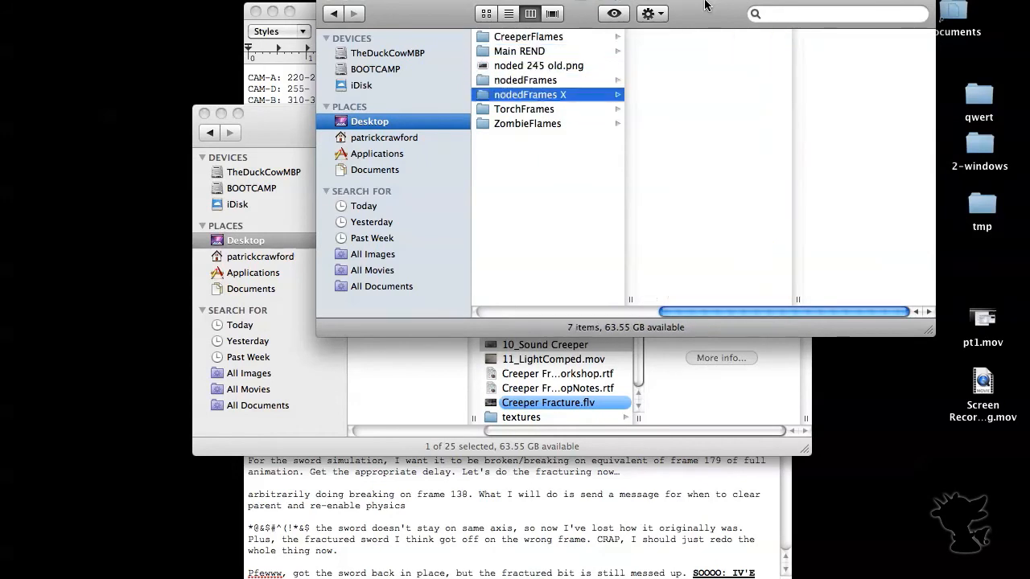
{"action": "key", "text": "Down"}
{"action": "key", "text": "Up"}
{"action": "key", "text": "Up"}
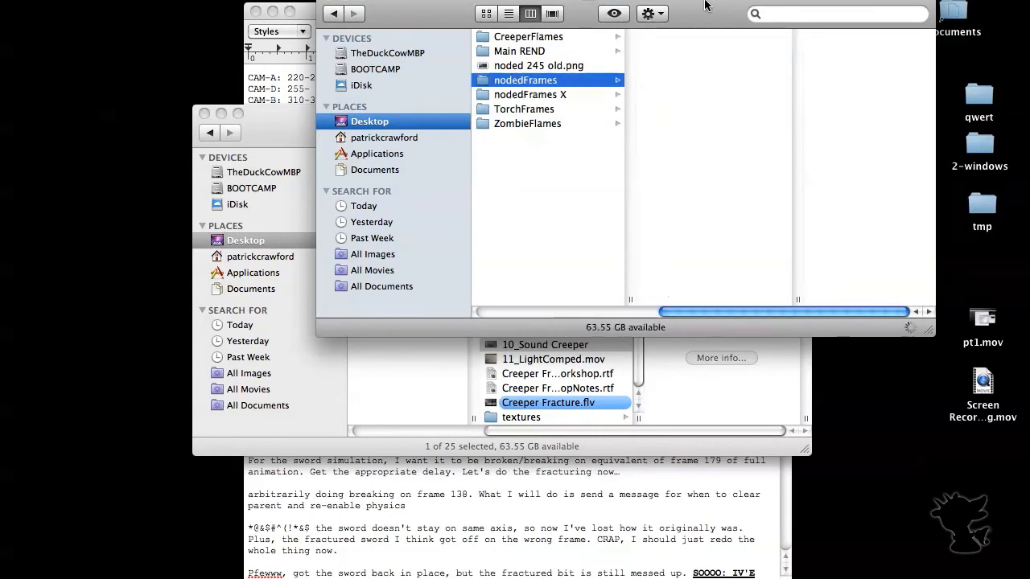
{"action": "key", "text": "Up"}
{"action": "key", "text": "Up"}
{"action": "key", "text": "Right"}
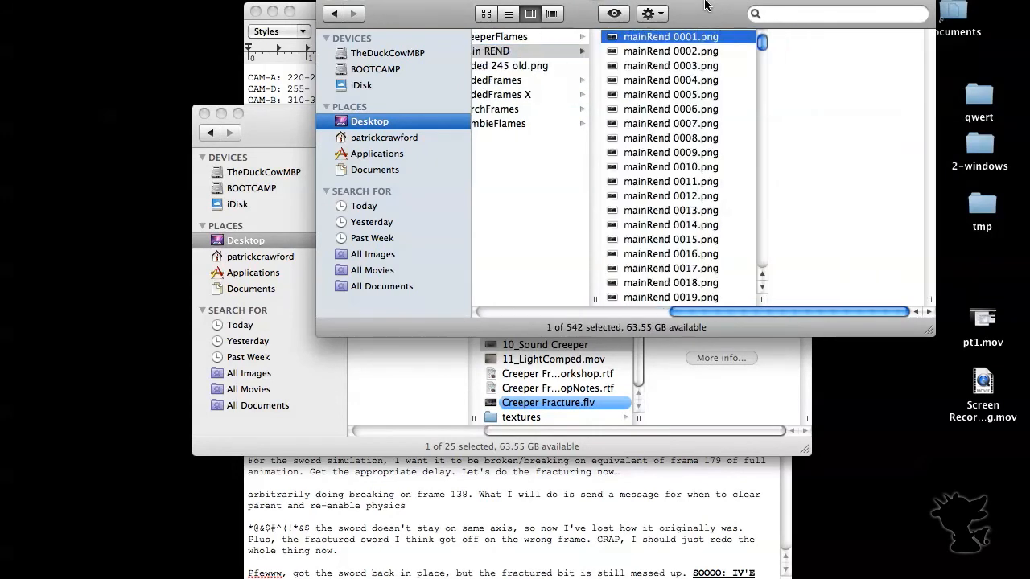
- Flip through large previews of the Main REND frames from mainRend 0001.png to mainRend 0014.png
{"action": "key", "text": "space"}
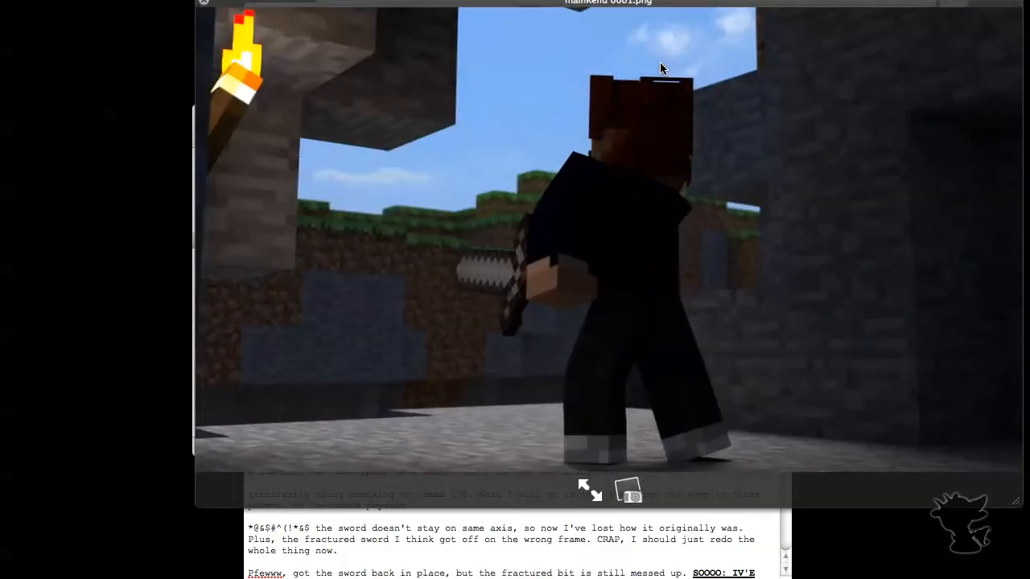
{"action": "key", "text": "Down"}
{"action": "key", "text": "Down"}
{"action": "key", "text": "Down"}
{"action": "key", "text": "Down"}
{"action": "key", "text": "Down"}
{"action": "key", "text": "Down"}
{"action": "key", "text": "Down"}
{"action": "key", "text": "Down"}
{"action": "key", "text": "Down"}
{"action": "key", "text": "Down"}
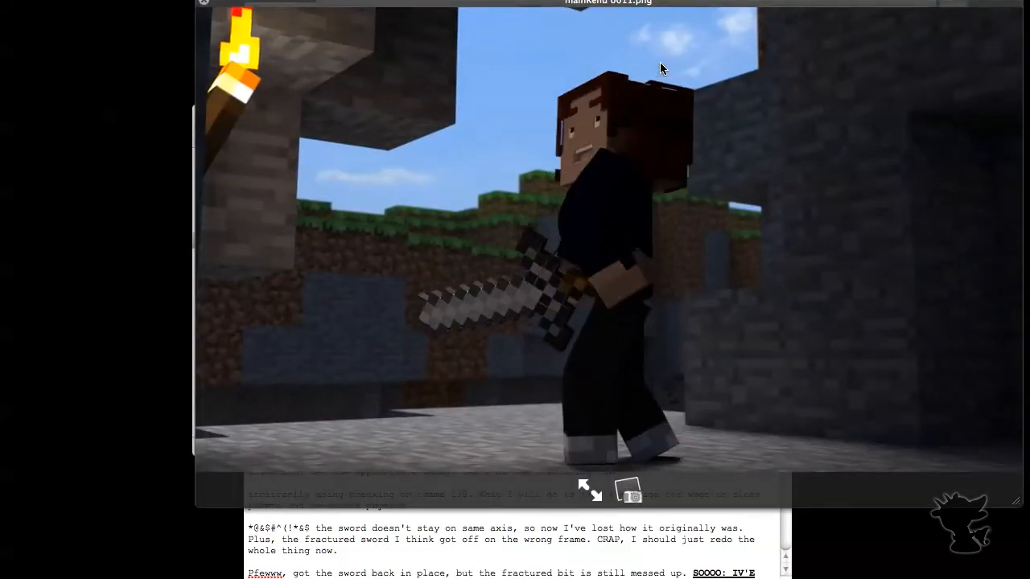
{"action": "key", "text": "Down"}
{"action": "key", "text": "Down"}
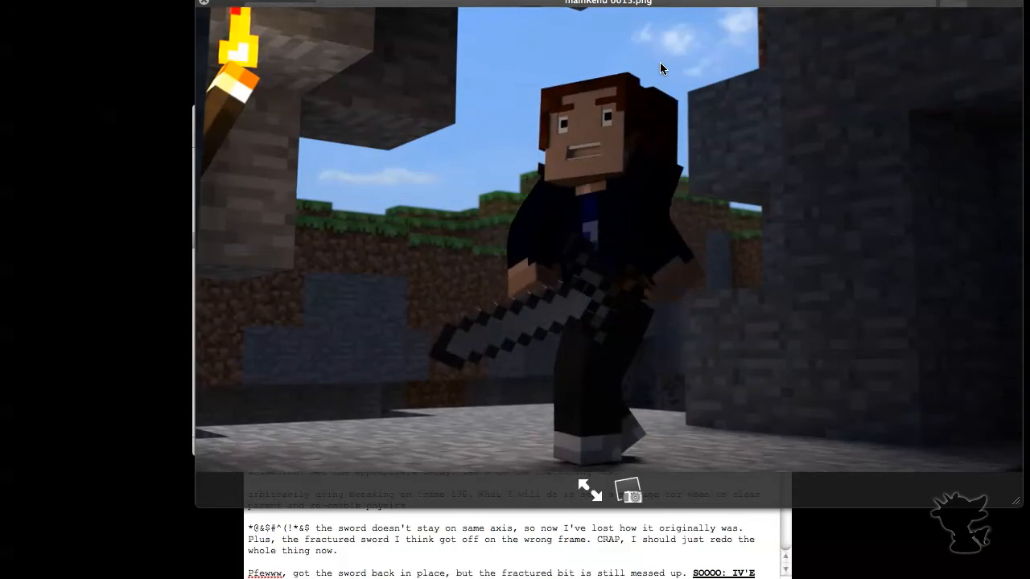
{"action": "key", "text": "Down"}
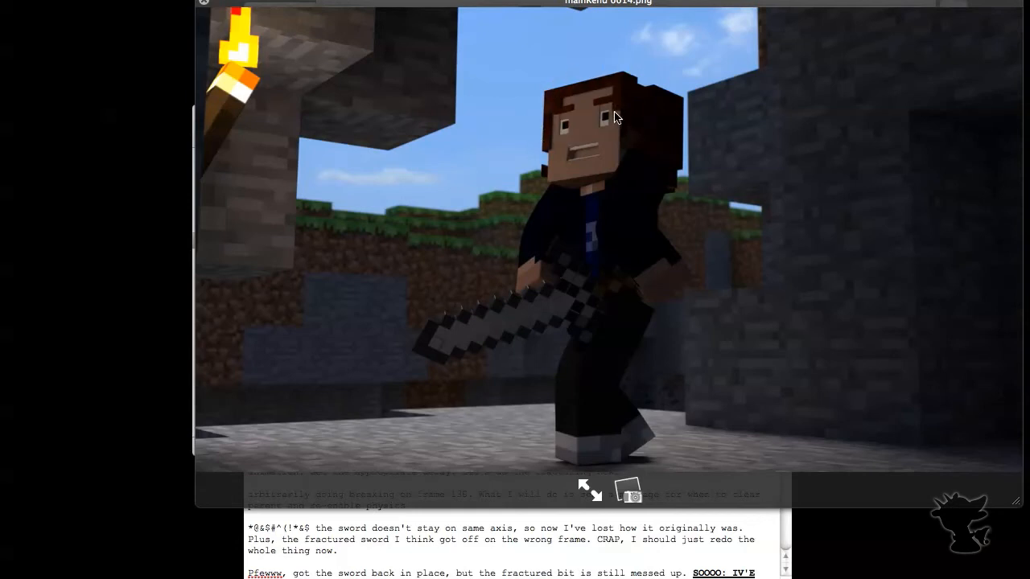
{"action": "key", "text": "space"}
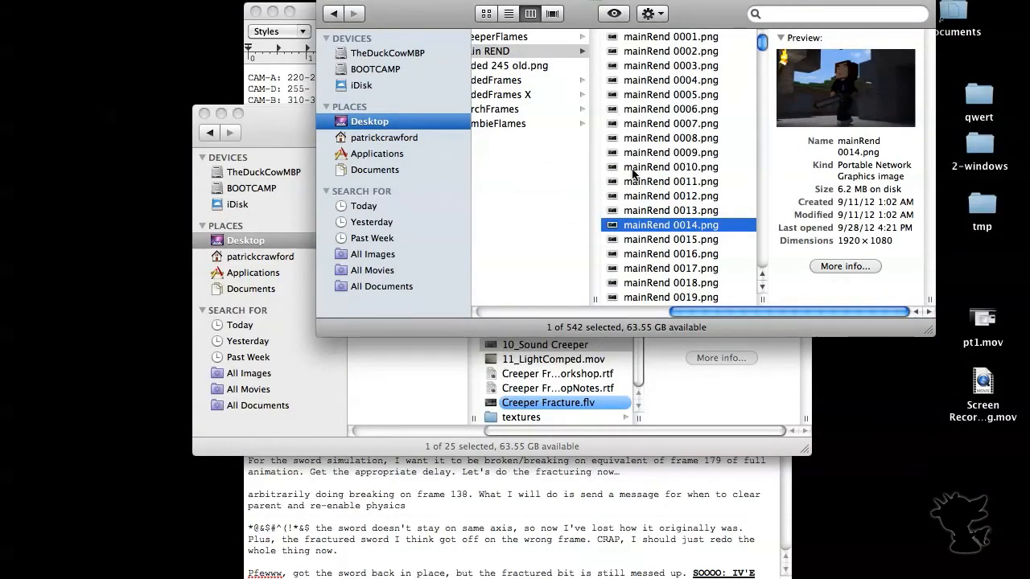
- Find Blender with the system search and launch it
{"action": "key", "text": "super+space"}
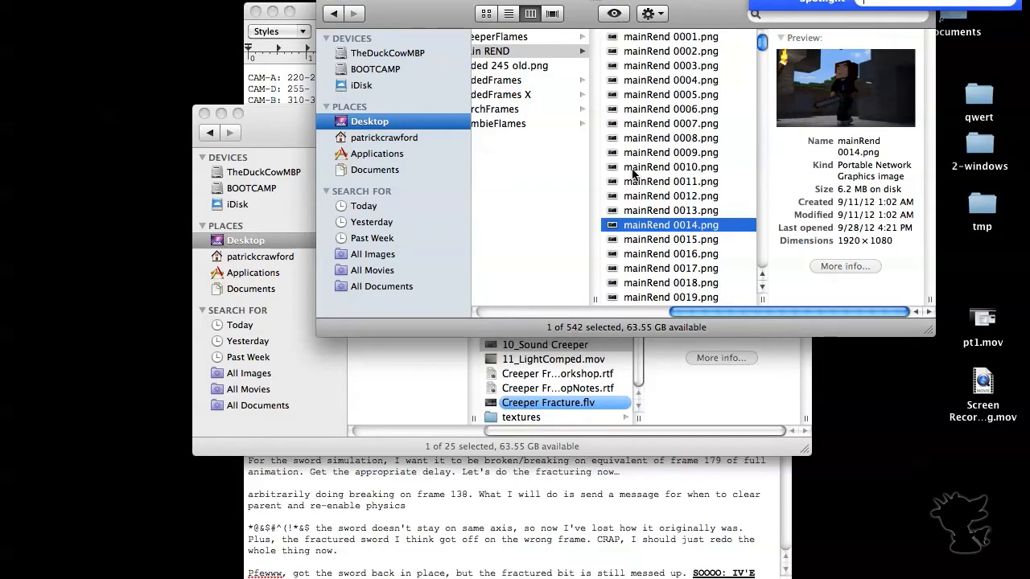
{"action": "type", "text": "blender"}
{"action": "key", "text": "Return"}
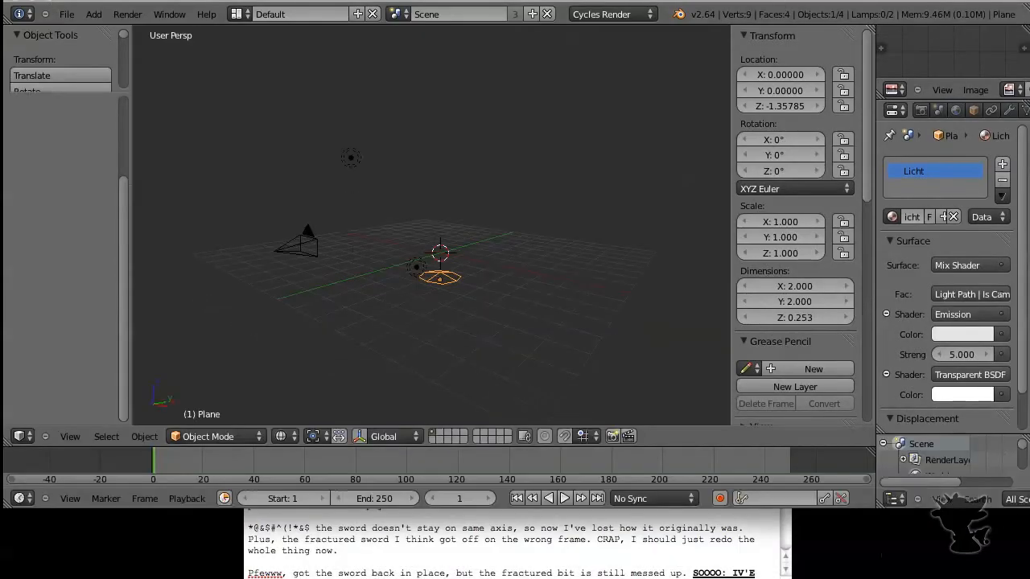
- Delete all objects from the startup scene
{"action": "key", "text": "a"}
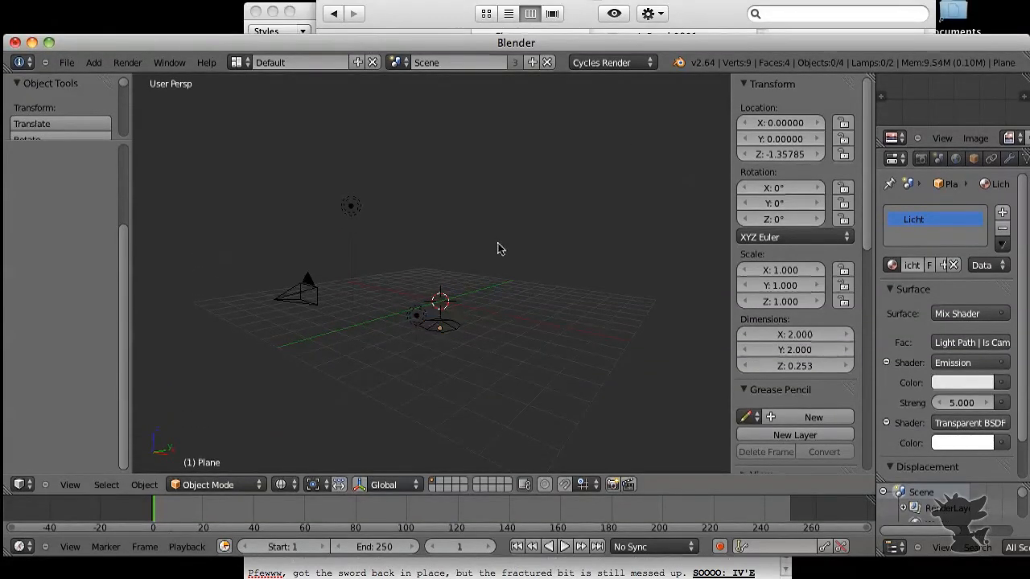
{"action": "key", "text": "a"}
{"action": "key", "text": "x"}
{"action": "left_click", "coordinate": [497, 248]}
- Switch the screen layout to Video Editing
{"action": "key", "text": "ctrl+Left"}
{"action": "key", "text": "ctrl+Left"}
{"action": "key", "text": "ctrl+Left"}
{"action": "key", "text": "ctrl+Left"}
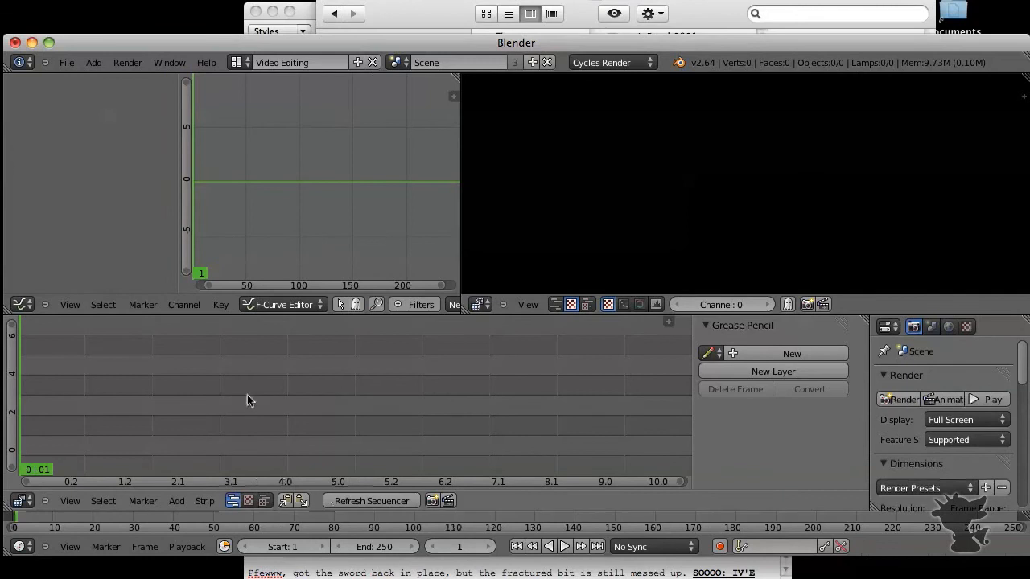
- Add an image strip to the sequencer from noded 0001.png to noded 0005.png in the REND BAY > Creeper Fracture > nodedFrames folder
{"action": "key", "text": "shift+a"}
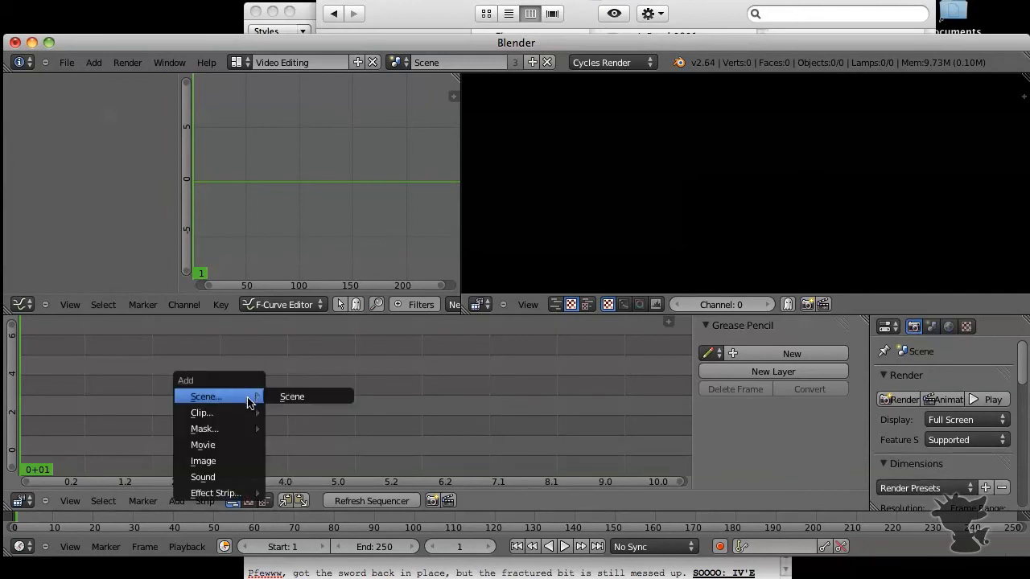
{"action": "left_click", "coordinate": [234, 460]}
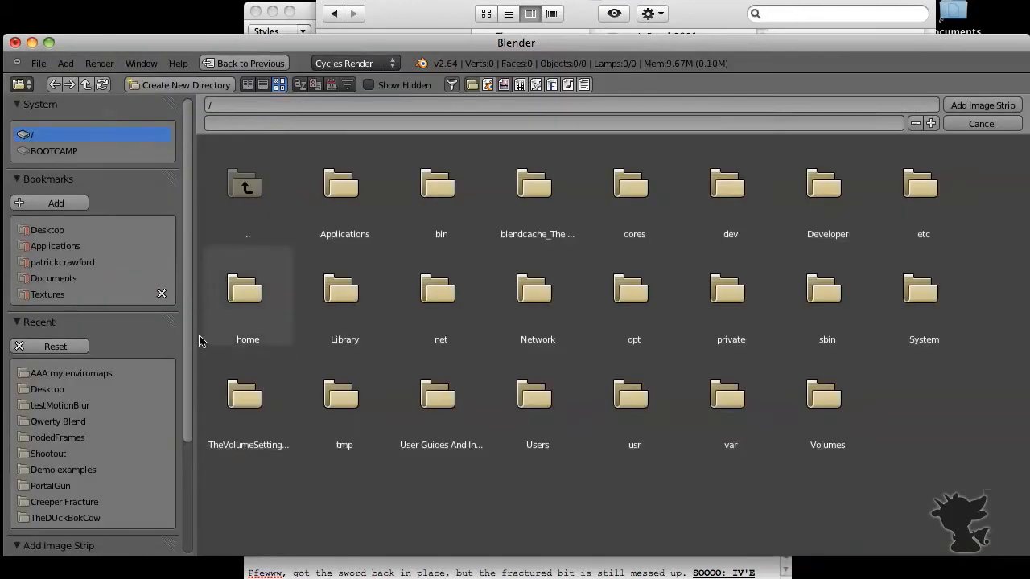
{"action": "left_click", "coordinate": [47, 231]}
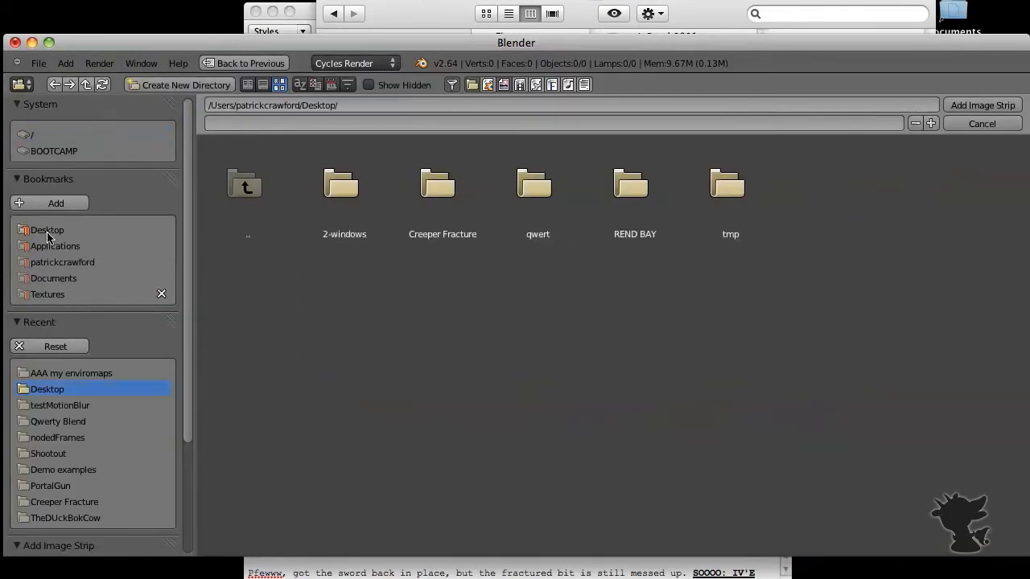
{"action": "left_click", "coordinate": [629, 188]}
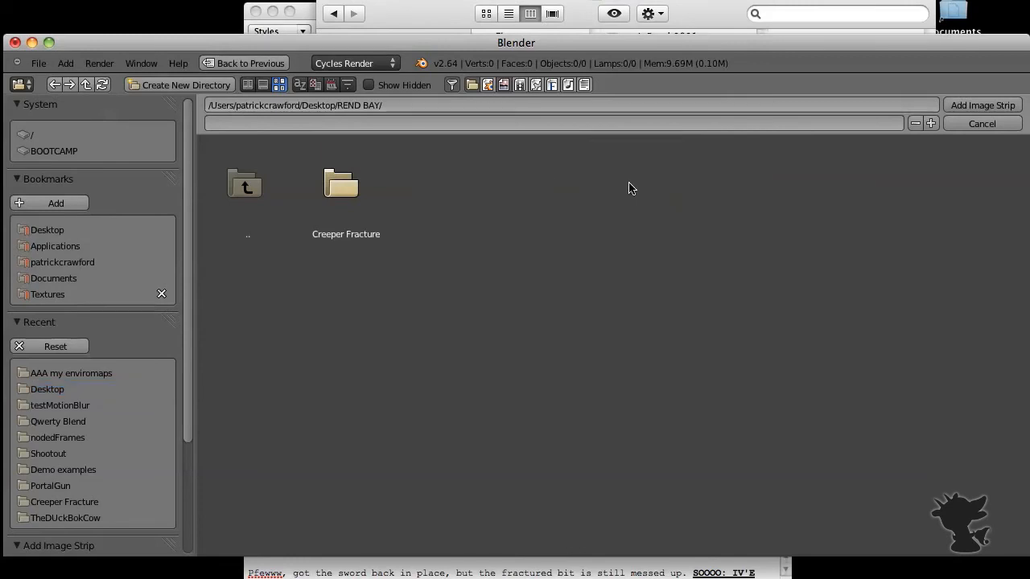
{"action": "left_click", "coordinate": [348, 192]}
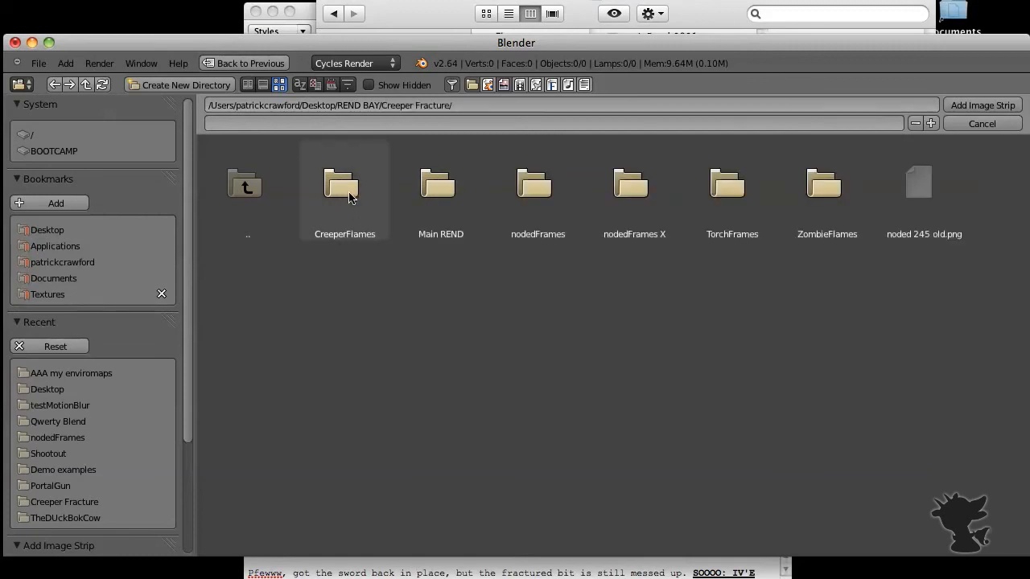
{"action": "left_click", "coordinate": [535, 189]}
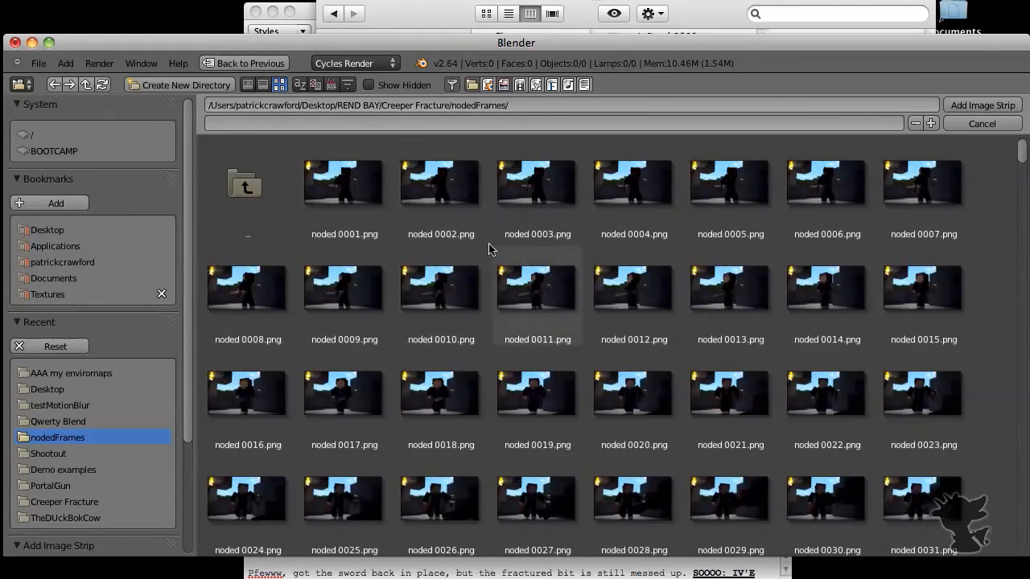
{"action": "key", "text": "a"}
{"action": "key", "text": "a"}
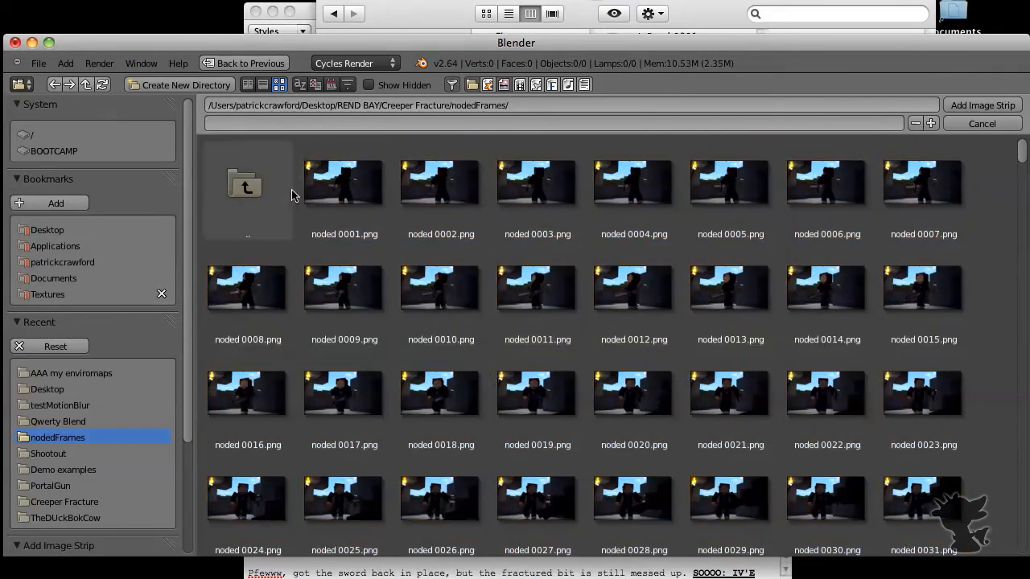
{"action": "left_click_drag", "start_coordinate": [301, 196], "coordinate": [740, 207]}
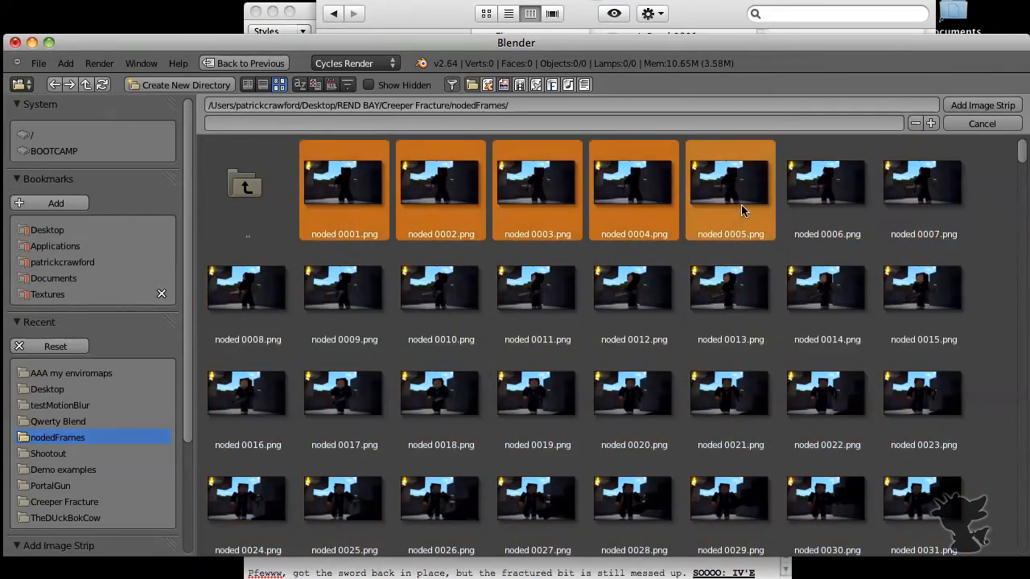
{"action": "left_click", "coordinate": [1001, 106]}
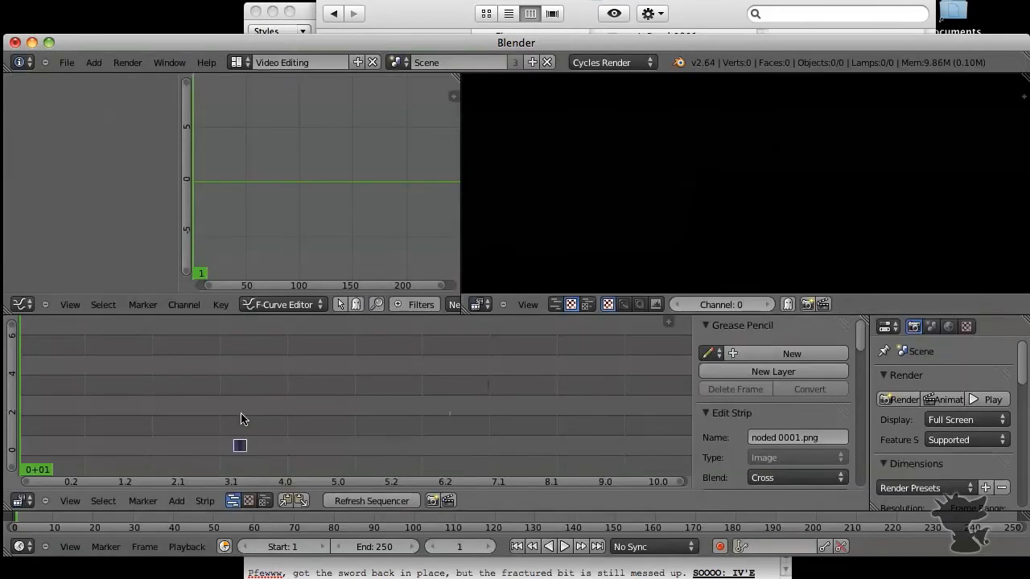
- Move the image strip one channel up and back in time so that it starts at frame 1
{"action": "key", "text": "g"}
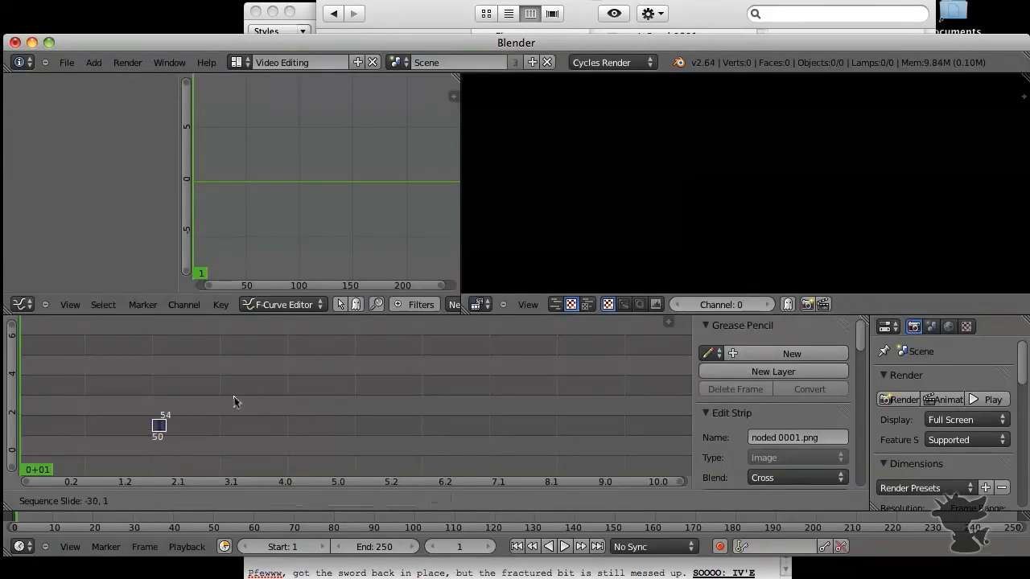
{"action": "left_click", "coordinate": [98, 404]}
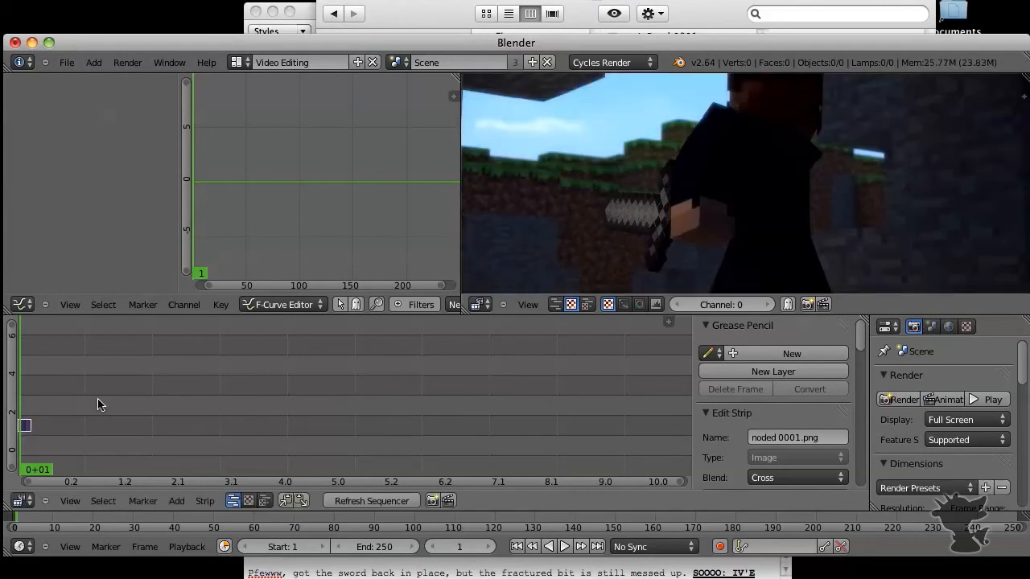
{"action": "key", "text": "g"}
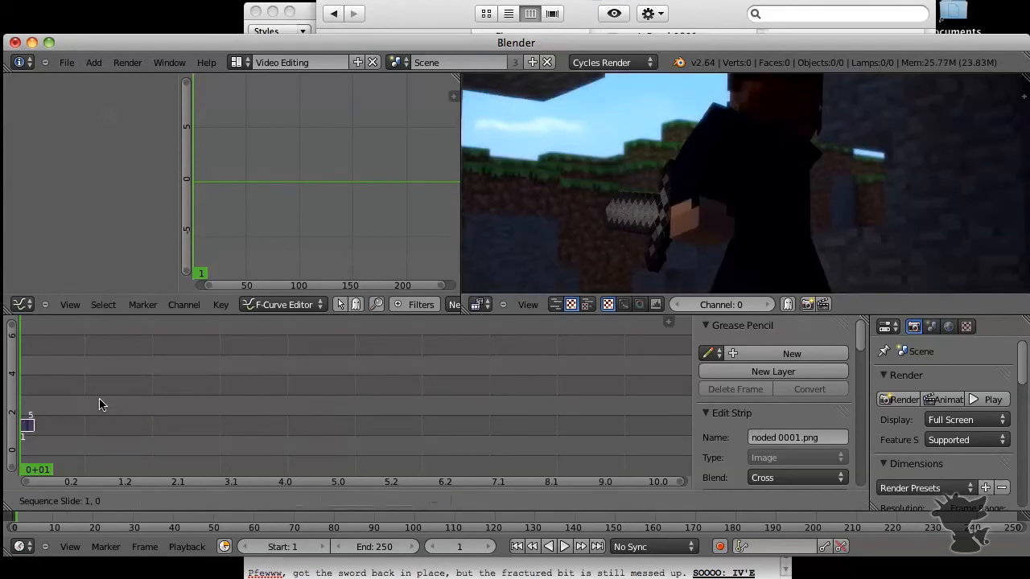
{"action": "left_click", "coordinate": [98, 404]}
{"action": "key", "text": "g"}
{"action": "left_click", "coordinate": [81, 413]}
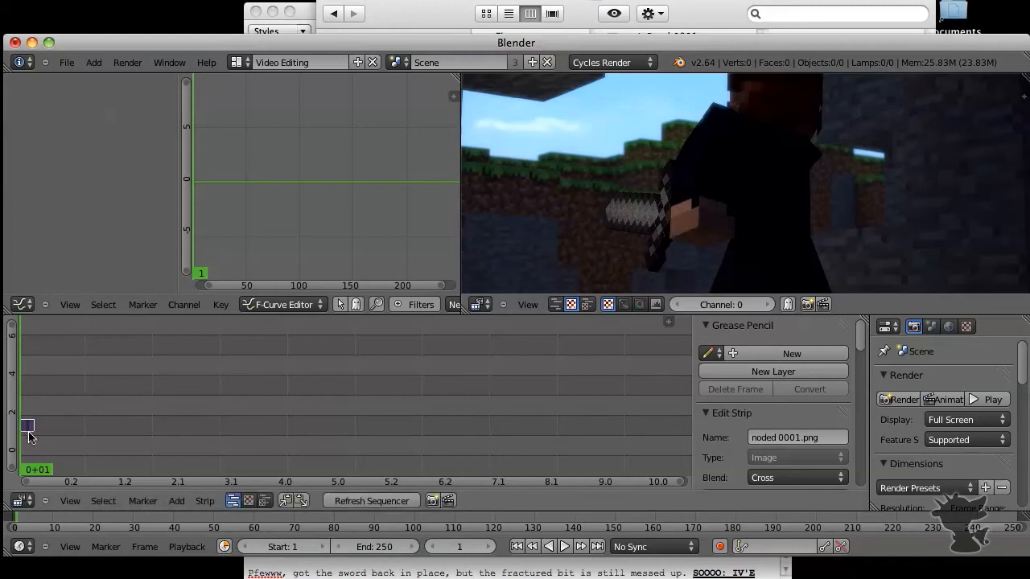
- Set the animation's end frame to 5
{"action": "left_click", "coordinate": [372, 546]}
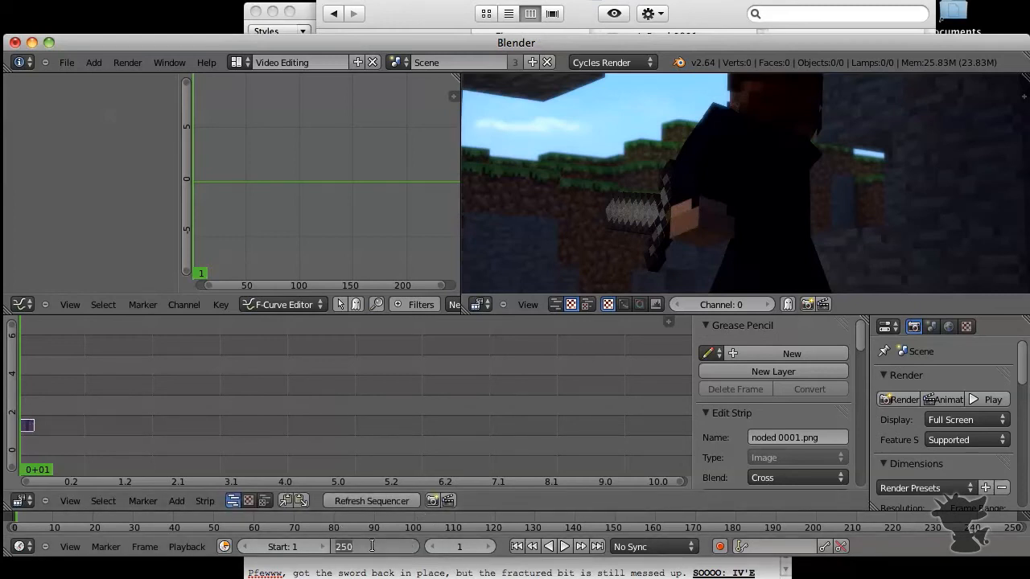
{"action": "type", "text": "5"}
{"action": "key", "text": "Return"}
{"action": "scroll", "coordinate": [966, 389], "scroll_direction": "down", "scroll_amount": 1}
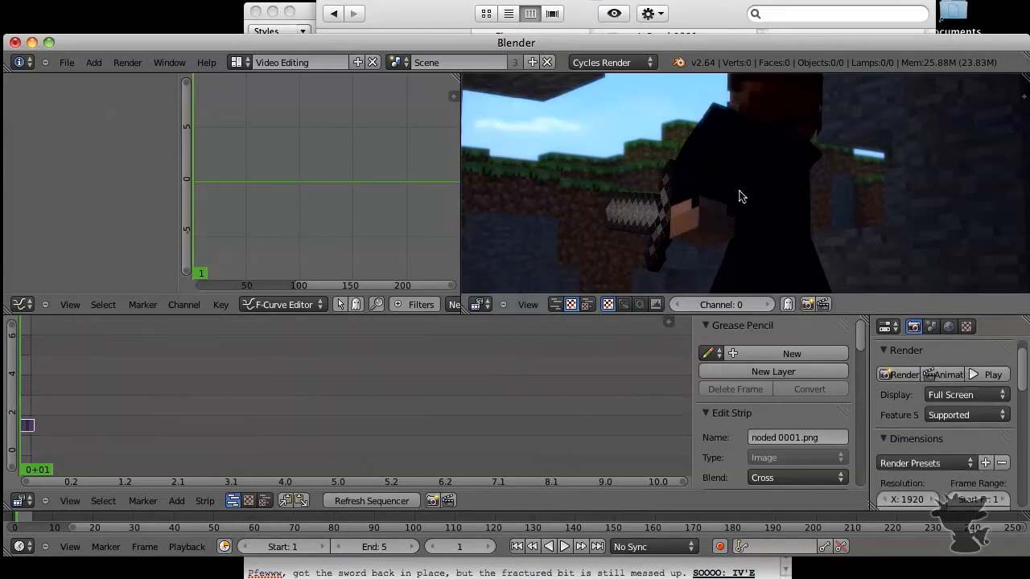
- Fit the whole image in the sequencer preview and play the strip briefly
{"action": "key", "text": "Home"}
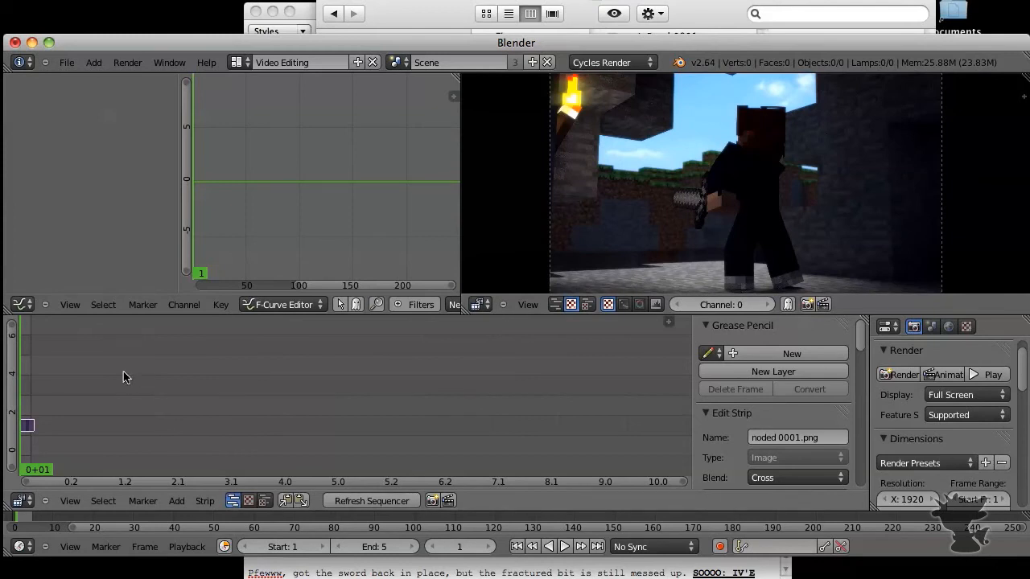
{"action": "key", "text": "alt+a"}
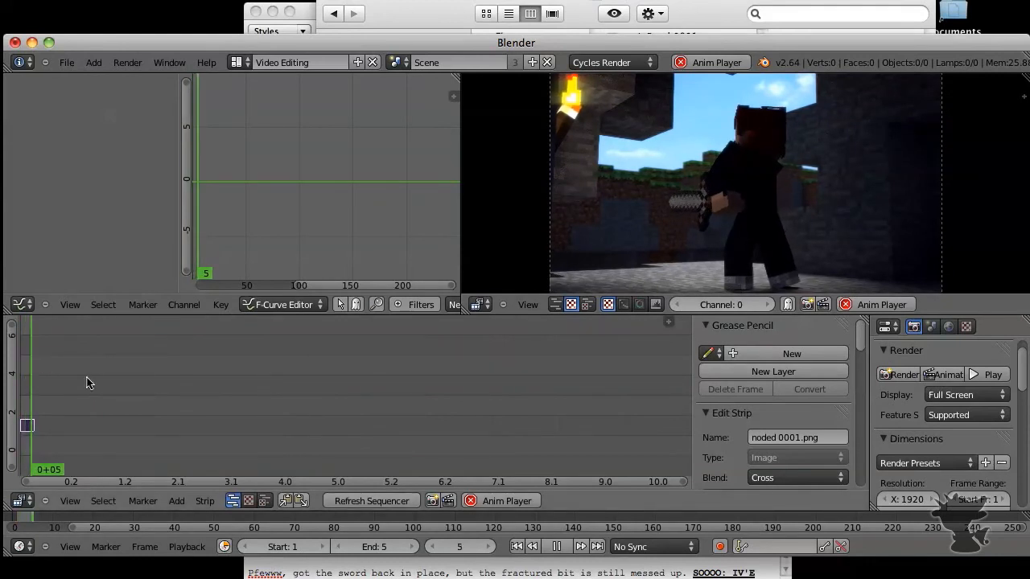
{"action": "key", "text": "alt+a"}
- Set the render output file format to QuickTime and check the output folder without changing it
{"action": "scroll", "coordinate": [936, 365], "scroll_direction": "down", "scroll_amount": 8}
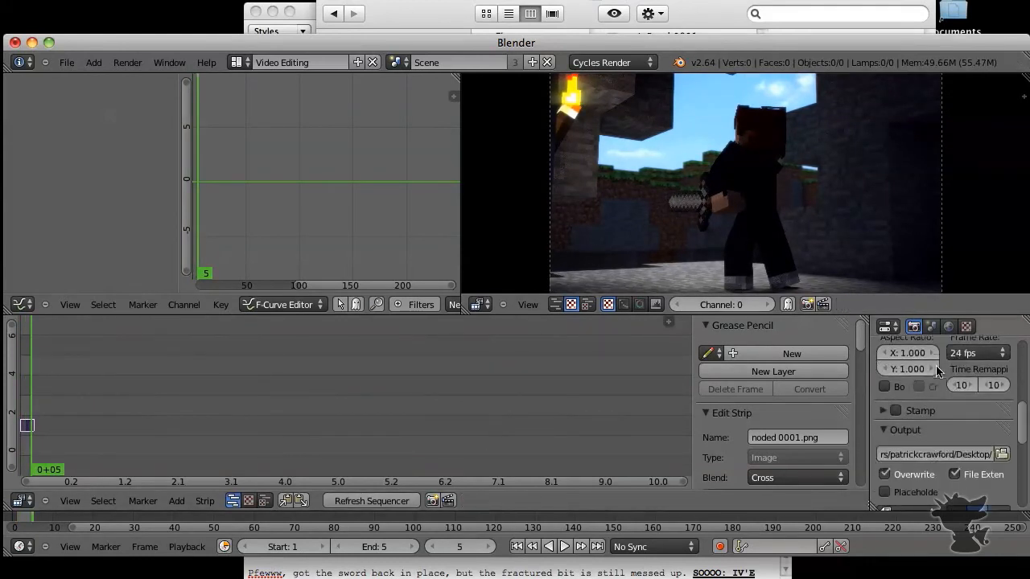
{"action": "scroll", "coordinate": [936, 365], "scroll_direction": "down", "scroll_amount": 3}
{"action": "left_click", "coordinate": [906, 427]}
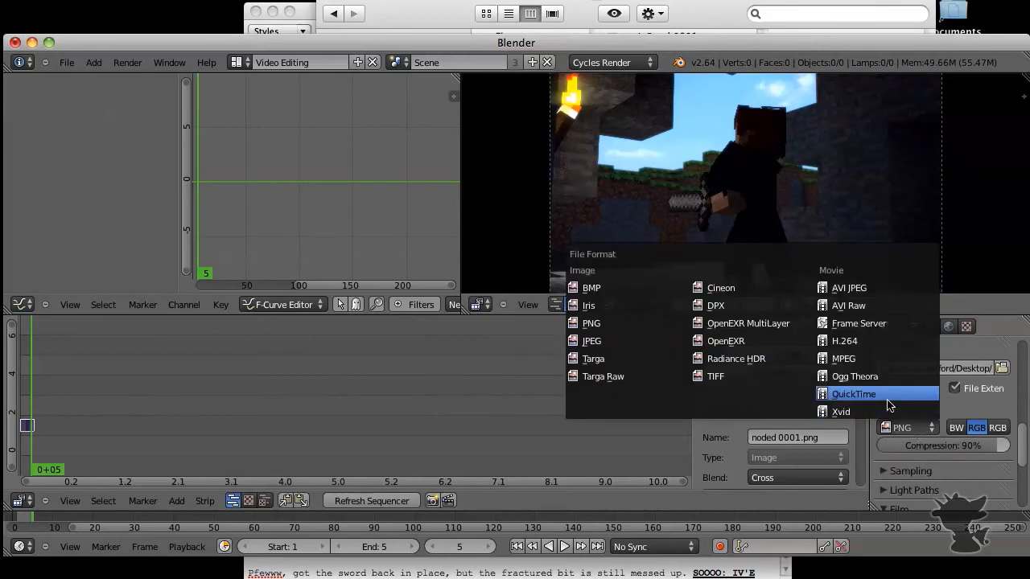
{"action": "left_click", "coordinate": [853, 393]}
{"action": "left_click", "coordinate": [1008, 371]}
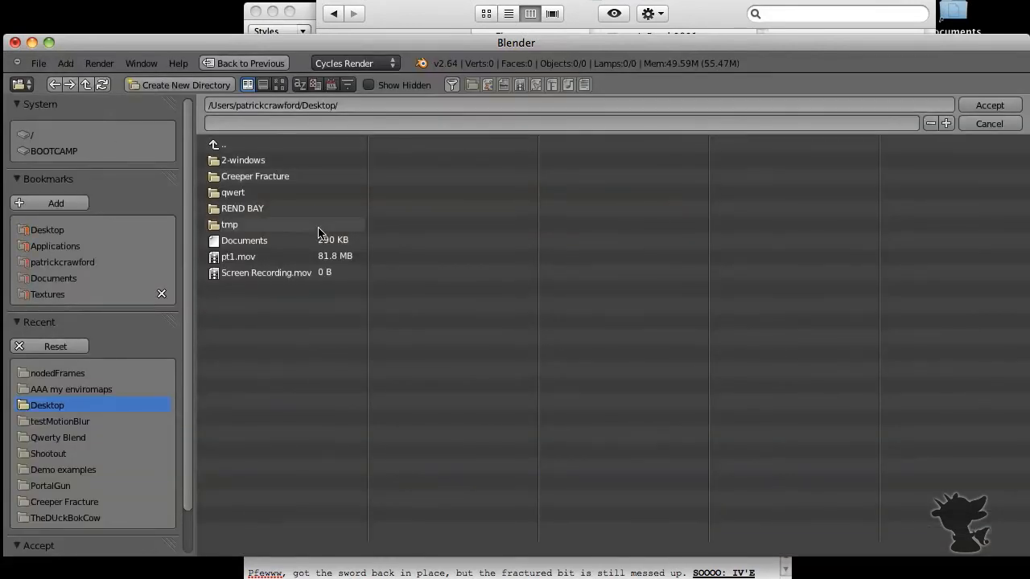
{"action": "key", "text": "Escape"}
- Render the sequence as an animation and quit Blender
{"action": "scroll", "coordinate": [1003, 377], "scroll_direction": "up", "scroll_amount": 7}
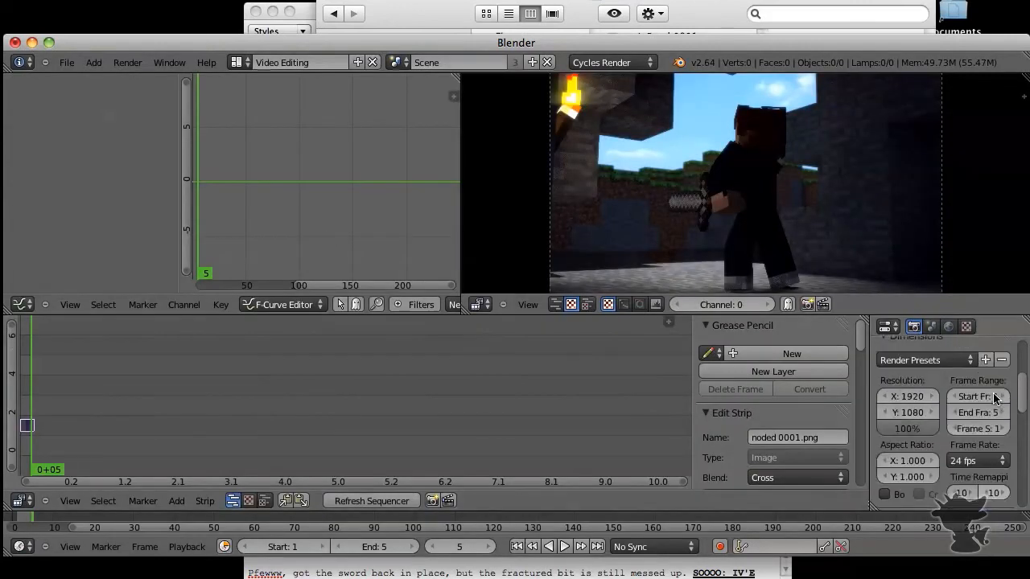
{"action": "left_click", "coordinate": [946, 368]}
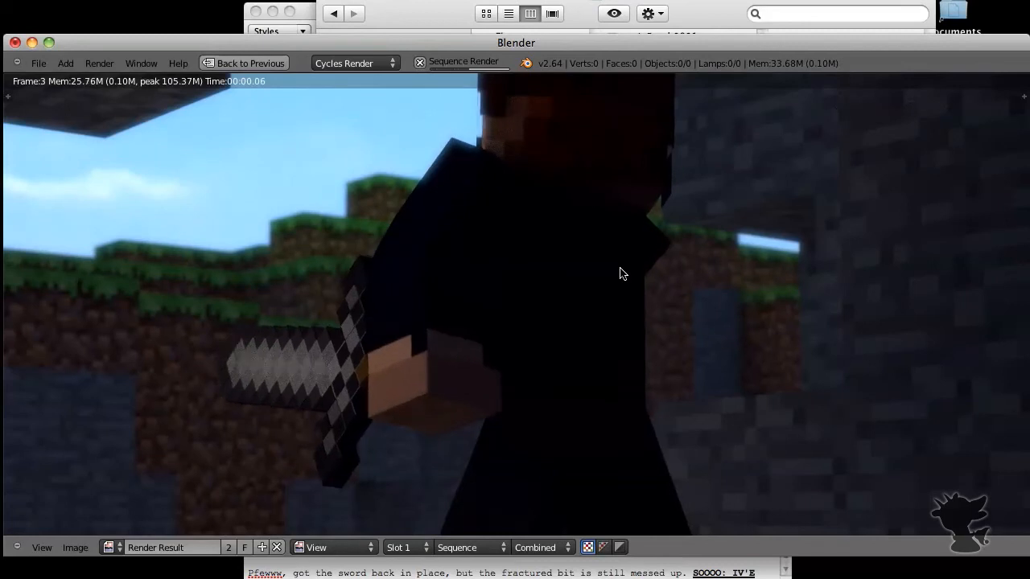
{"action": "key", "text": "super+q"}
{"action": "left_click", "coordinate": [518, 200]}
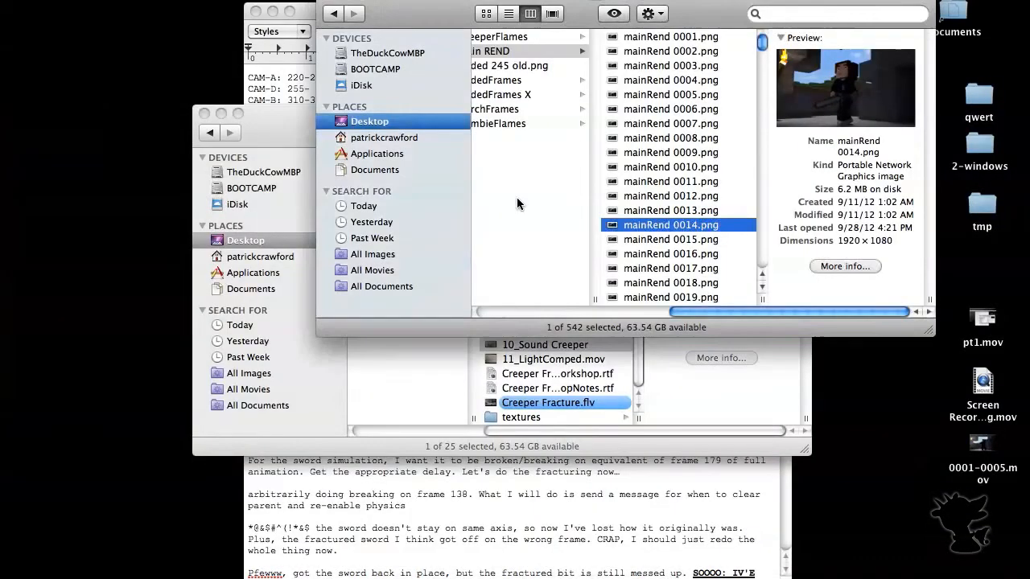
- Preview the rendered 0001-0005.mov on the desktop and move it to the Trash
{"action": "left_click", "coordinate": [980, 444]}
{"action": "key", "text": "space"}
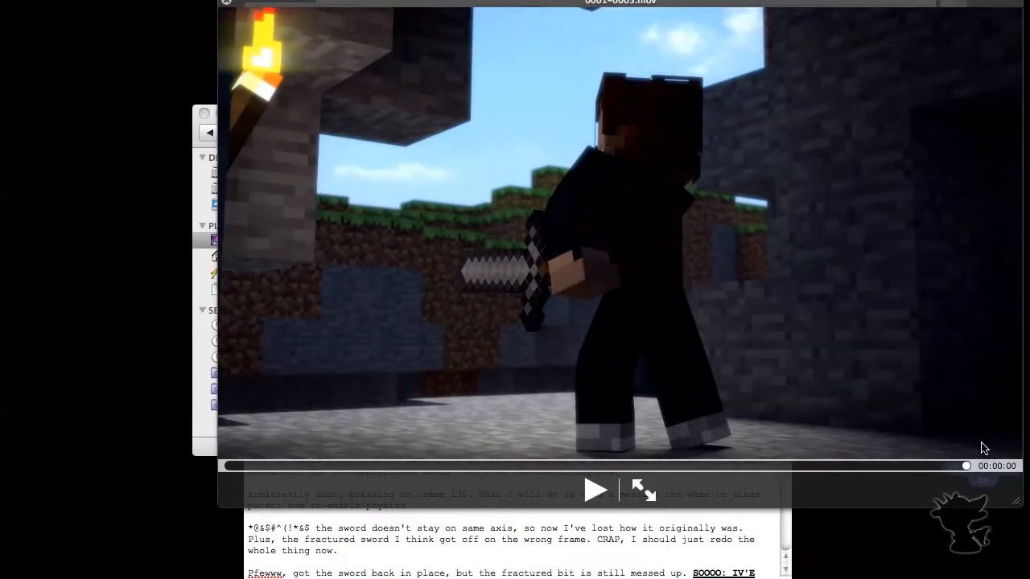
{"action": "key", "text": "space"}
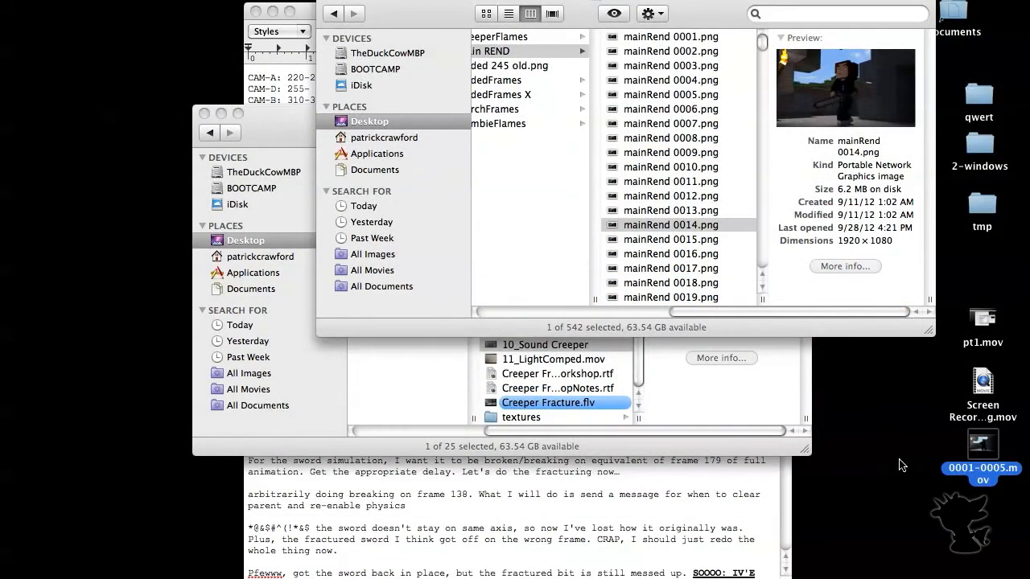
{"action": "key", "text": "super+BackSpace"}
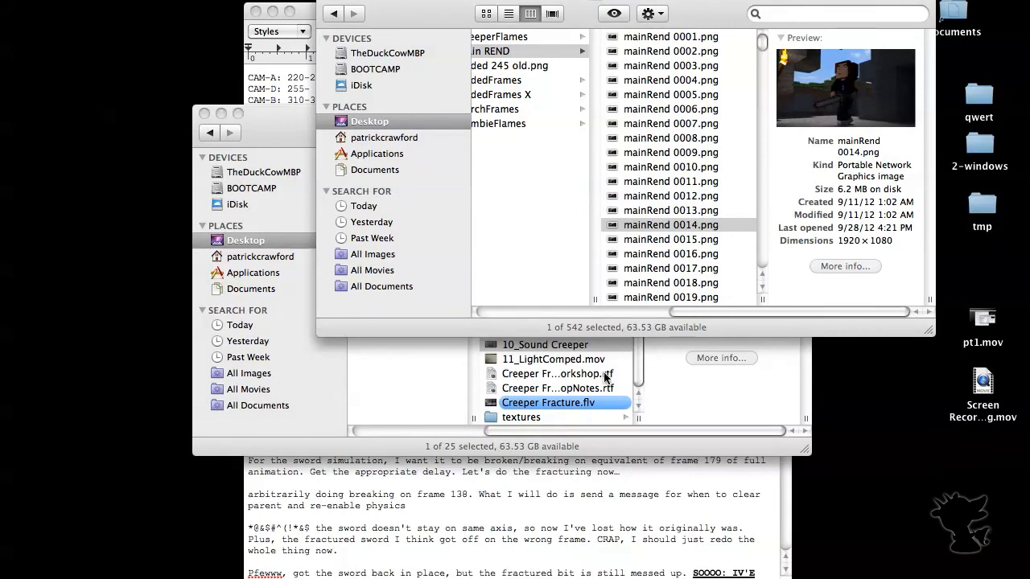
- Select 11_LightComped.mov in the Creeper WRKSHP folder, and open a Quick Look preview of Creeper Fracture.flv
{"action": "left_click", "coordinate": [550, 362]}
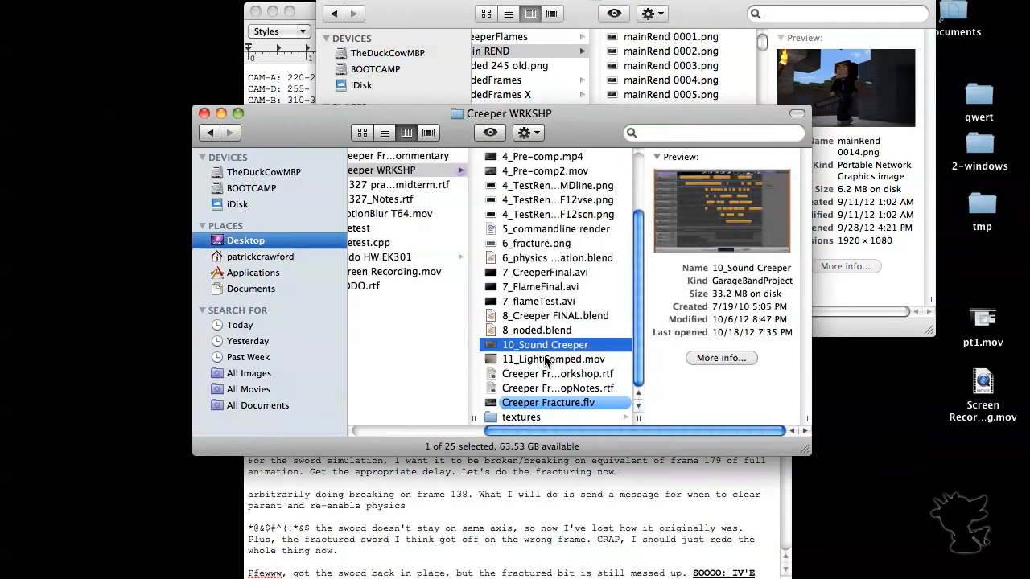
{"action": "left_click", "coordinate": [547, 361]}
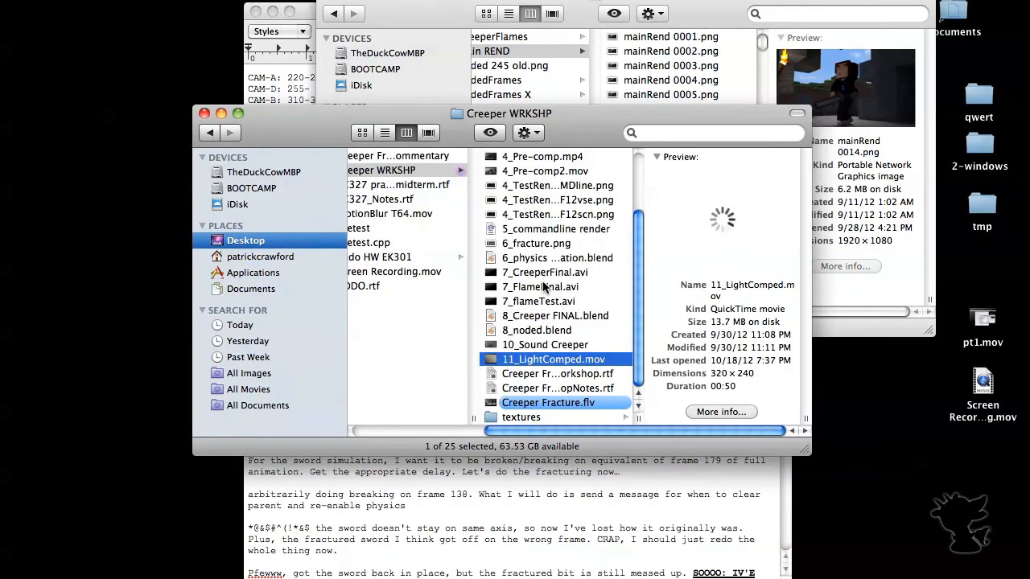
{"action": "left_click", "coordinate": [557, 402]}
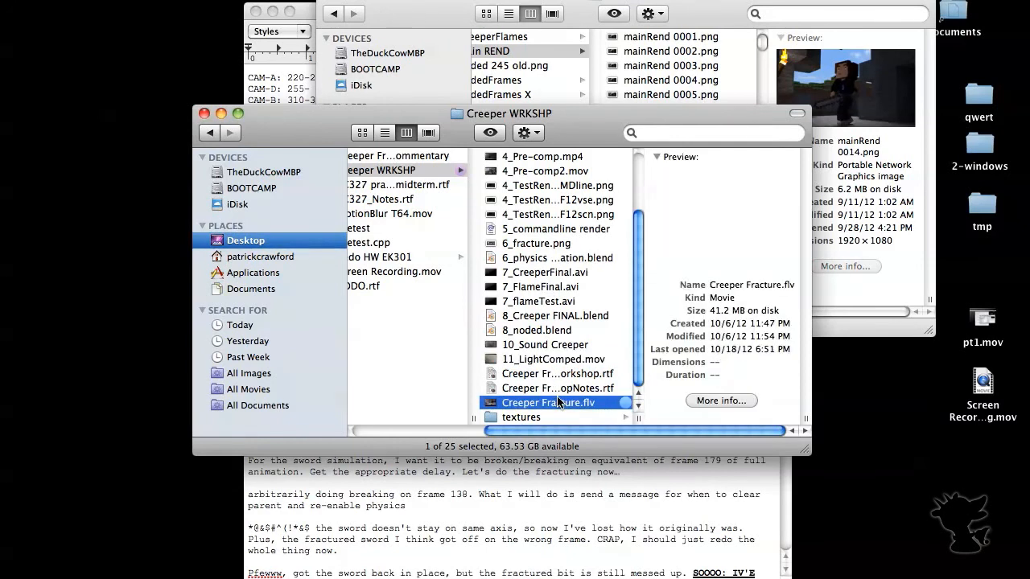
{"action": "key", "text": "space"}
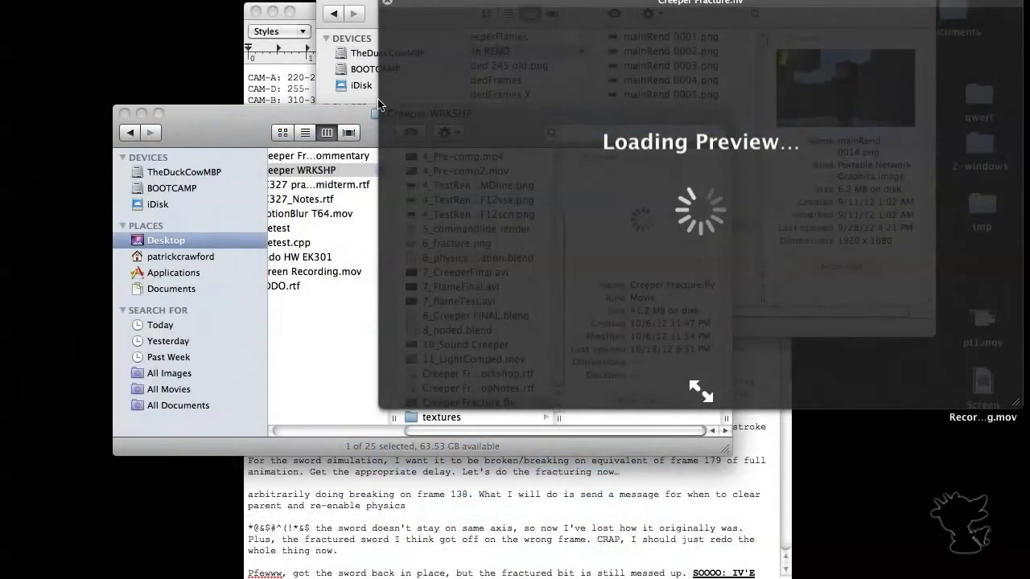
{"action": "key", "text": "super+alt+Escape"}
{"action": "key", "text": "Up"}
{"action": "key", "text": "Down"}
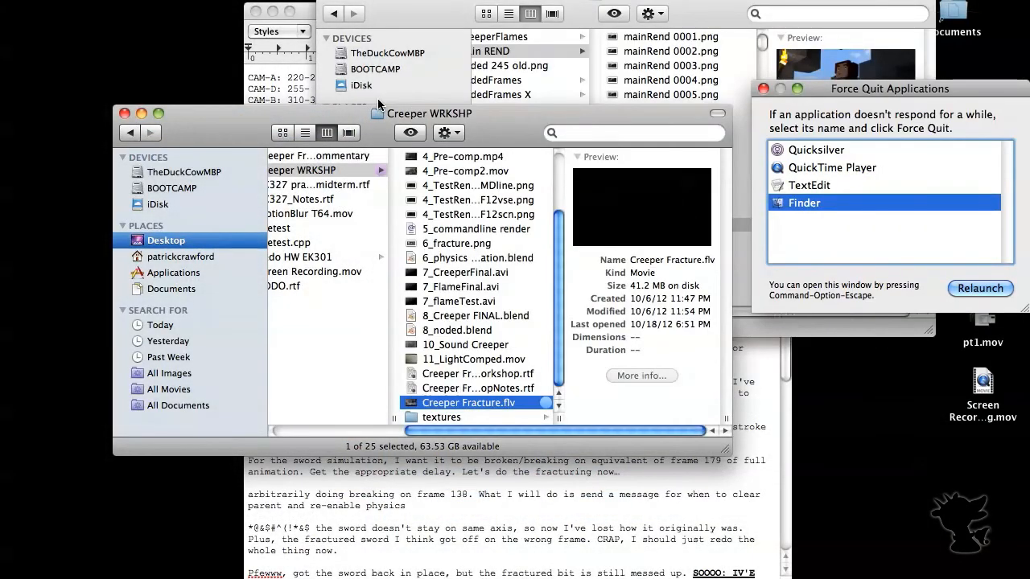
{"action": "key", "text": "Escape"}
{"action": "key", "text": "Up"}
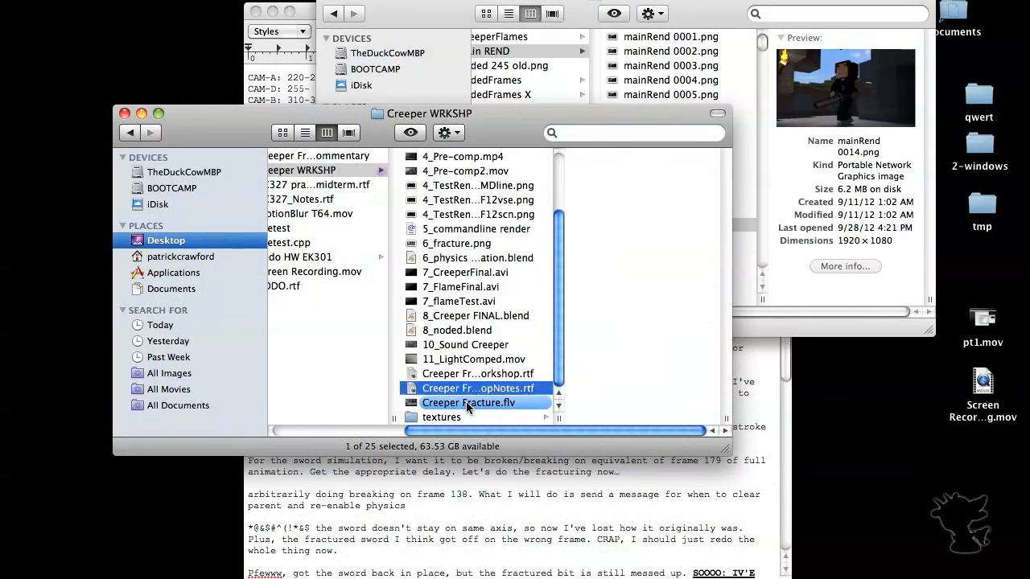
{"action": "key", "text": "Up"}
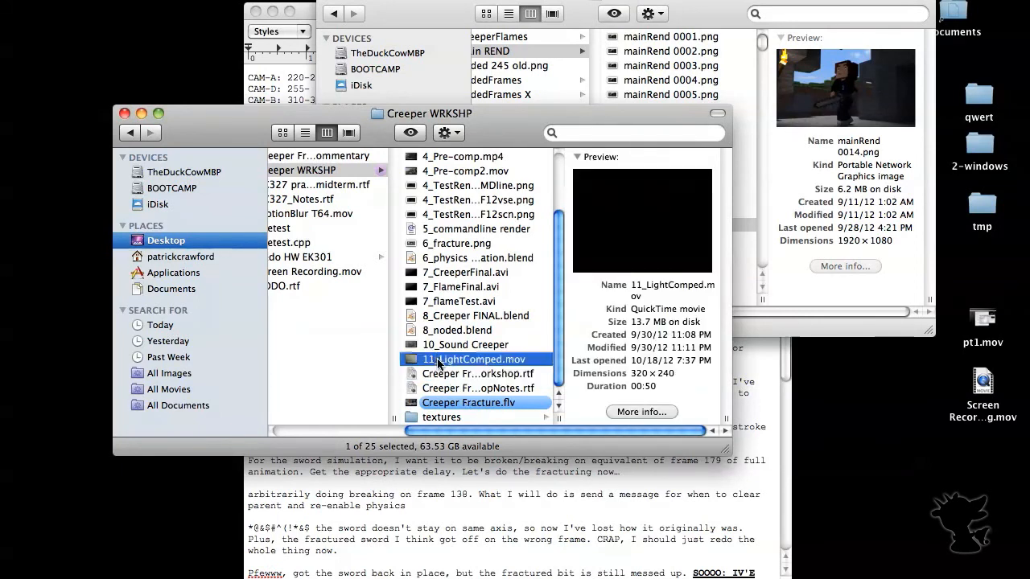
{"action": "right_click", "coordinate": [437, 364]}
{"action": "key", "text": "Down"}
{"action": "key", "text": "Down"}
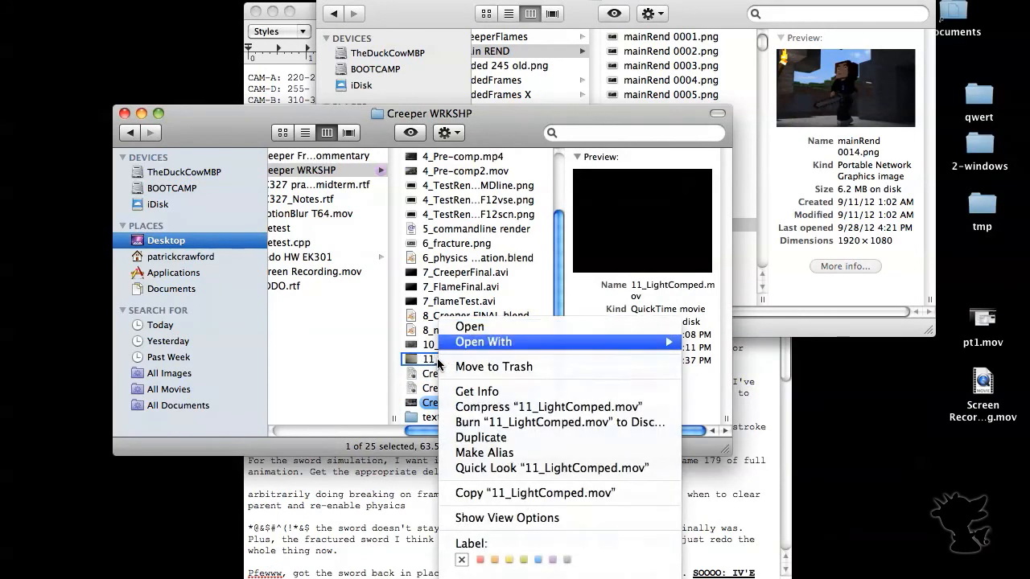
{"action": "key", "text": "Right"}
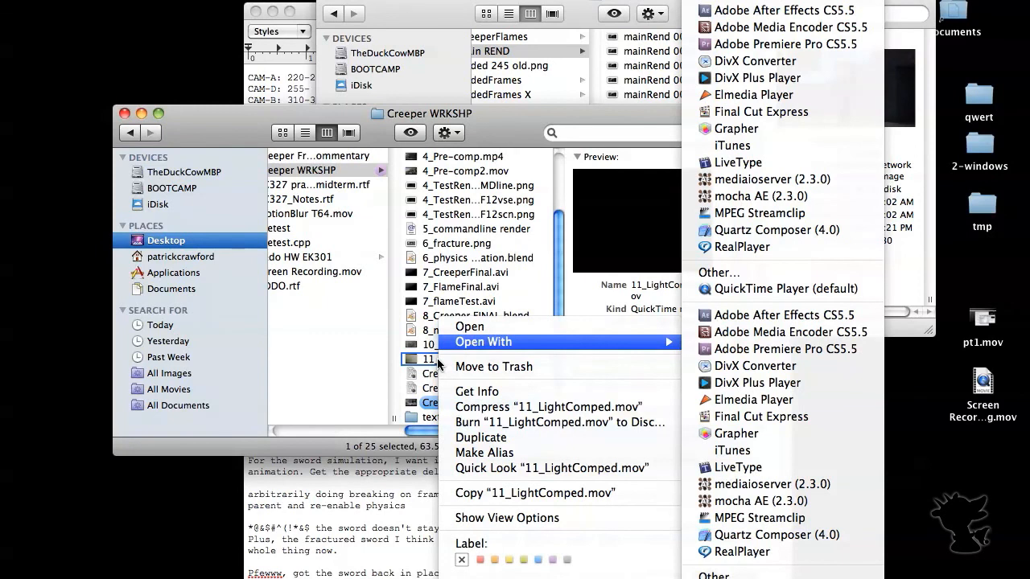
{"action": "key", "text": "Escape"}
- Open 11_LightComped.mov from the Creeper WRKSHP folder and play it from about 4 seconds in
{"action": "double_click", "coordinate": [439, 364]}
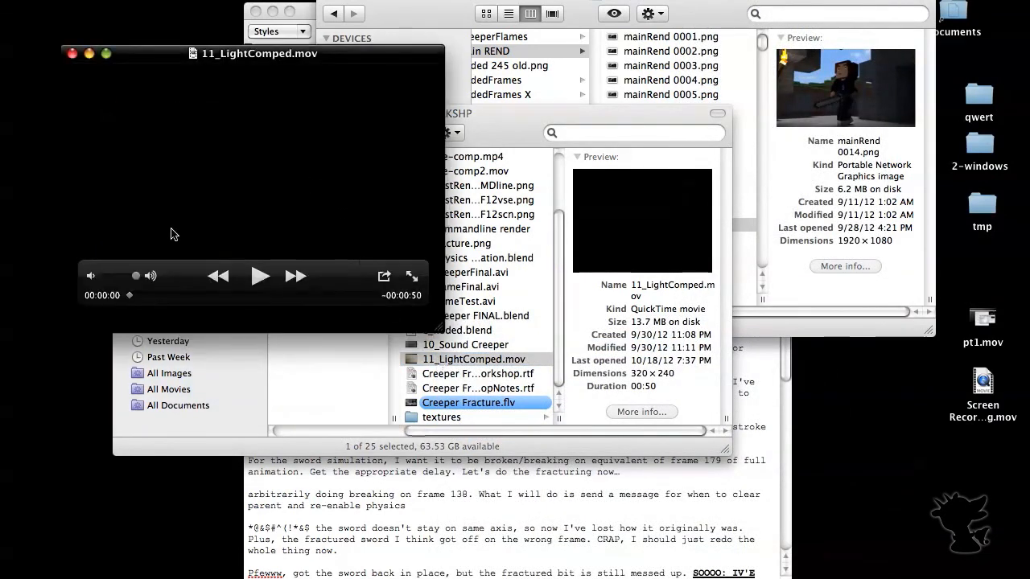
{"action": "left_click_drag", "start_coordinate": [134, 297], "coordinate": [154, 299]}
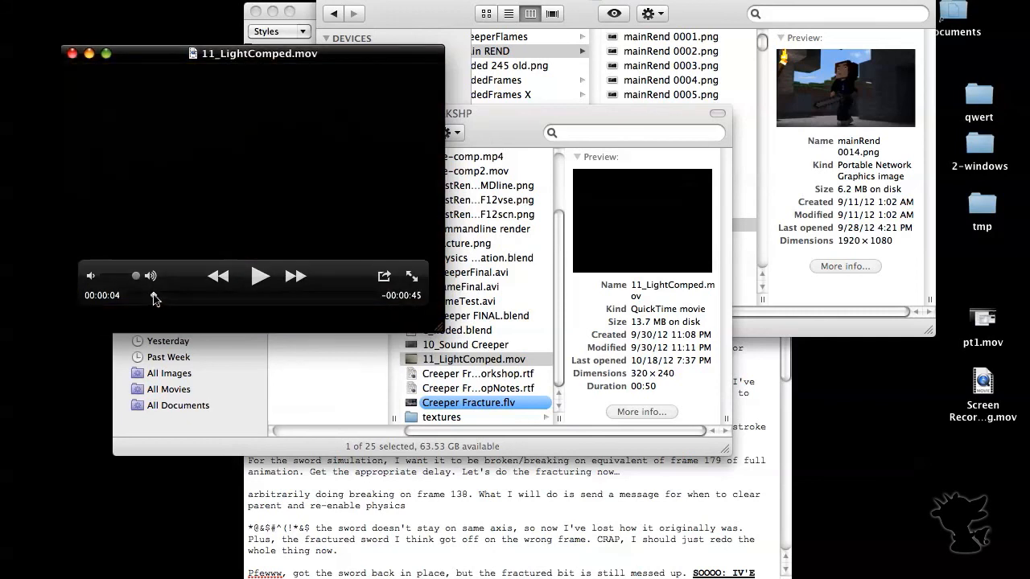
{"action": "key", "text": "space"}
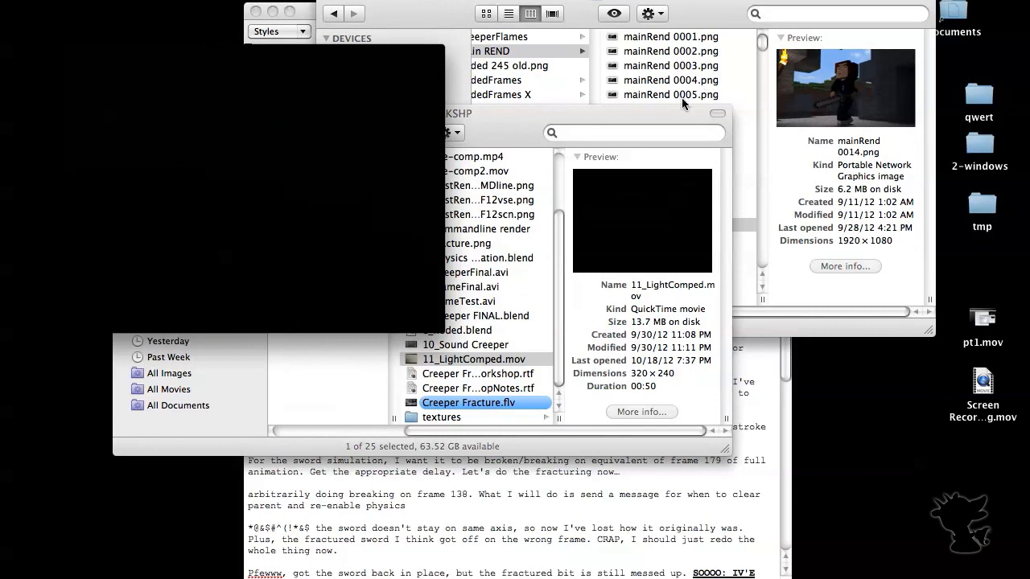
- Move the Creeper WRKSHP and movie windows aside during playback, and stop and close 11_LightComped.mov
{"action": "left_click_drag", "start_coordinate": [679, 109], "coordinate": [785, 270]}
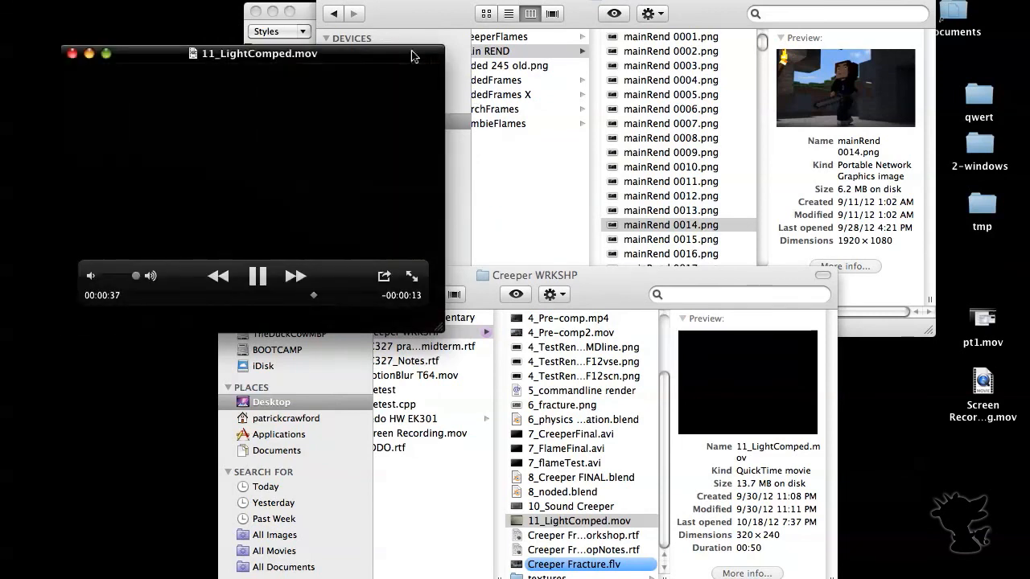
{"action": "left_click_drag", "start_coordinate": [414, 55], "coordinate": [880, 54]}
{"action": "key", "text": "space"}
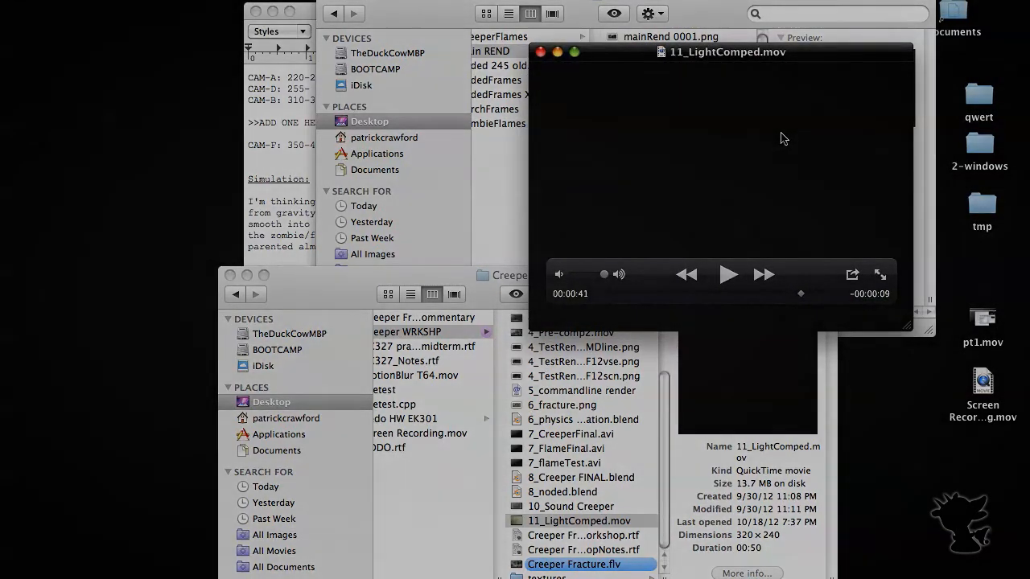
{"action": "key", "text": "super+w"}
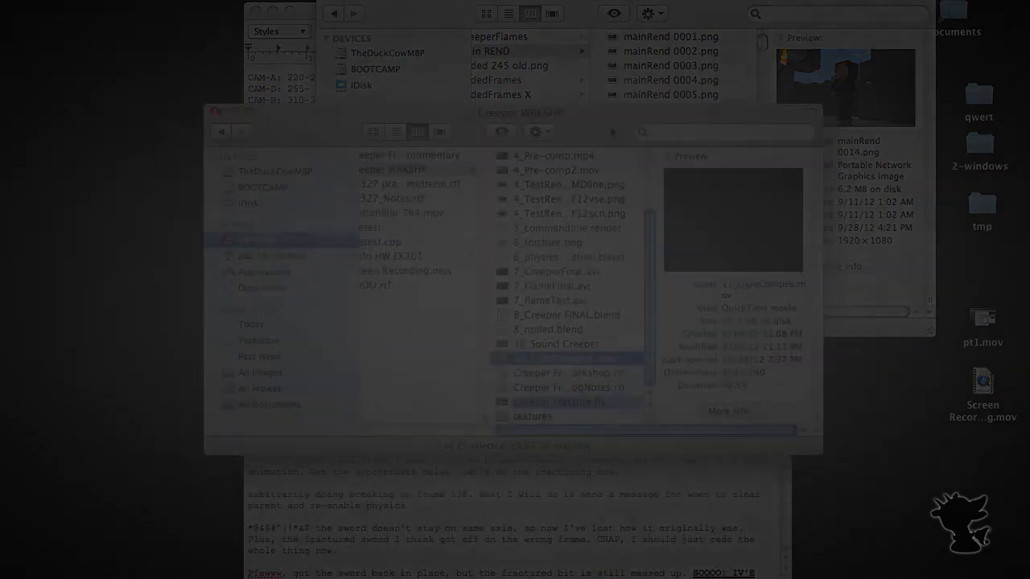